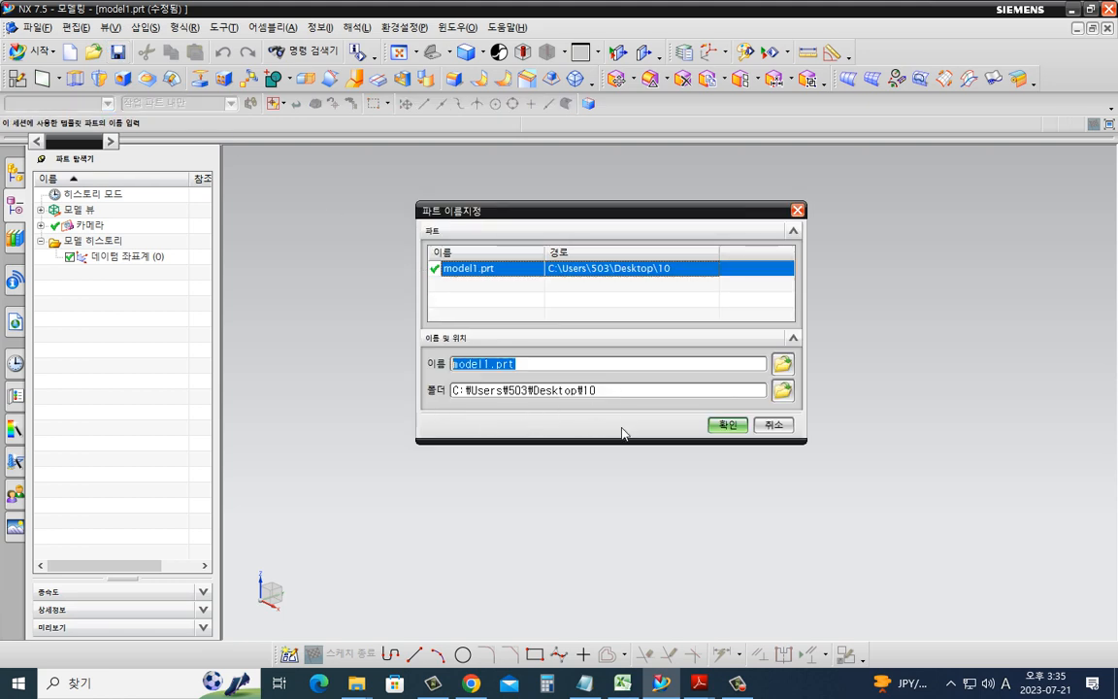
- Name the new part 0910.prt in the folder C:\Users\503\Desktop\10 and save it
text(0910)
key(Return)
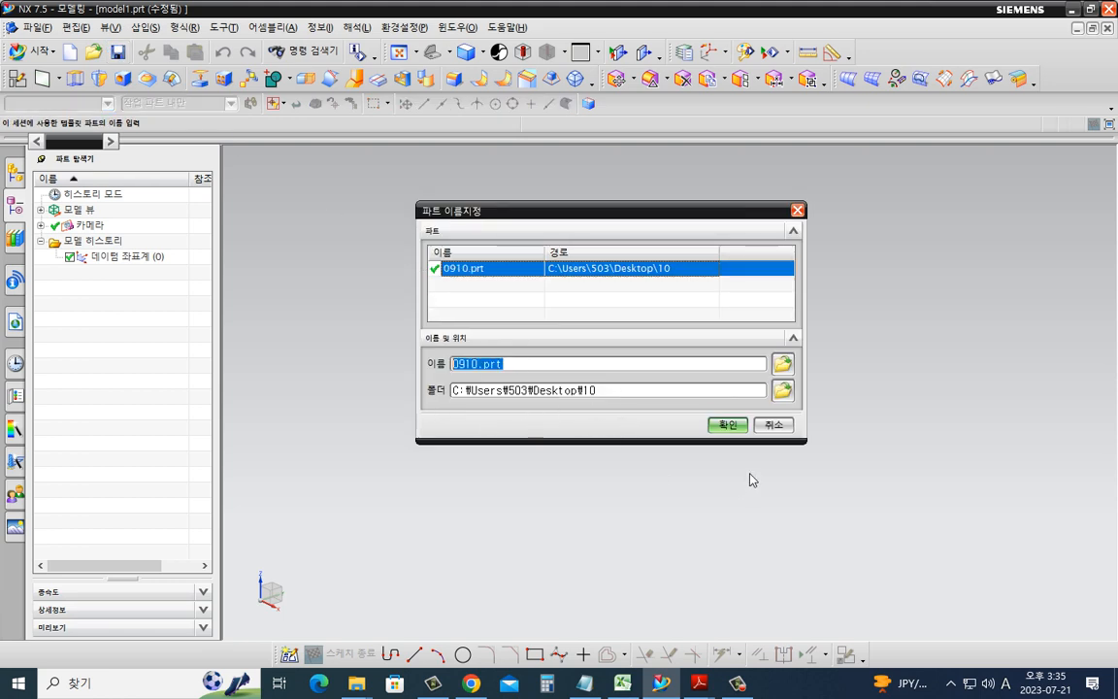
click(726, 424)
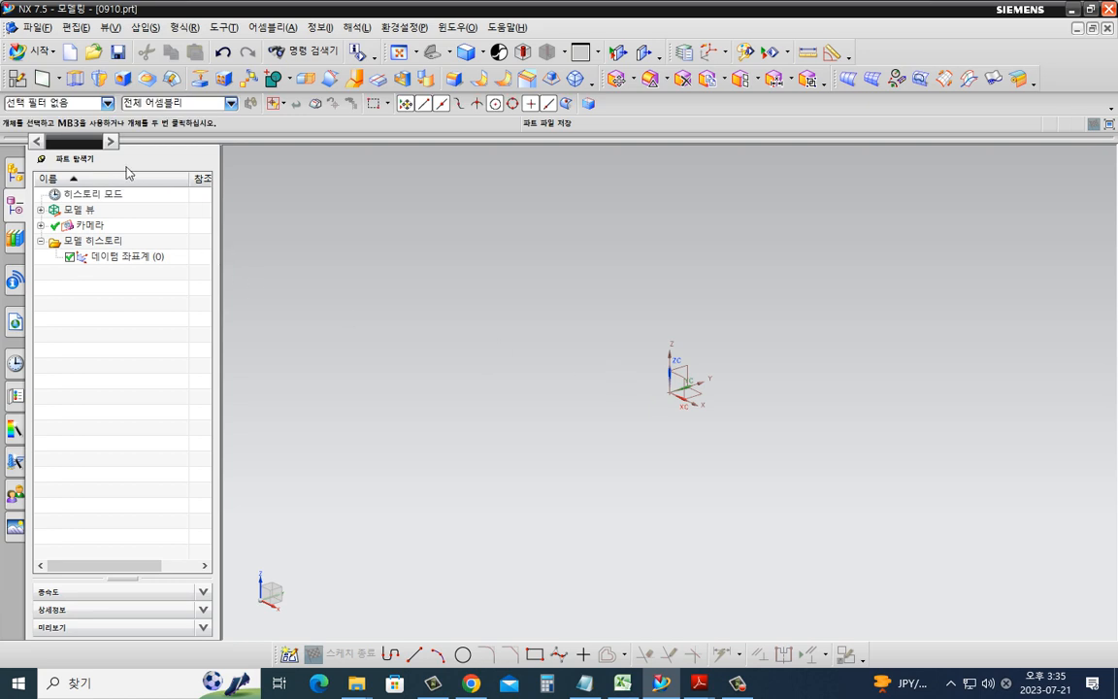
- Create a sketch on the XY plane and draw a rectangle from the origin, about 71 mm wide and 57 mm high
click(19, 79)
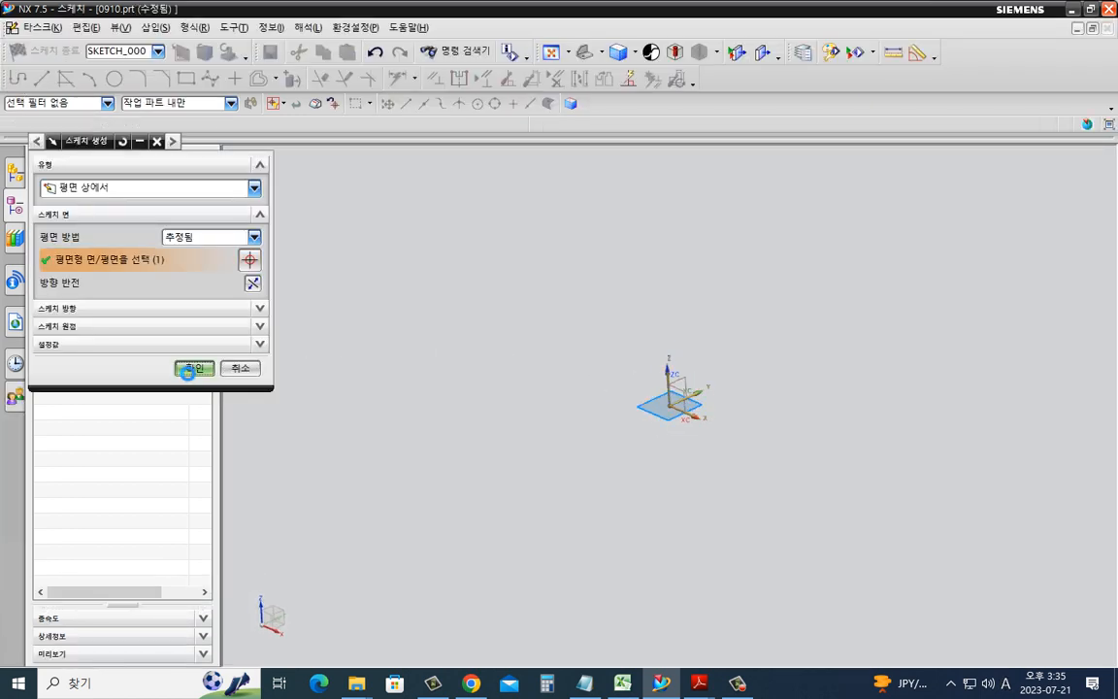
click(187, 372)
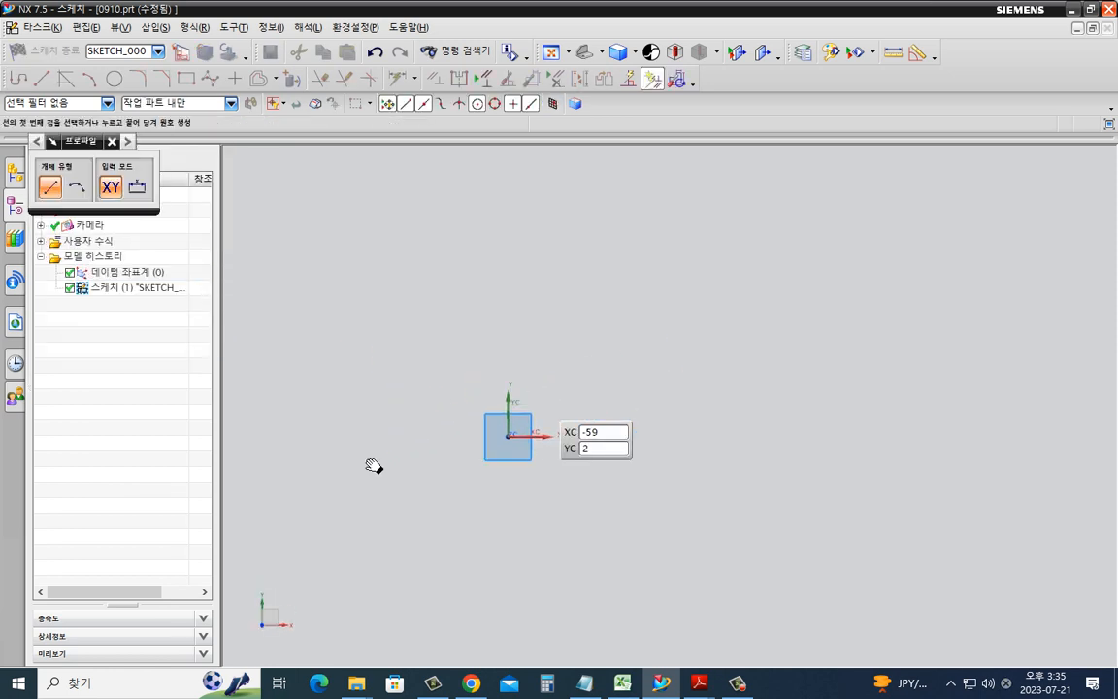
click(186, 78)
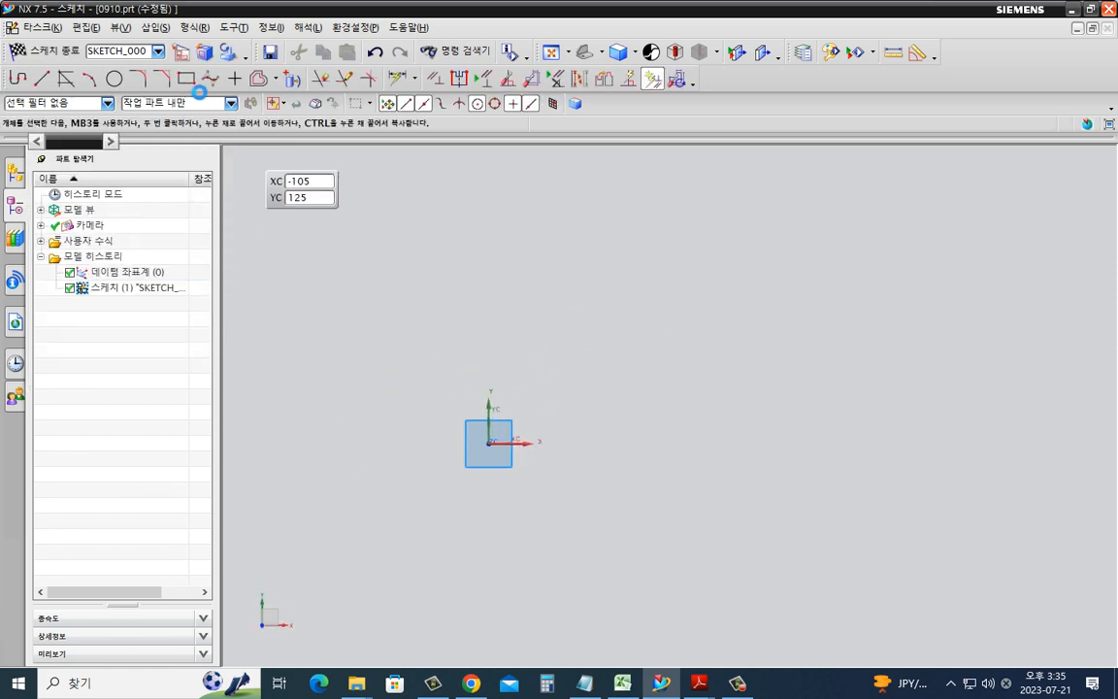
click(489, 442)
click(657, 307)
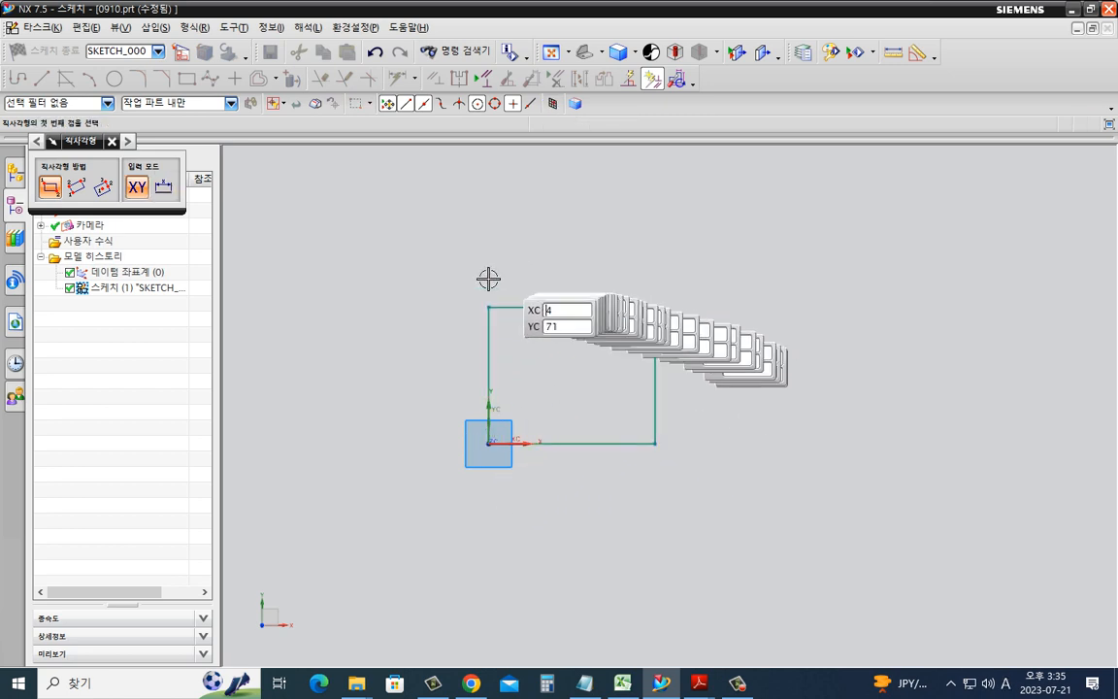
key(Escape)
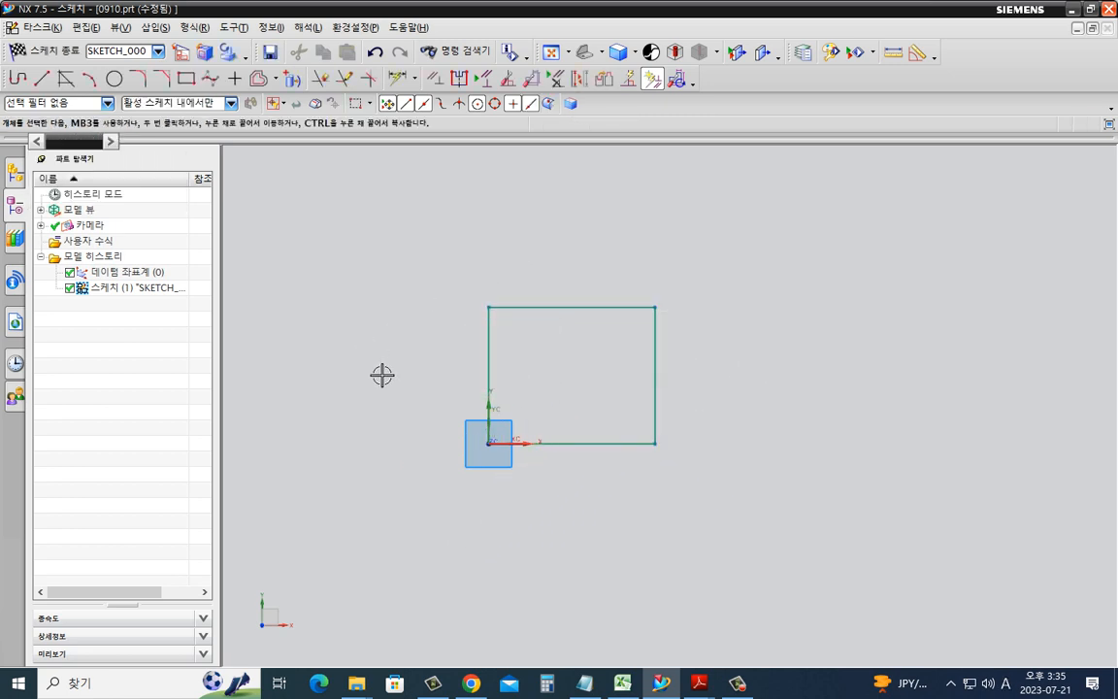
- Dimension the rectangle's bottom edge and right edge, setting both to 50 mm
shift+middle_drag(382, 379, 442, 366)
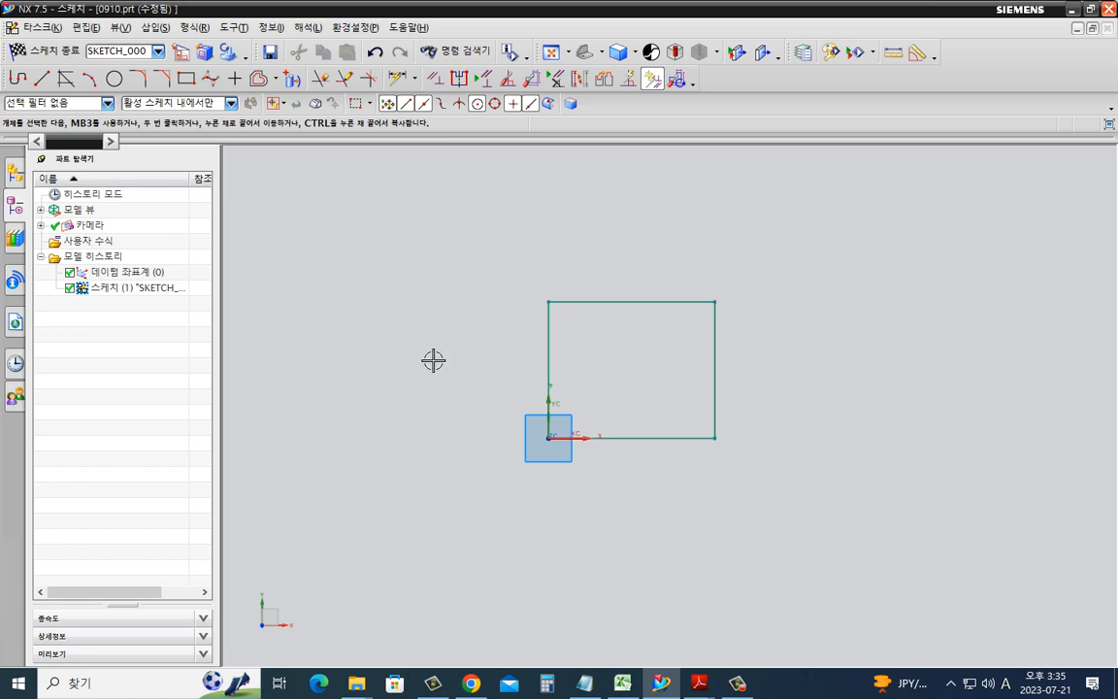
key(d)
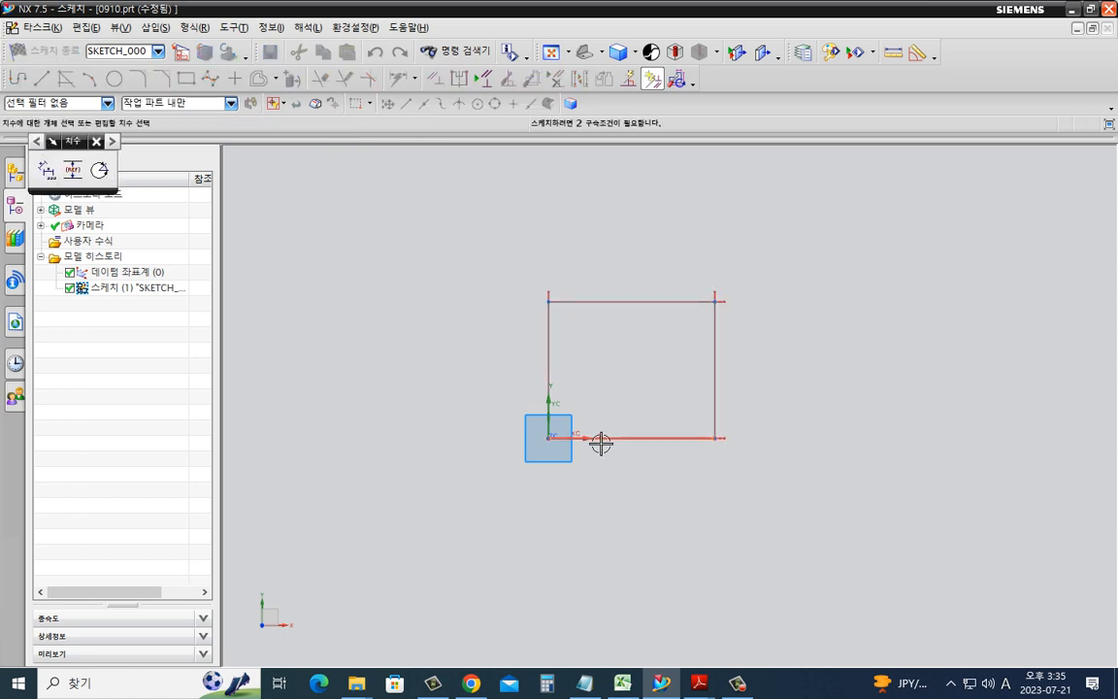
click(627, 444)
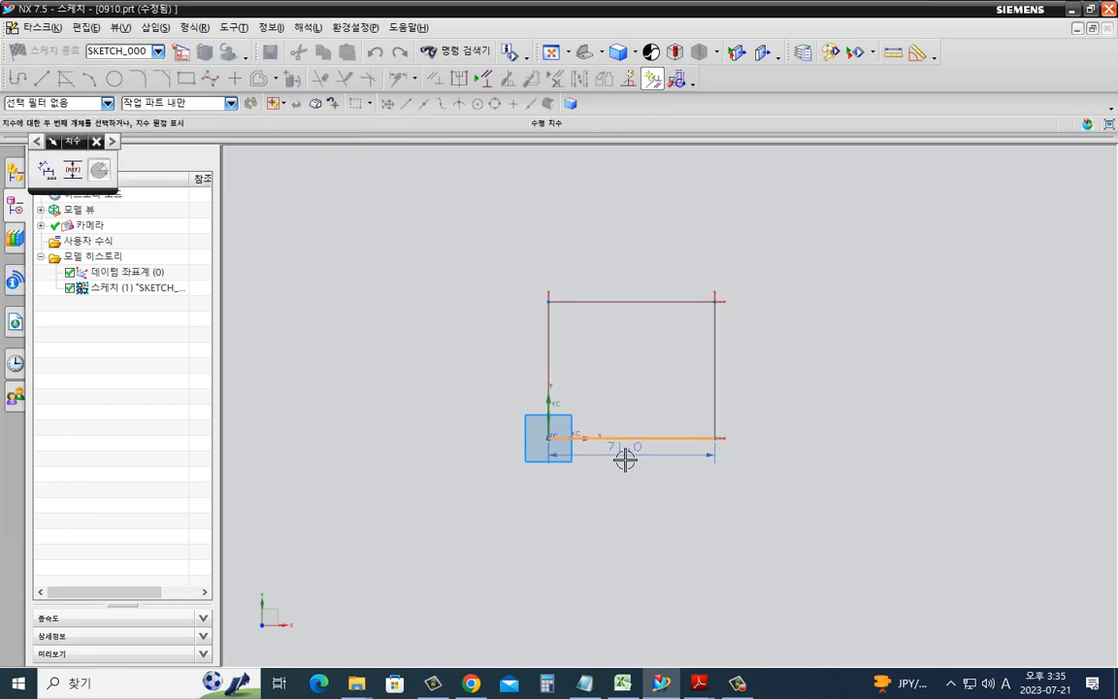
click(615, 467)
text(50)
key(Return)
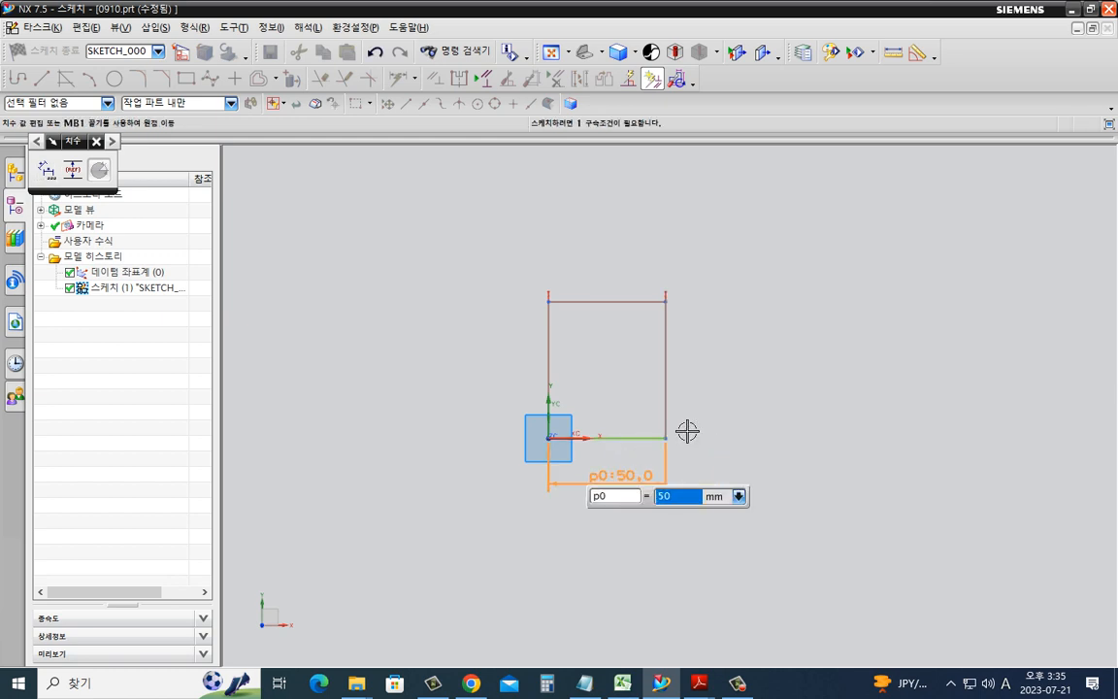
click(666, 382)
click(708, 380)
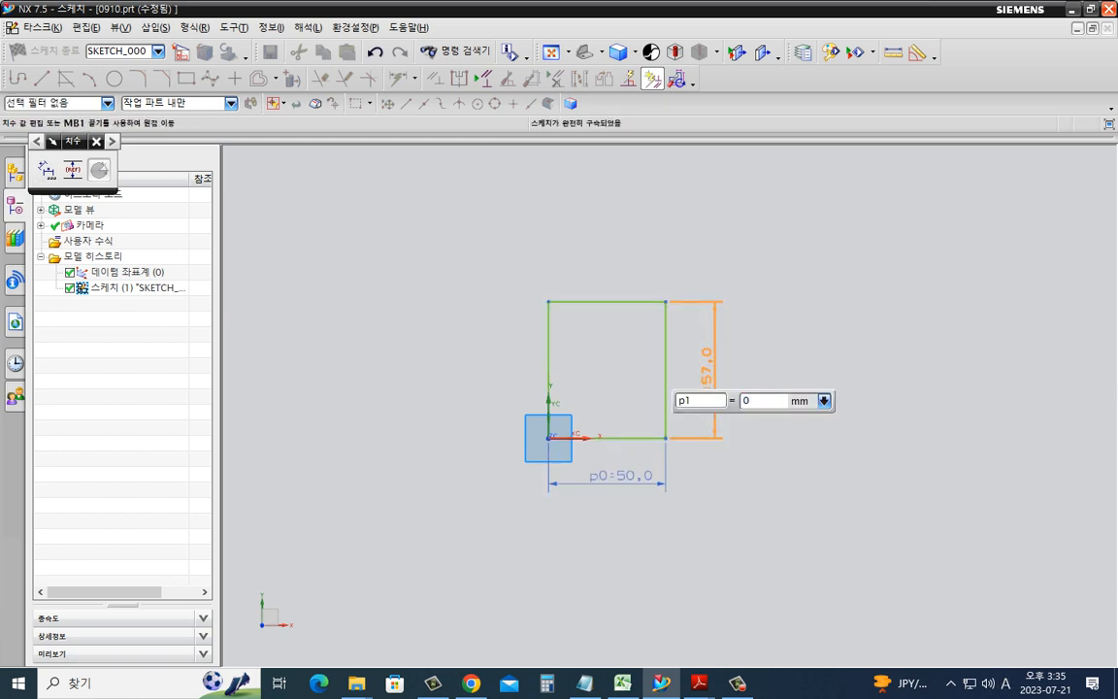
text(50)
key(Return)
scroll(621, 367, up, 4)
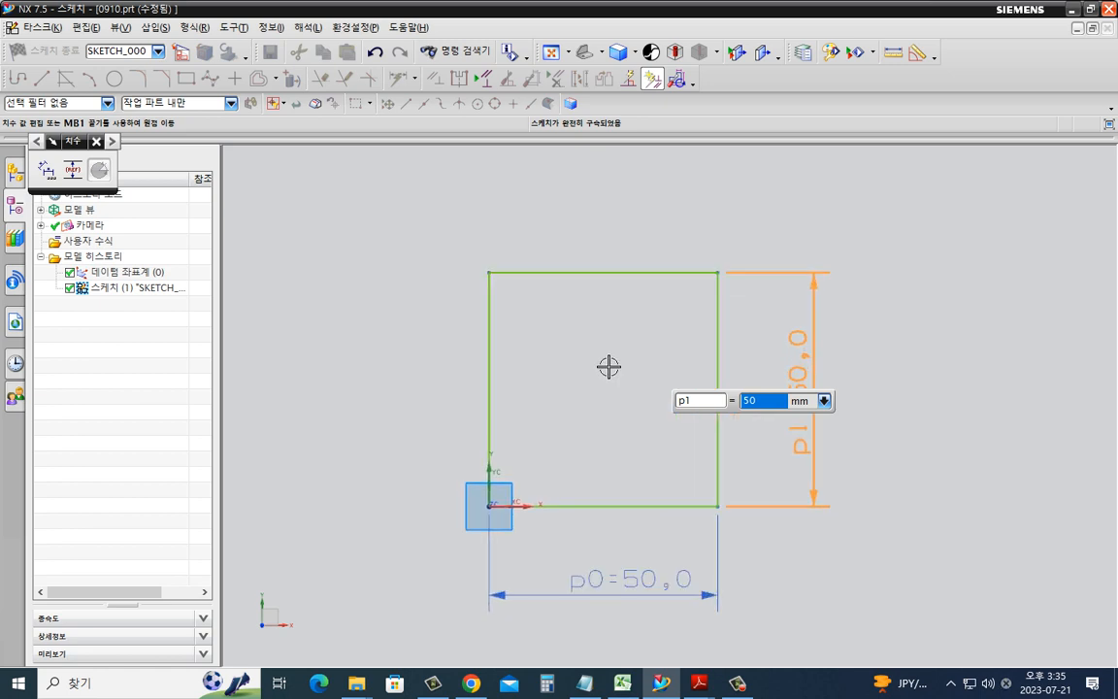
key(Escape)
- Draw a horizontal line between the midpoints of the square's vertical edges and convert it to a reference line
click(41, 79)
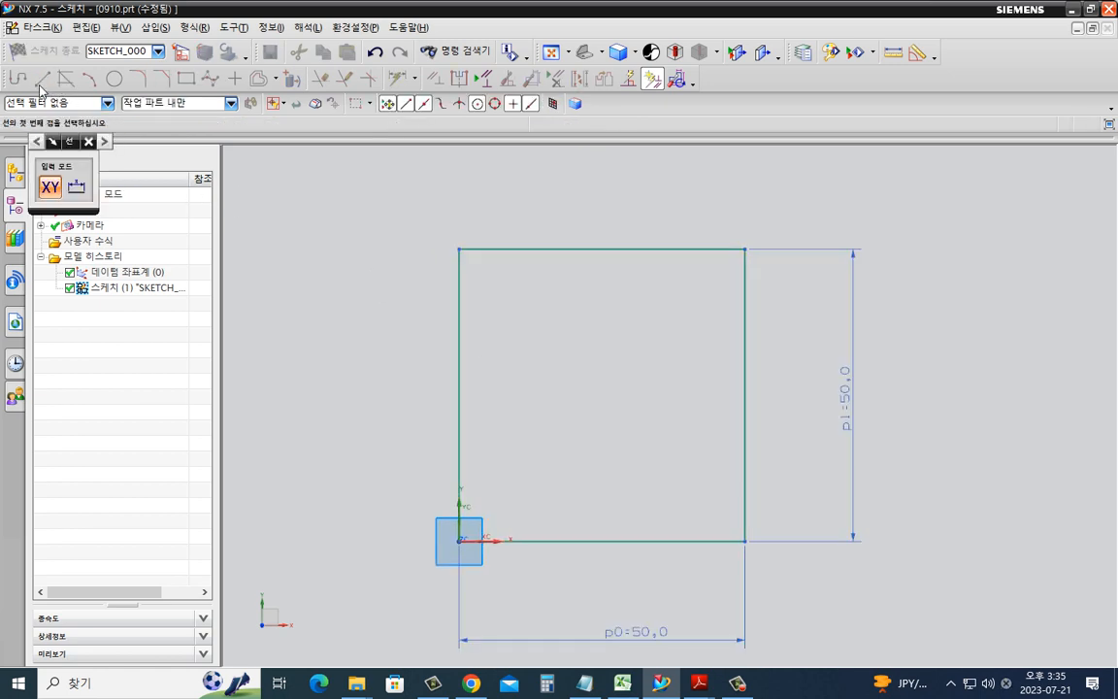
click(459, 394)
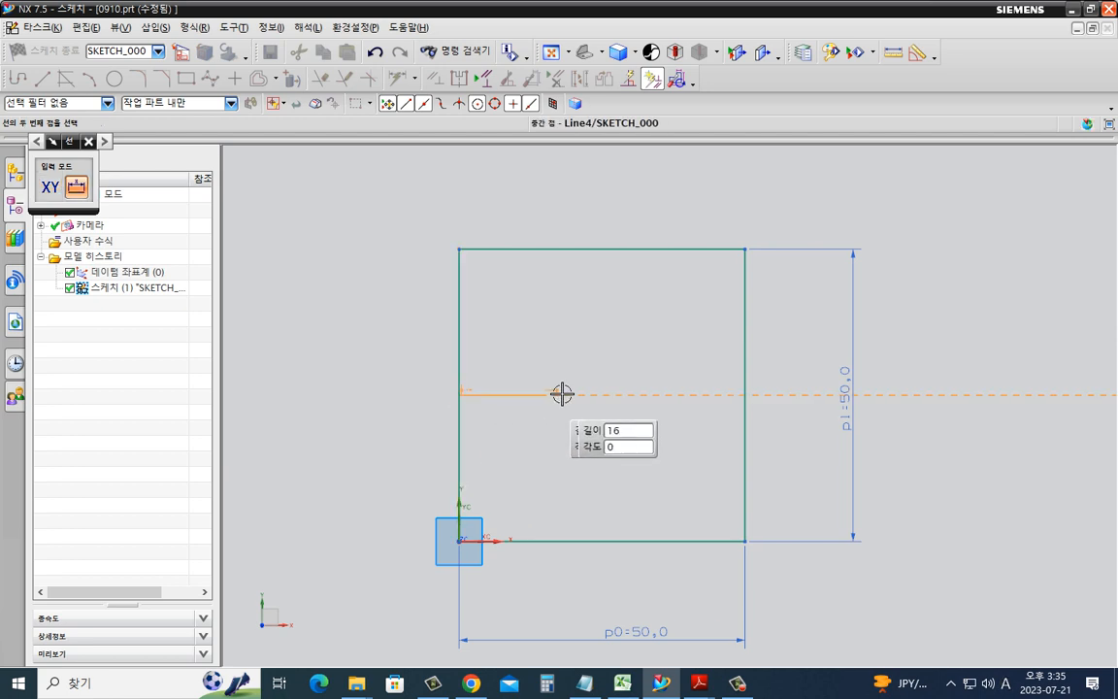
click(745, 394)
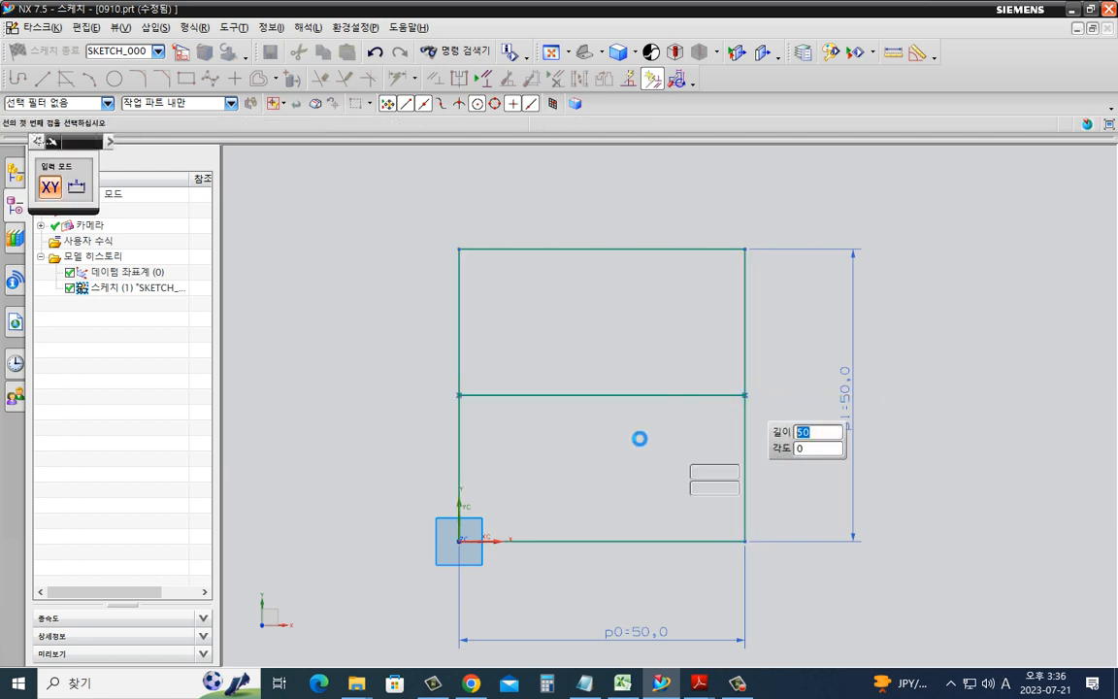
key(Escape)
scroll(641, 438, up, 1)
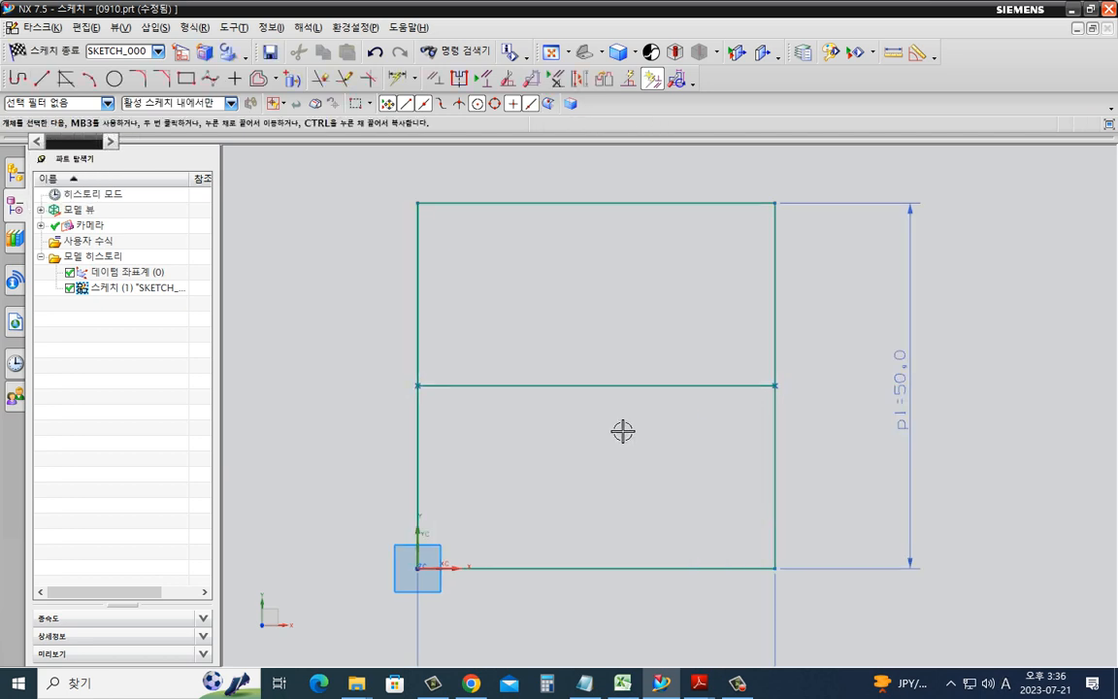
right_click(577, 382)
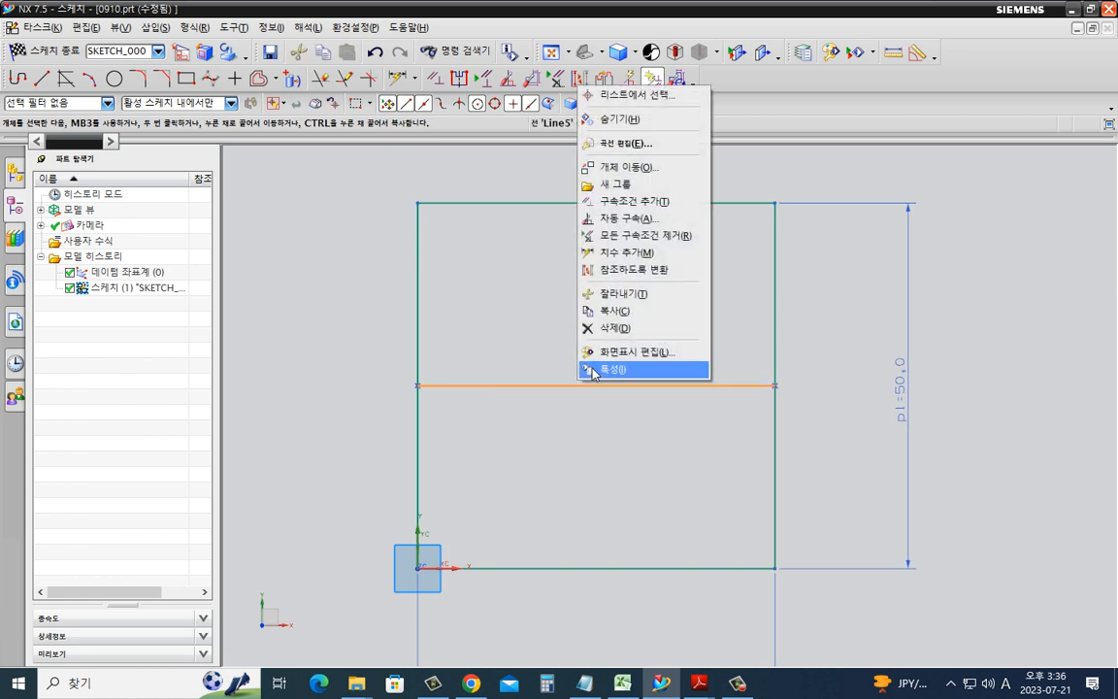
click(626, 270)
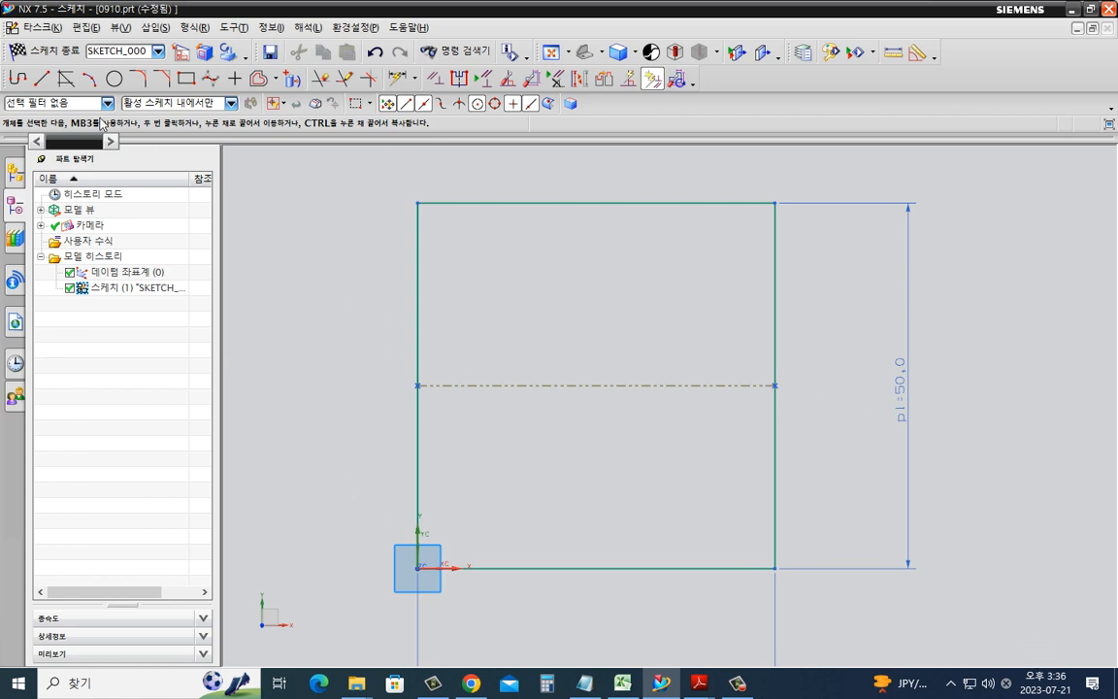
- Draw an open profile above the reference line: about 5.5 mm vertical, a rising slope, a falling slope about 15 mm long and a short horizontal segment
click(15, 81)
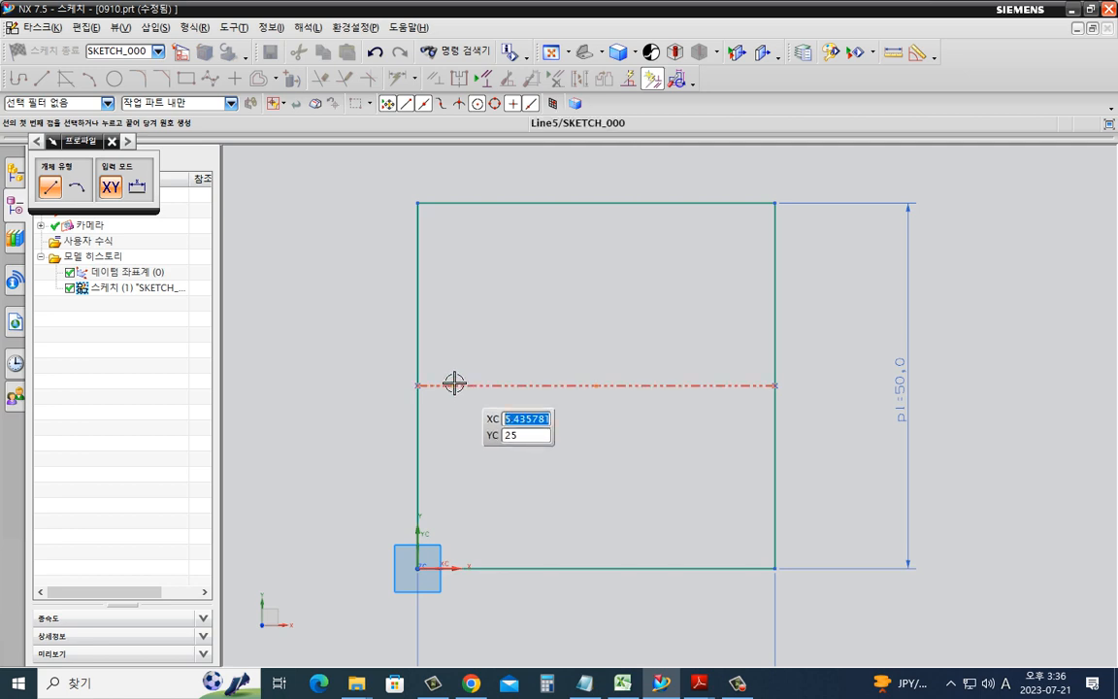
click(454, 385)
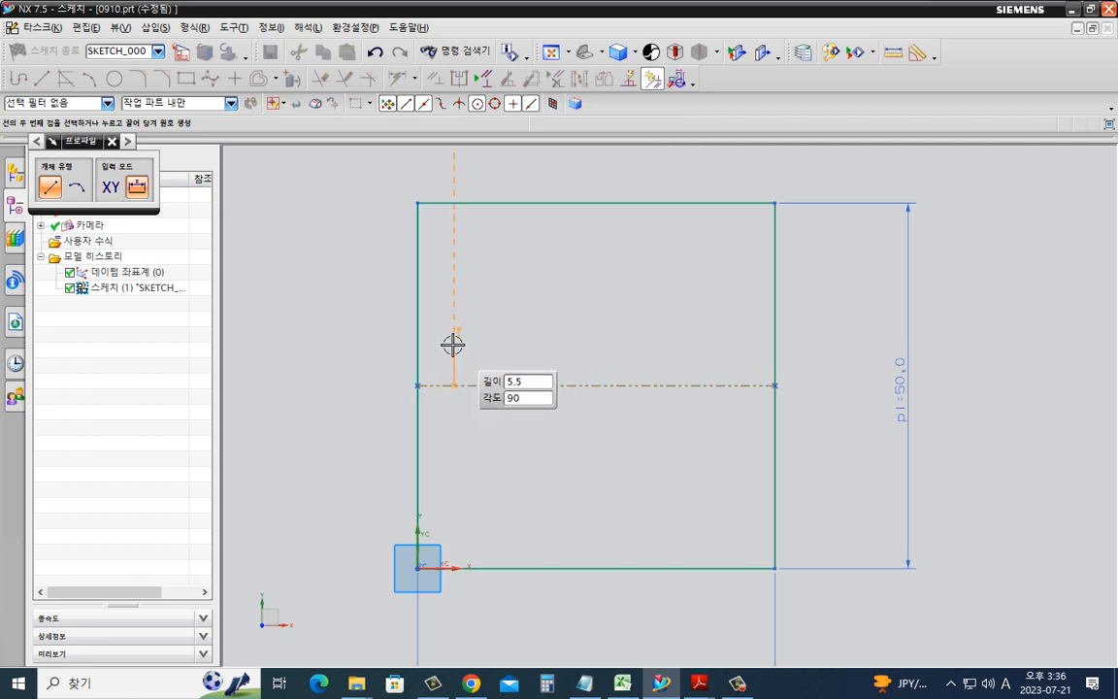
click(454, 345)
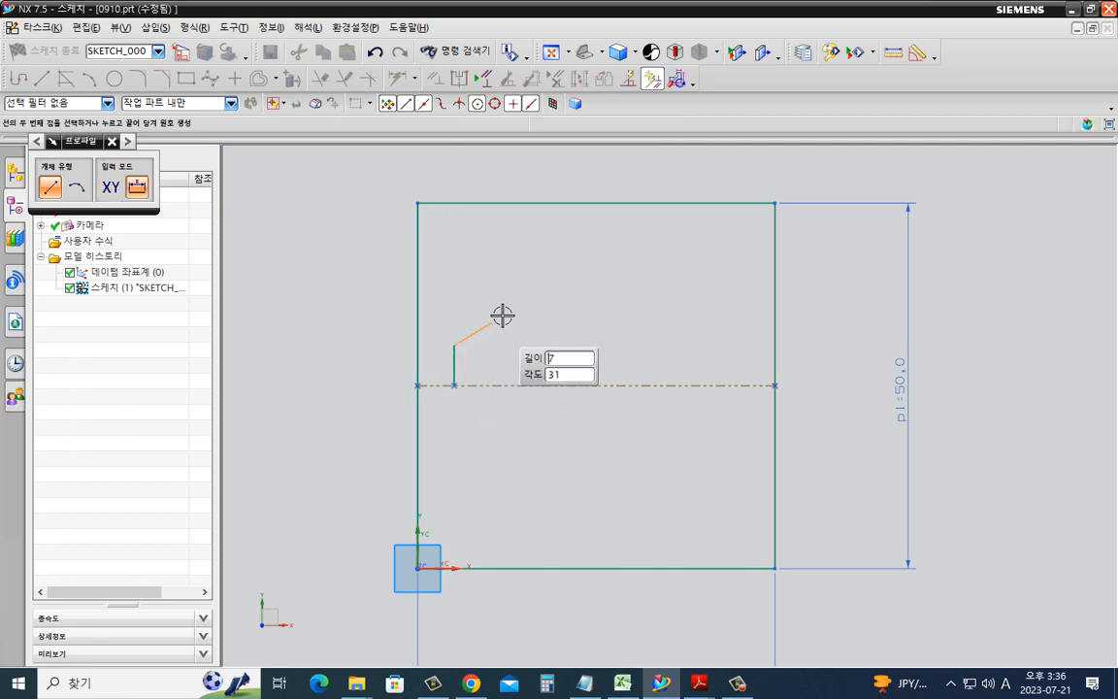
click(612, 278)
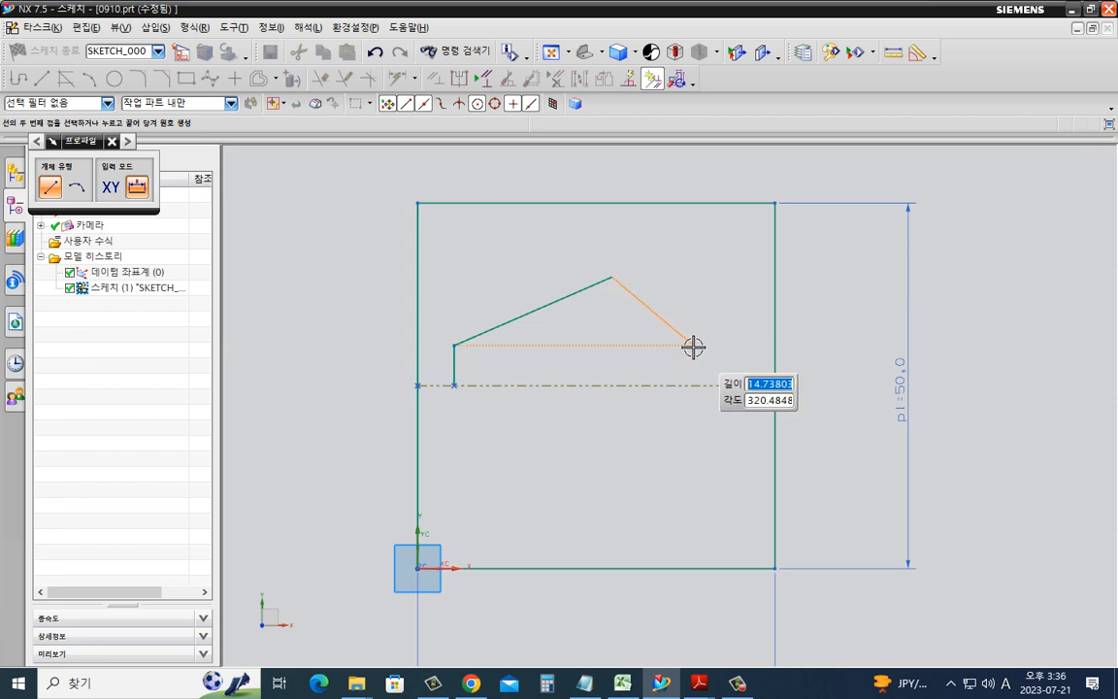
click(693, 346)
key(Escape)
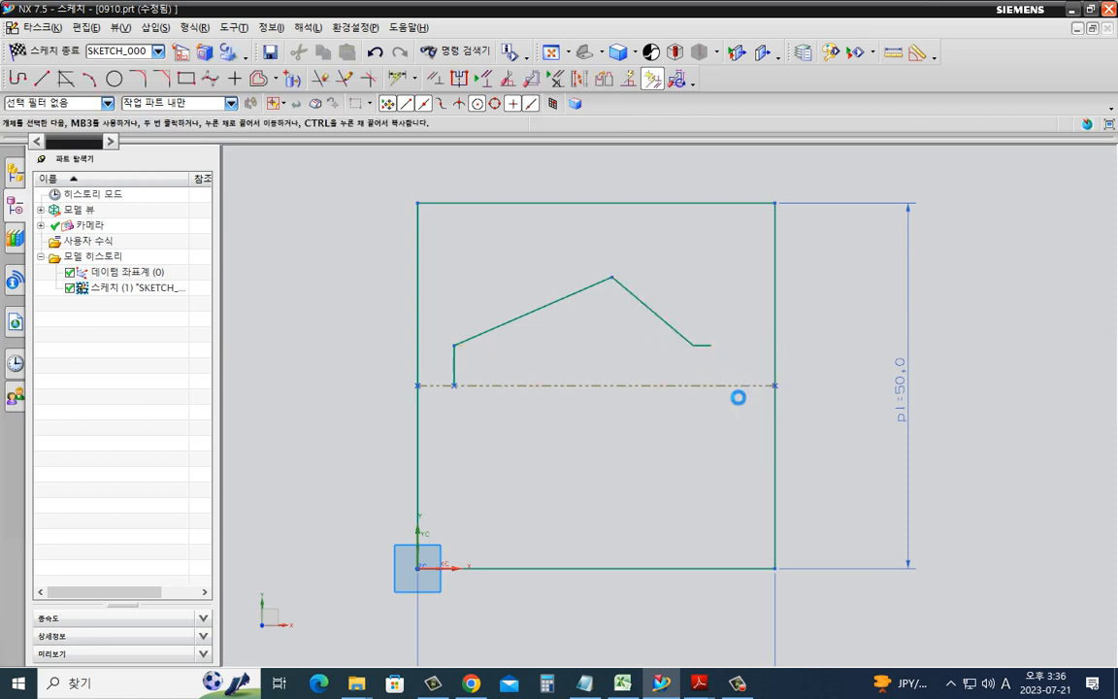
key(a)
click(712, 345)
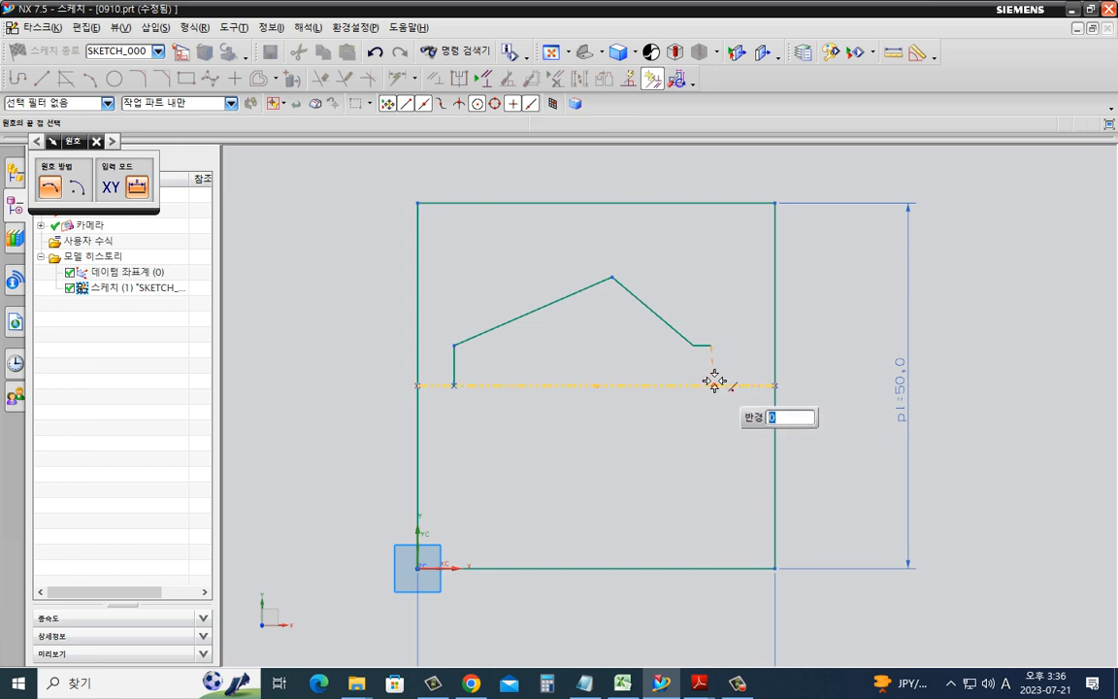
key(Escape)
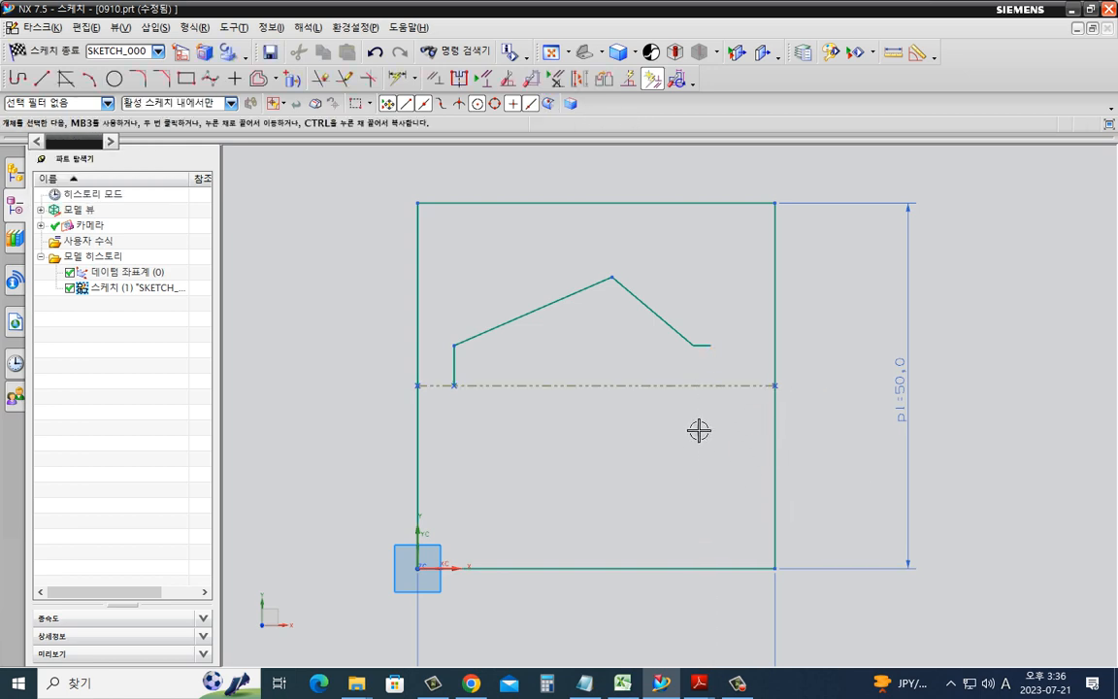
mouse_move(656, 391)
mouse_down()
mouse_move(549, 389)
mouse_move(685, 304)
mouse_move(649, 408)
mouse_up()
mouse_move(467, 387)
mouse_down()
mouse_move(583, 521)
mouse_move(704, 431)
mouse_up()
key(Escape)
- Reshape the open profile by moving its peak further left and slightly up, and its lower right corner slightly left and up
drag(614, 279, 568, 271)
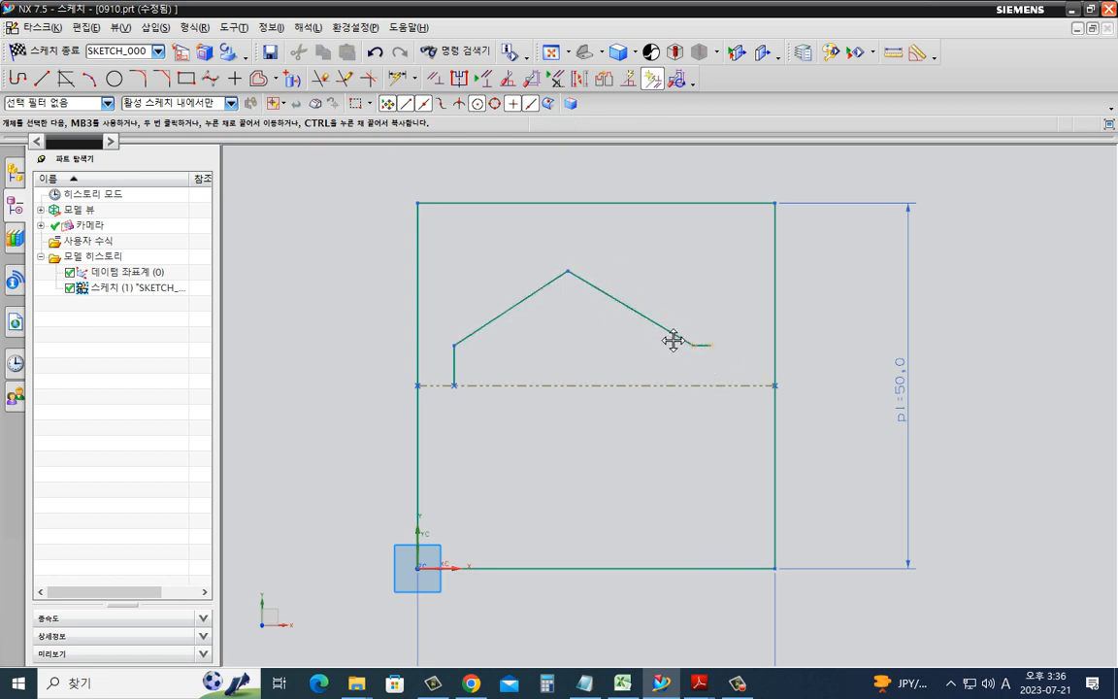
drag(674, 340, 672, 338)
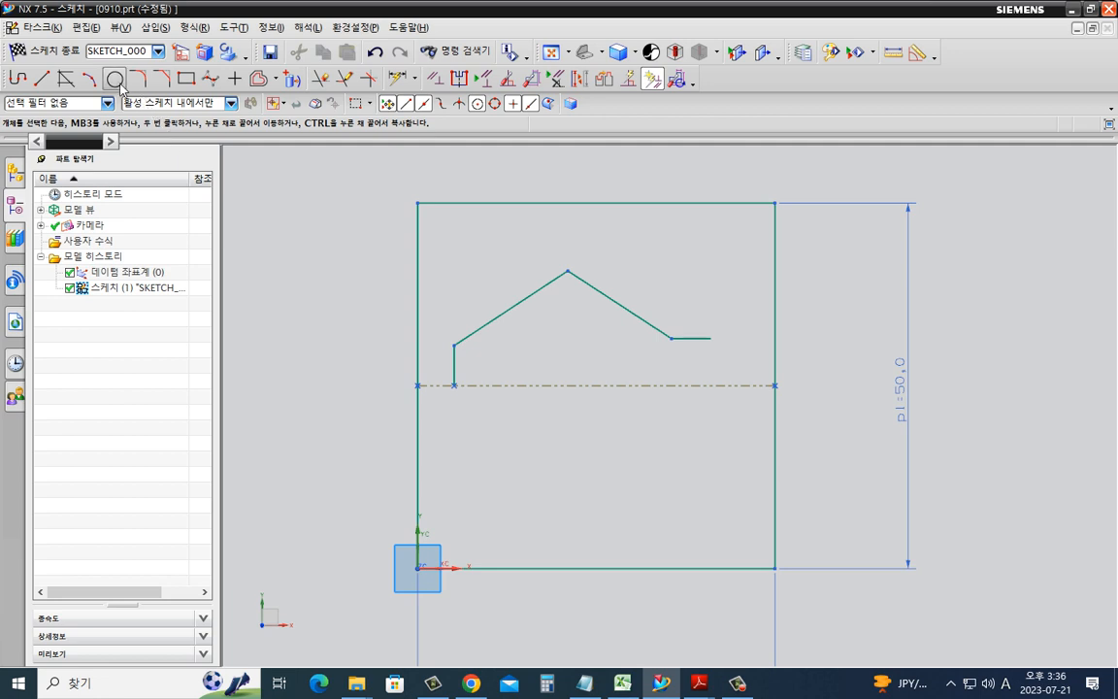
- Draw a circle about 8 mm in diameter centred on the reference line, below the end of the profile's short horizontal segment
click(115, 78)
click(708, 386)
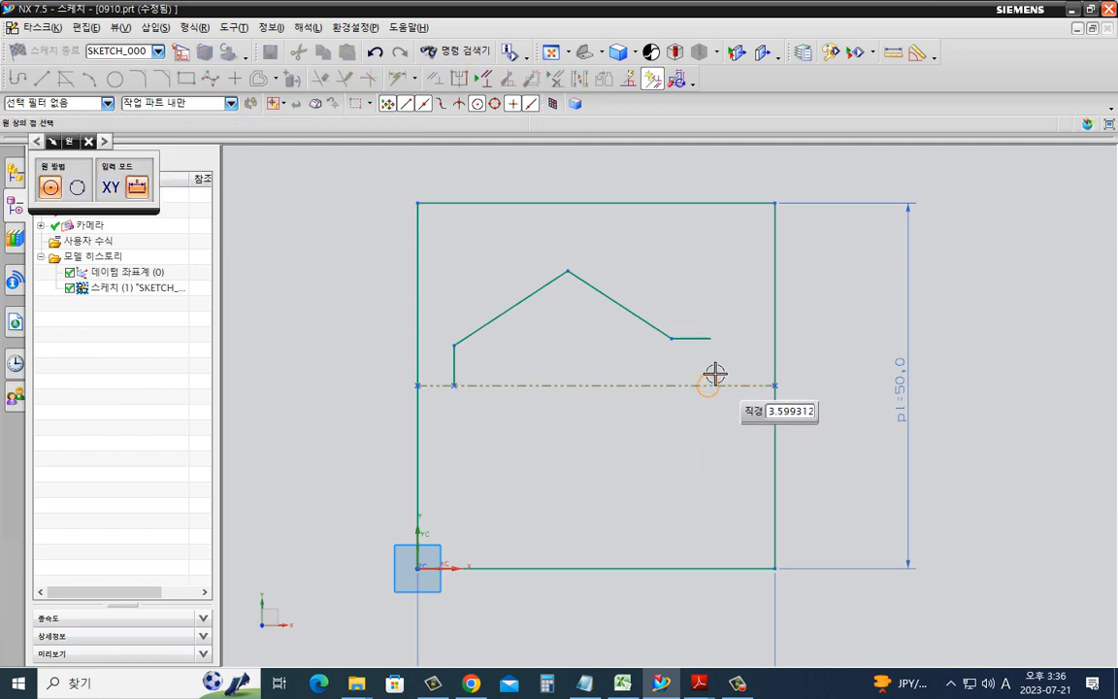
click(730, 366)
key(Escape)
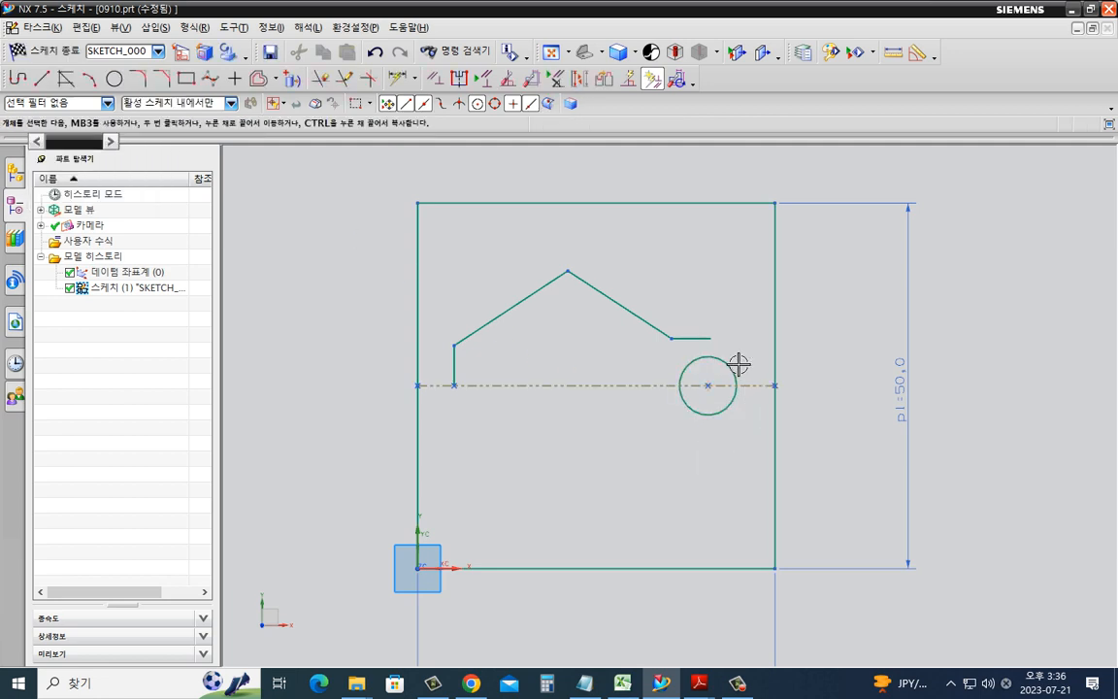
- Dimension the circle's diameter and set it to 10 mm
key(d)
click(740, 361)
click(820, 297)
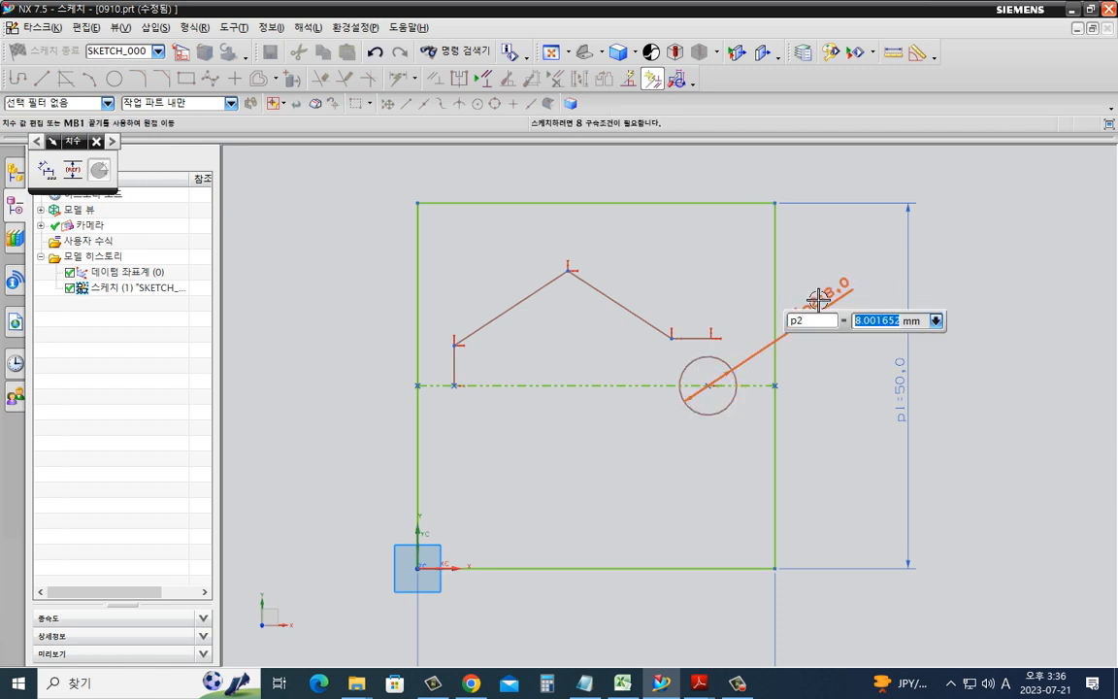
text(5)
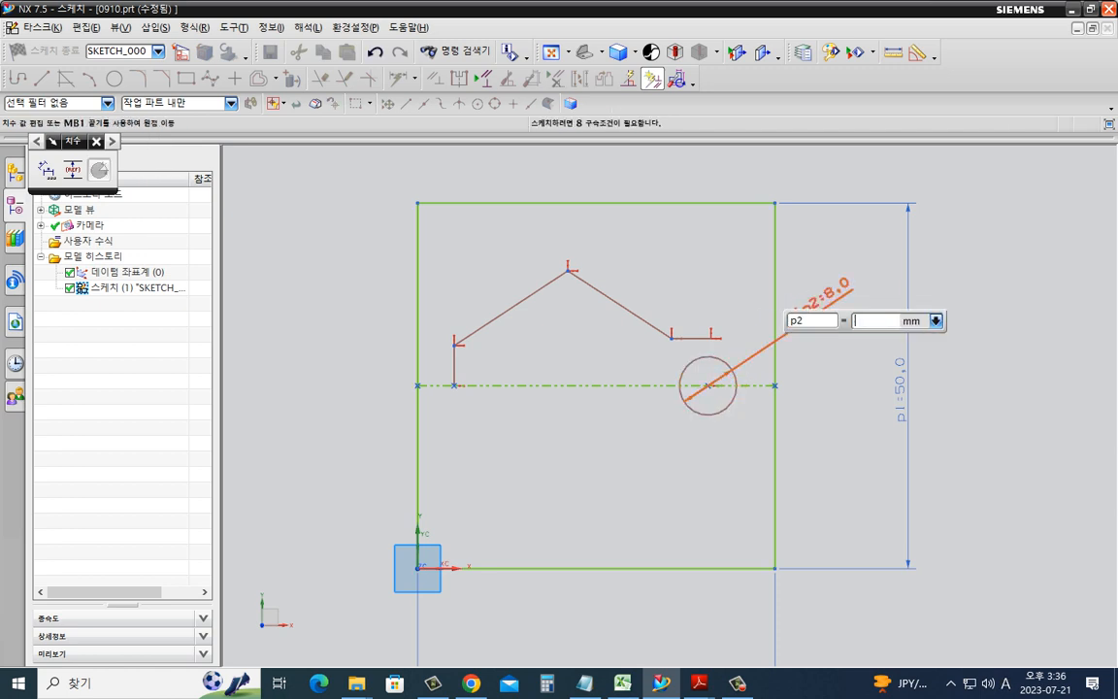
key(Return)
key(Escape)
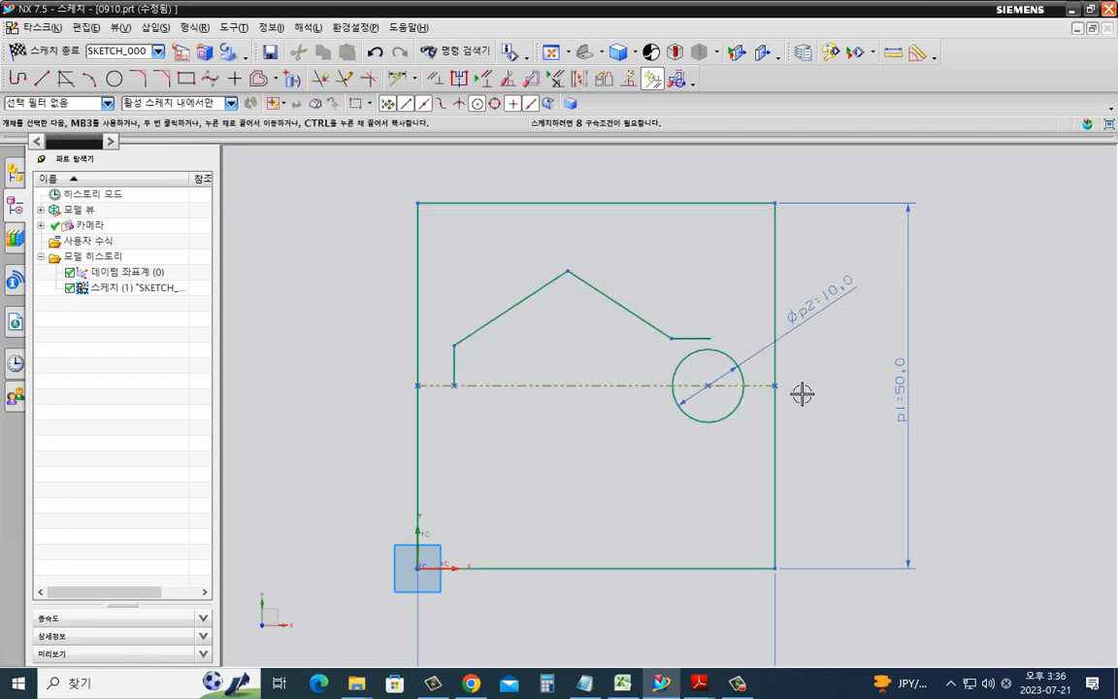
- Dimension the horizontal distance from the square's left edge to the circle's centre and set it to 3+20+14+2 mm
key(d)
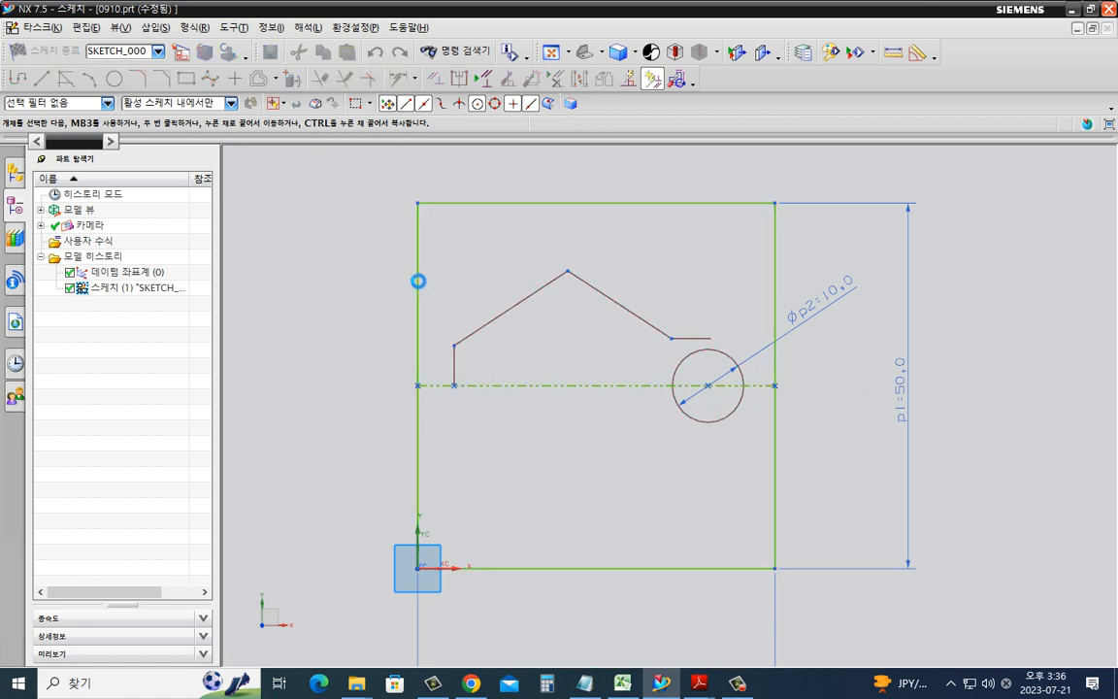
click(417, 277)
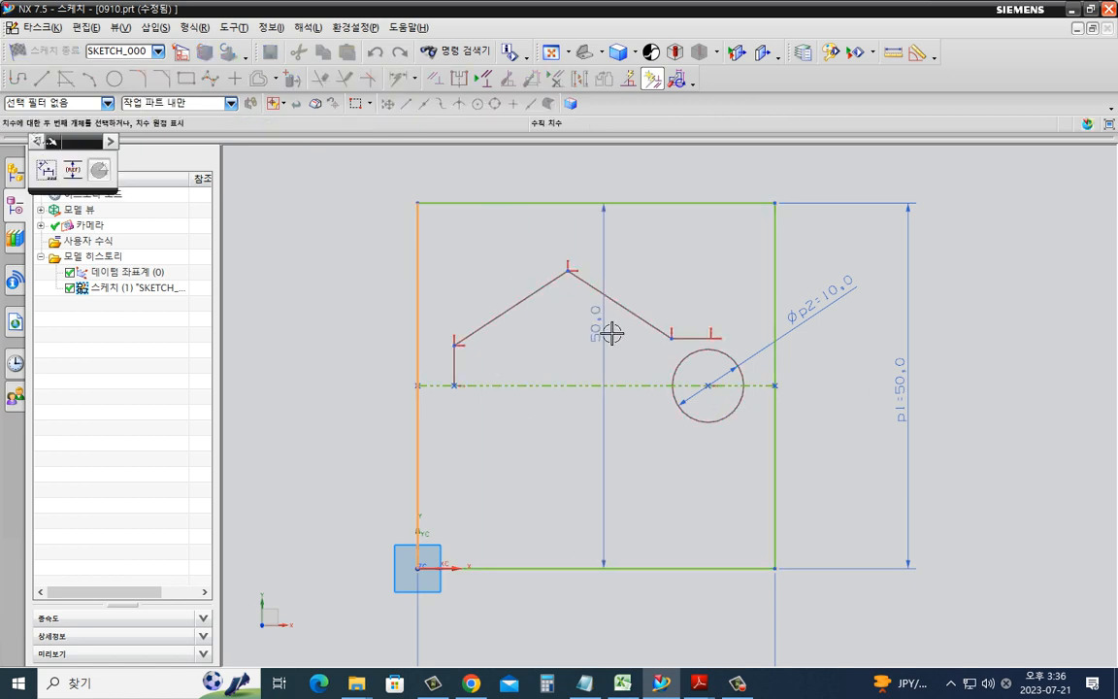
click(708, 386)
click(617, 172)
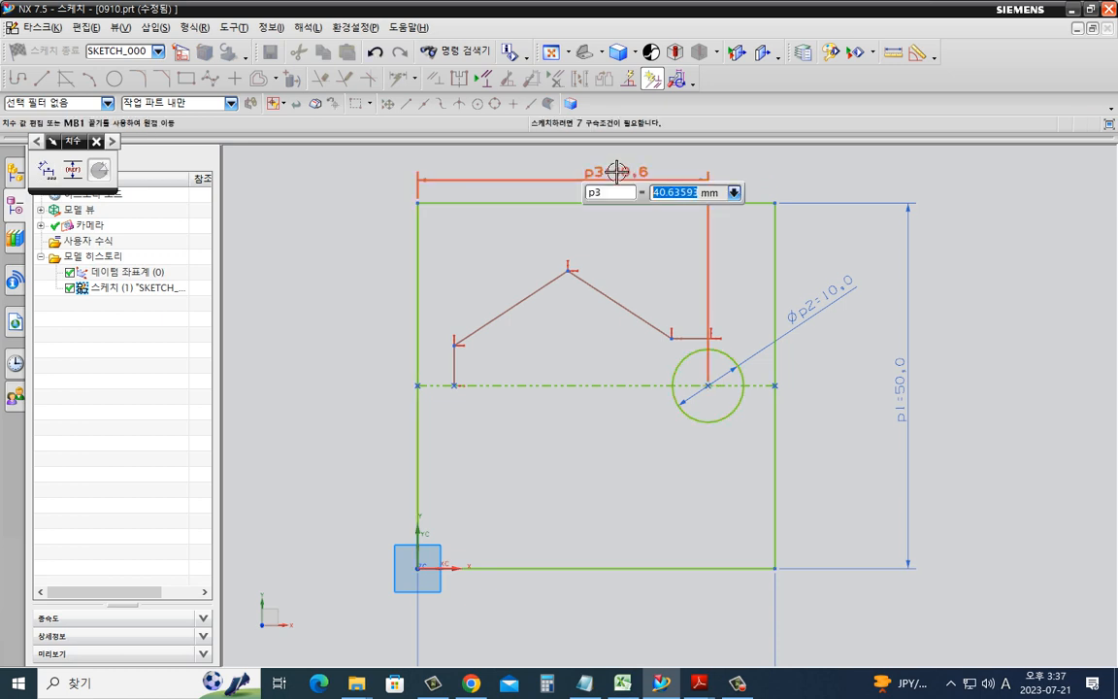
text(3)
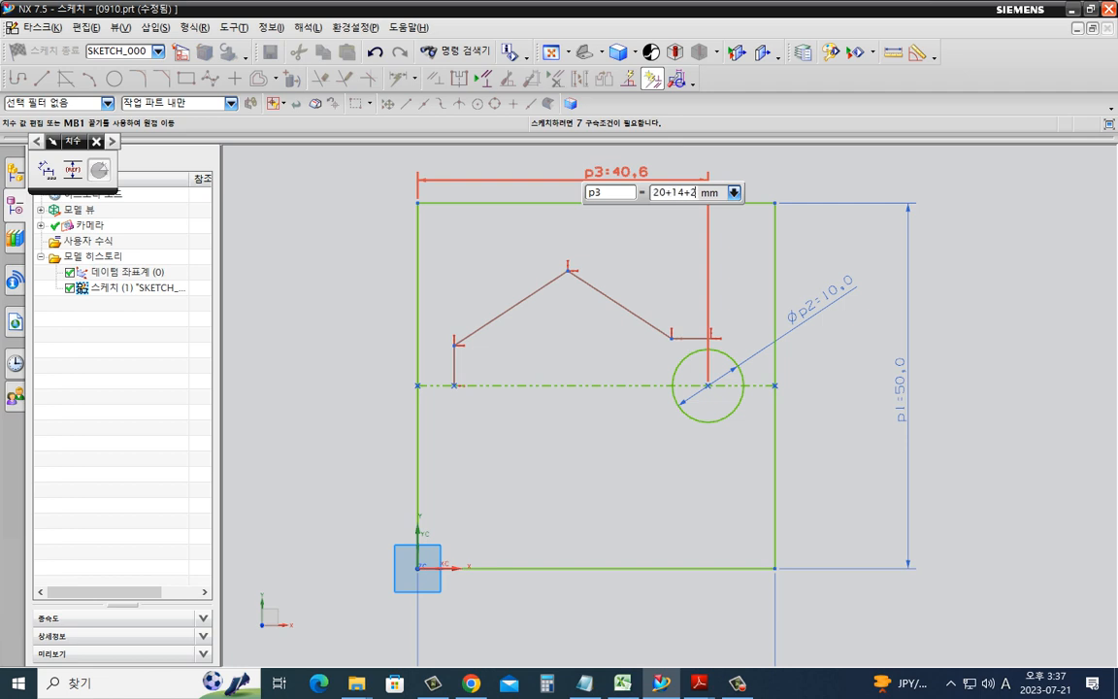
key(Return)
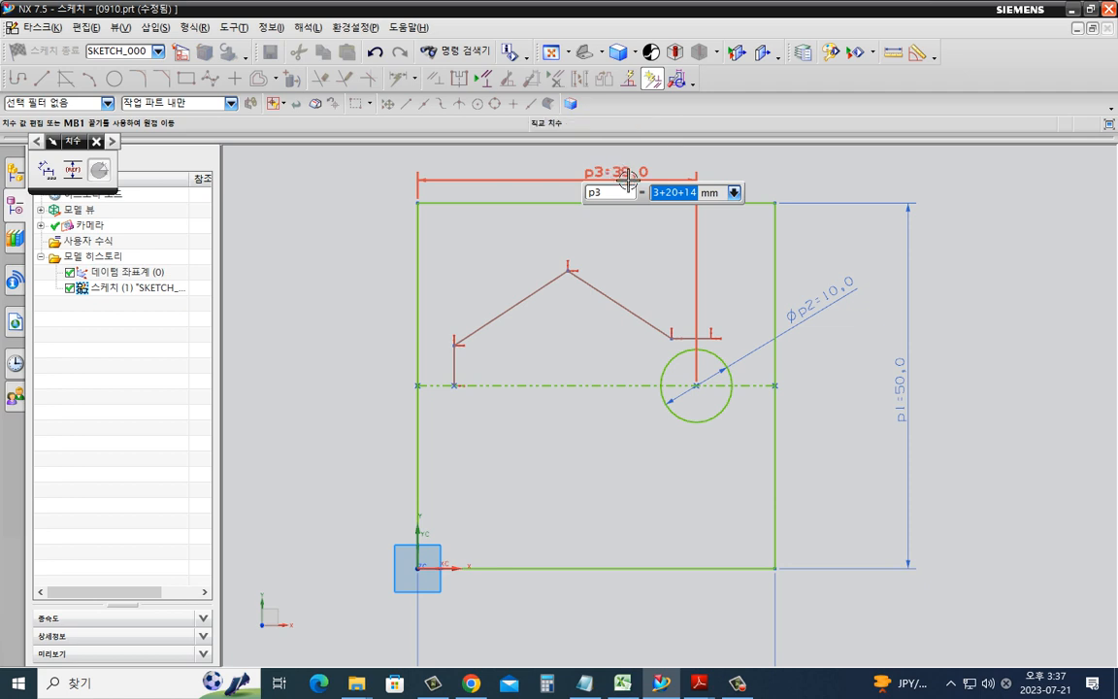
key(Escape)
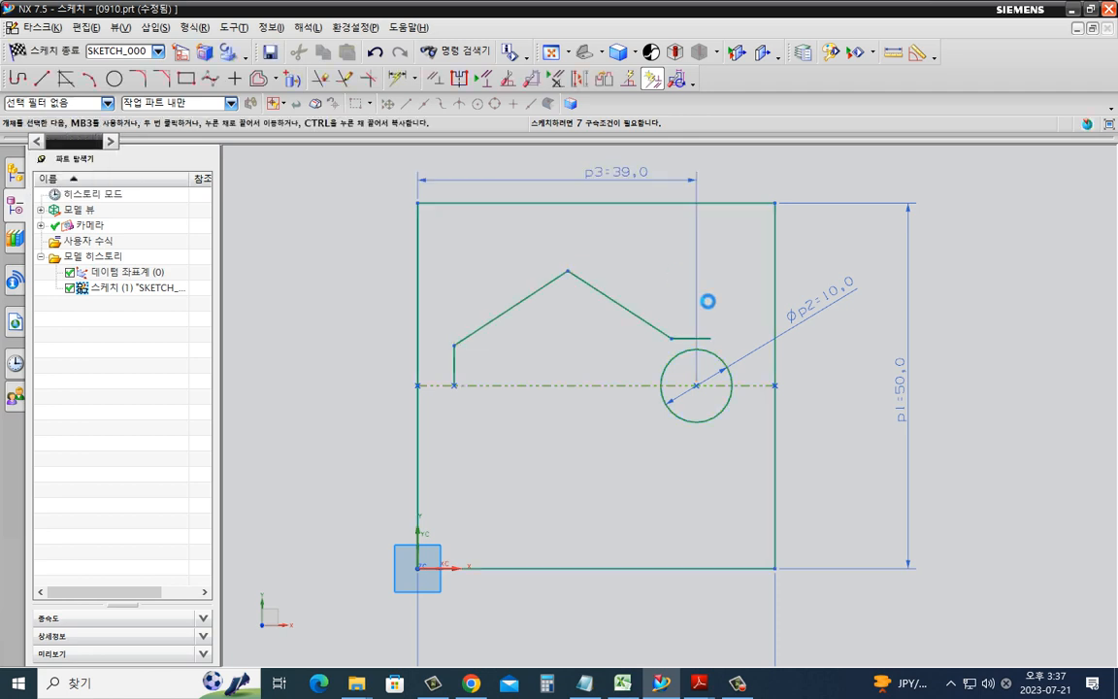
- Constrain the profile's short horizontal segment to be tangent to the circle
scroll(723, 313, up, 1)
key(c)
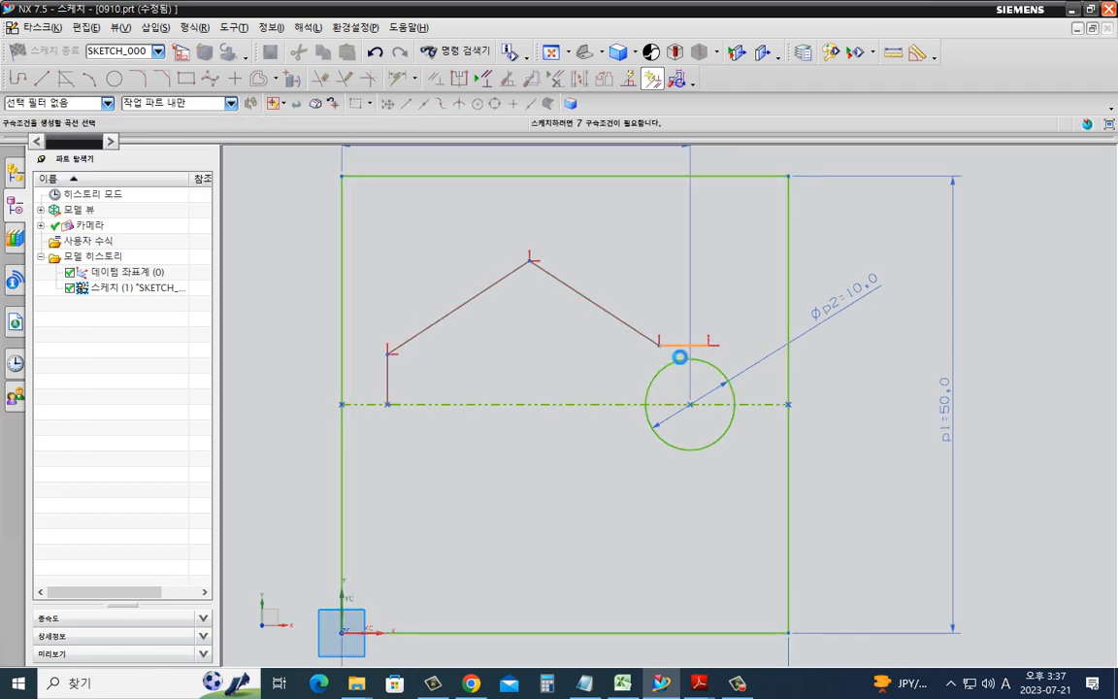
click(131, 189)
key(Escape)
- Trim the short horizontal segment's overhang beyond its tangent point on the circle
key(t)
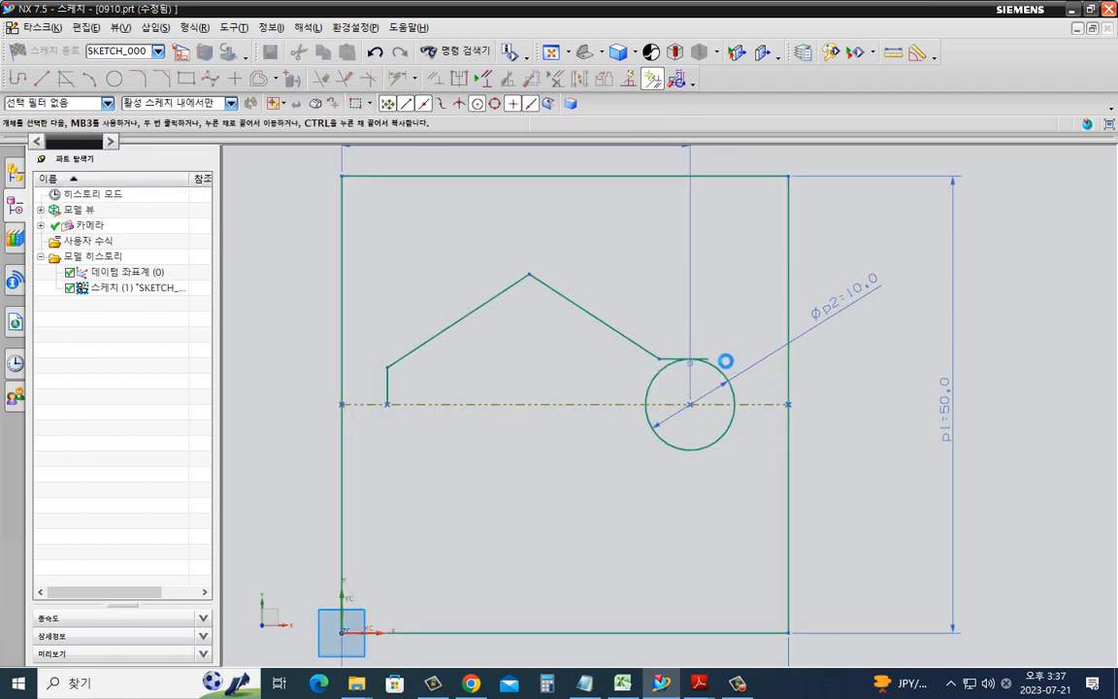
click(708, 358)
key(Escape)
mouse_move(594, 444)
shift+middle_down()
mouse_move(689, 399)
mouse_move(717, 401)
shift+middle_up()
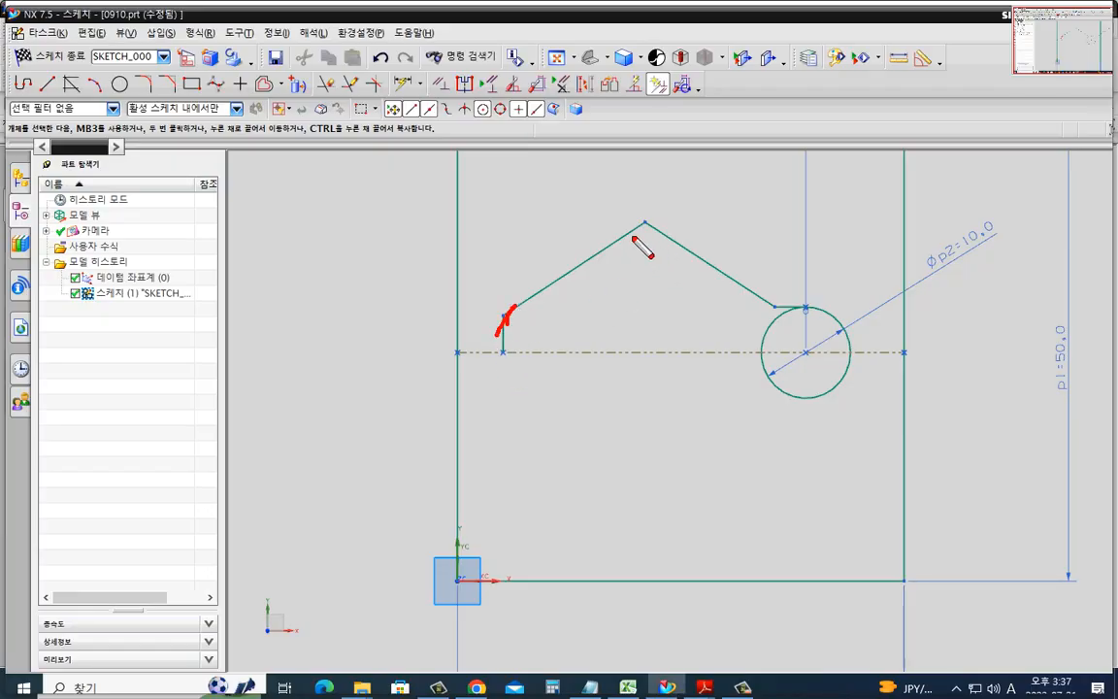
key(Escape)
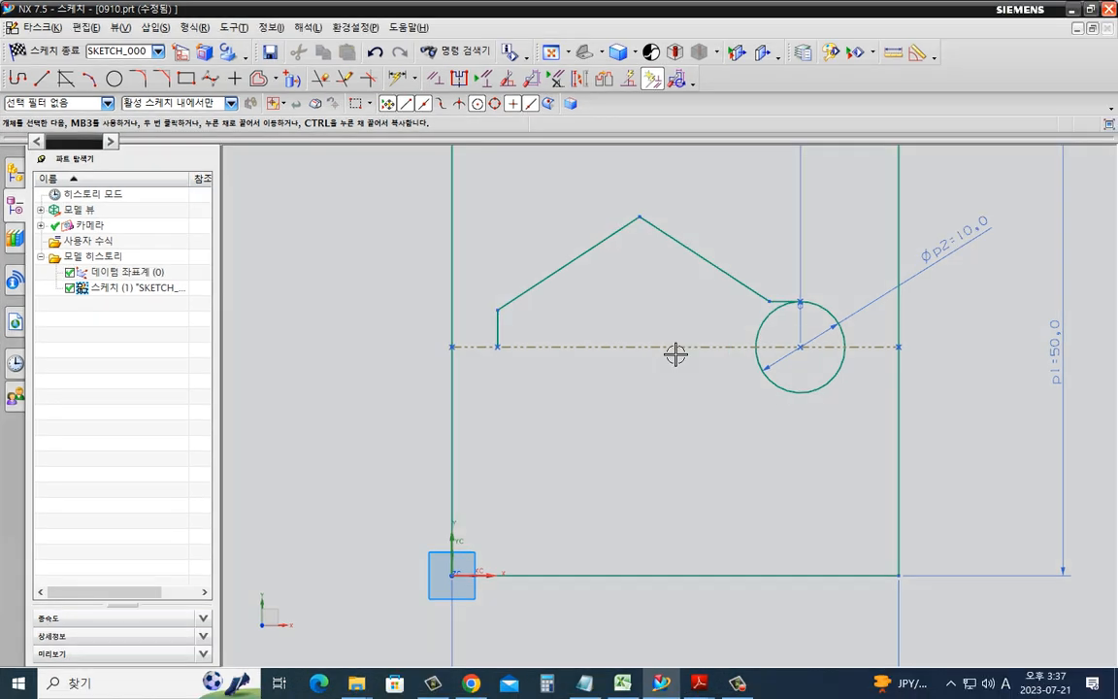
- Dimension the length of the profile's left vertical segment and set it to 5 mm
key(d)
click(499, 327)
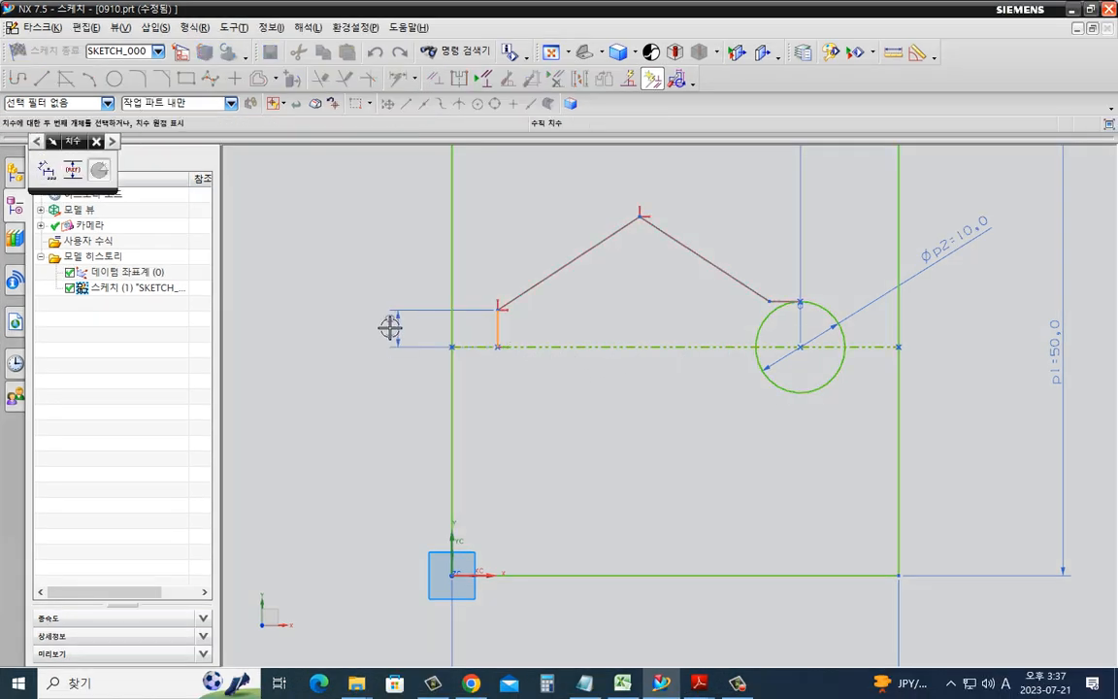
click(389, 327)
text(5)
key(Return)
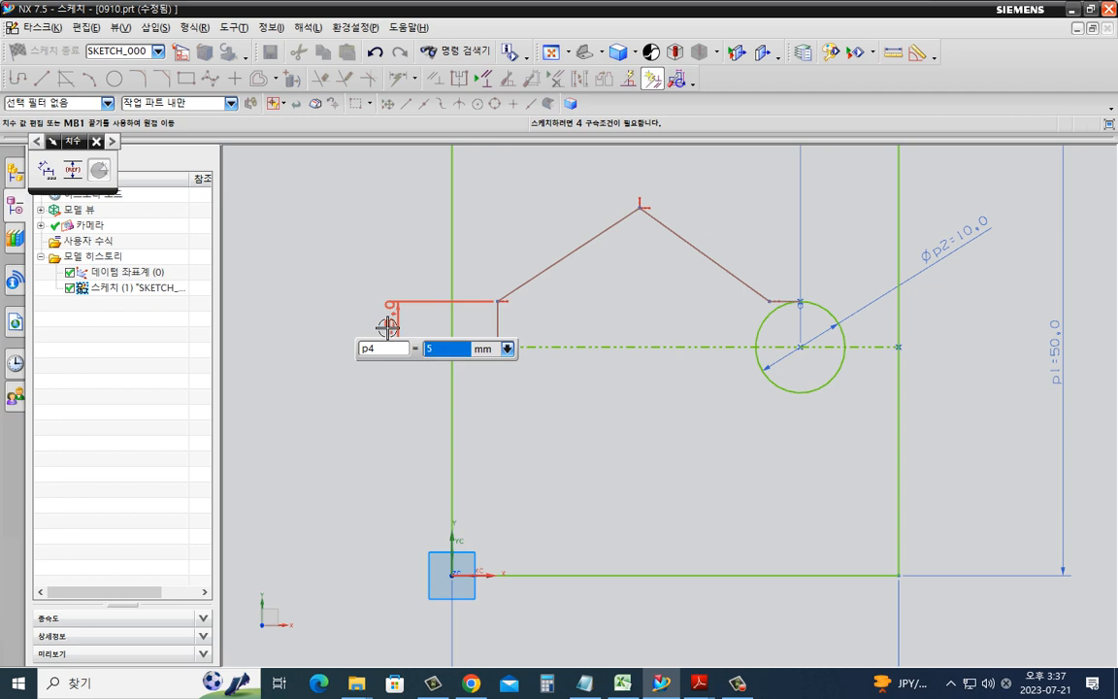
- Dimension the gap between the square's left edge and the profile's vertical segment and set it to 3 mm
click(453, 284)
click(497, 320)
click(477, 252)
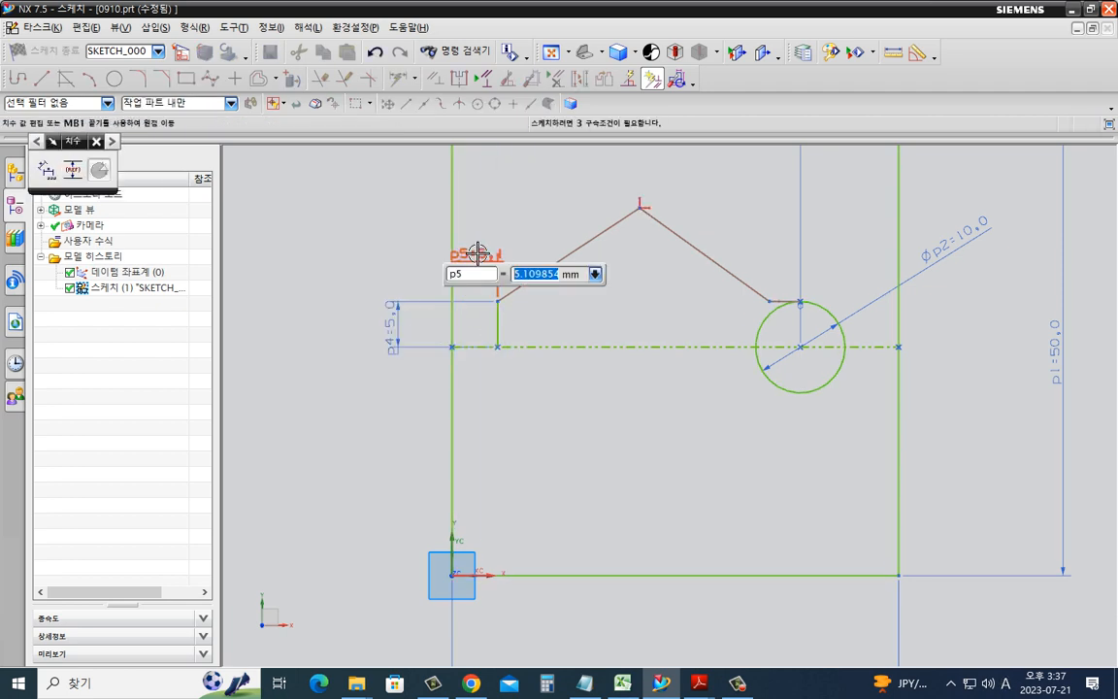
text(3)
key(Return)
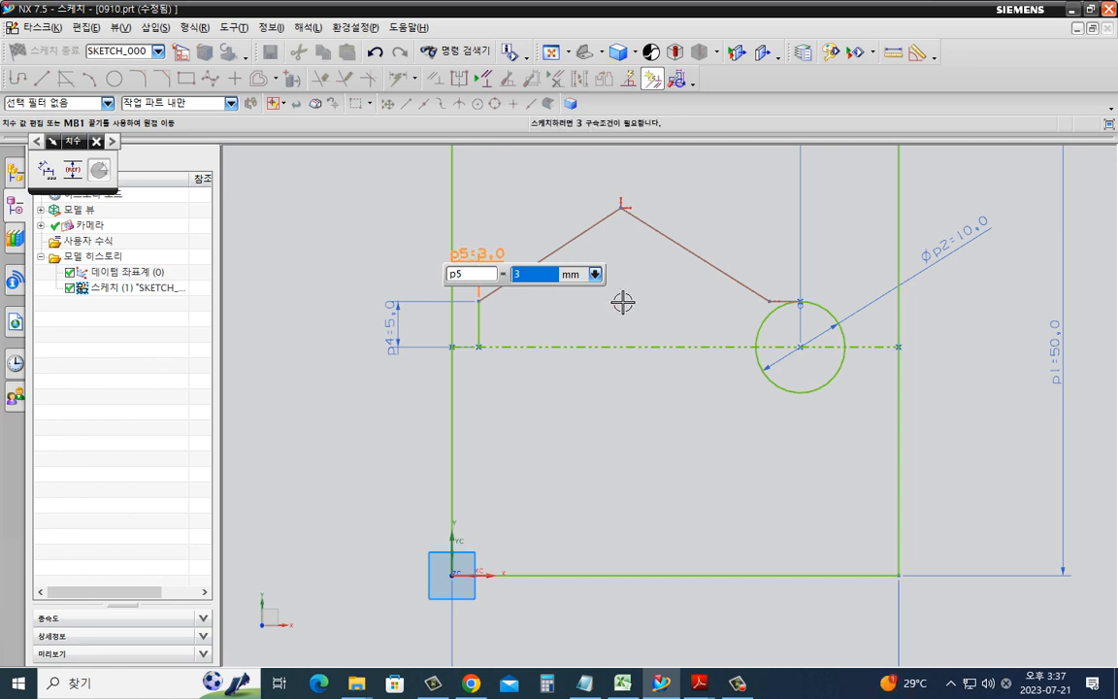
- Dimension the height of the profile's peak above the reference line and set it to 15 mm
click(648, 347)
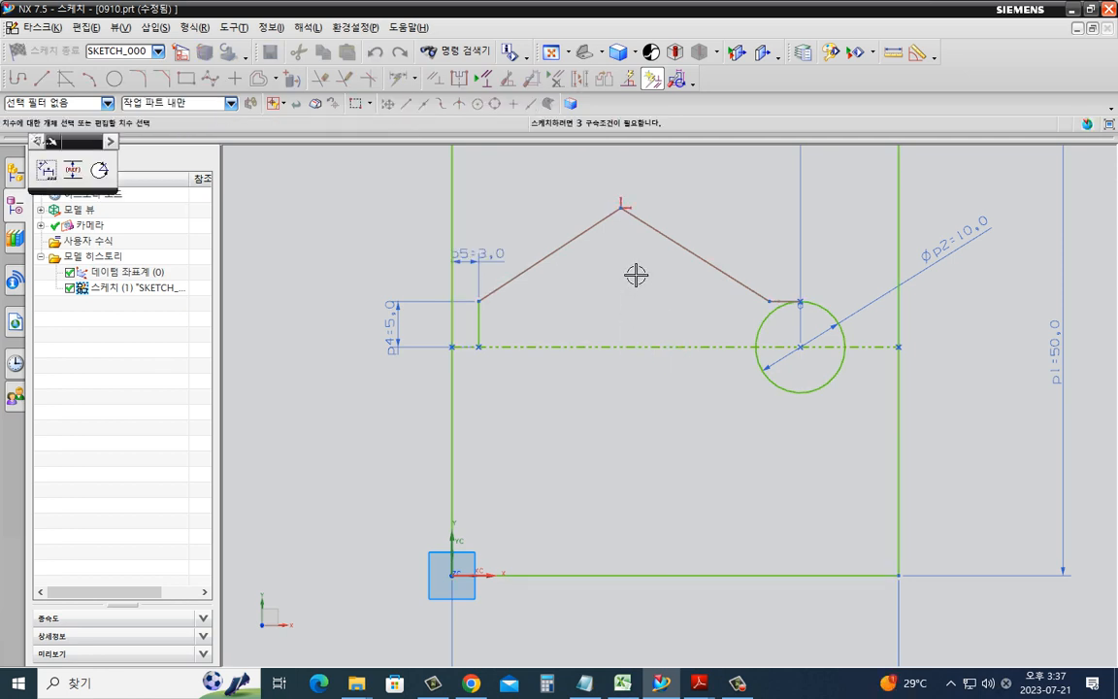
click(626, 207)
click(333, 222)
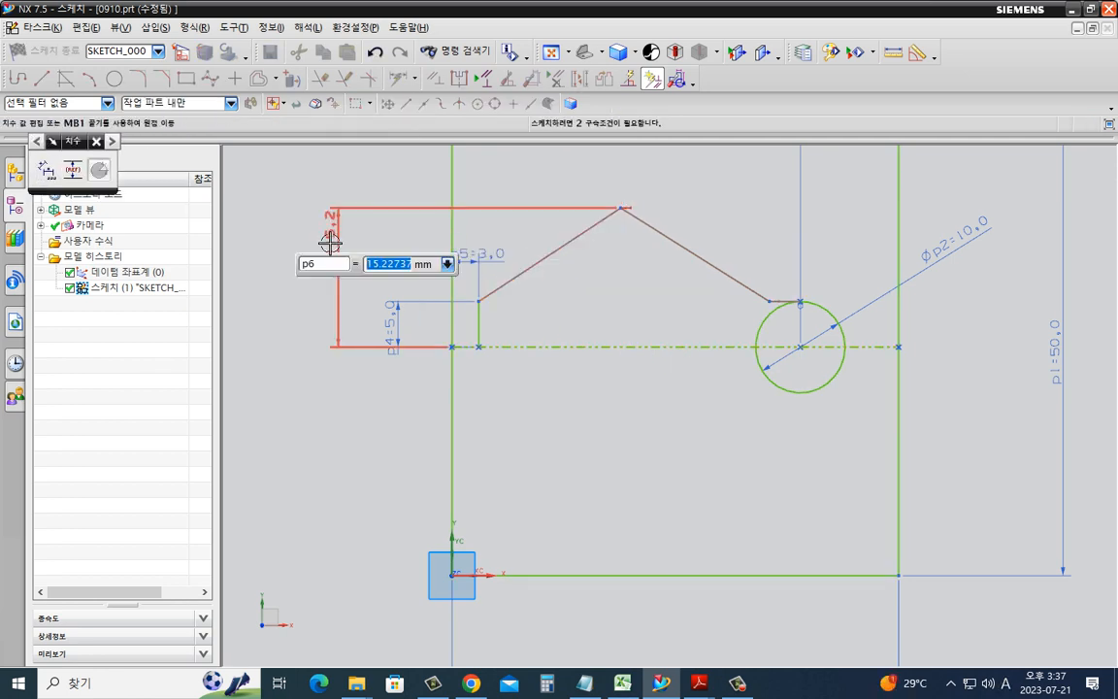
text(15)
key(Return)
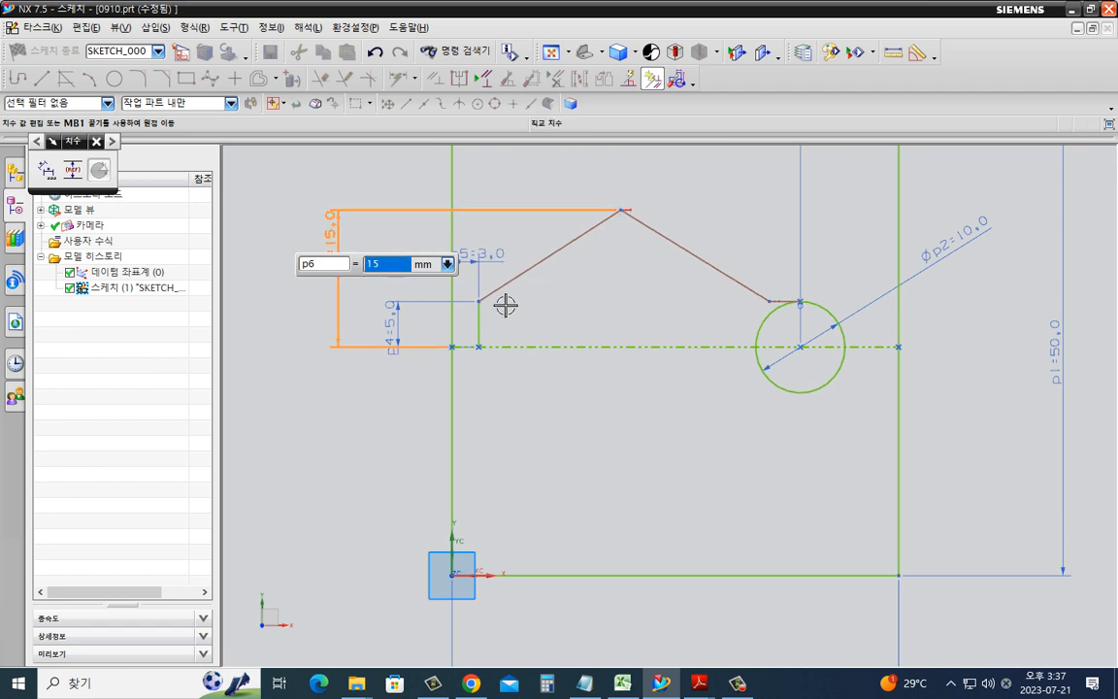
- Dimension the horizontal distance from the profile's vertical segment to its peak and set it to 20 mm
shift+middle_drag(623, 379, 624, 452)
middle_click(602, 335)
key(d)
click(480, 386)
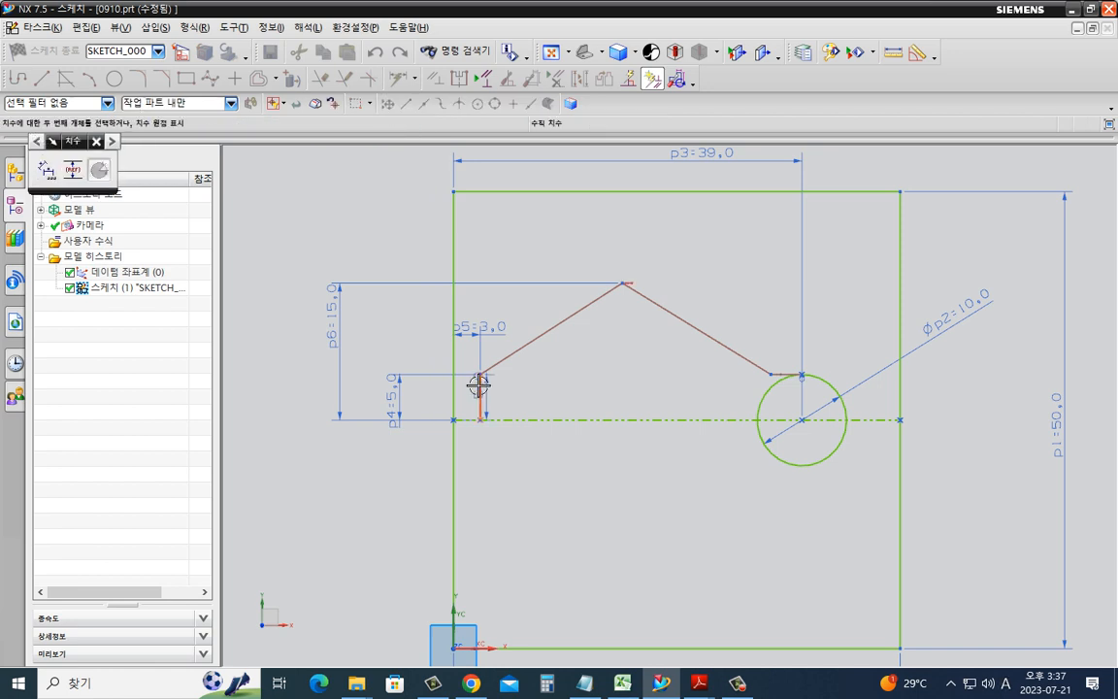
click(622, 282)
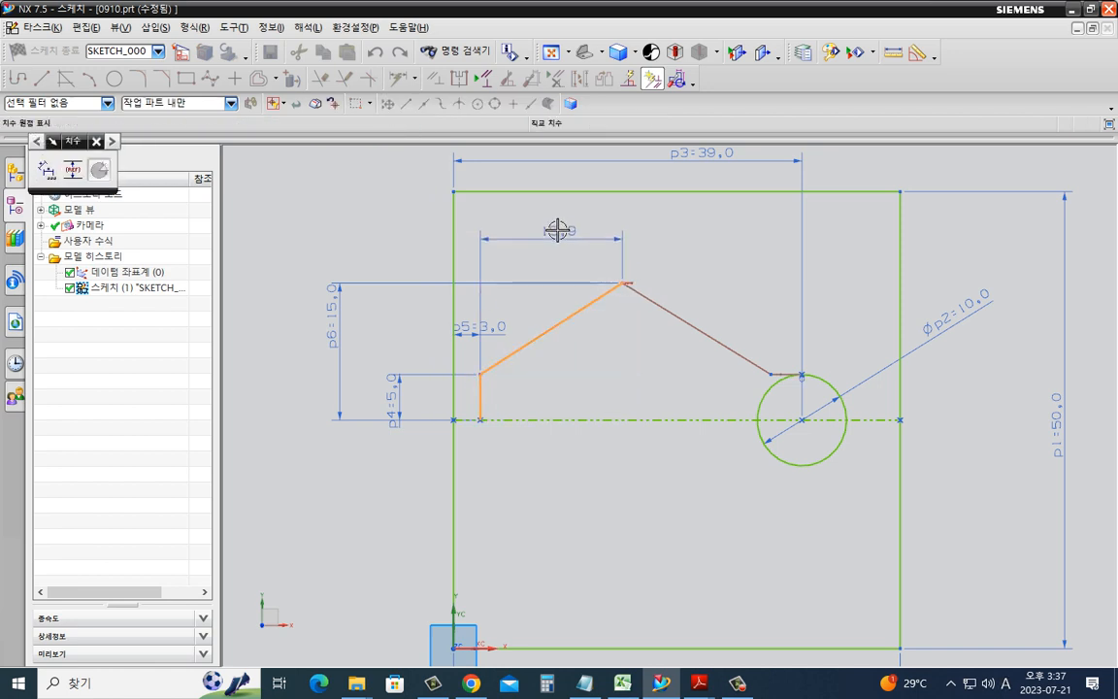
click(556, 226)
text(20)
key(Return)
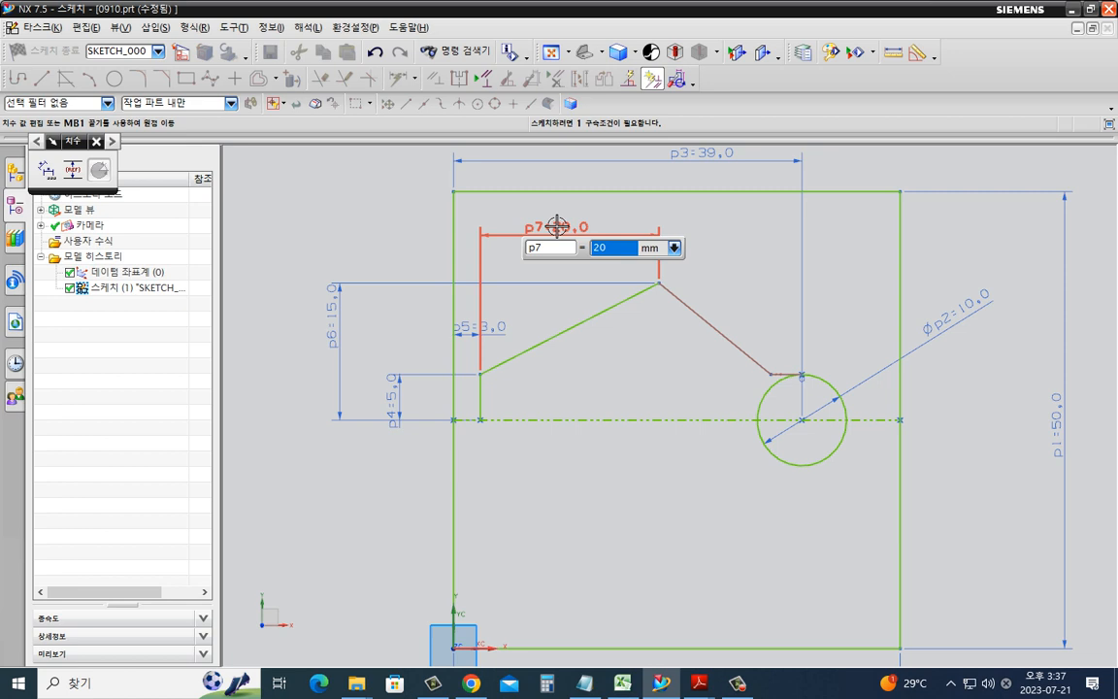
- Dimension the horizontal distance from the peak to the lower end of the falling slope and set it to 14 mm
middle_click(669, 329)
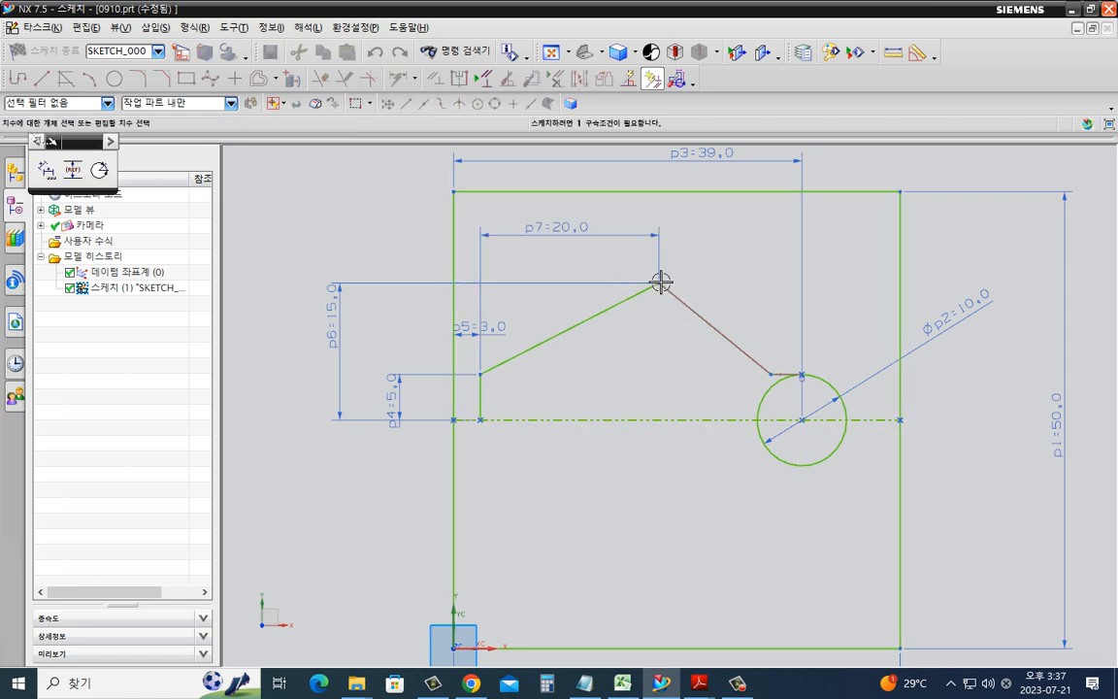
click(754, 343)
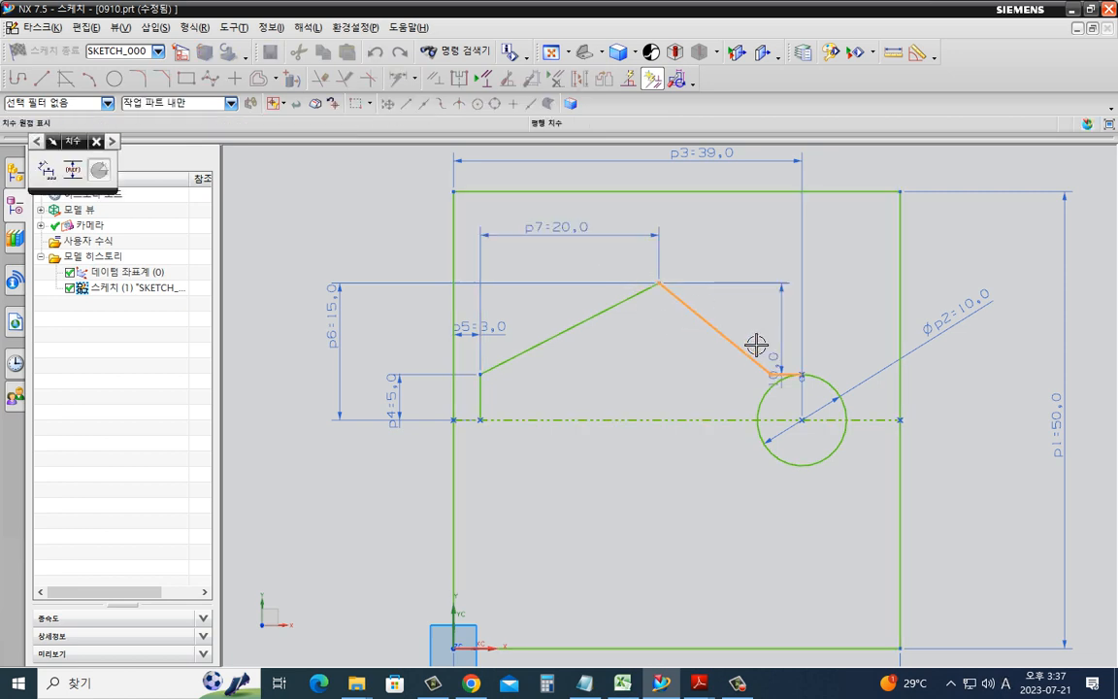
click(710, 229)
text(14)
key(Return)
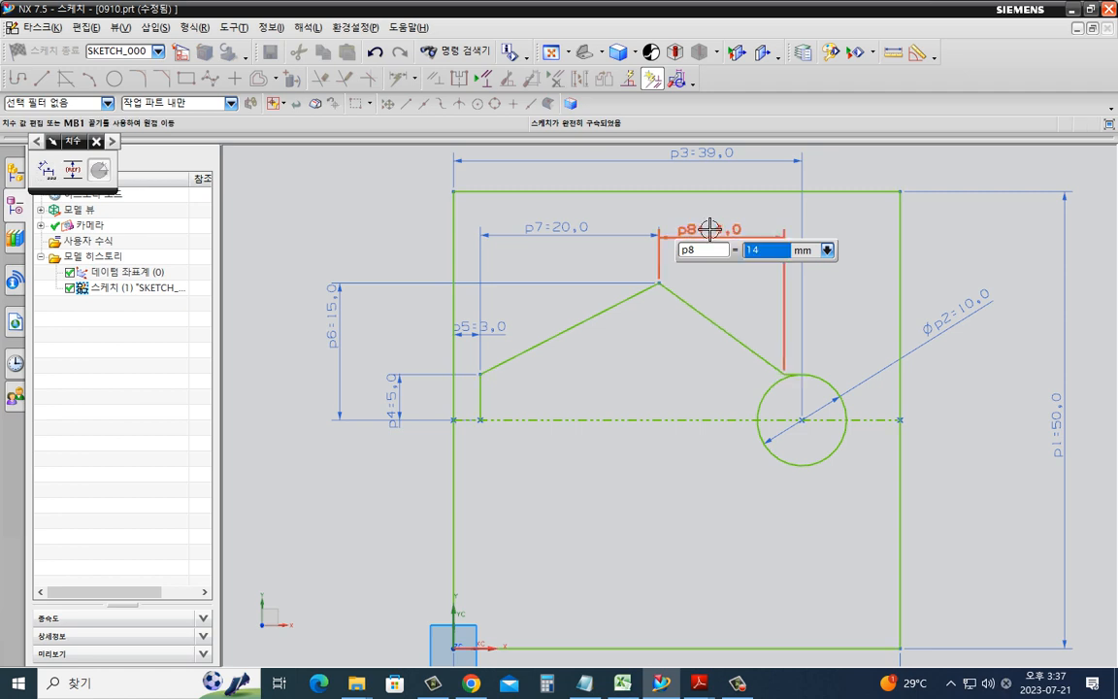
- Trim away the circle's upper left part and lower half, leaving only the upper right quarter arc
scroll(815, 420, up, 5)
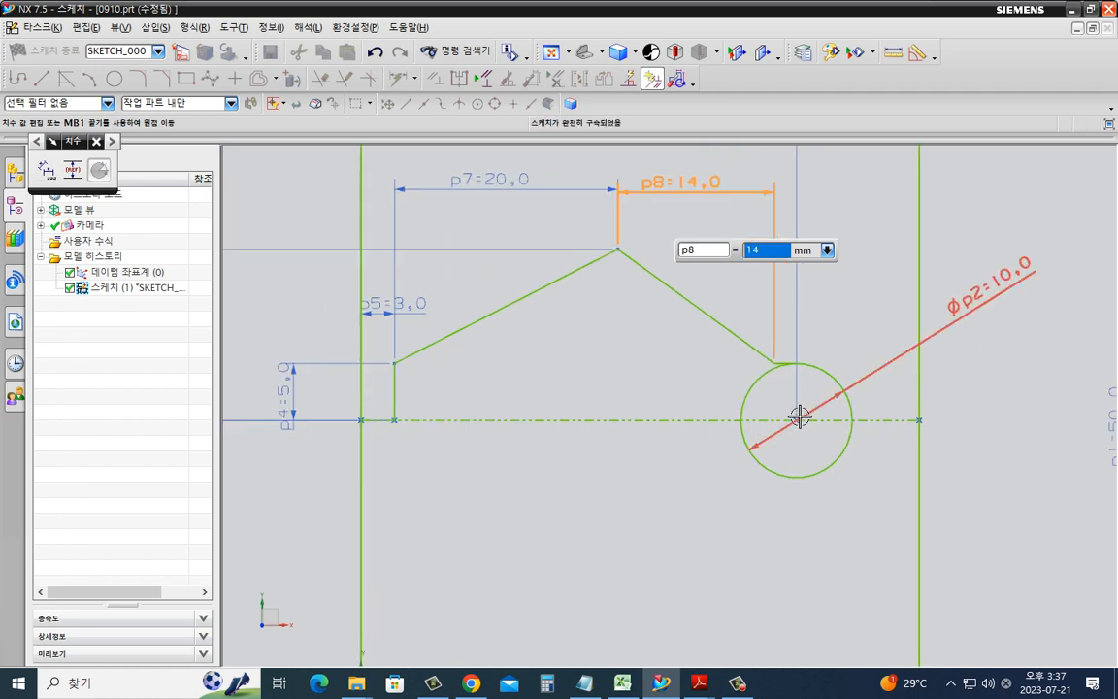
middle_click(778, 402)
click(752, 364)
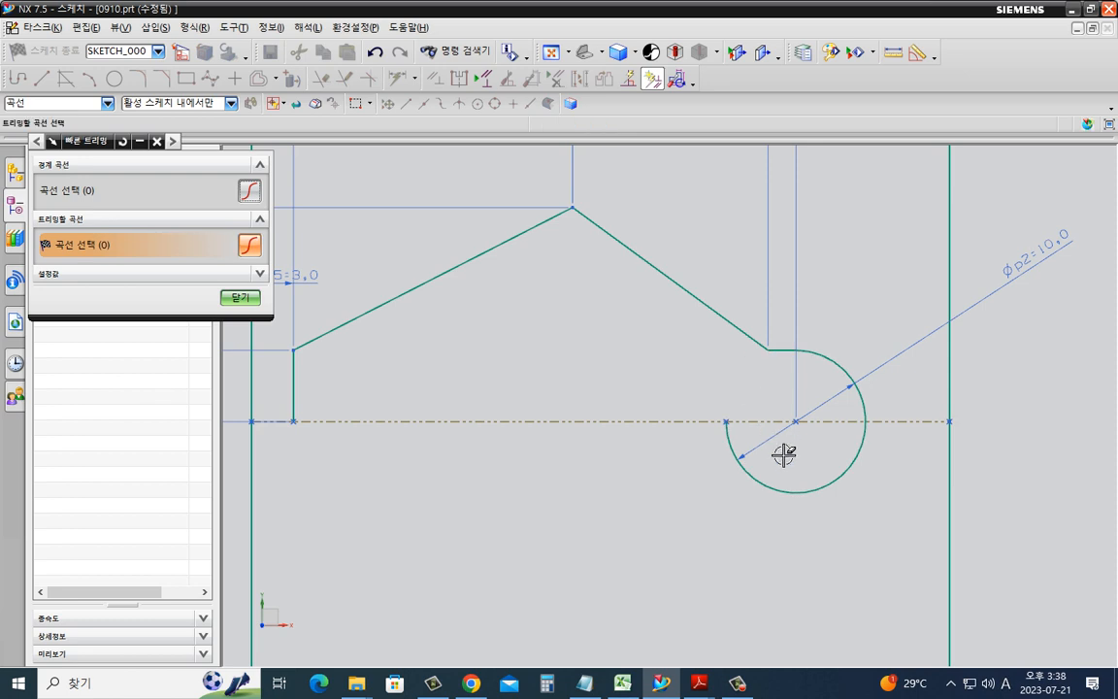
click(742, 466)
middle_click(772, 491)
scroll(769, 492, down, 1)
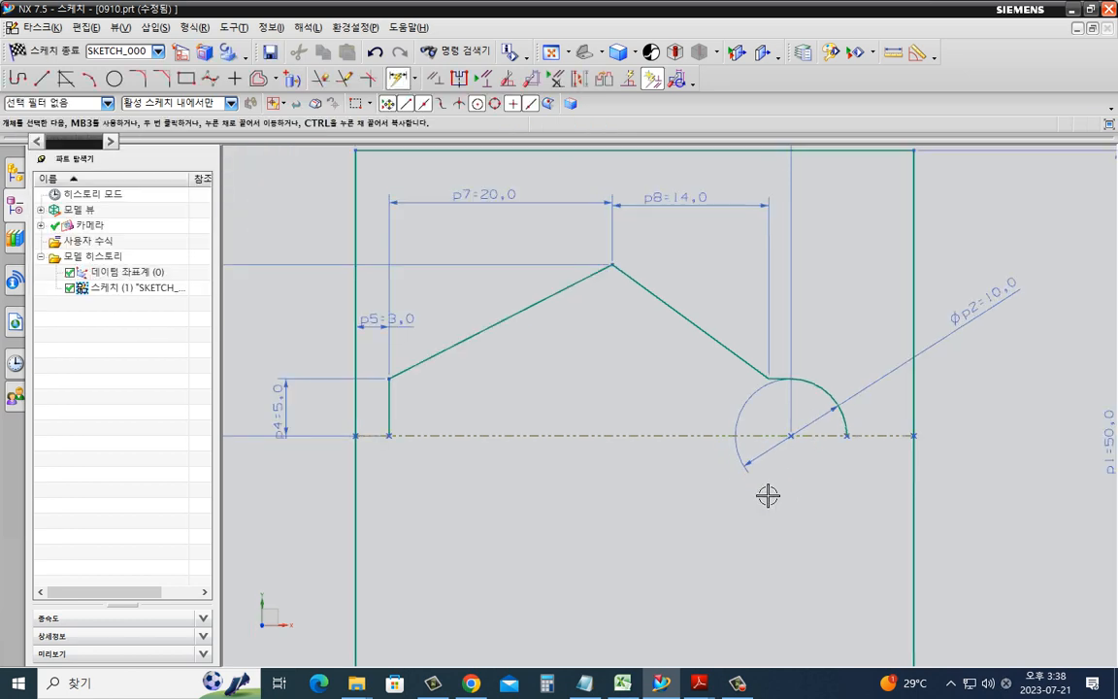
- Close the profile with a line along the reference line from the vertical segment's lower end to the arc's lower end
key(d)
shift+middle_drag(771, 502, 786, 477)
scroll(786, 476, down, 1)
middle_click(777, 480)
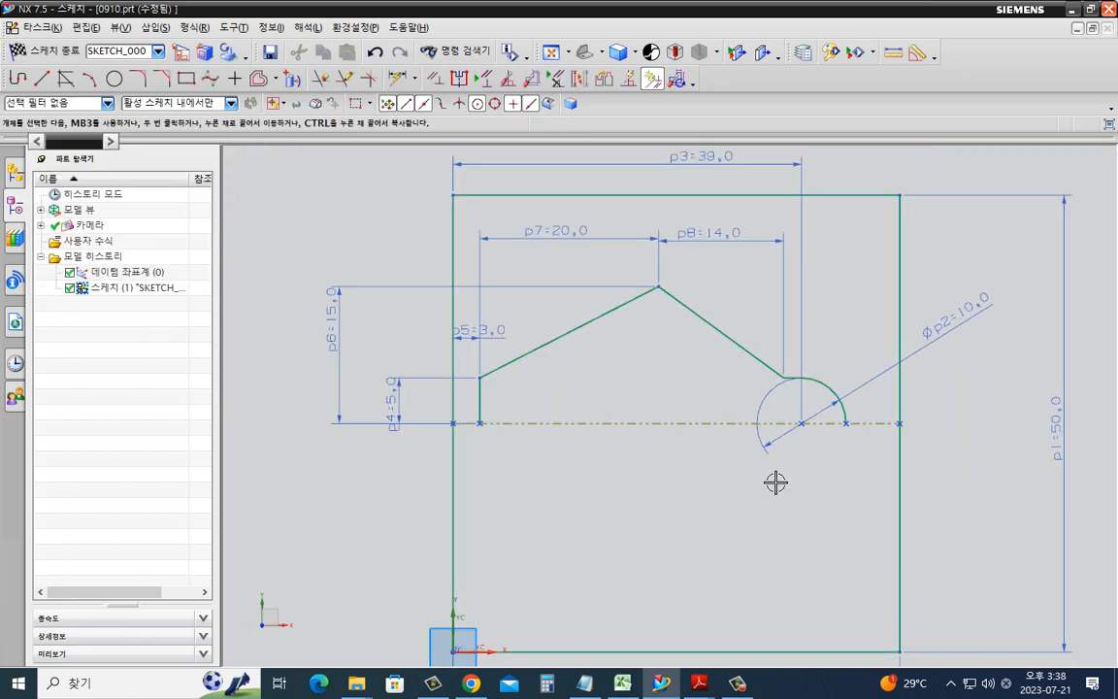
key(l)
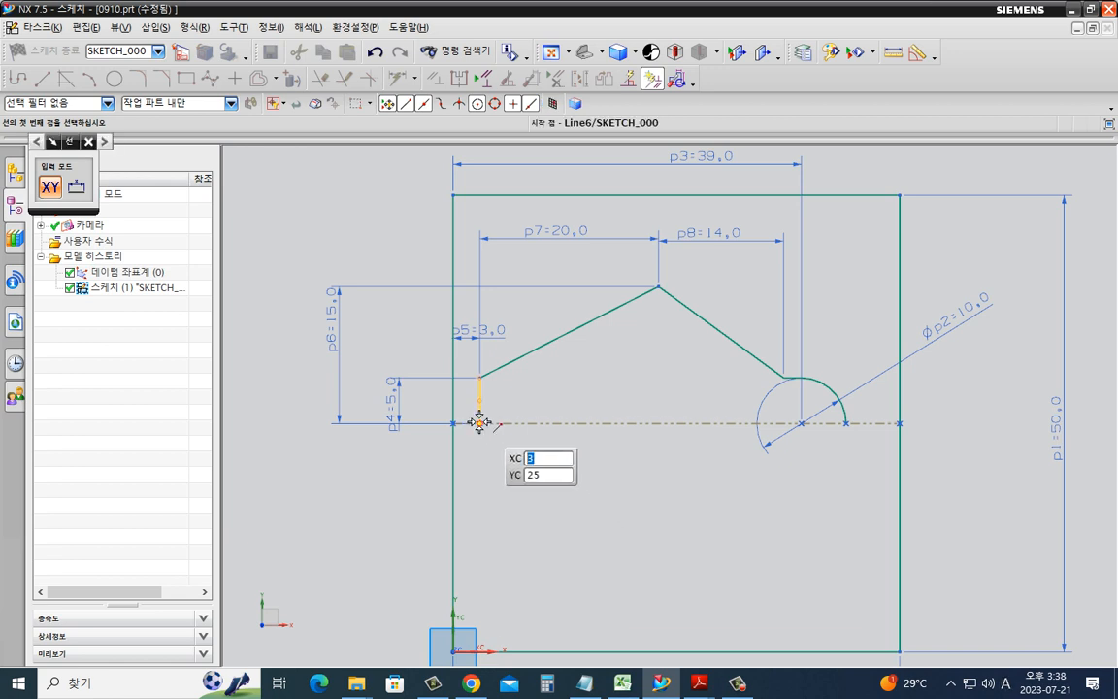
click(481, 423)
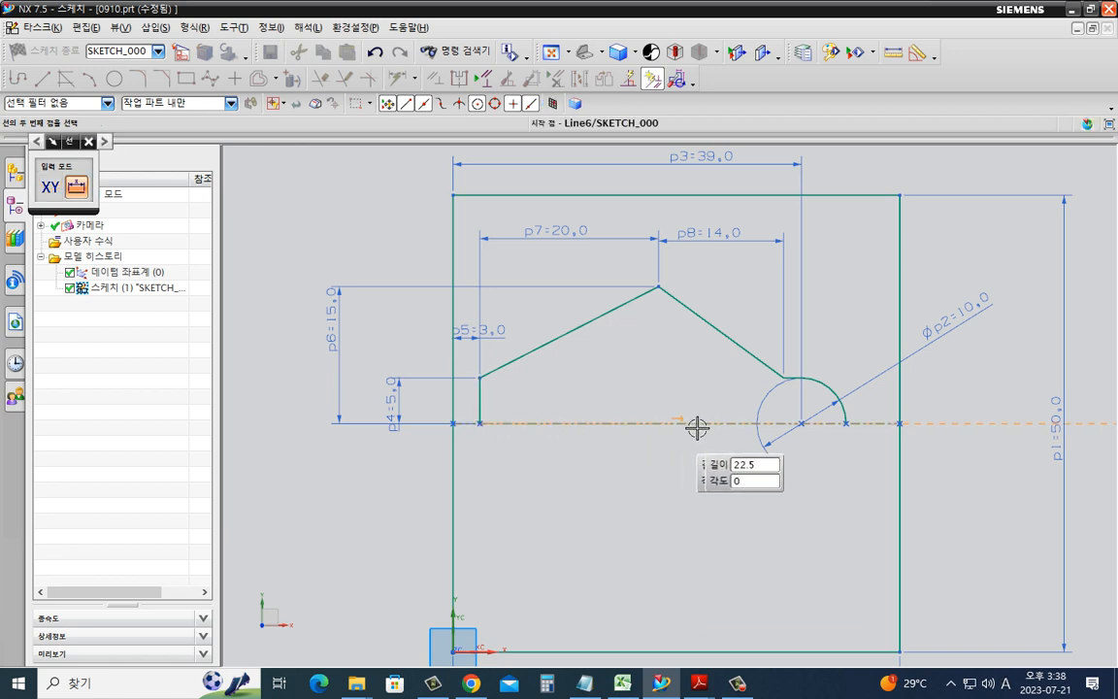
click(845, 422)
middle_click(815, 510)
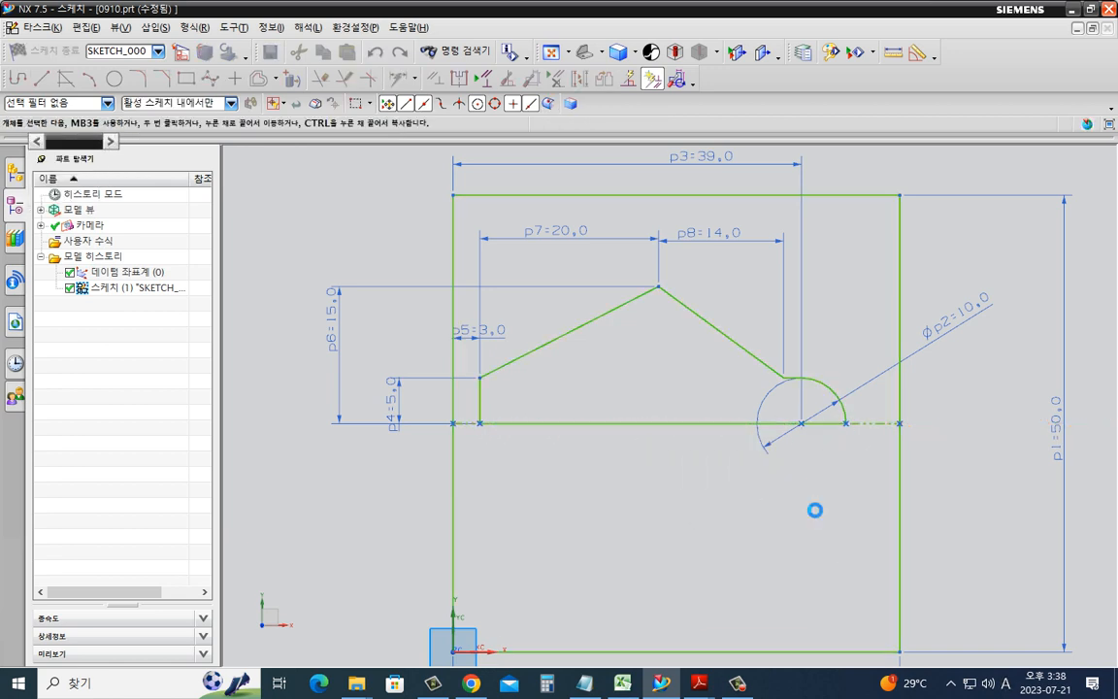
key(d)
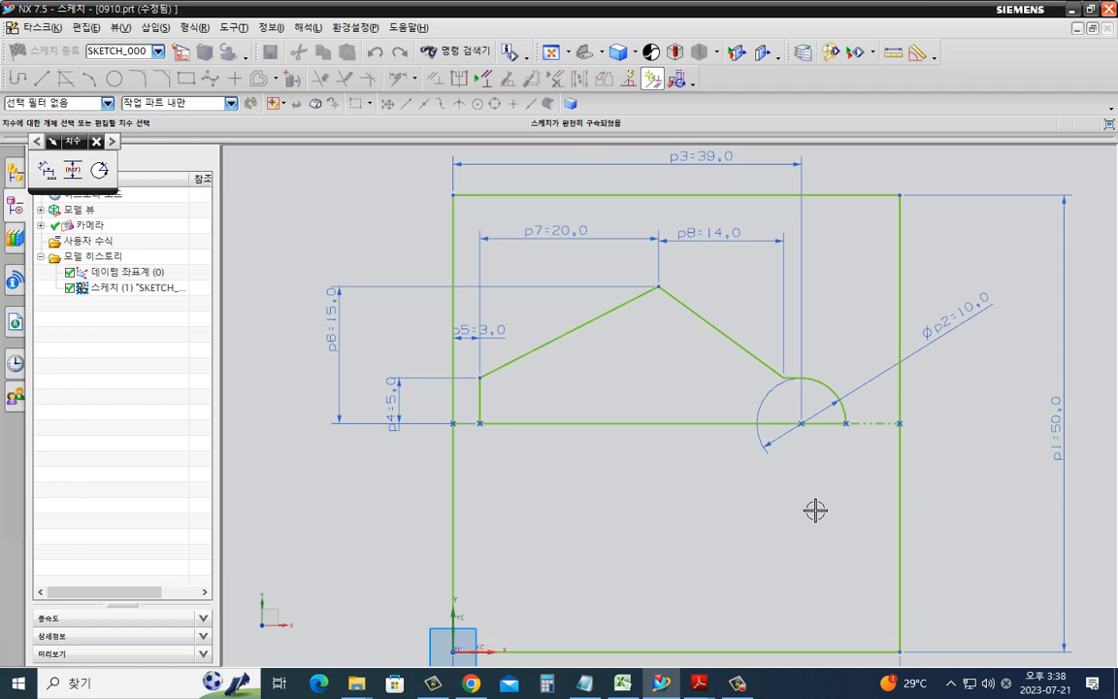
shift+middle_drag(815, 510, 746, 499)
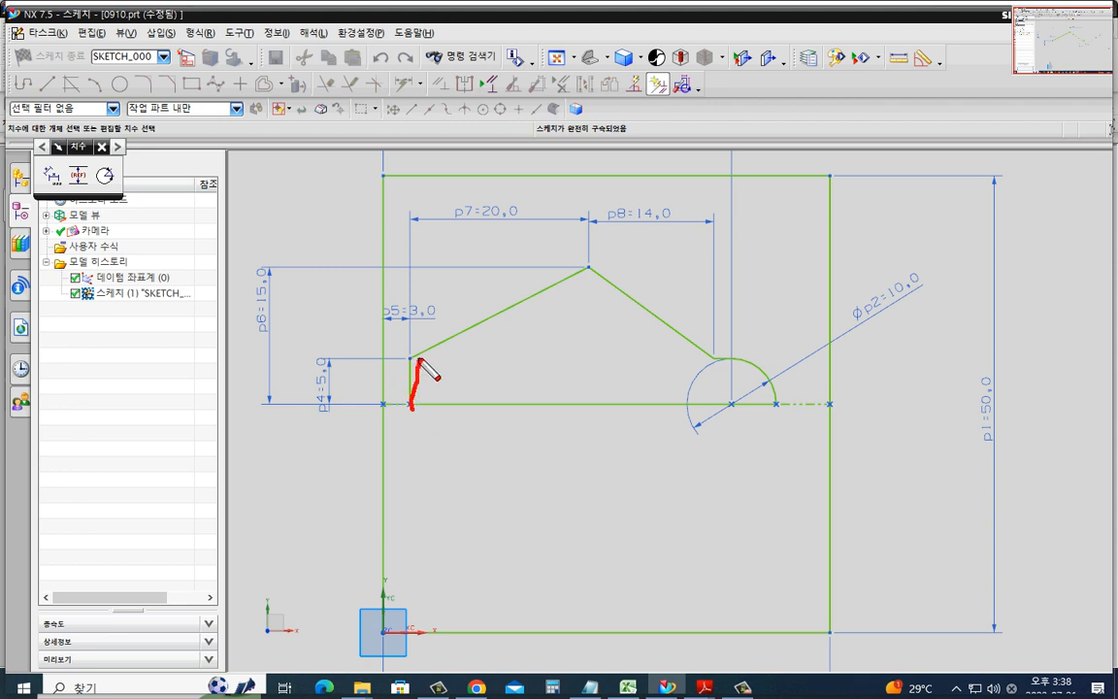
drag(419, 360, 504, 325)
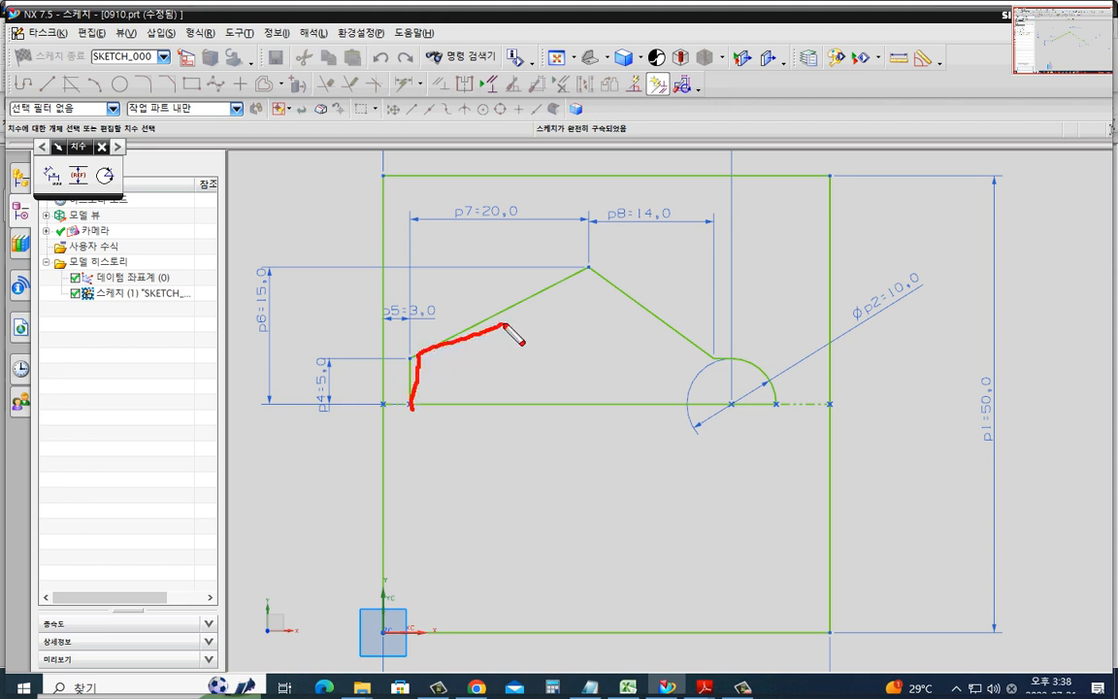
drag(583, 277, 717, 363)
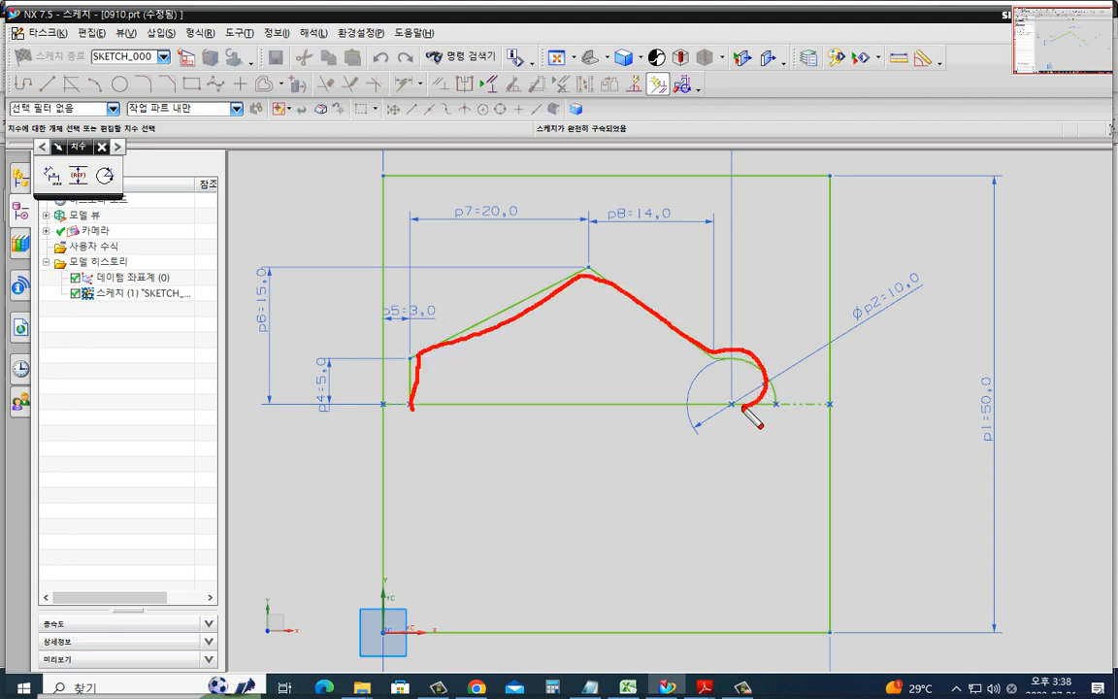
drag(745, 413, 513, 408)
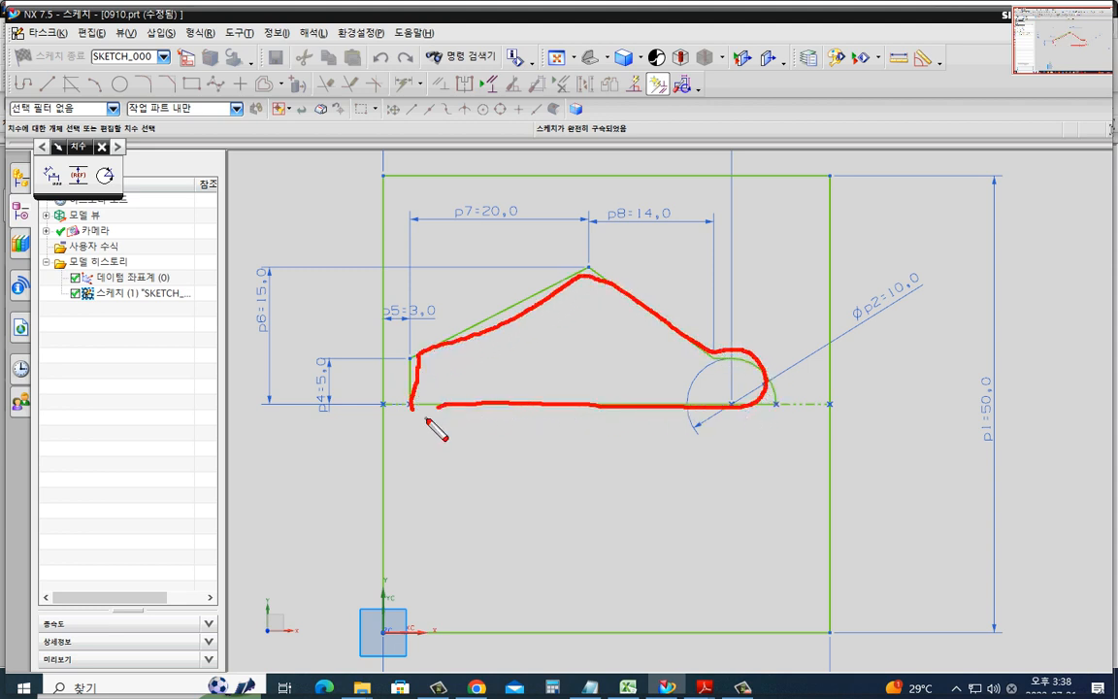
- Hide all the dimension annotations in the sketch
key(Escape)
key(Escape)
scroll(357, 299, down, 1)
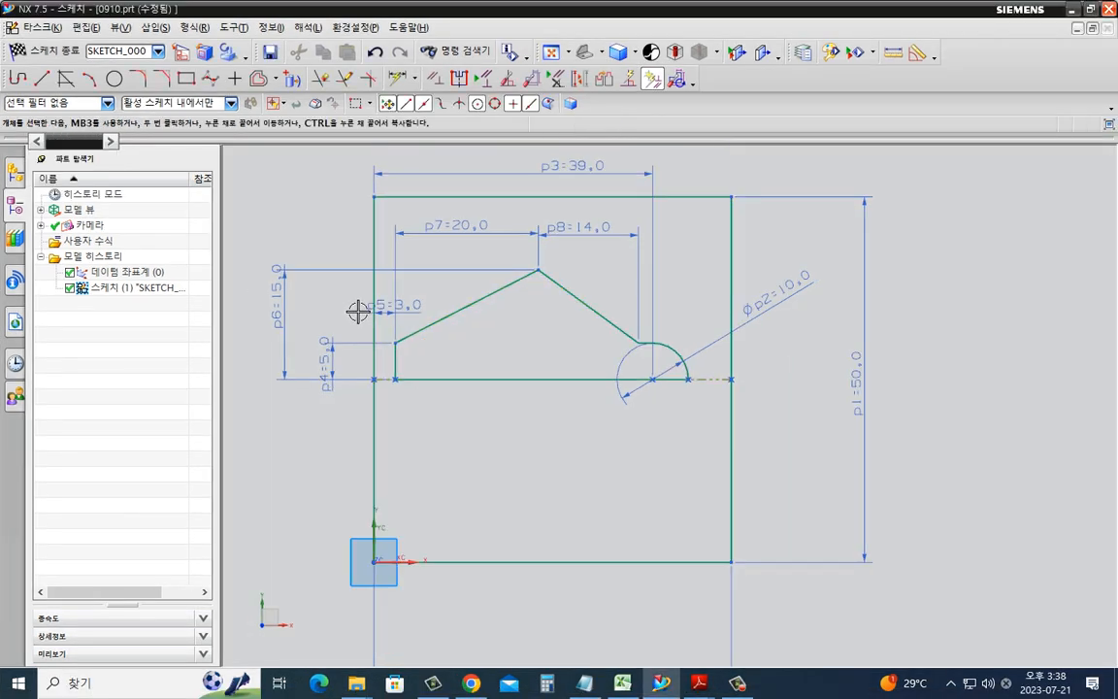
shift+middle_drag(358, 311, 378, 329)
key(ctrl+w)
click(206, 277)
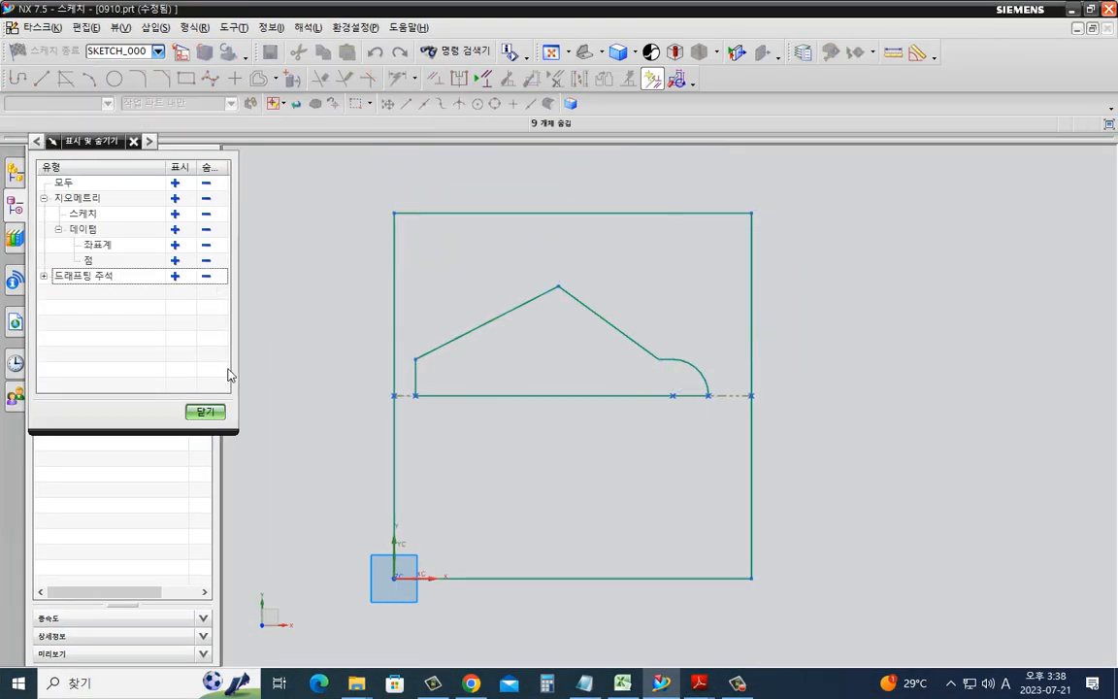
click(213, 413)
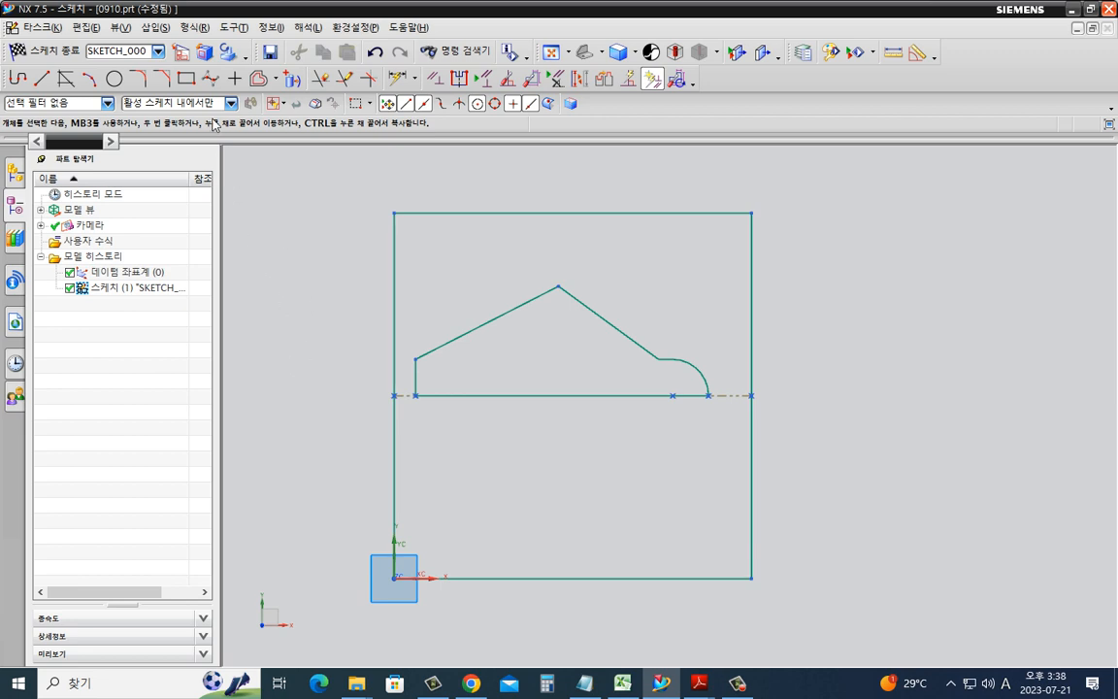
- Draw a rectangle about 49 mm wide and 37.5 mm high around the inner profile, crossing the square's left edge
click(185, 77)
click(369, 251)
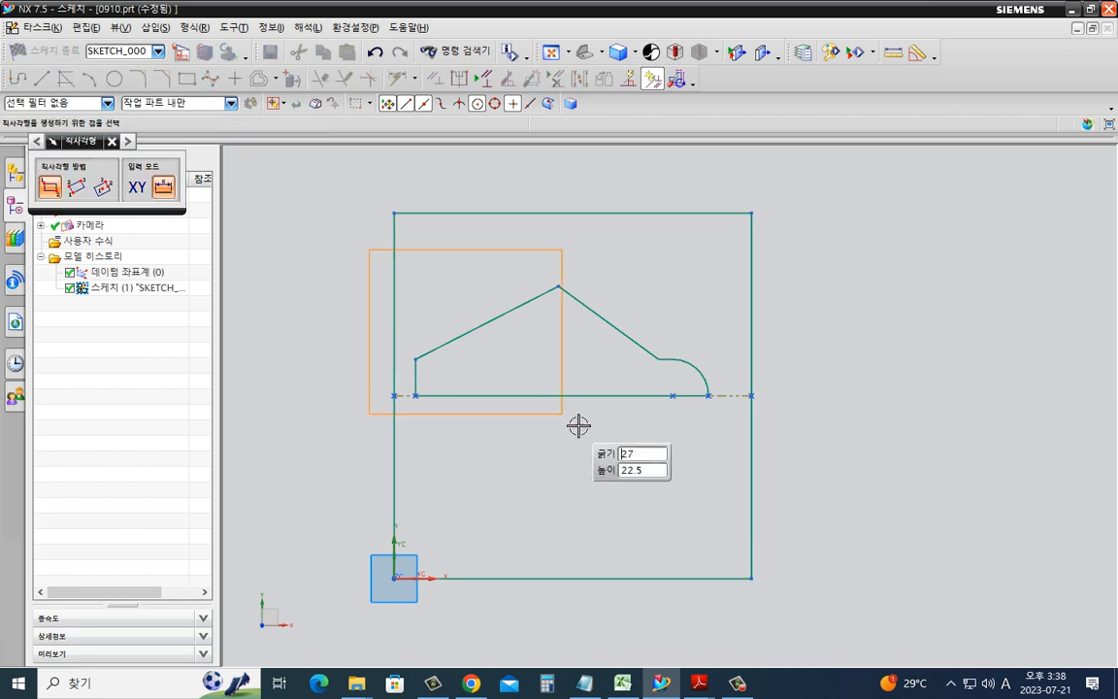
click(719, 523)
key(Escape)
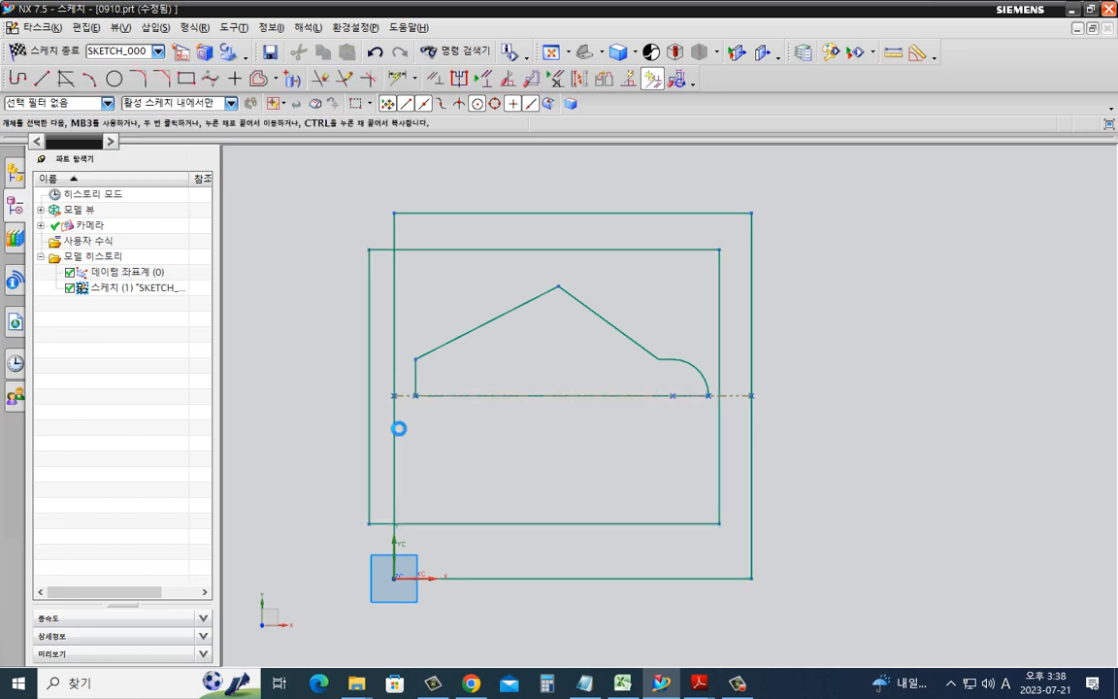
- Make the new rectangle's left edge collinear with the square's left edge
key(c)
click(369, 415)
key(c)
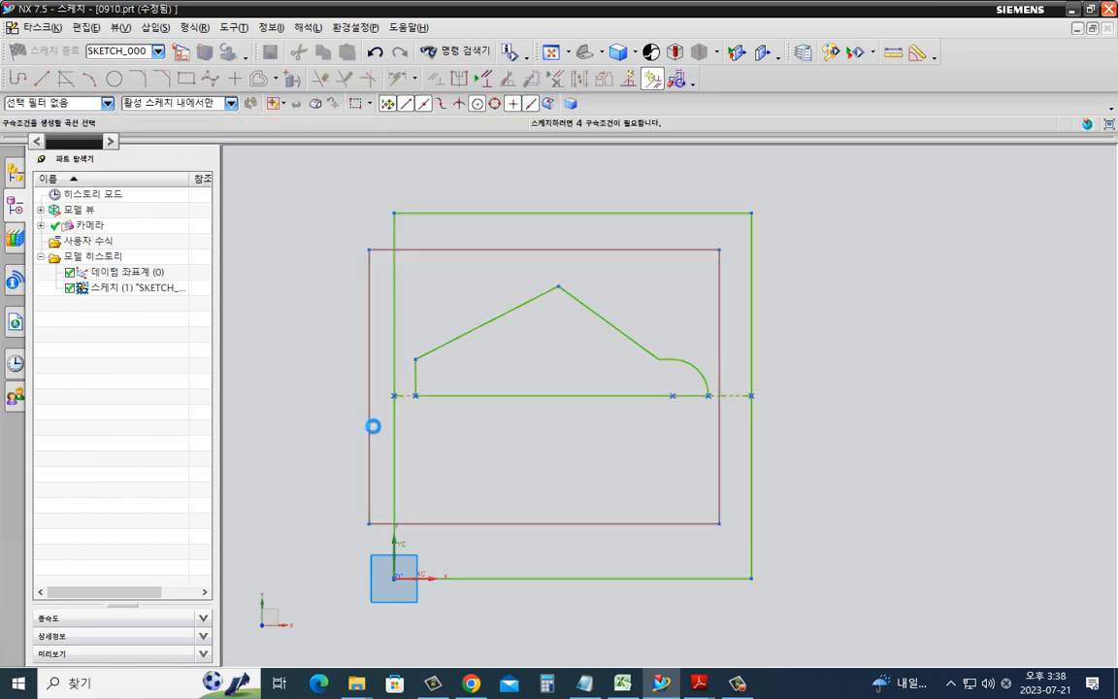
click(370, 426)
click(393, 438)
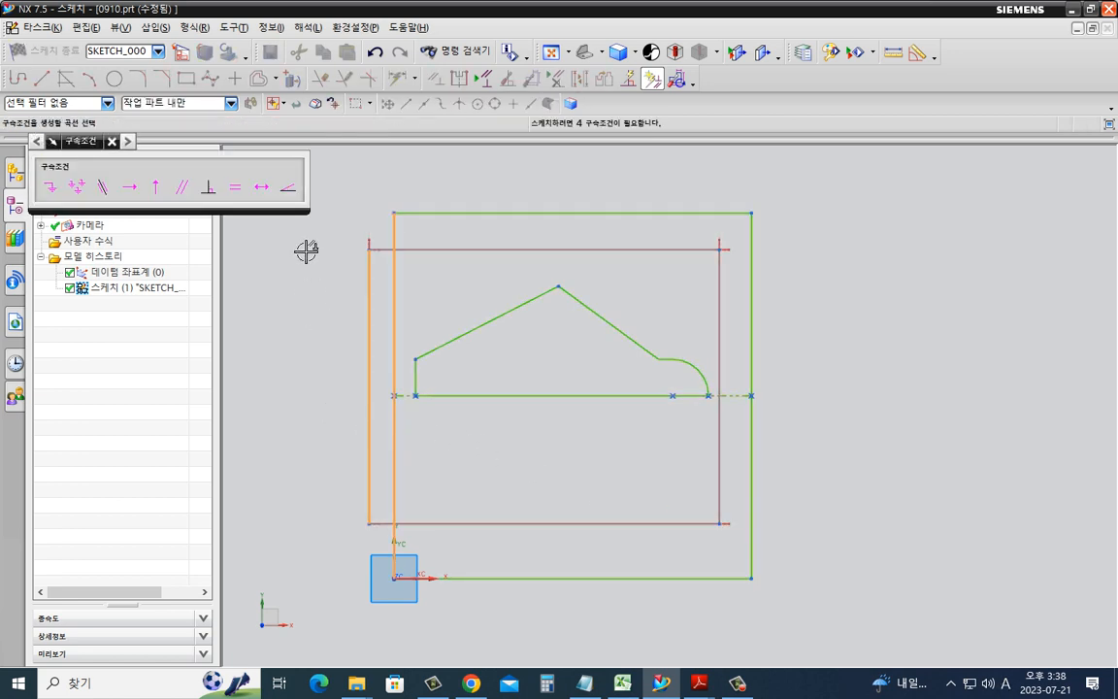
click(103, 186)
- Dimension the new rectangle's height and set it to 42 mm
key(d)
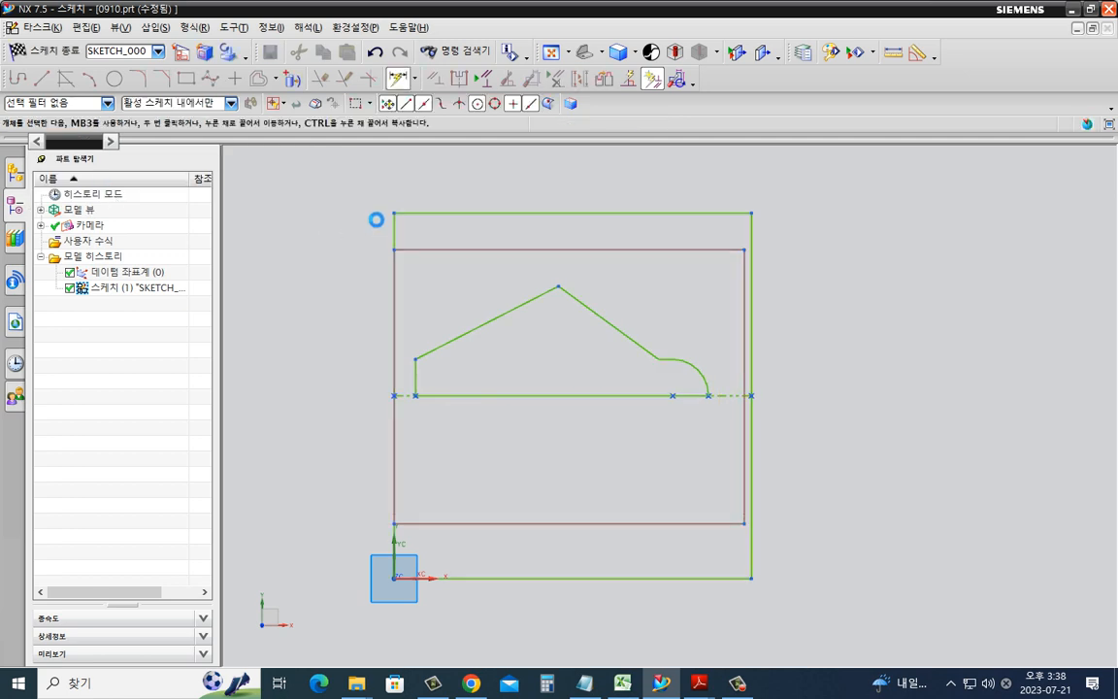
click(432, 250)
click(467, 523)
click(333, 400)
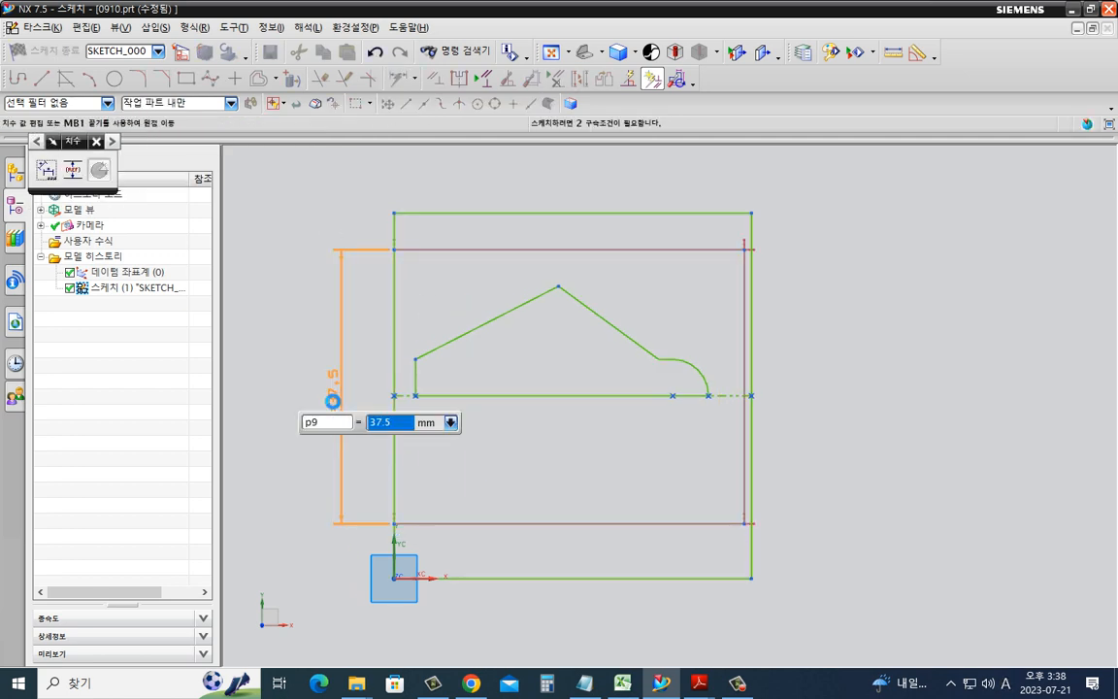
text(42)
key(Return)
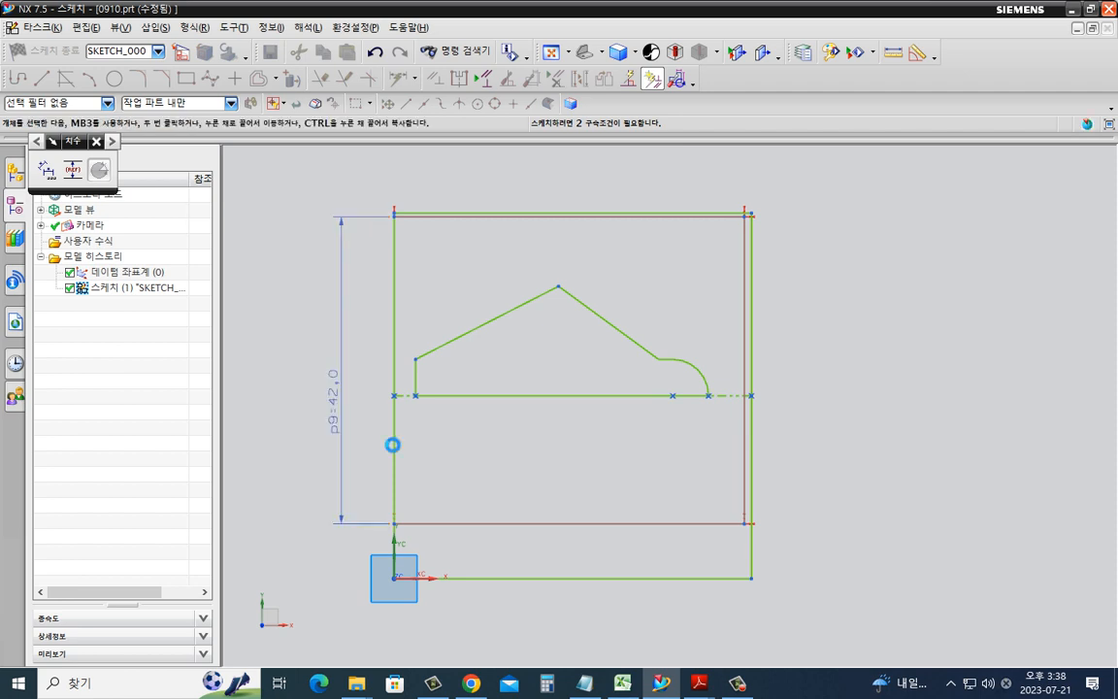
- Dimension the distance from the rectangle's lower edge to the horizontal reference line and set it to 42/2 mm
click(442, 520)
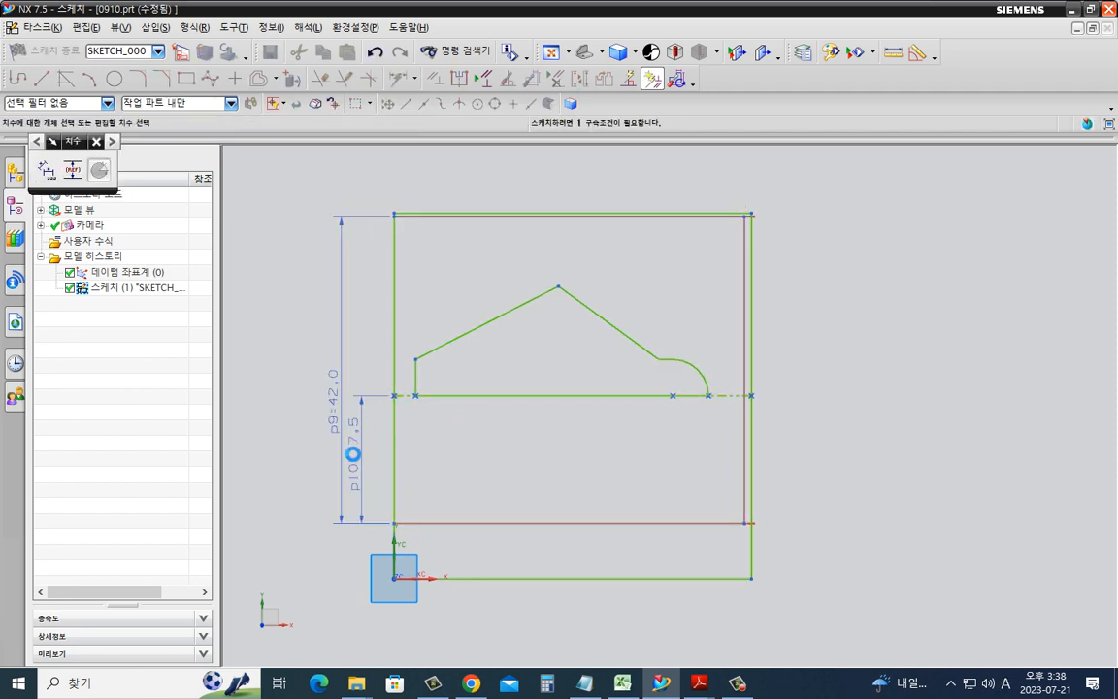
click(355, 455)
text(42/2)
key(Return)
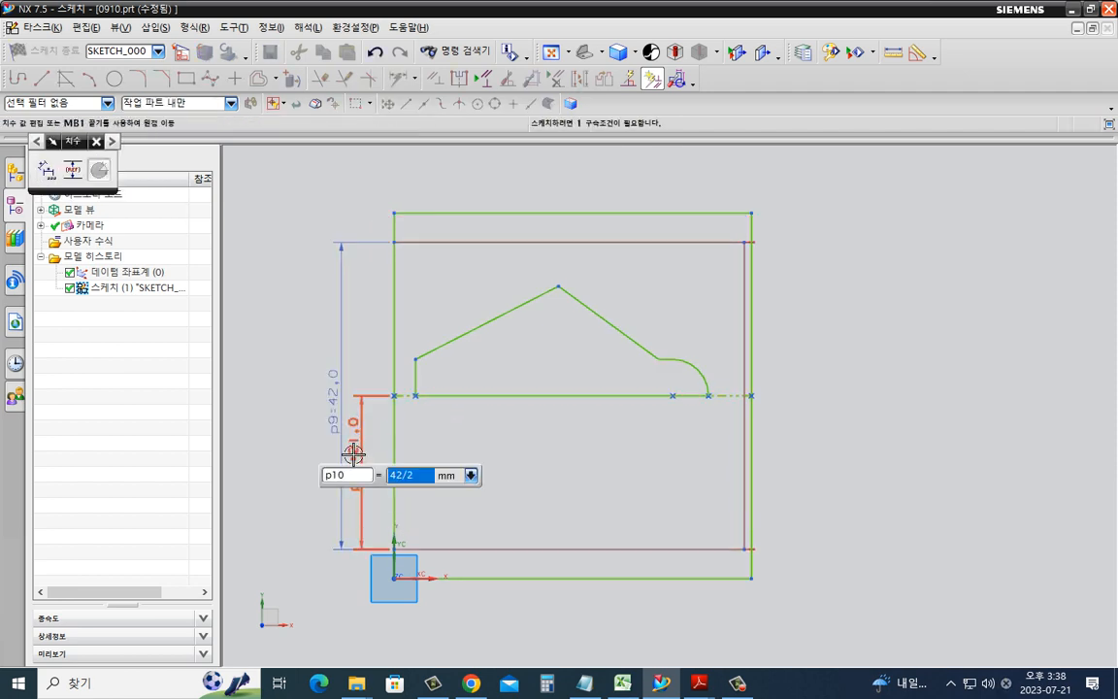
- Dimension the rectangle's upper edge and set its width to 46 mm
click(568, 242)
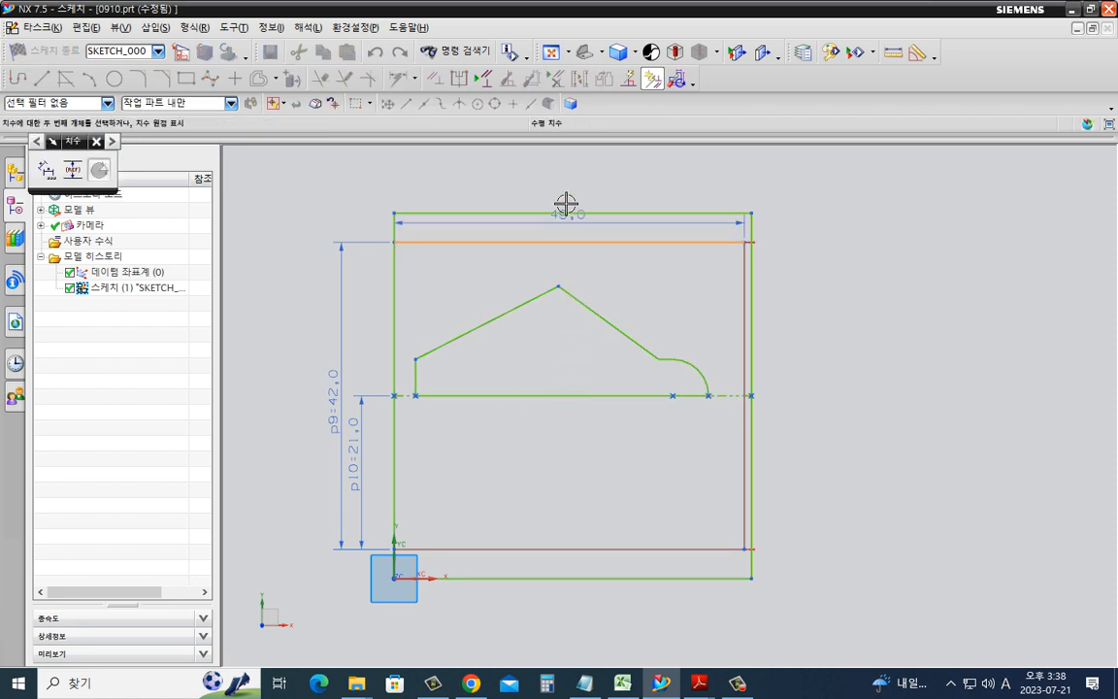
click(563, 173)
text(46)
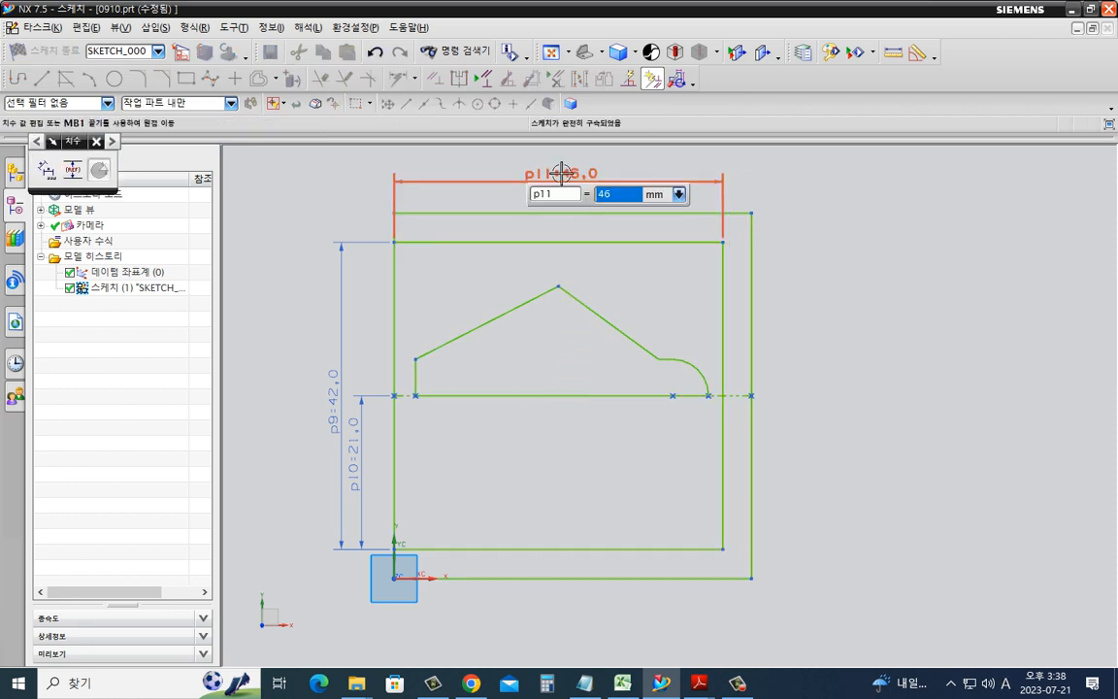
key(Return)
drag(697, 245, 729, 292)
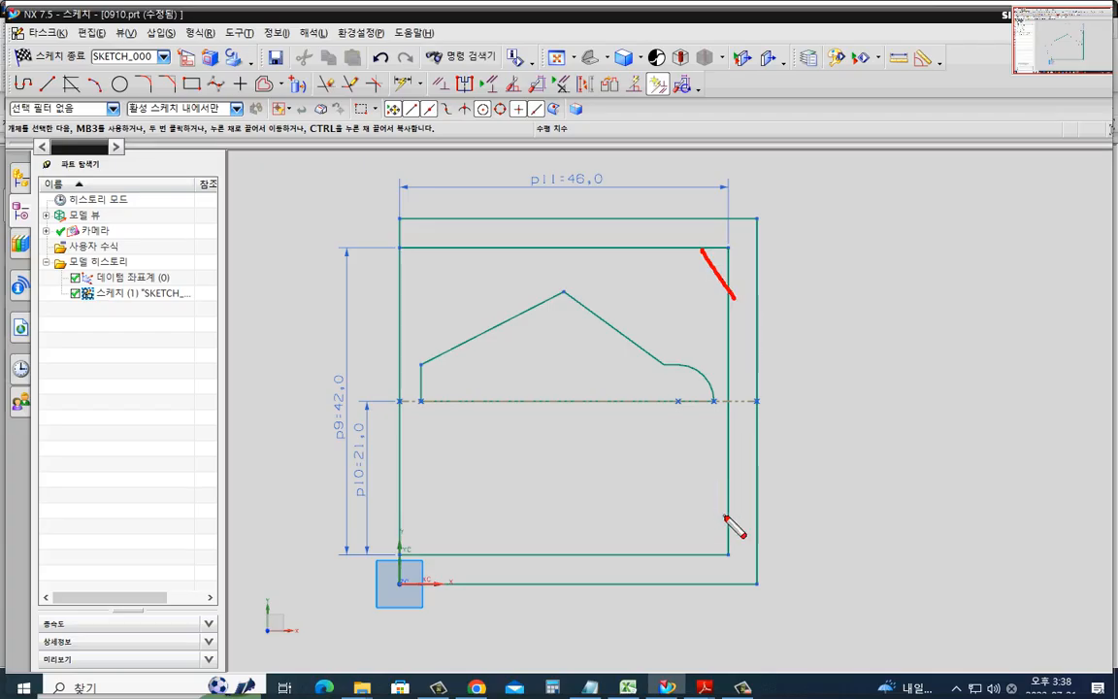
drag(725, 517, 684, 562)
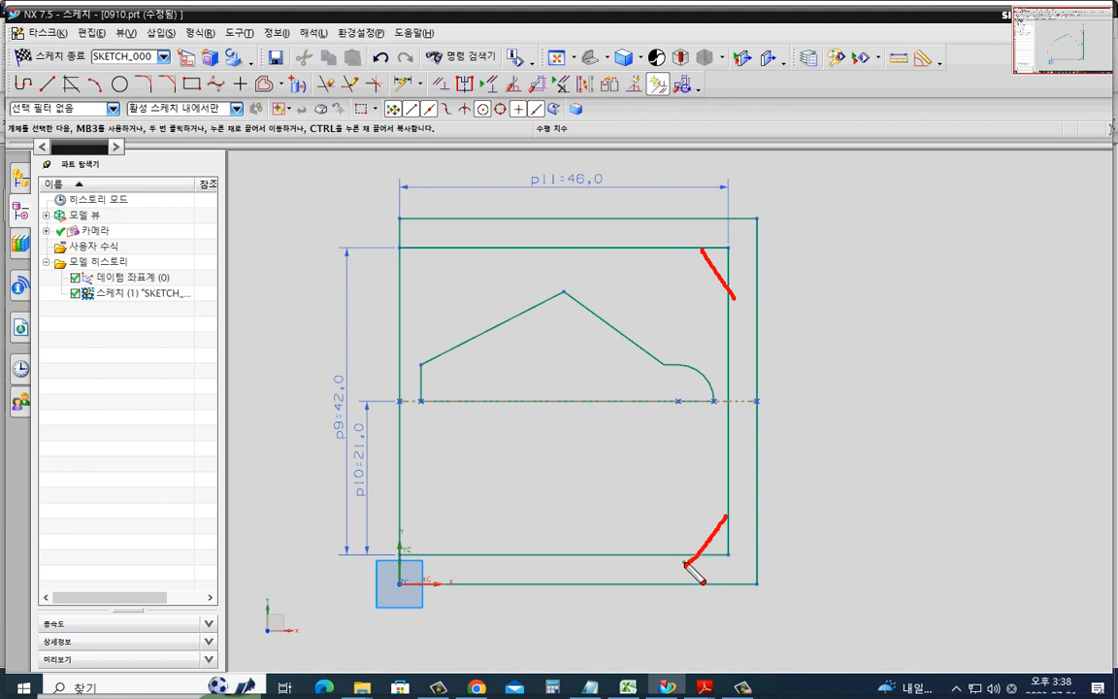
key(Escape)
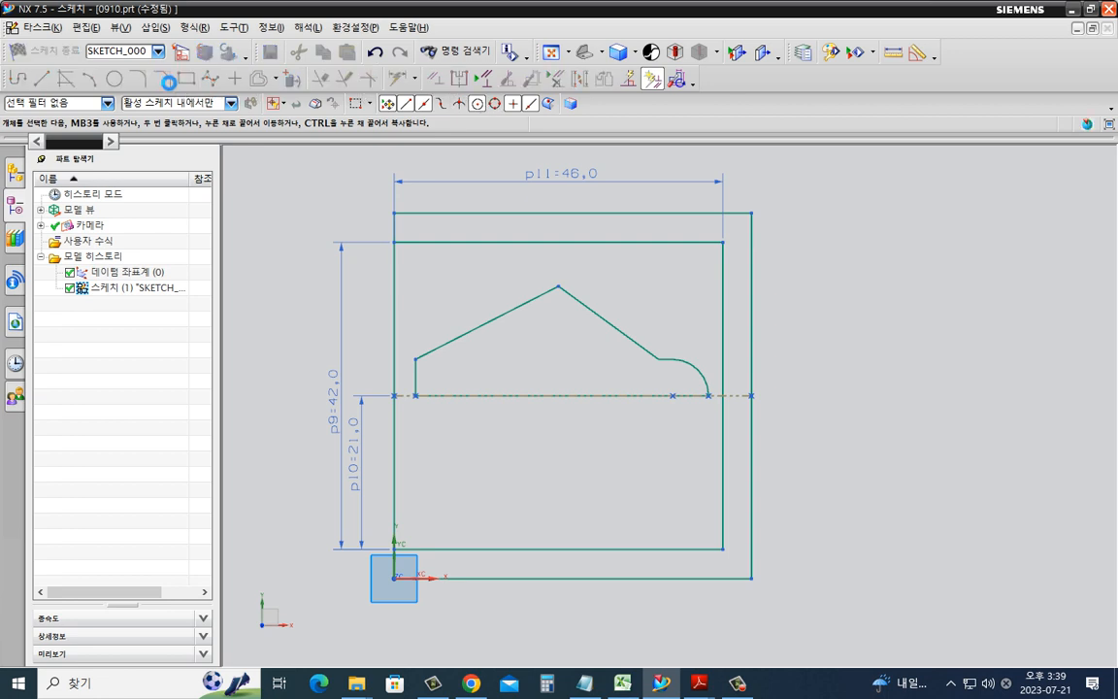
- Chamfer the rectangle's upper right corner with a symmetric 7 mm distance, trimming the input lines
click(161, 77)
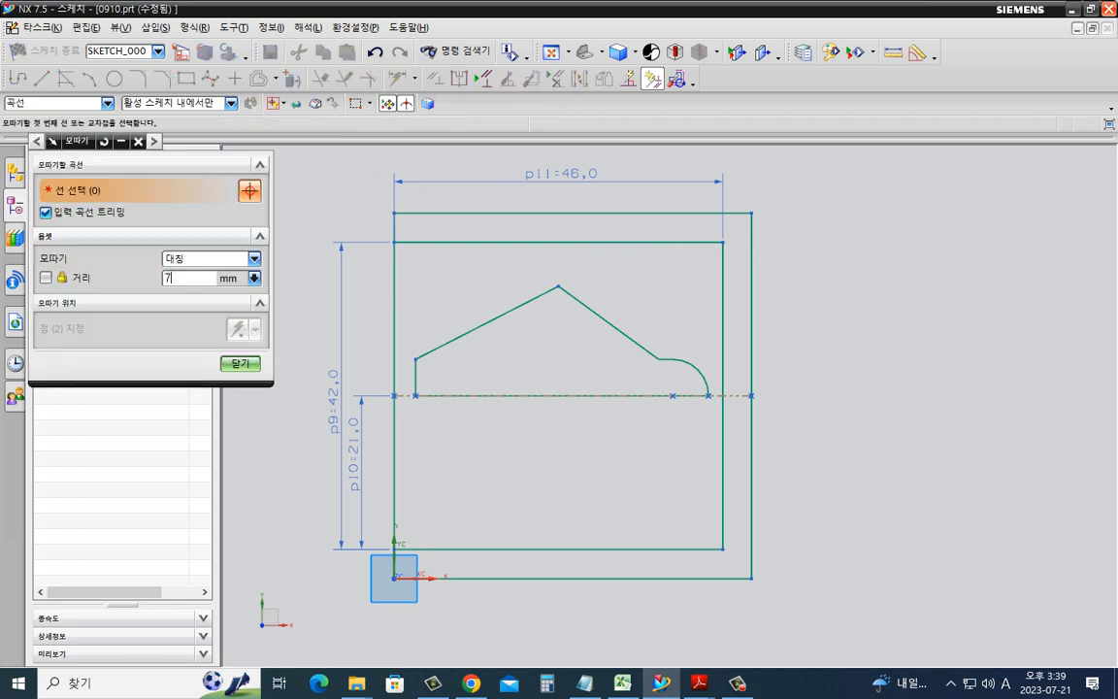
click(679, 243)
click(721, 277)
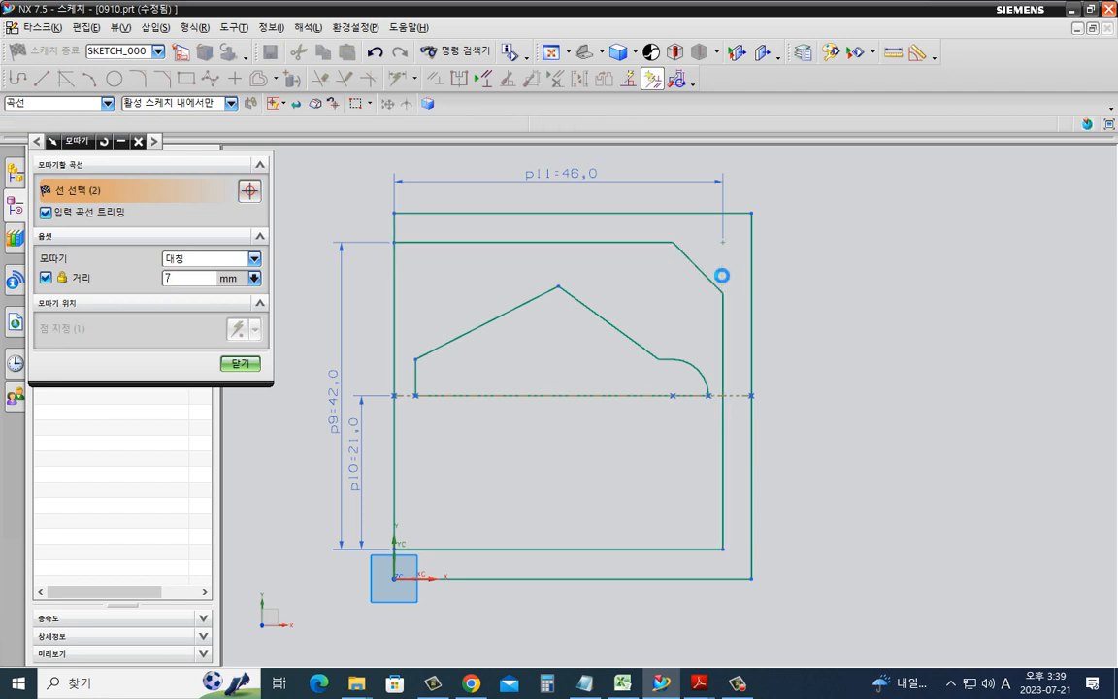
key(Escape)
- Dimension the upper right chamfer line vertically and horizontally at 7 mm each
key(d)
click(698, 265)
click(781, 265)
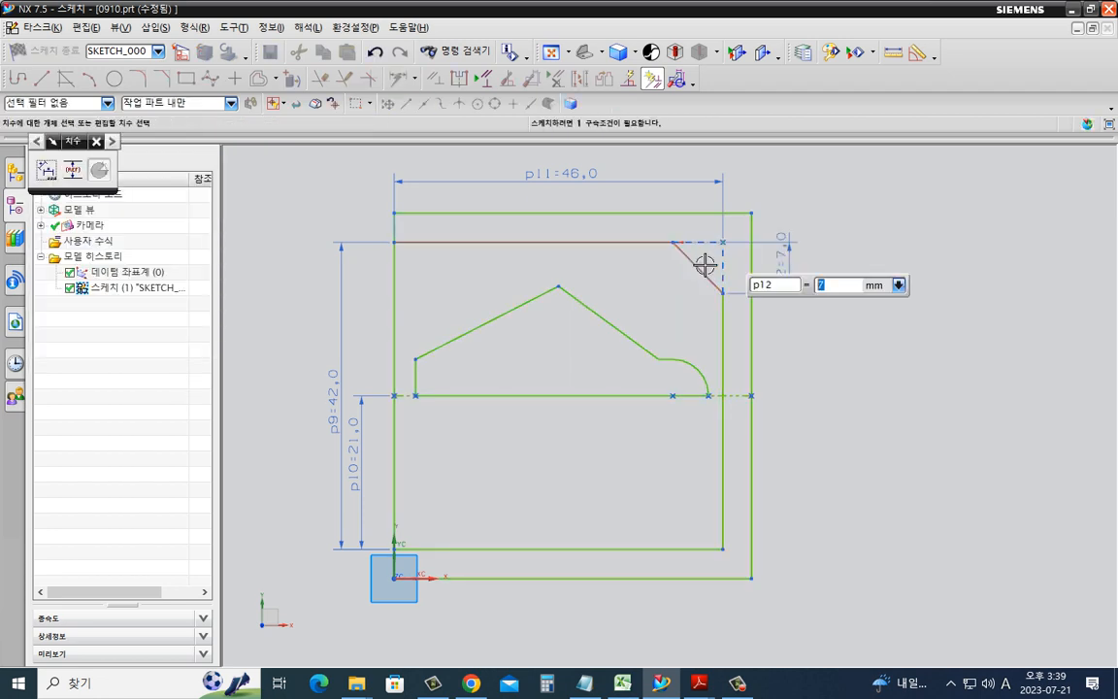
click(701, 267)
click(697, 194)
key(Escape)
key(Escape)
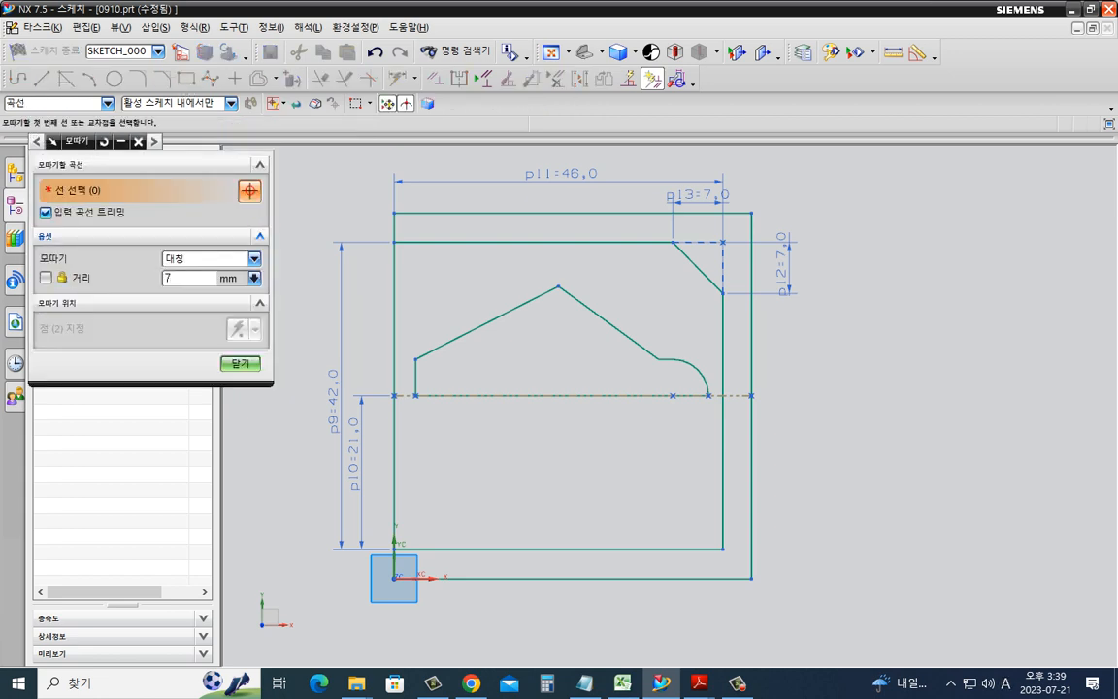
- Chamfer the rectangle's lower right corner with the same symmetric 7 mm distance
click(724, 534)
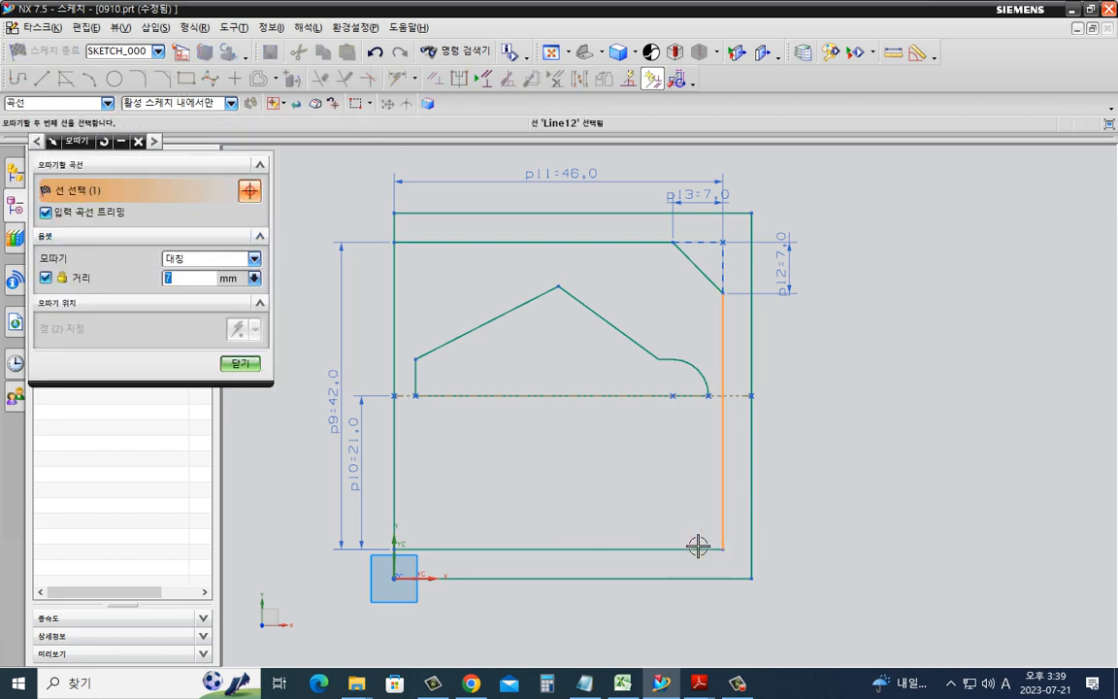
click(699, 547)
key(Escape)
- Dimension the lower right chamfer line vertically and horizontally at 7 mm each
click(807, 522)
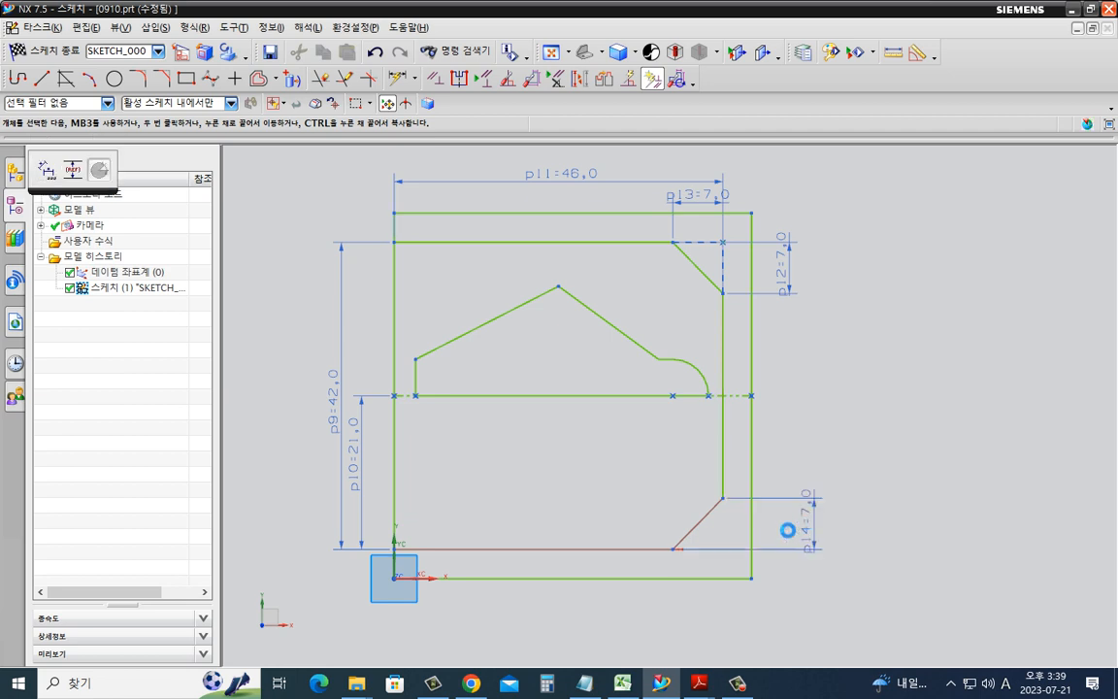
click(708, 523)
click(703, 615)
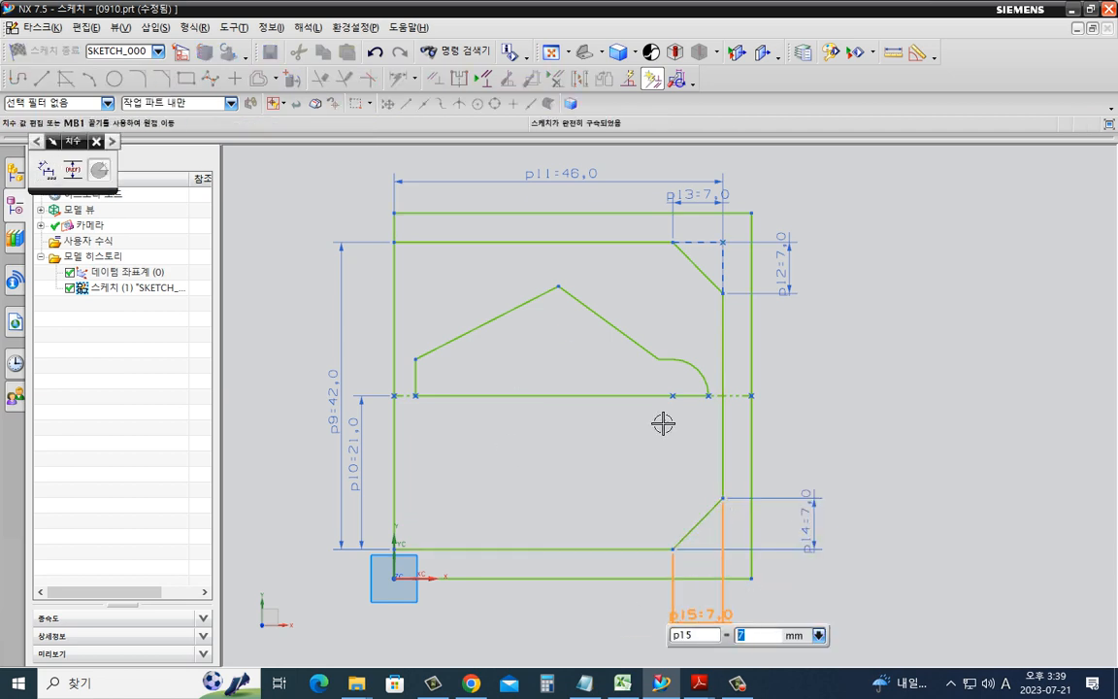
key(Escape)
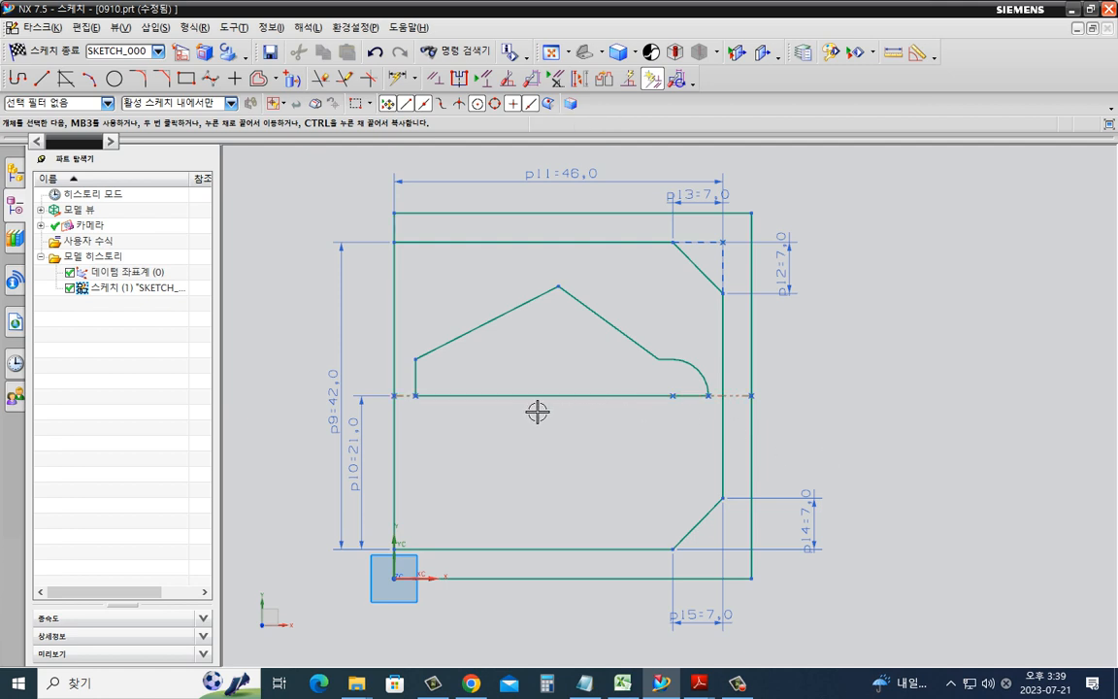
- Draw a small rectangle about 8.5 mm high straddling the horizontal reference line, overlapping the lower part of the inner profile
scroll(537, 412, up, 1)
key(r)
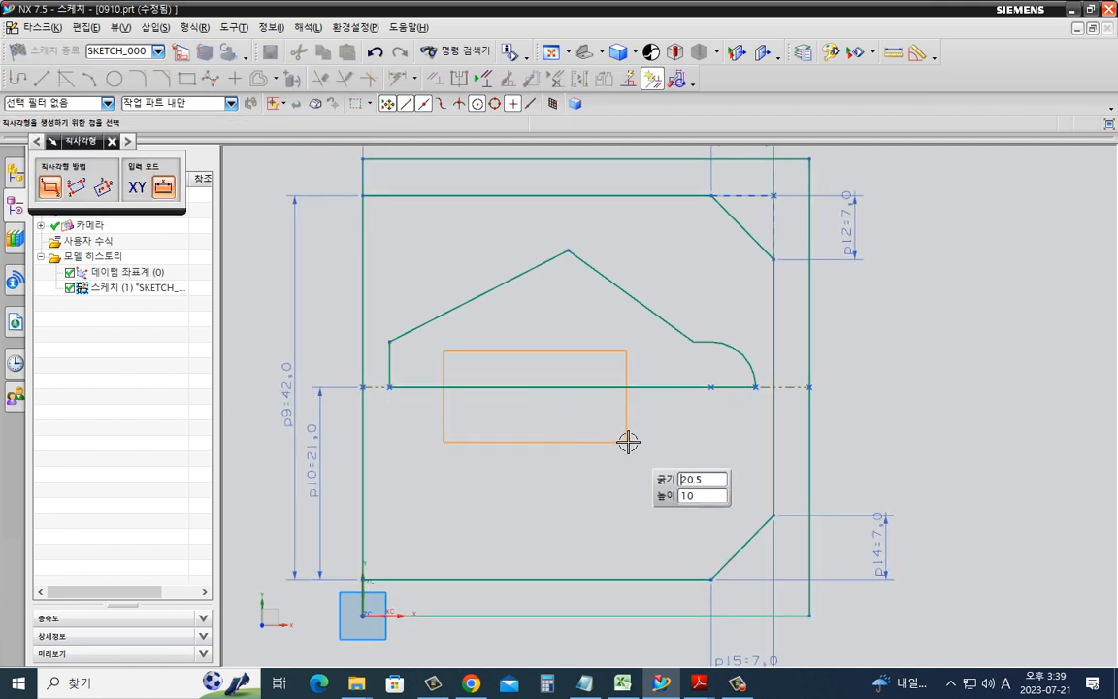
click(648, 428)
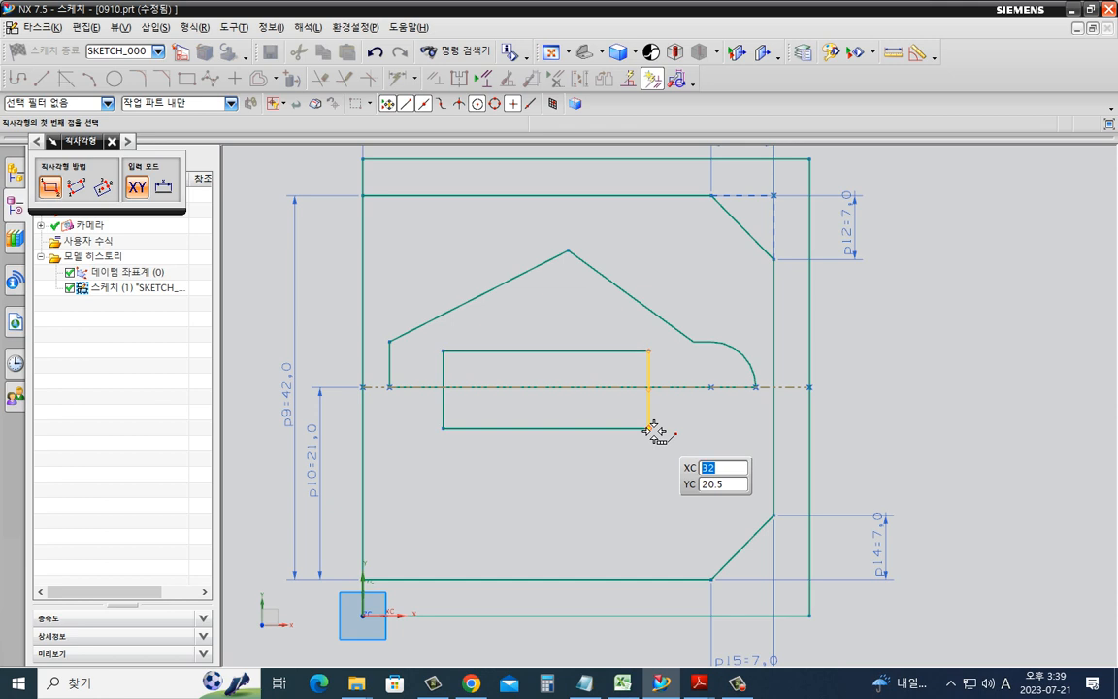
- Dimension the small rectangle's left edge and set its height to 10 mm
key(d)
click(442, 369)
click(326, 351)
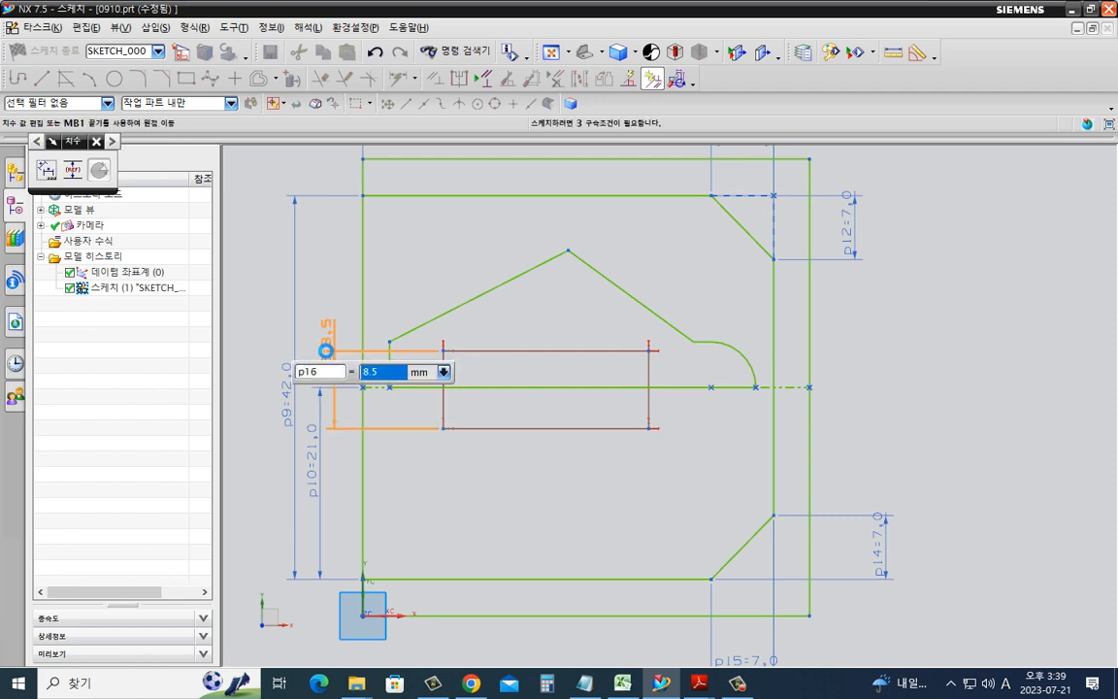
text(10)
key(Return)
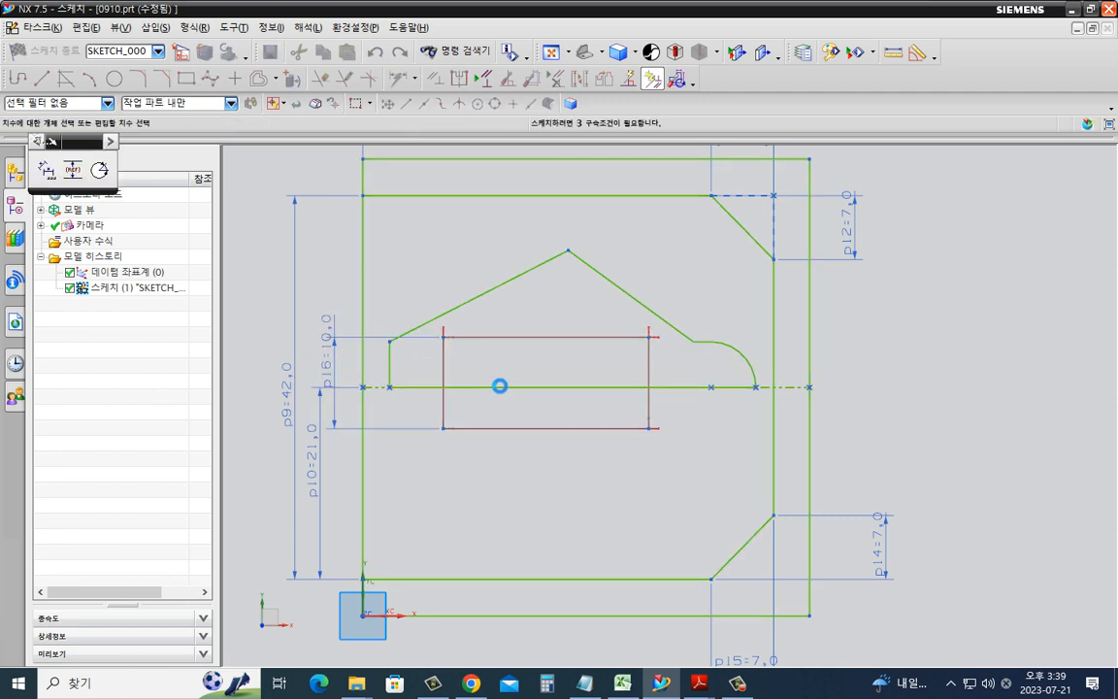
click(499, 386)
key(Escape)
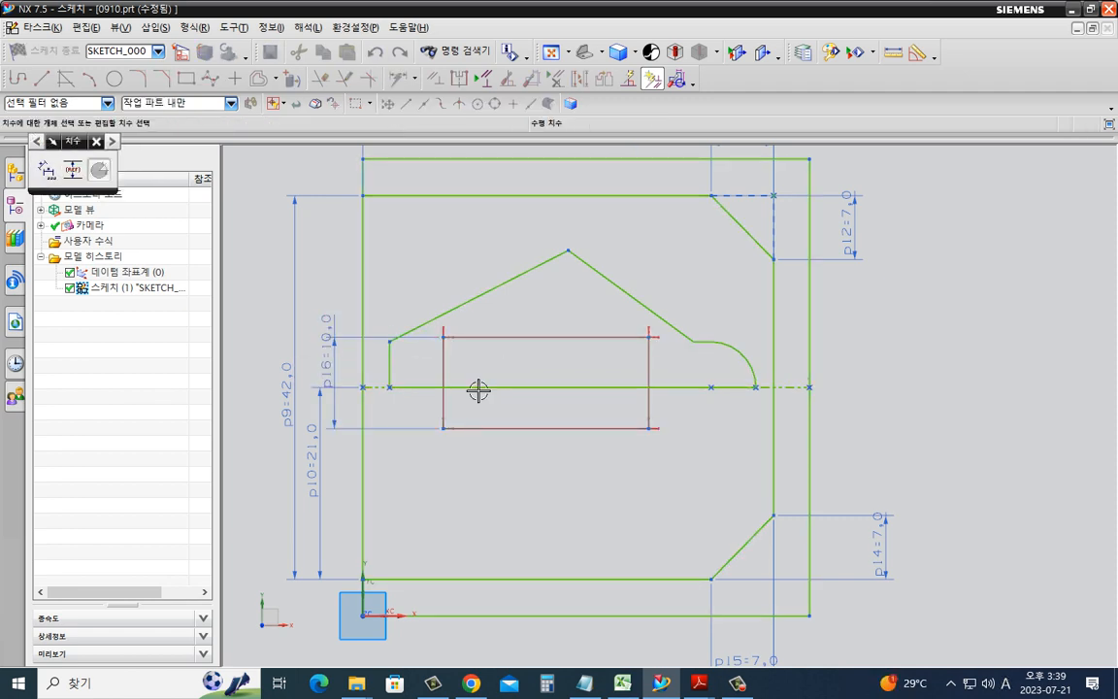
key(Escape)
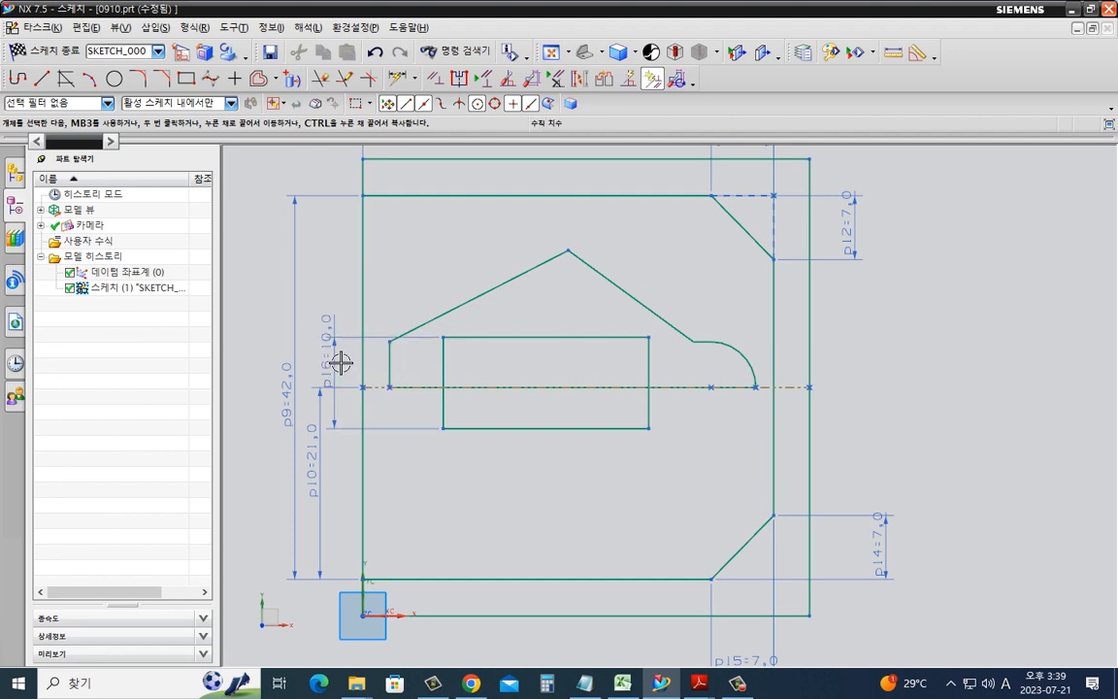
- Move the small rectangle's height dimension inside the square beside its left edge, and show all hidden objects again
drag(340, 362, 406, 468)
key(ctrl+w)
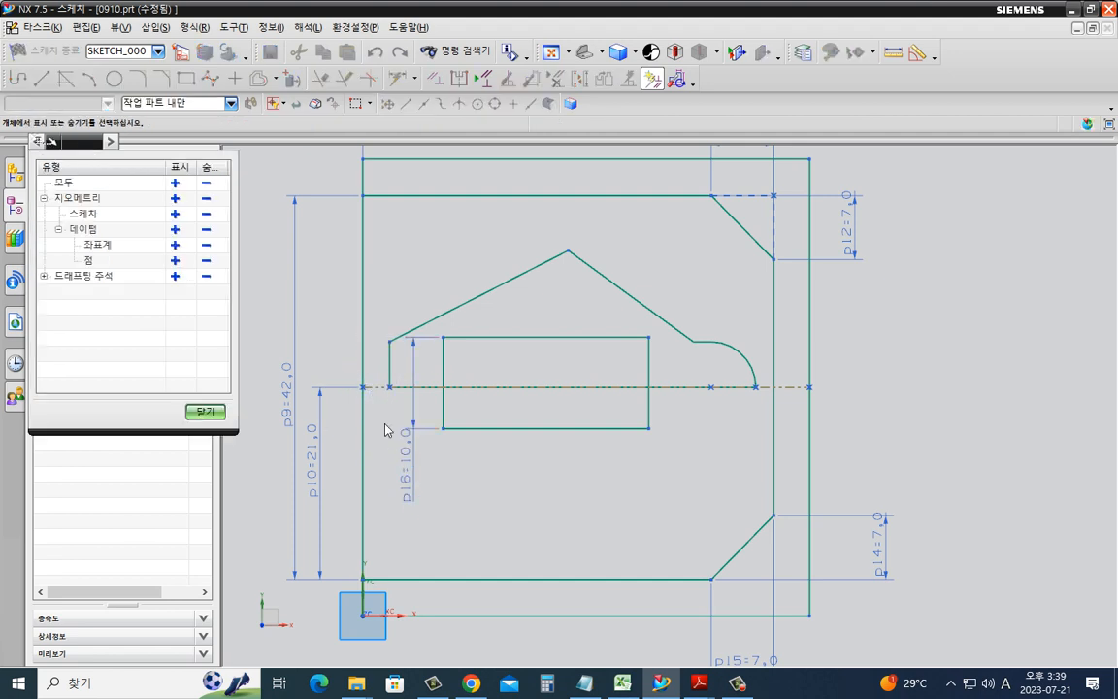
click(174, 182)
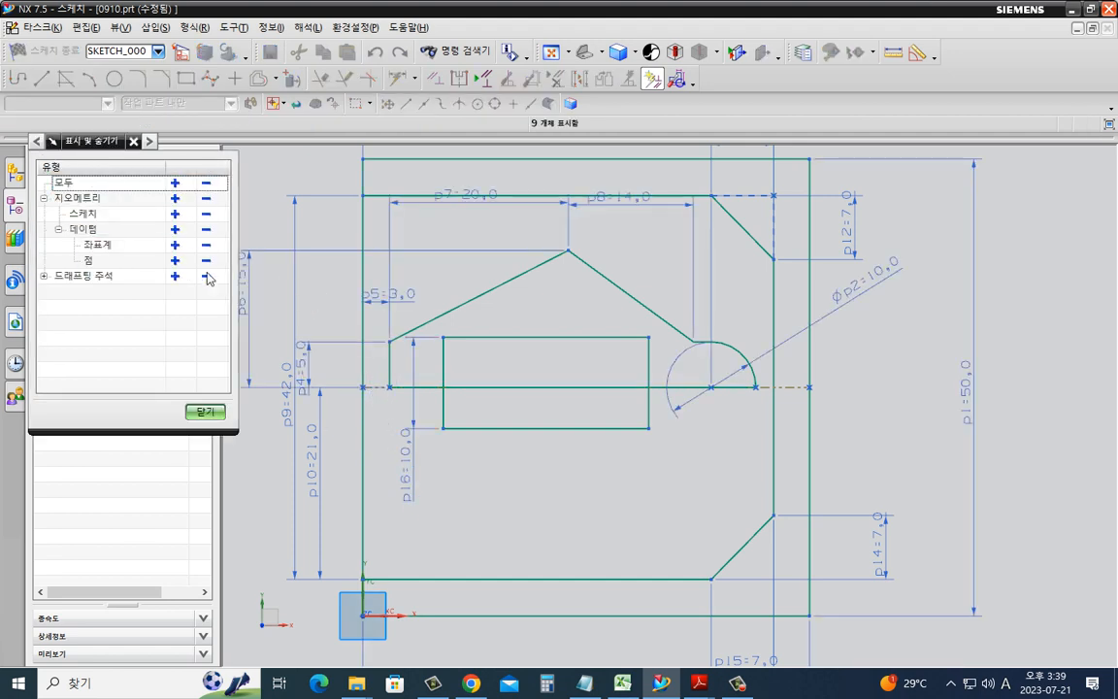
click(203, 411)
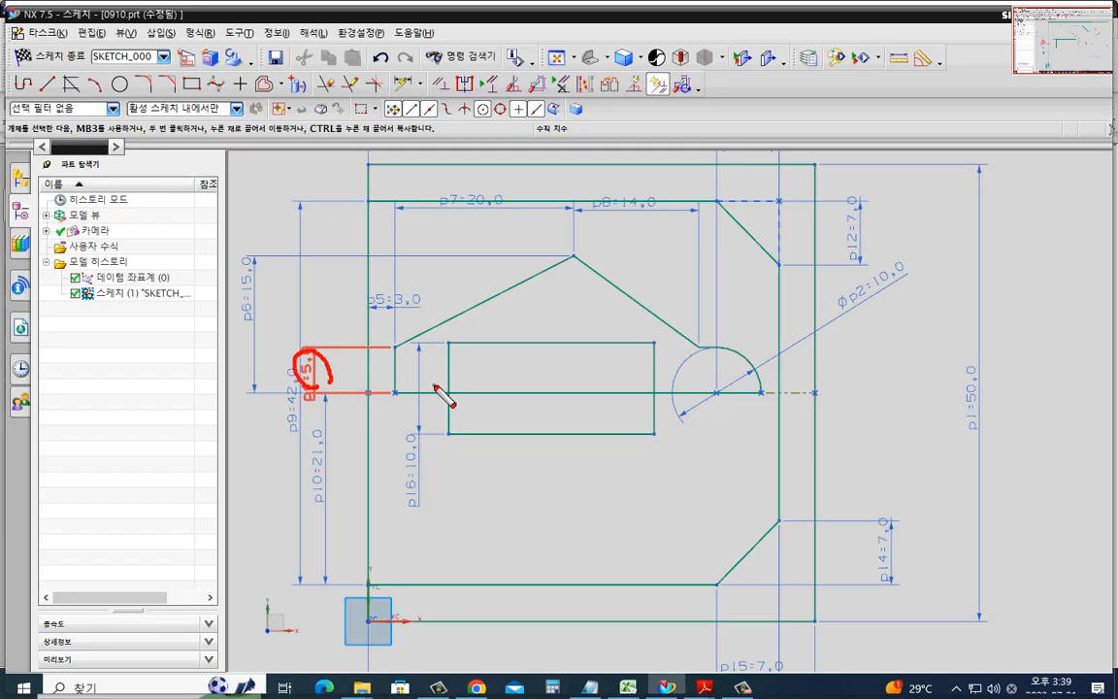
drag(443, 385, 464, 388)
key(Escape)
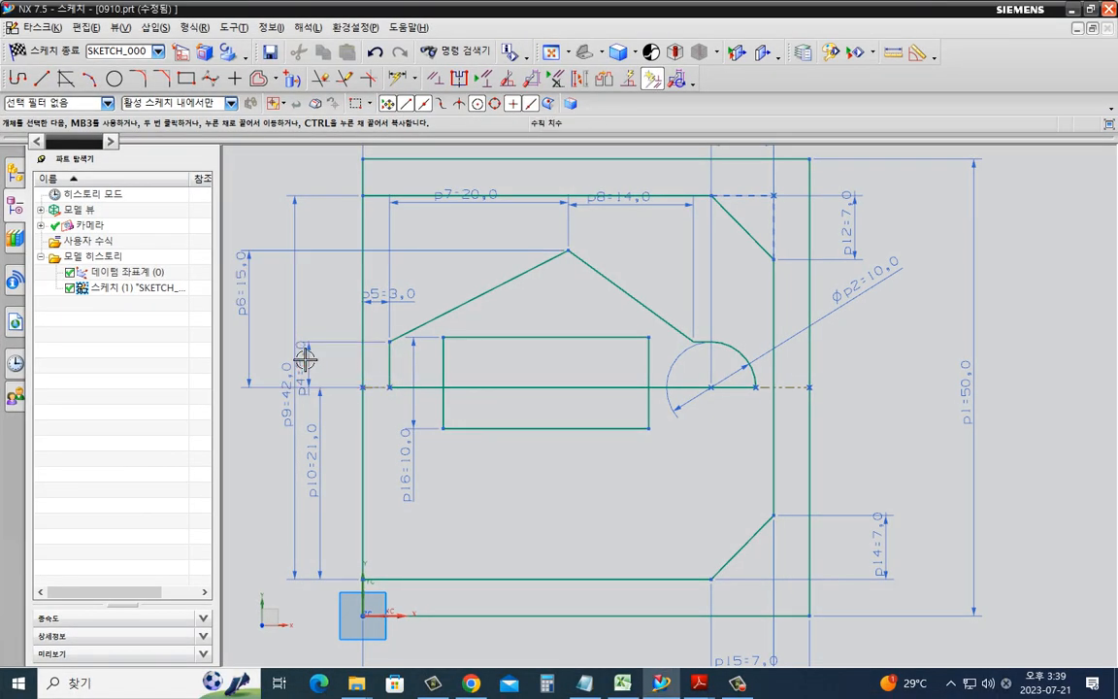
- Set the height of the inner profile's left vertical edge to 15/2 mm
double_click(309, 364)
text(15)
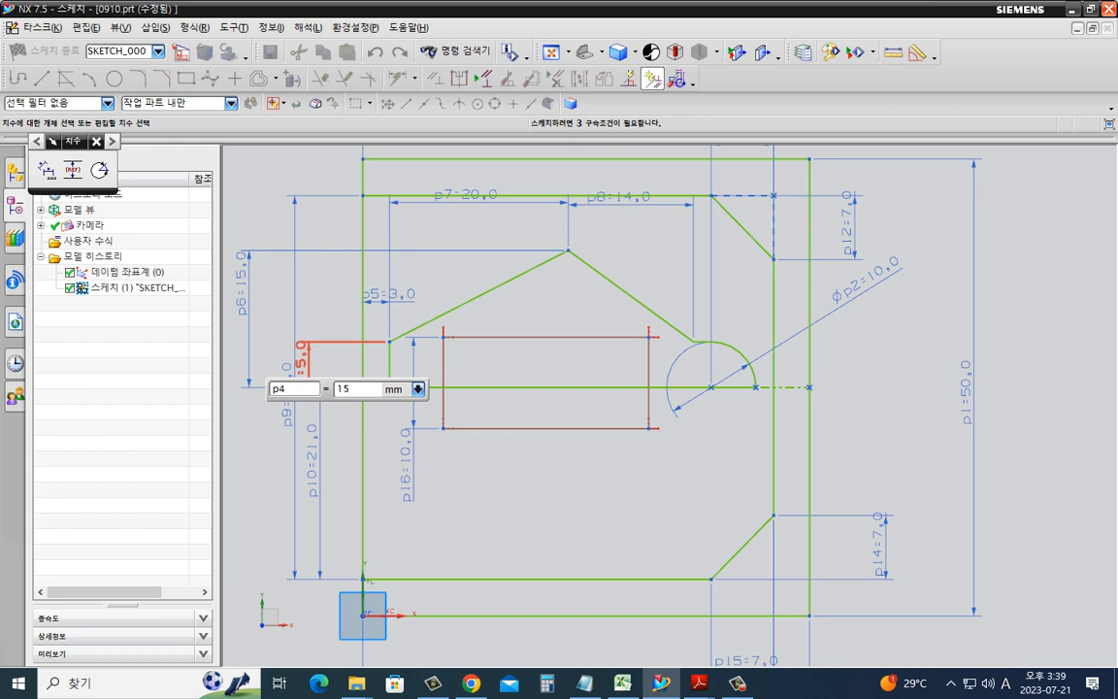
text(/2)
key(Return)
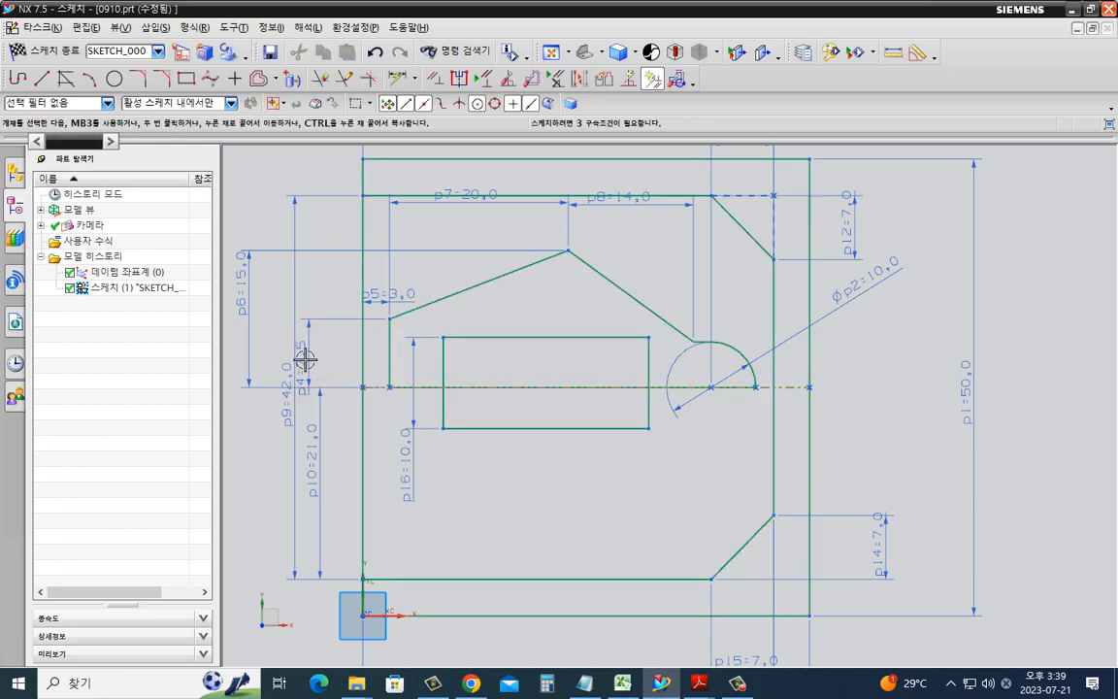
- Shift the small rectangle's height dimension slightly and dimension its top edge 5 mm above the horizontal reference line
mouse_move(435, 460)
mouse_down()
mouse_move(459, 462)
mouse_move(412, 454)
mouse_move(423, 455)
mouse_up()
key(d)
click(474, 386)
click(462, 337)
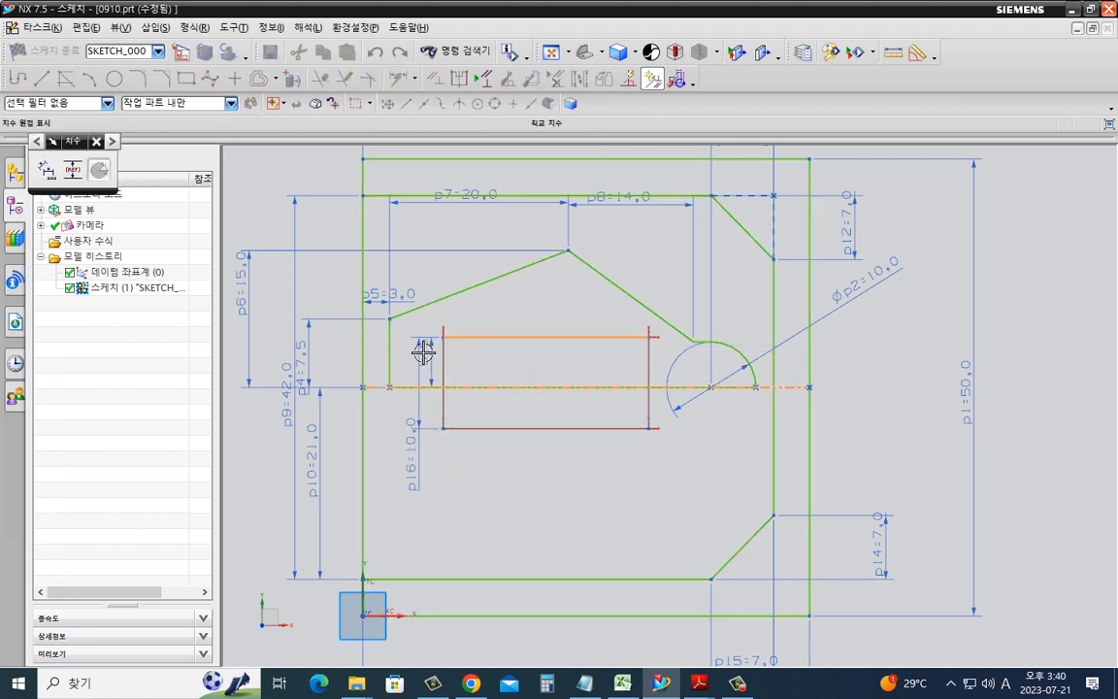
click(424, 330)
text(5)
key(Return)
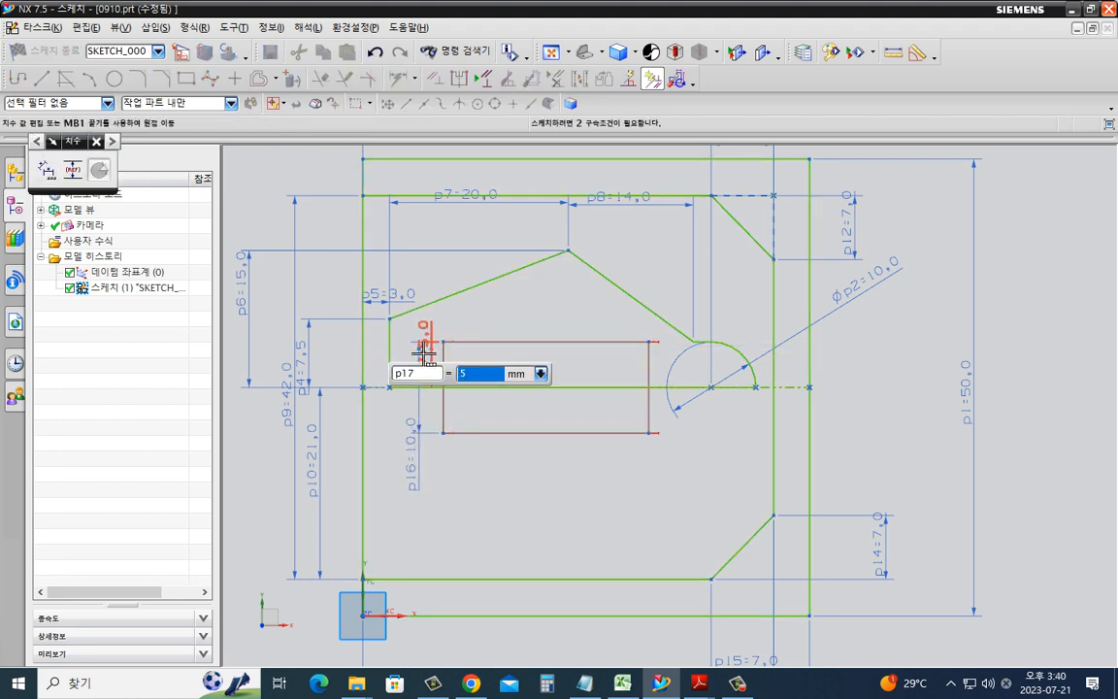
- Dimension the small rectangle's width below its bottom edge at 18 mm
click(536, 435)
click(539, 490)
text(18)
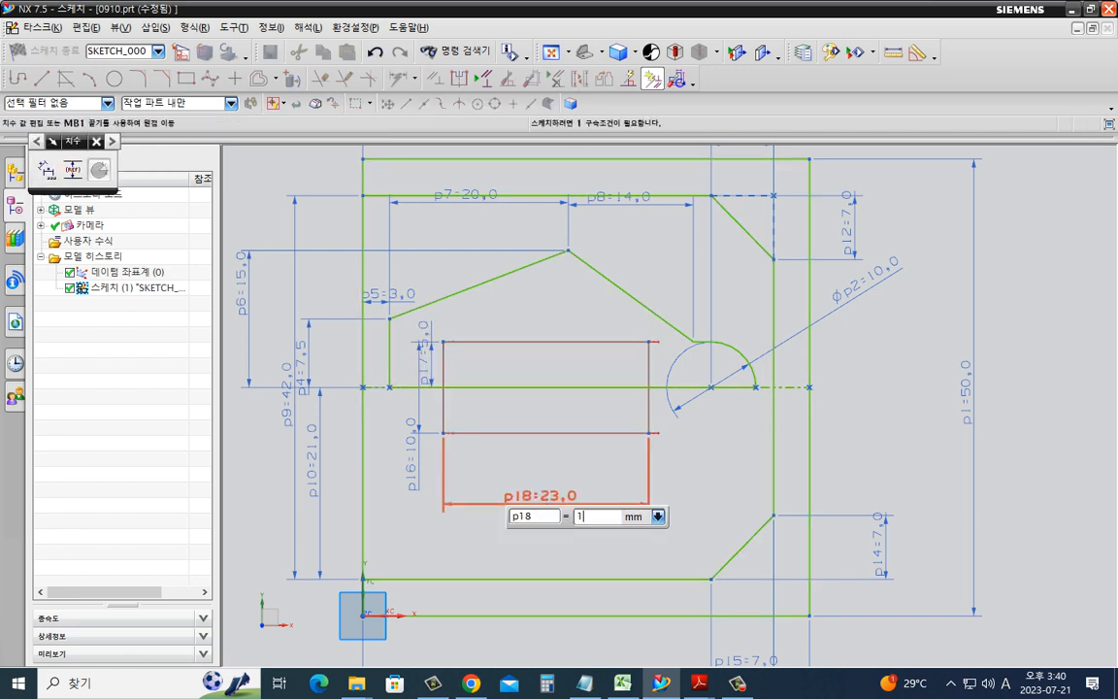
key(Return)
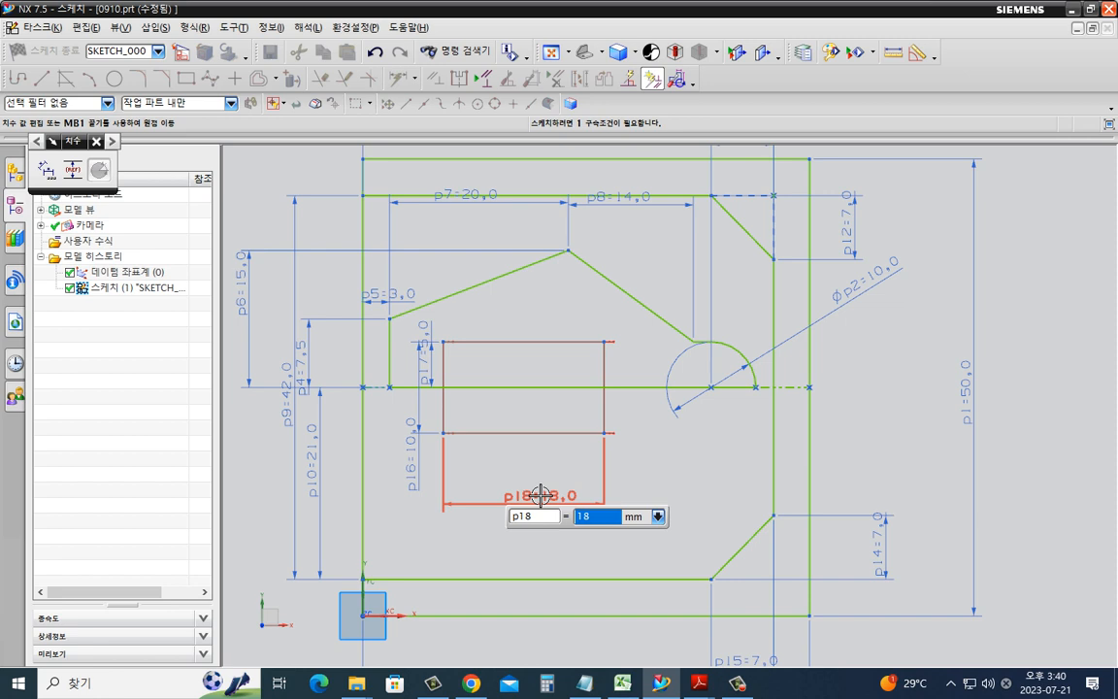
key(Escape)
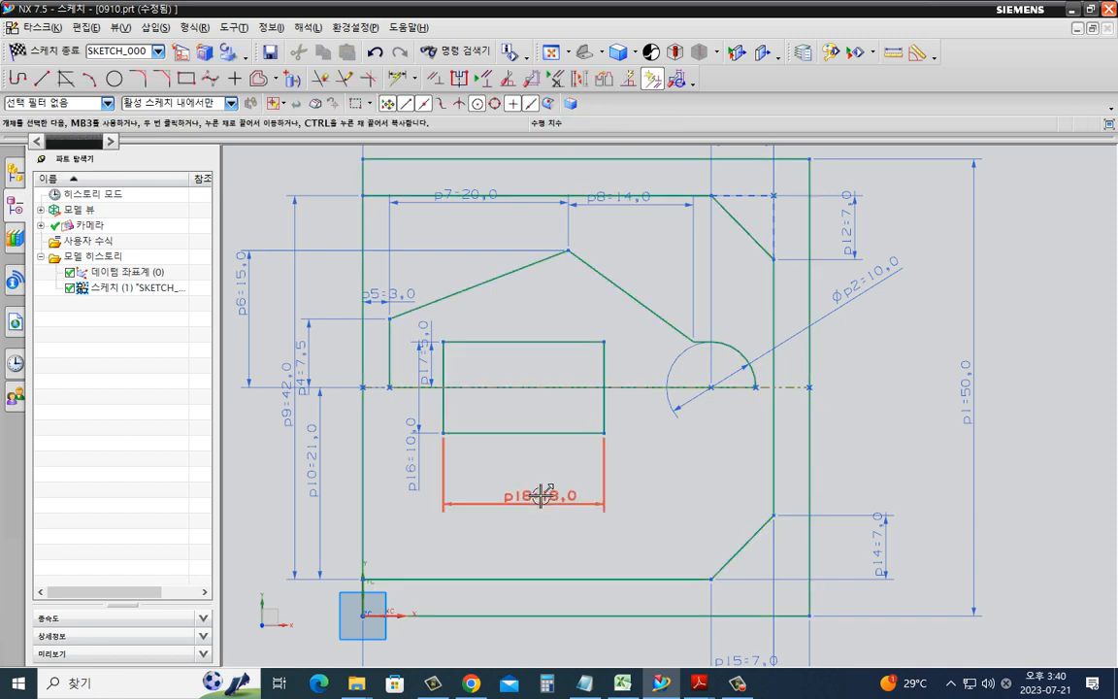
- Dimension the small rectangle's left edge 10 mm from the left side of the 50 mm square
key(d)
click(380, 424)
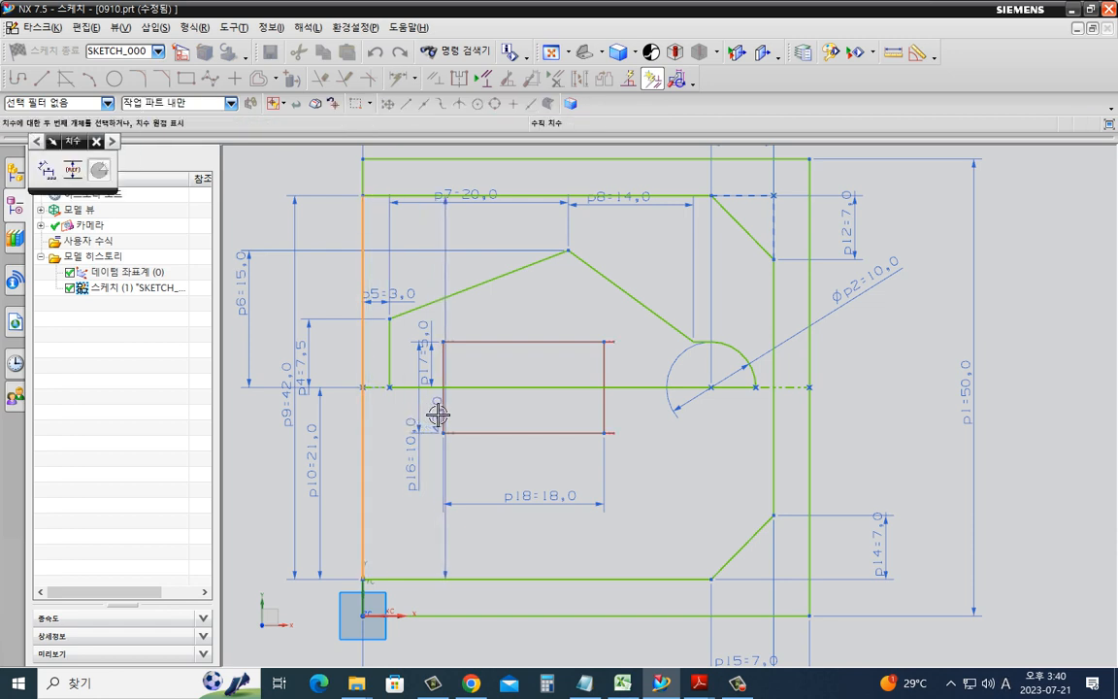
click(441, 417)
click(411, 539)
text(1)
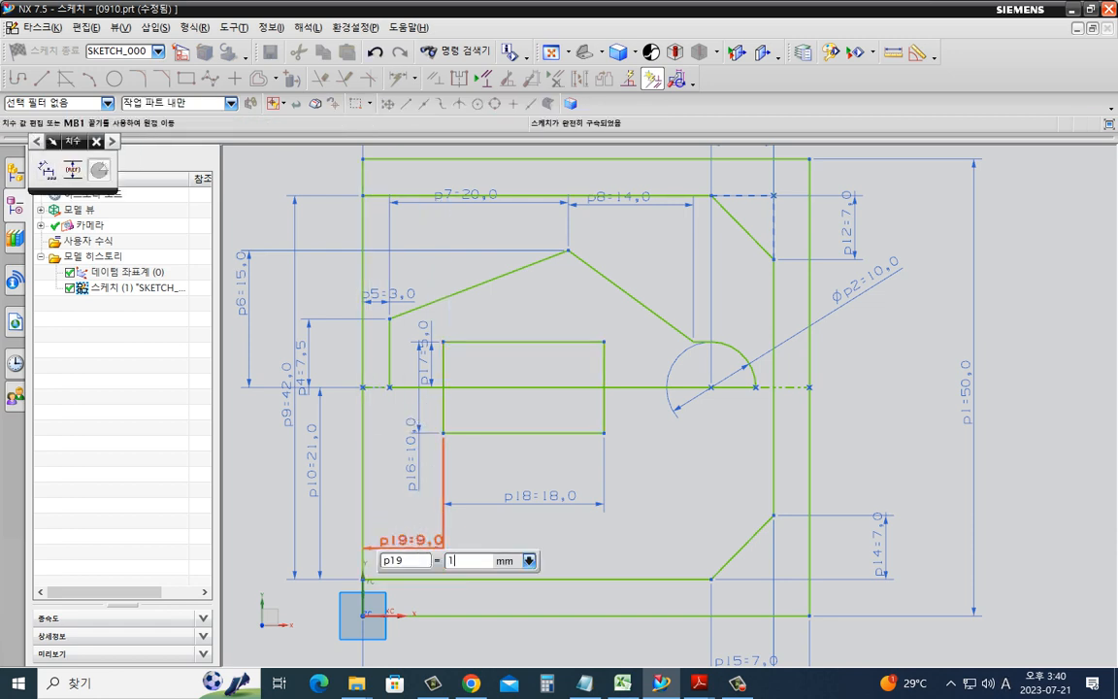
text(0)
key(Return)
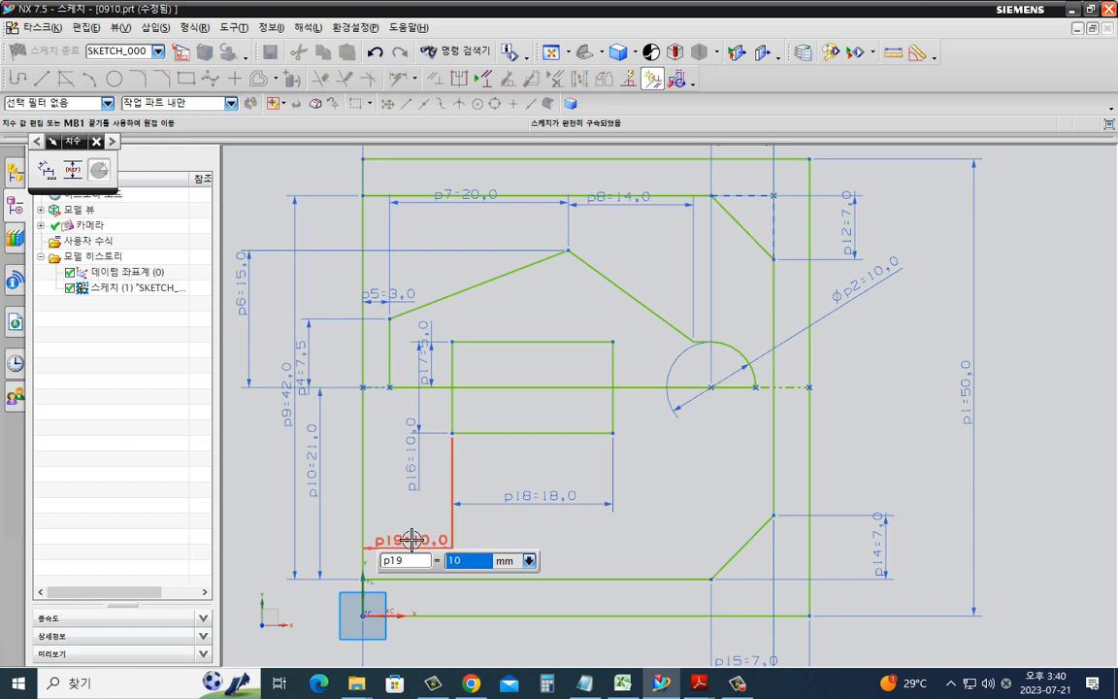
- Switch to the PDF drawing in Adobe Reader and examine the spacing of the small circles in the front and plan views
key(alt+Tab)
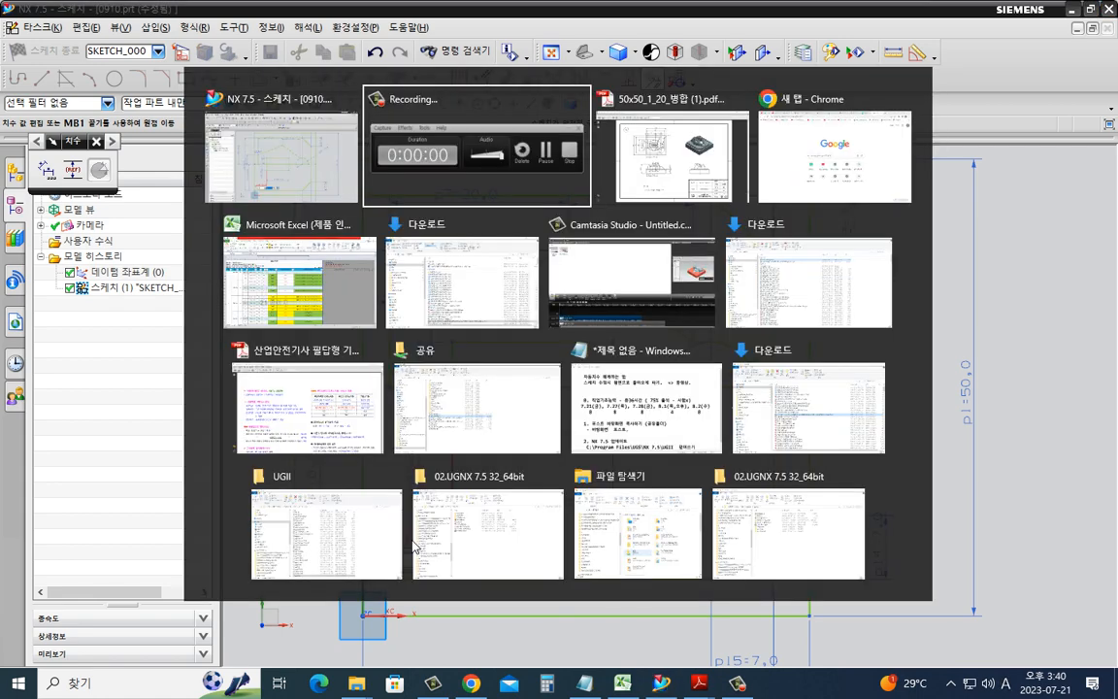
ctrl+scroll(411, 462, up, 2)
ctrl+scroll(432, 461, up, 4)
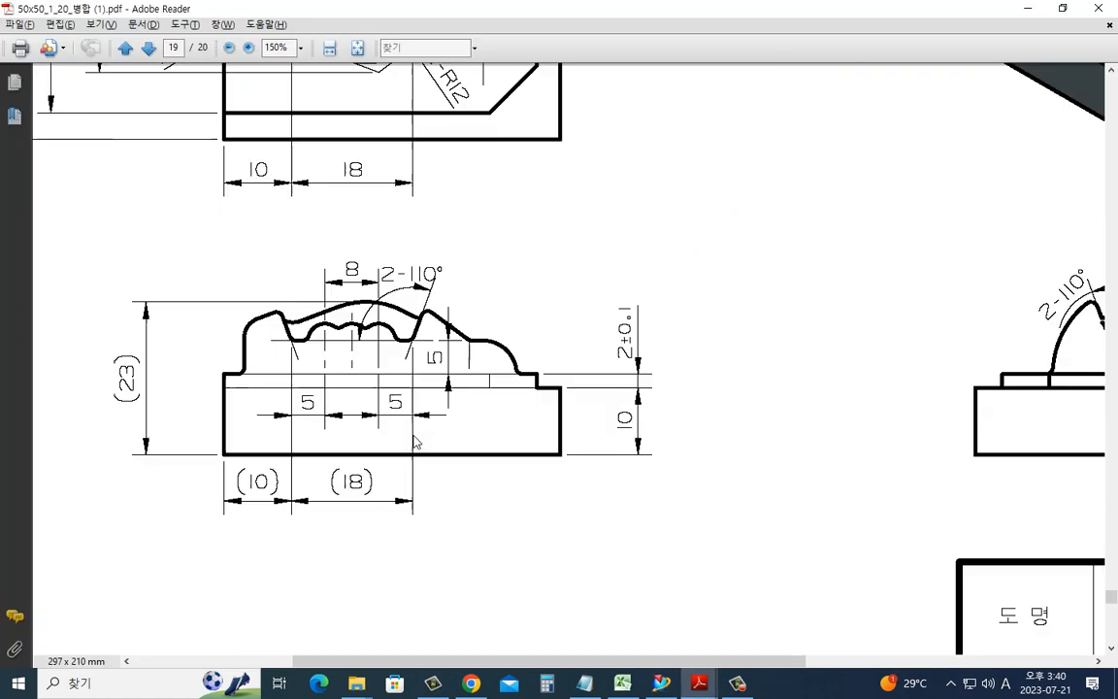
key(ctrl+2)
drag(425, 318, 439, 351)
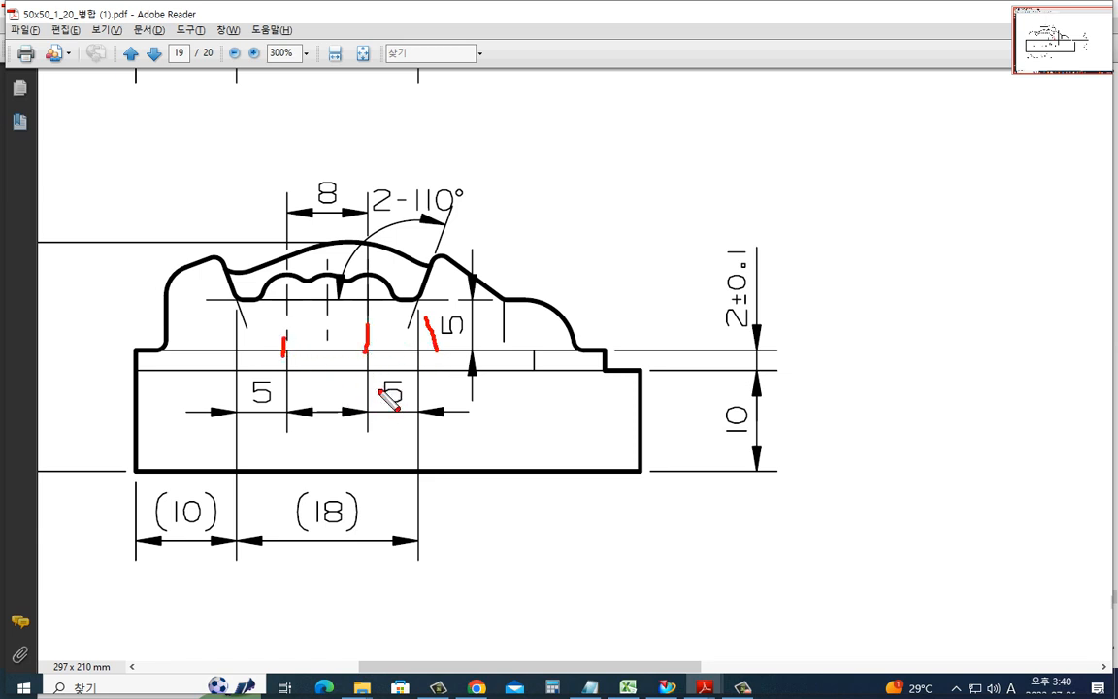
key(Escape)
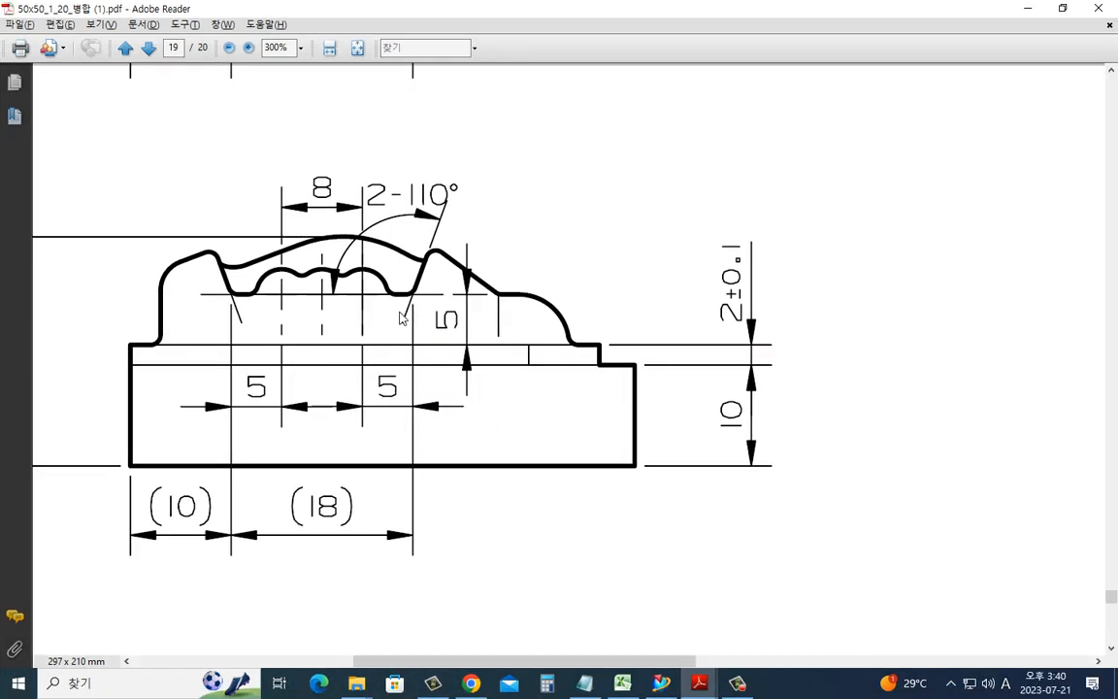
ctrl+scroll(402, 318, down, 3)
scroll(427, 335, up, 3)
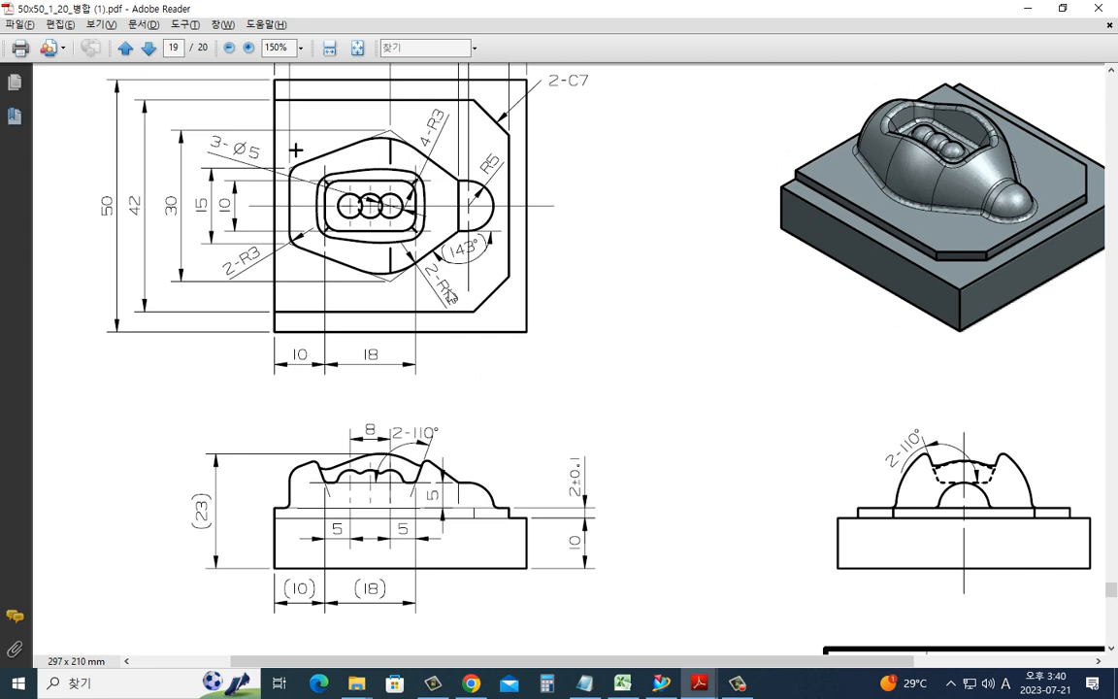
- Switch back to NX and draw a circle centred on the horizontal reference line in the small rectangle's right half
key(alt+Tab)
scroll(559, 390, up, 2)
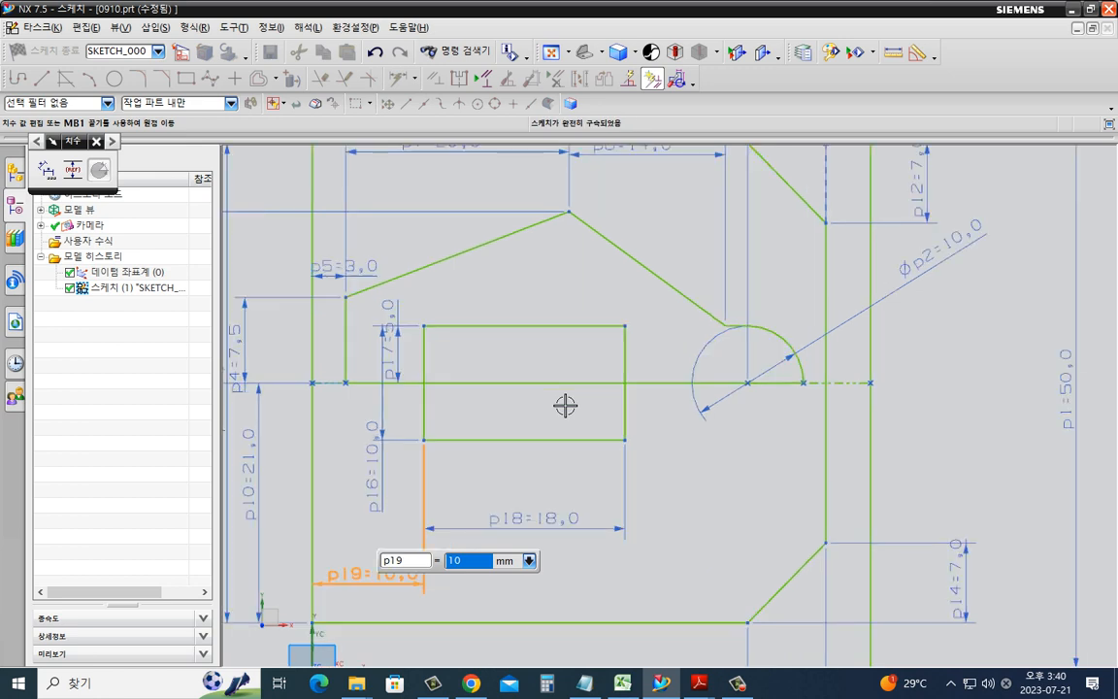
key(Escape)
key(o)
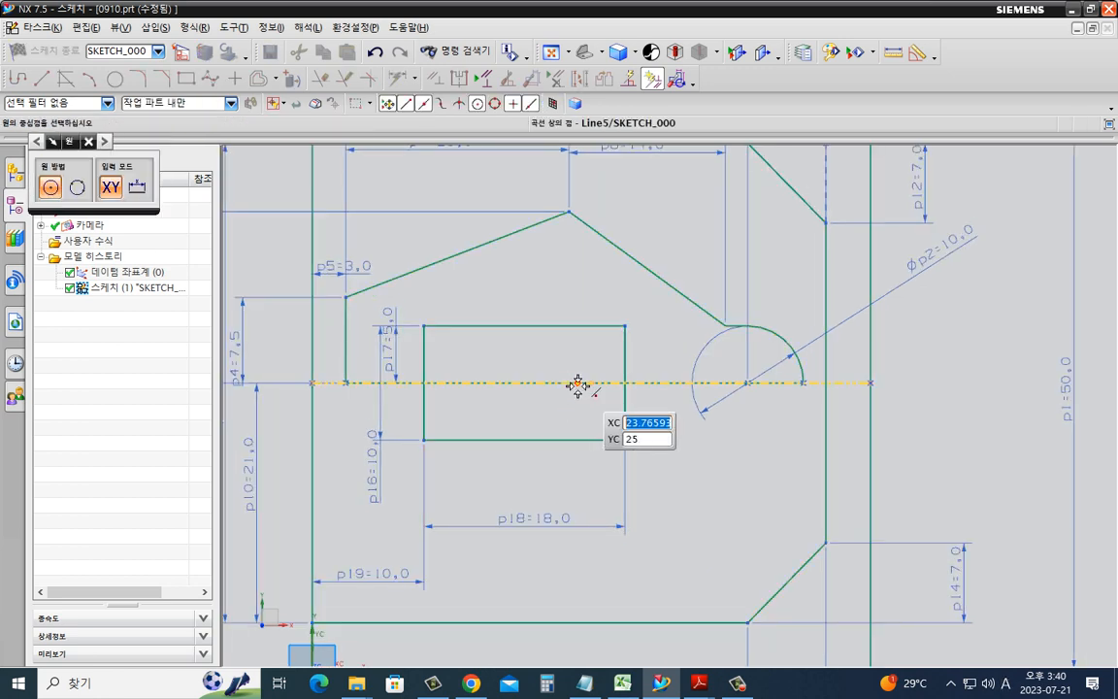
click(577, 383)
click(579, 407)
key(Escape)
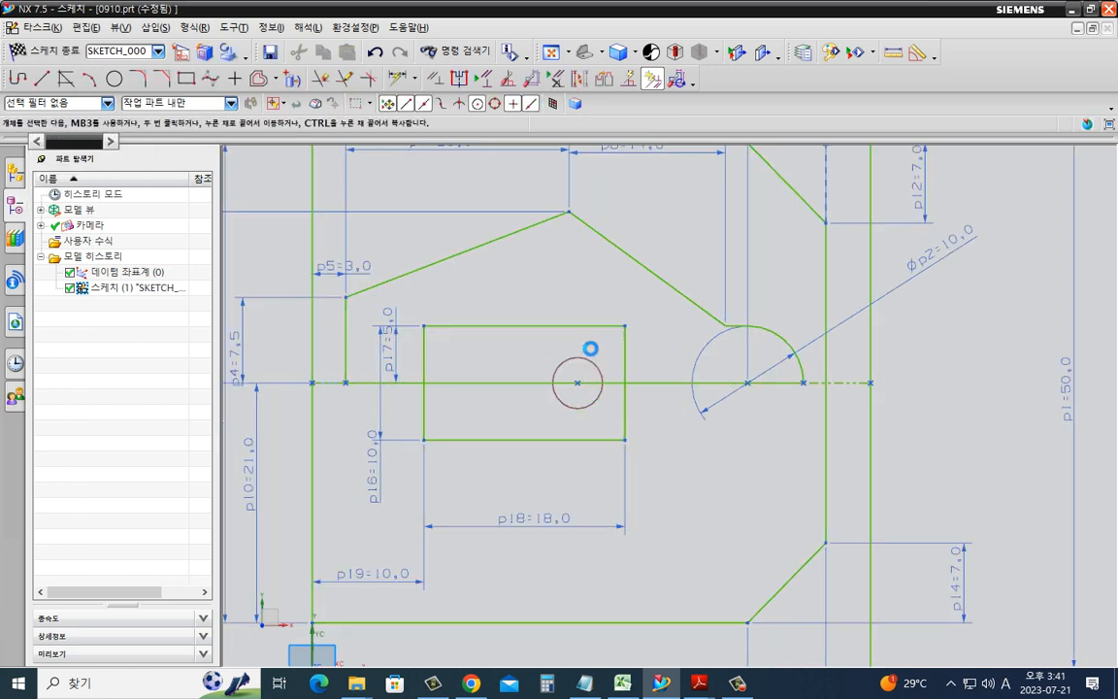
- Dimension the circle's diameter at 6 mm and its centre 5 mm from the small rectangle's right edge
double_click(595, 275)
text(6)
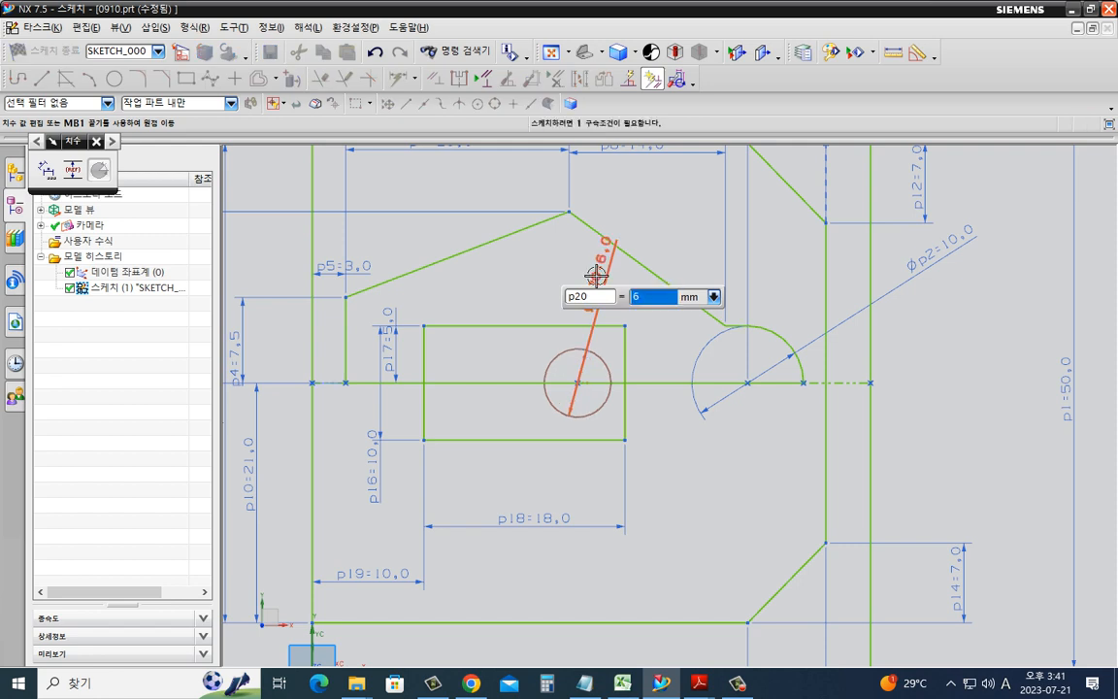
key(Return)
click(624, 409)
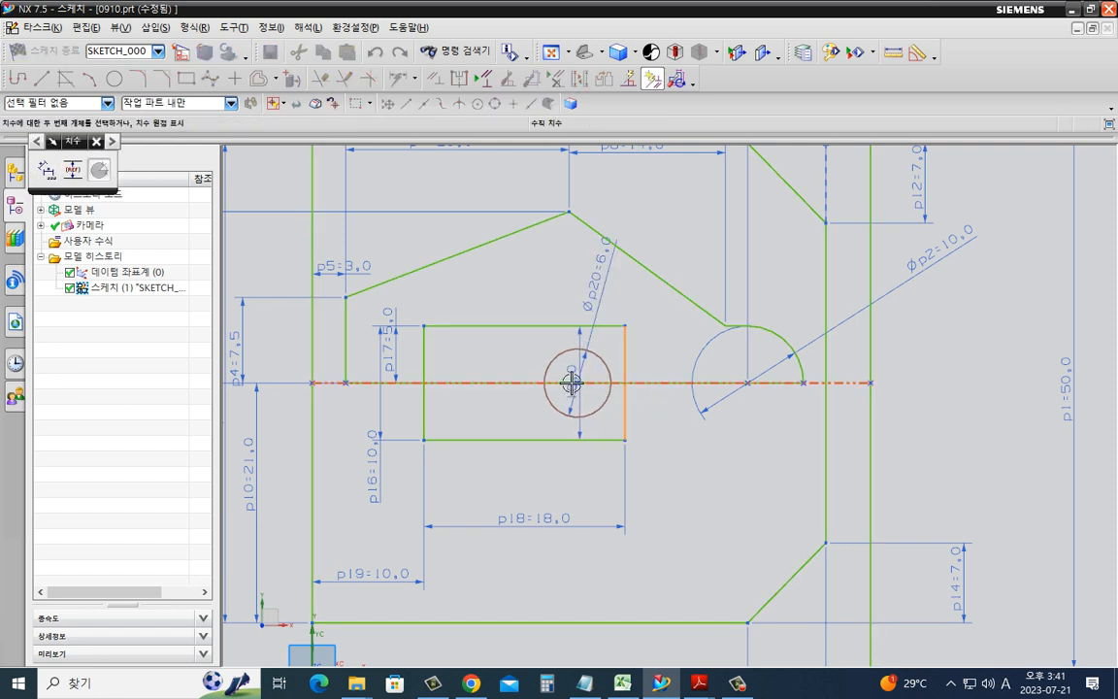
click(576, 384)
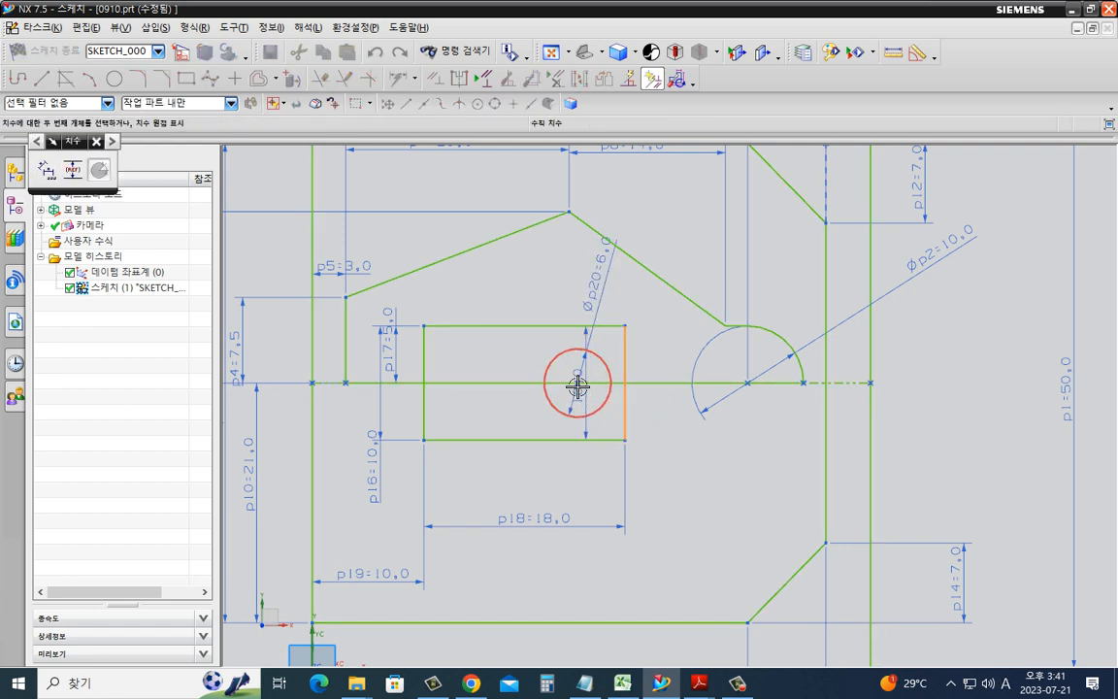
click(586, 465)
text(5)
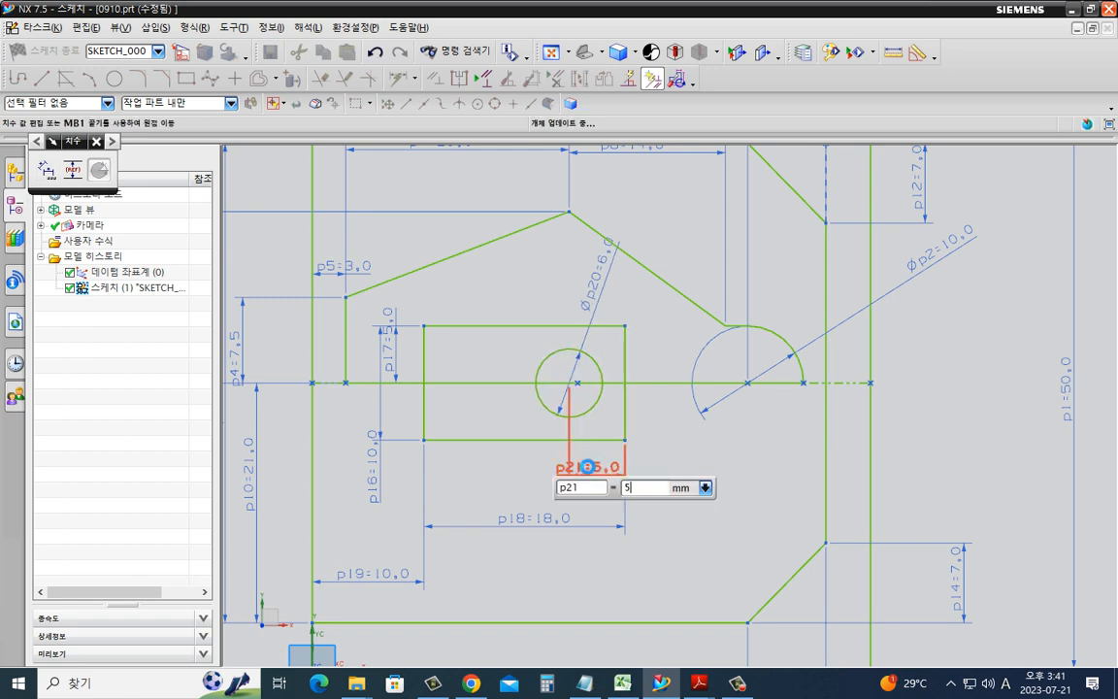
key(Escape)
key(Escape)
- Draw a second circle about 4.3 mm in diameter on the horizontal reference line in the small rectangle's left half
key(o)
click(462, 383)
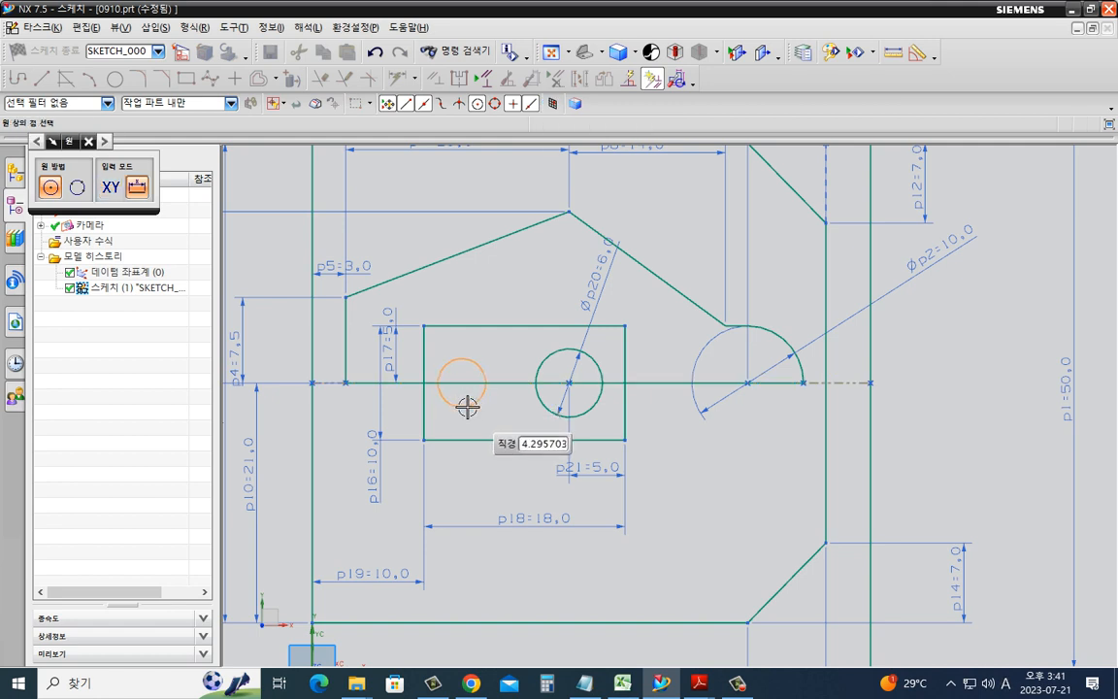
click(467, 407)
key(Escape)
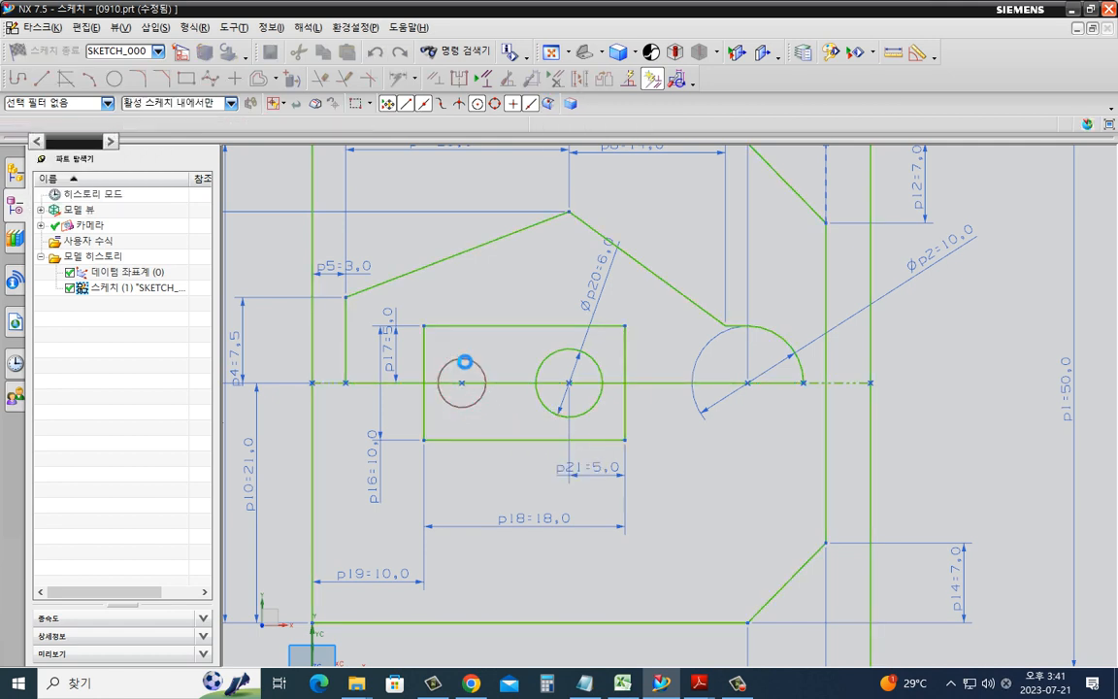
- Dimension the left circle's diameter at 6 mm
key(d)
click(464, 361)
click(437, 292)
text(6)
key(Return)
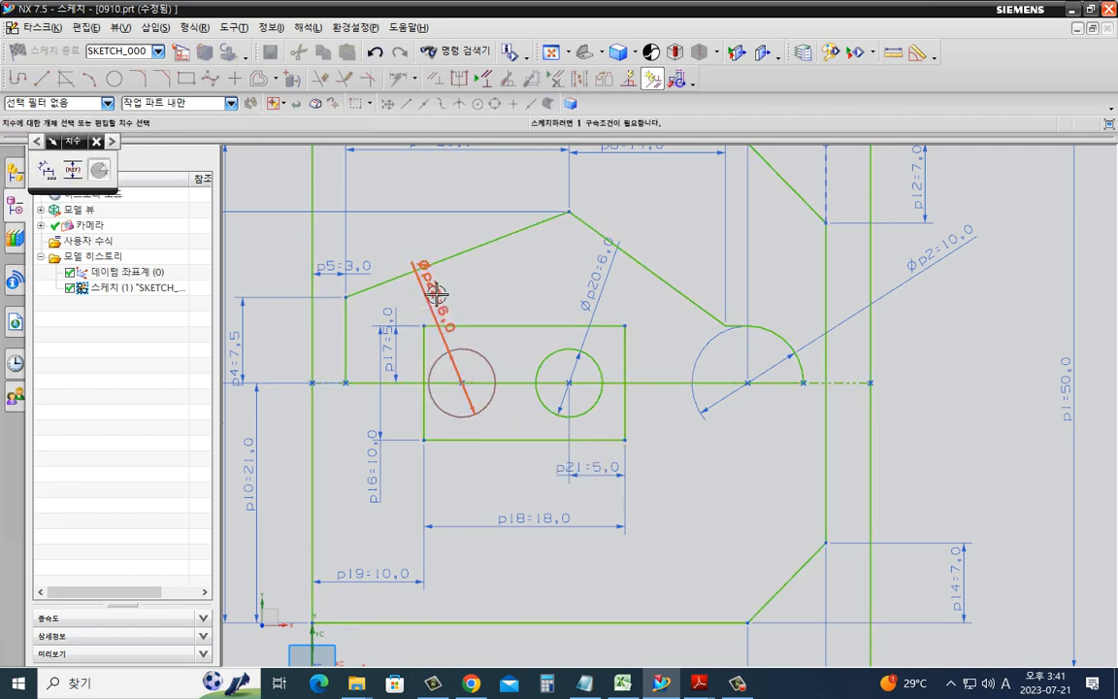
key(Escape)
- Dimension the left circle's centre 5 mm from the small rectangle's left edge
key(d)
click(426, 356)
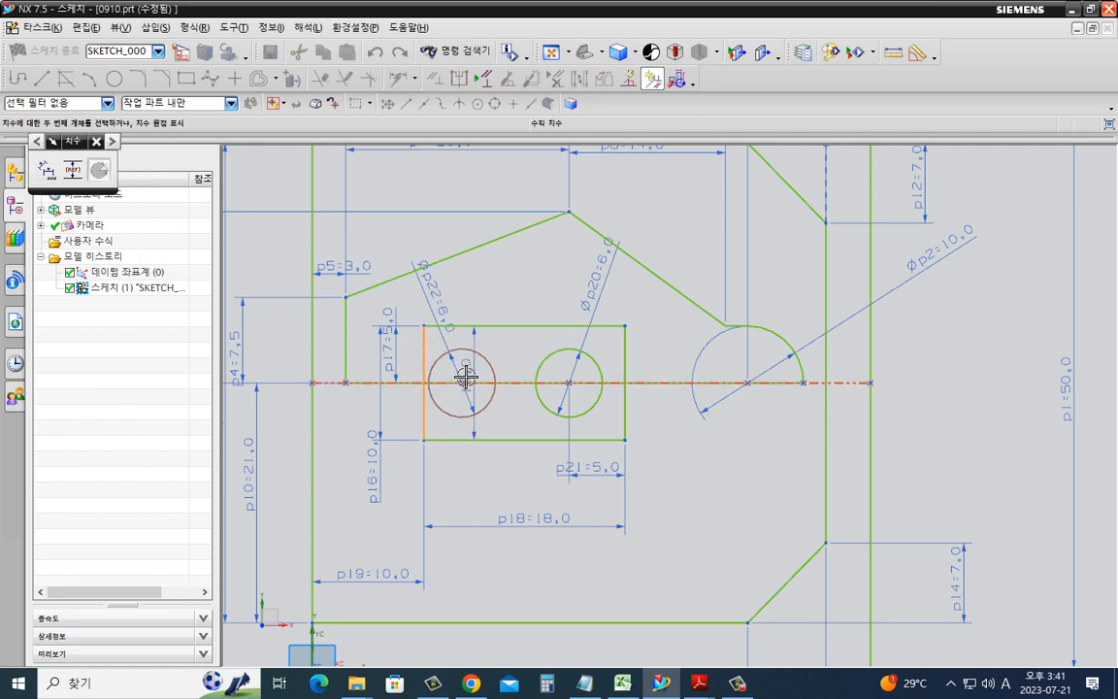
click(463, 384)
click(467, 468)
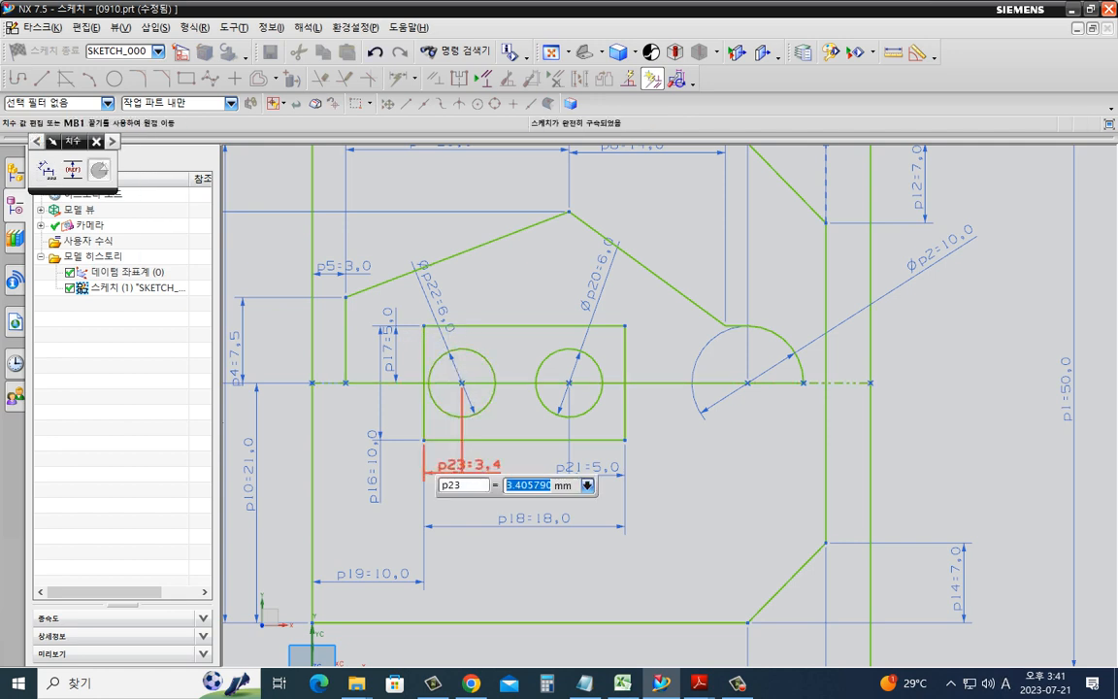
text(5)
key(Return)
key(Escape)
- Measure the distance between the two circle centres and compare it with the PDF drawing in Adobe Reader
key(d)
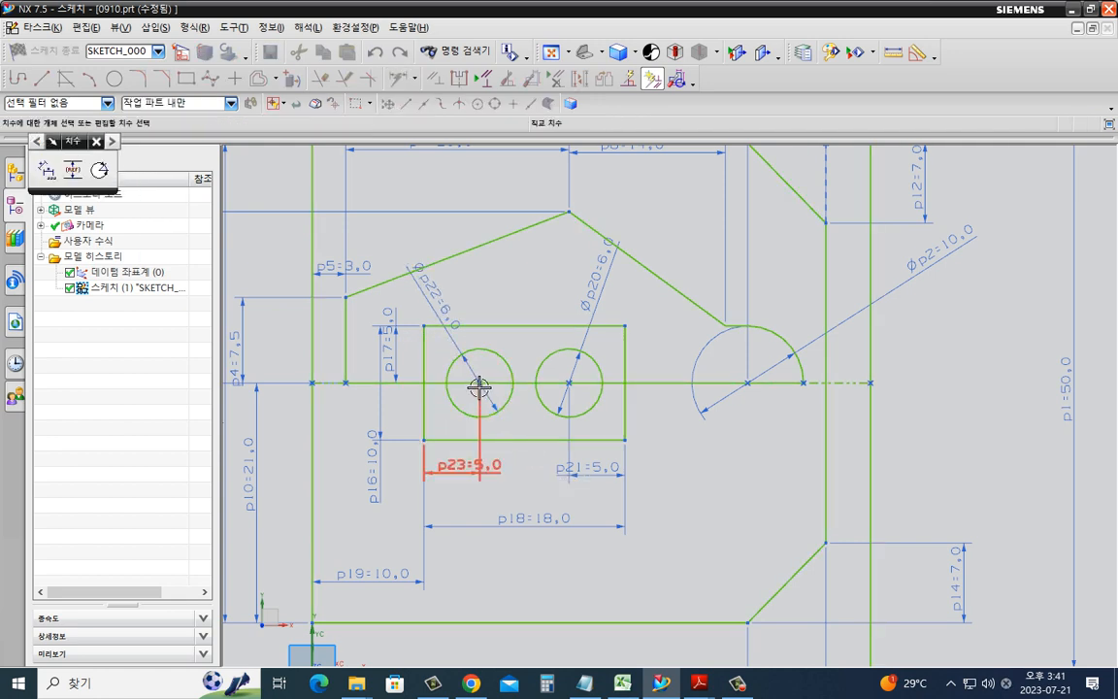
click(480, 385)
click(568, 383)
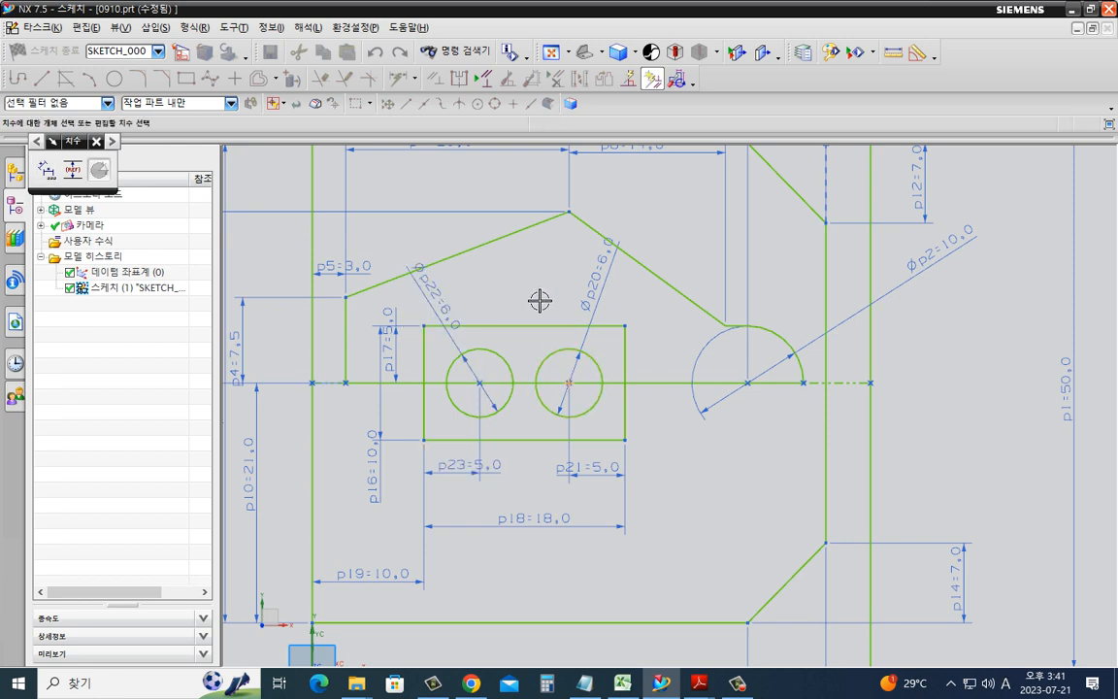
click(481, 383)
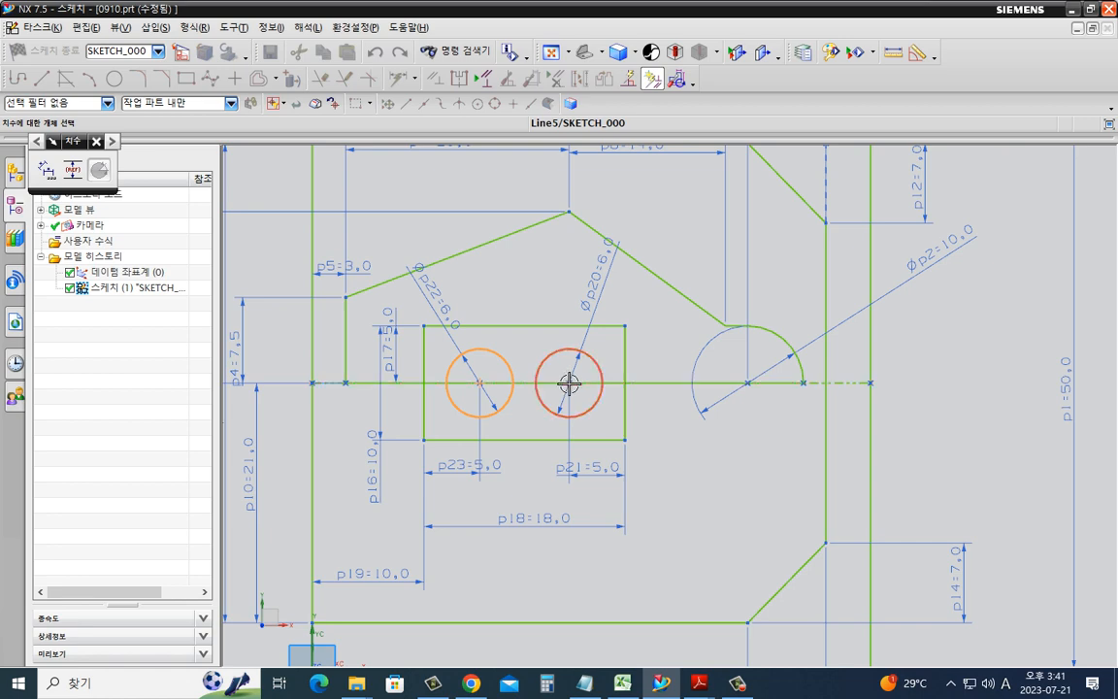
click(569, 383)
key(ctrl+2)
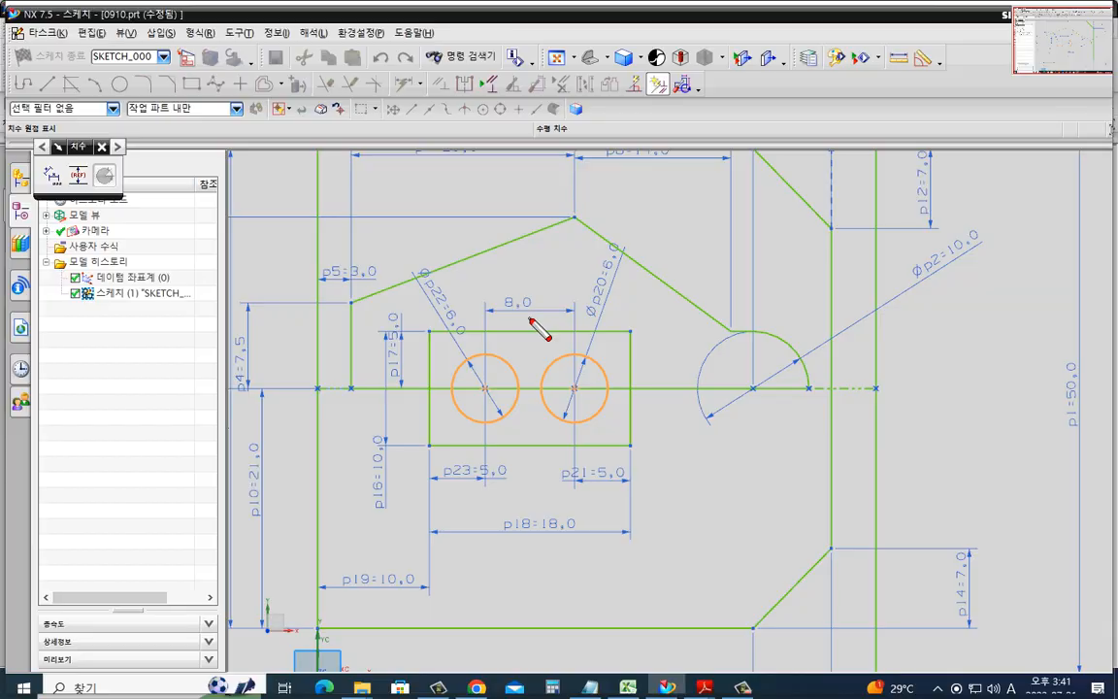
mouse_move(529, 320)
mouse_down()
mouse_move(551, 320)
mouse_move(539, 334)
mouse_up()
key(Escape)
key(Escape)
key(alt+Tab)
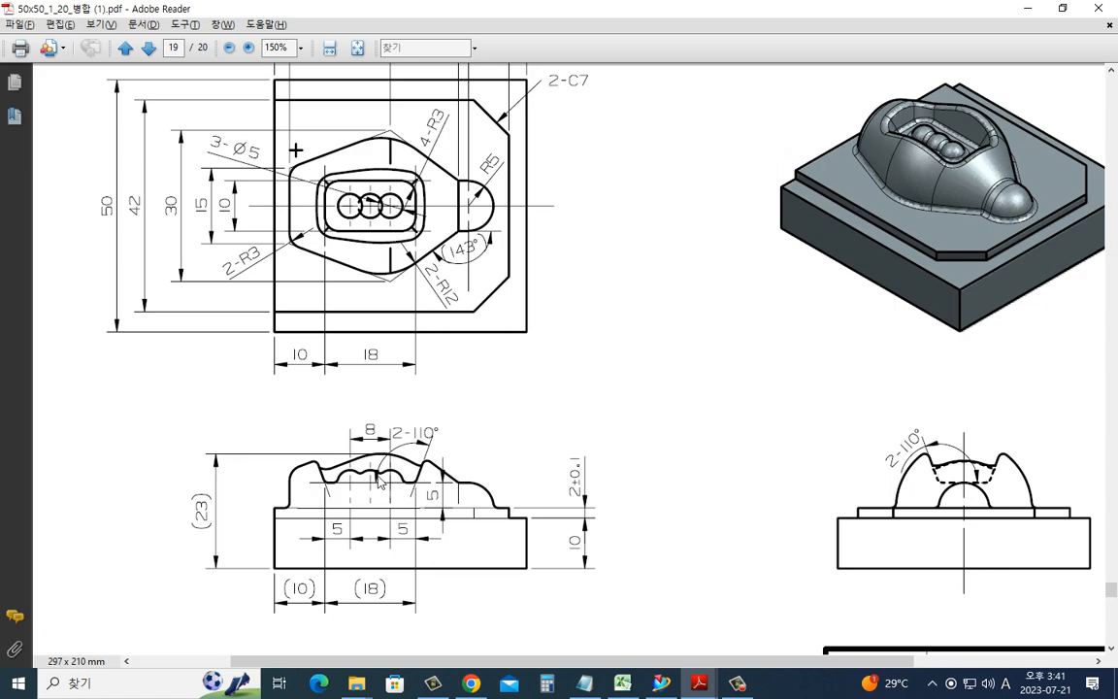
- Switch back to NX and draw a third circle about 5.3 mm in diameter on the reference line between the two circles
key(alt+Tab)
scroll(514, 427, up, 2)
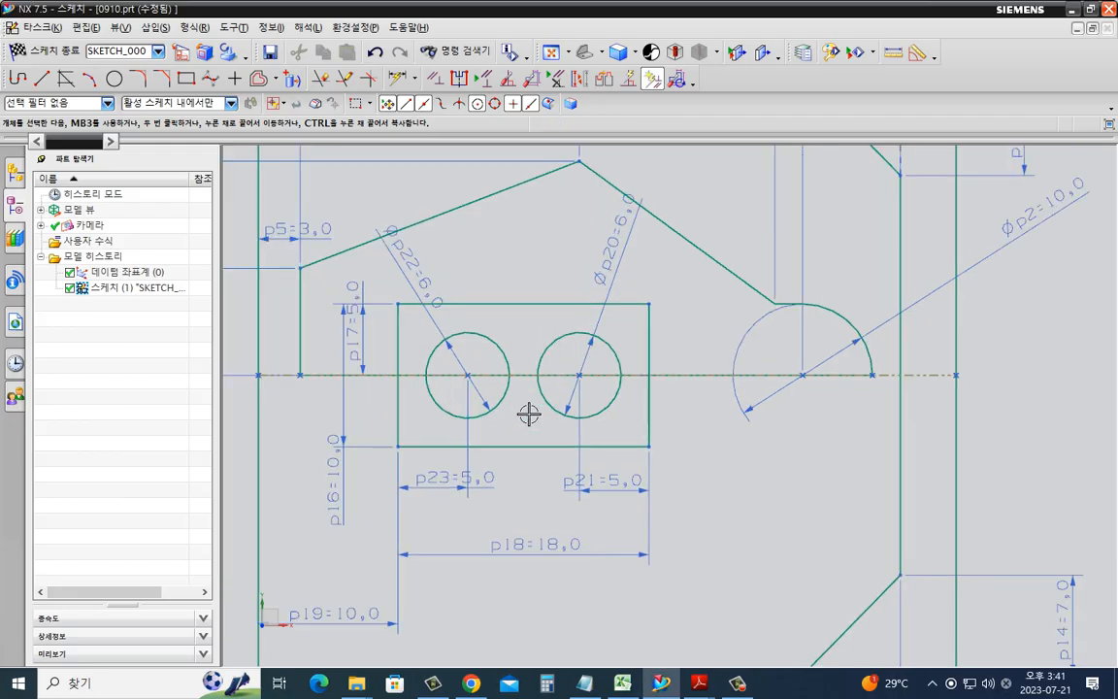
scroll(529, 415, up, 1)
key(o)
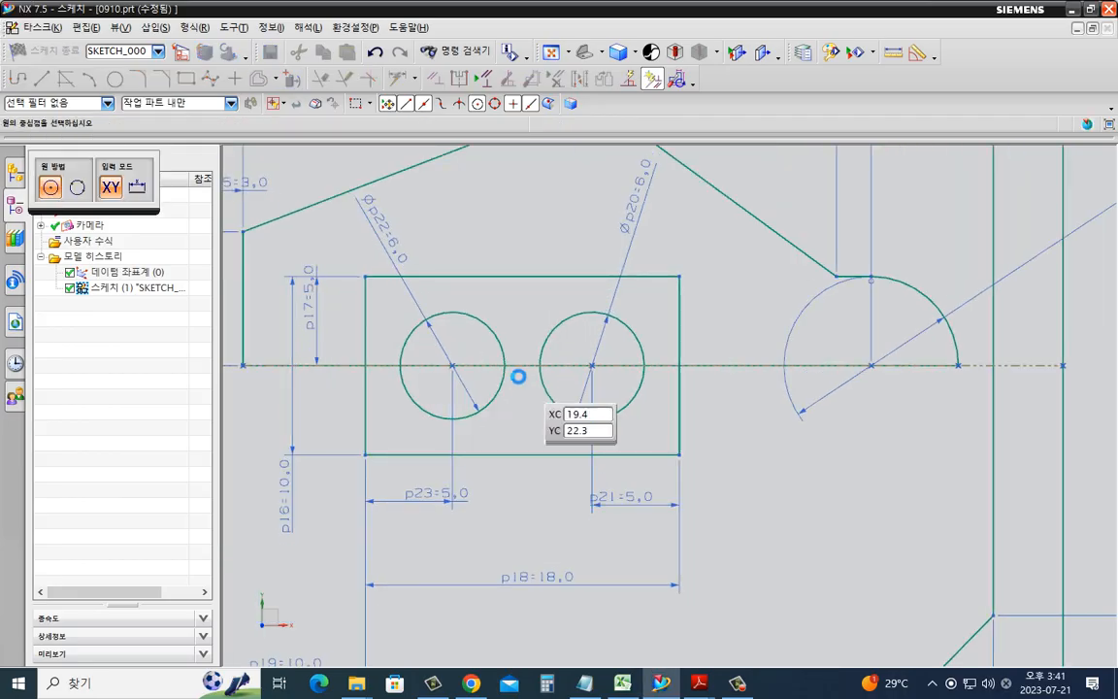
click(520, 365)
click(520, 319)
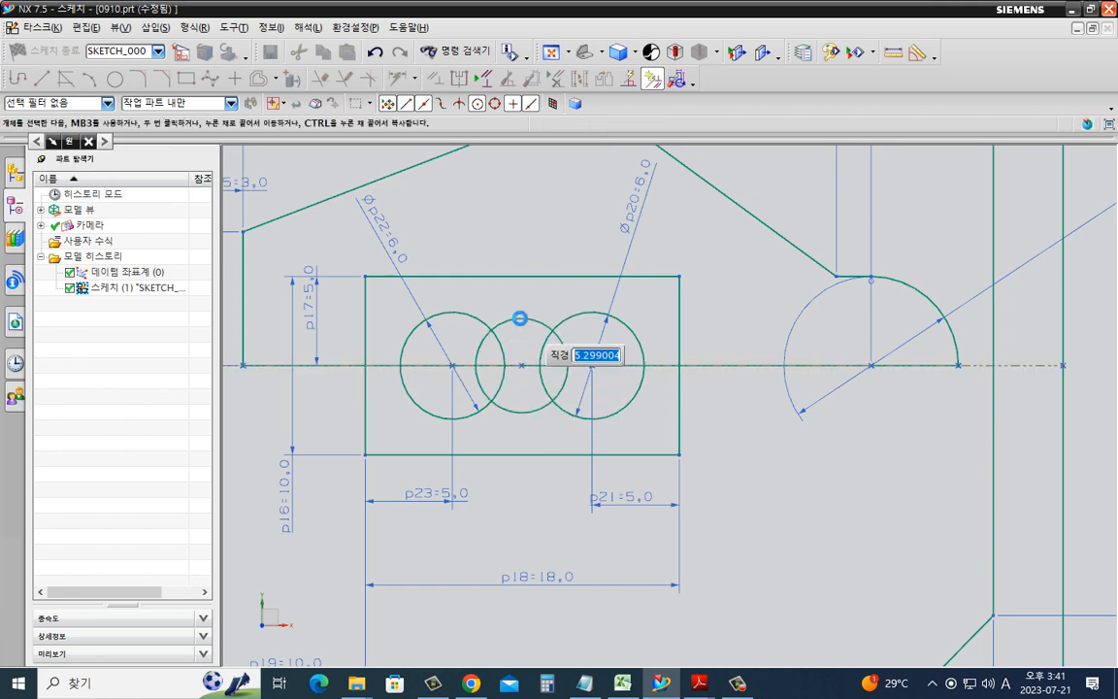
- Dimension the middle circle's diameter at 6 mm
key(Escape)
double_click(518, 212)
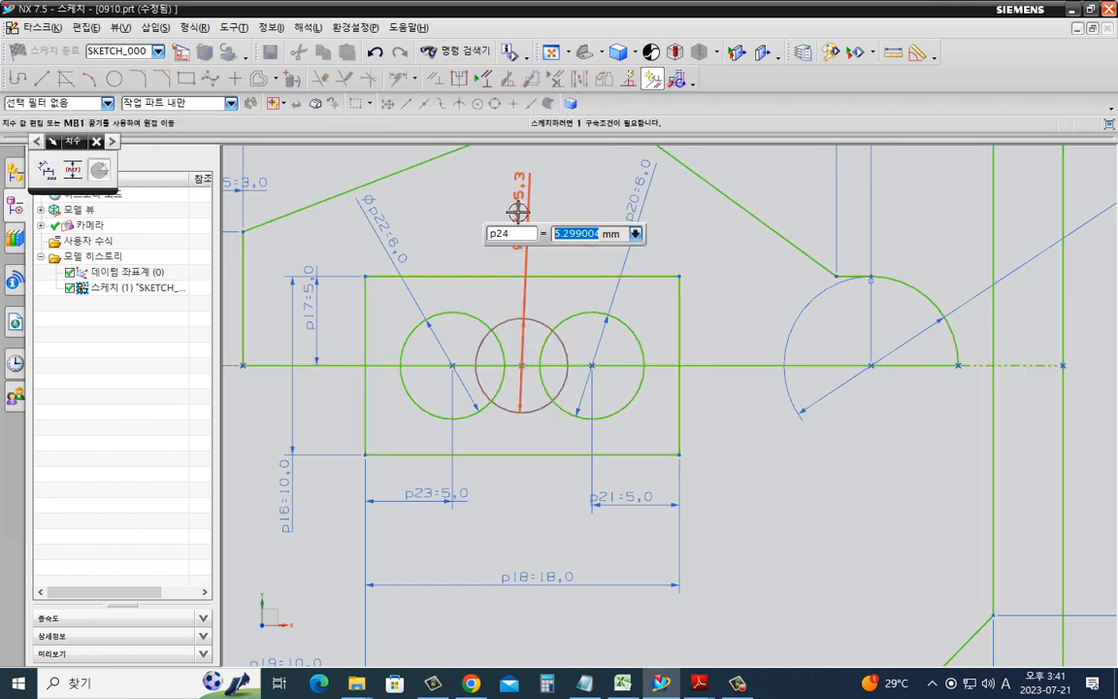
text(6)
key(Return)
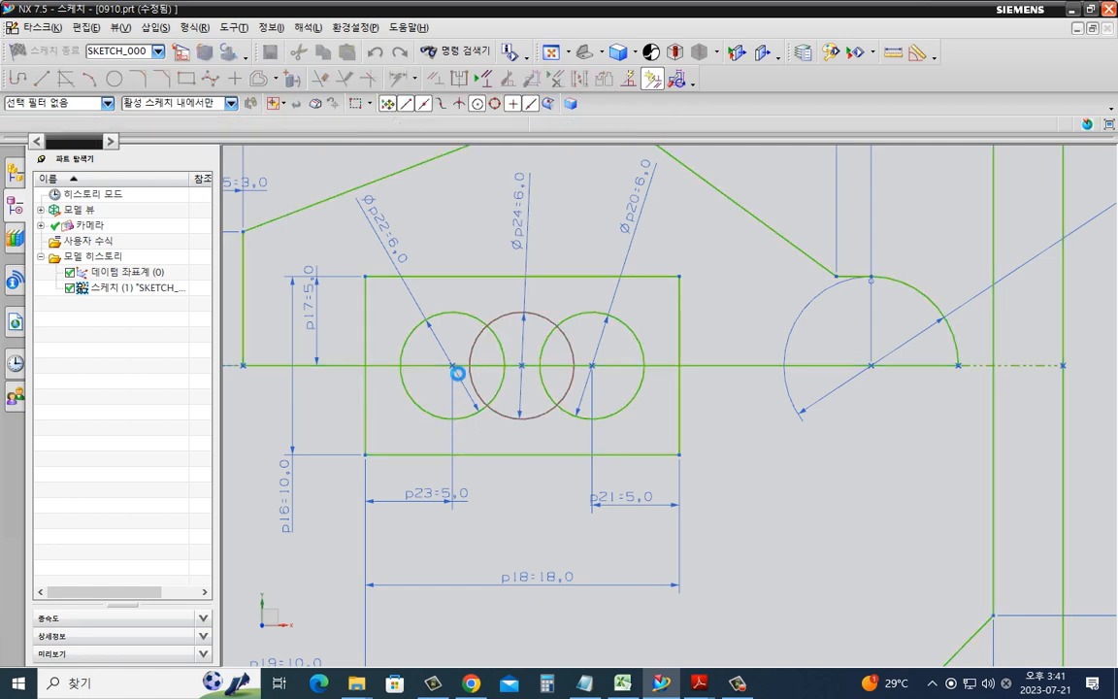
- Dimension the left and middle circle centres 4 mm apart and finish the sketch
click(454, 366)
click(522, 367)
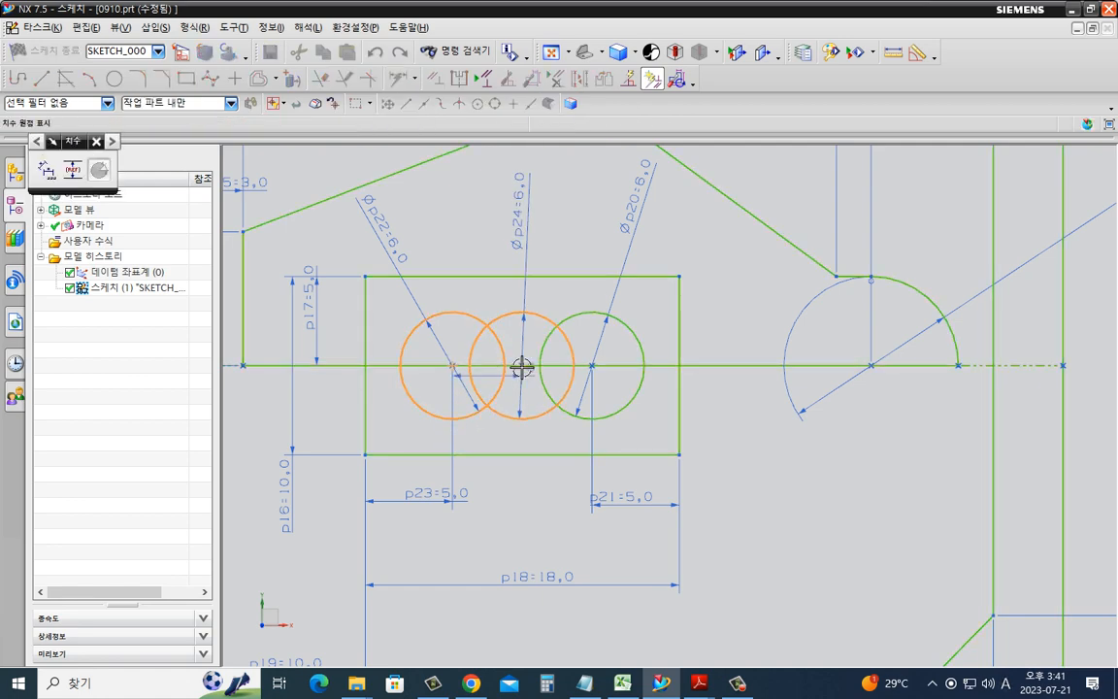
click(475, 243)
text(4)
key(Return)
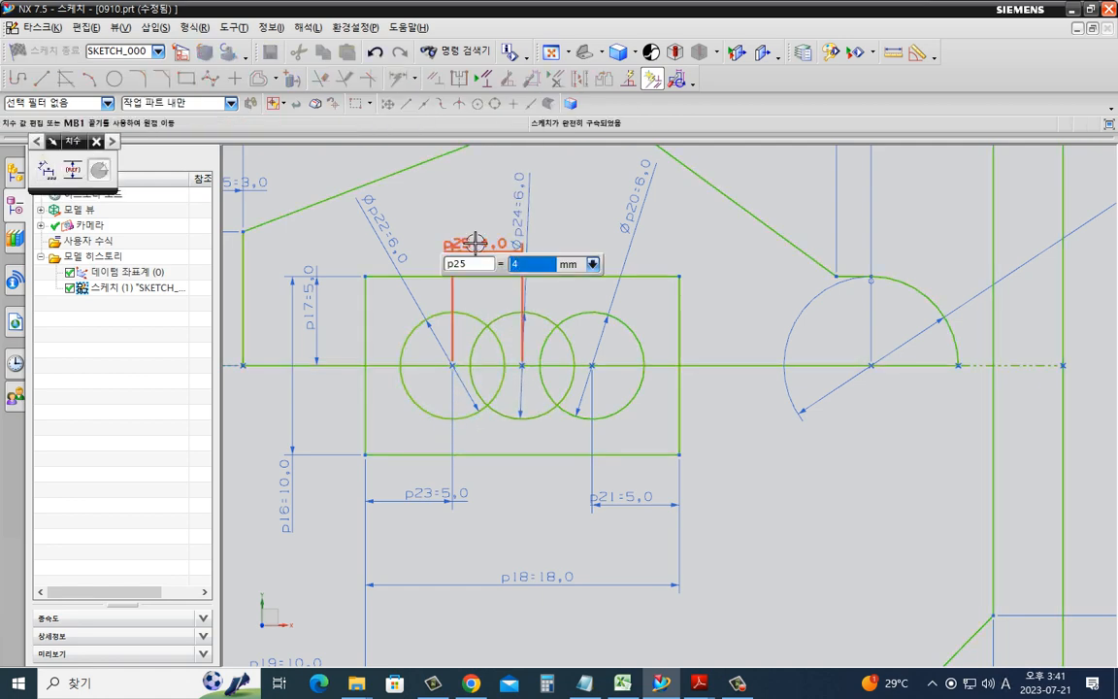
scroll(719, 405, down, 5)
shift+middle_drag(974, 437, 882, 435)
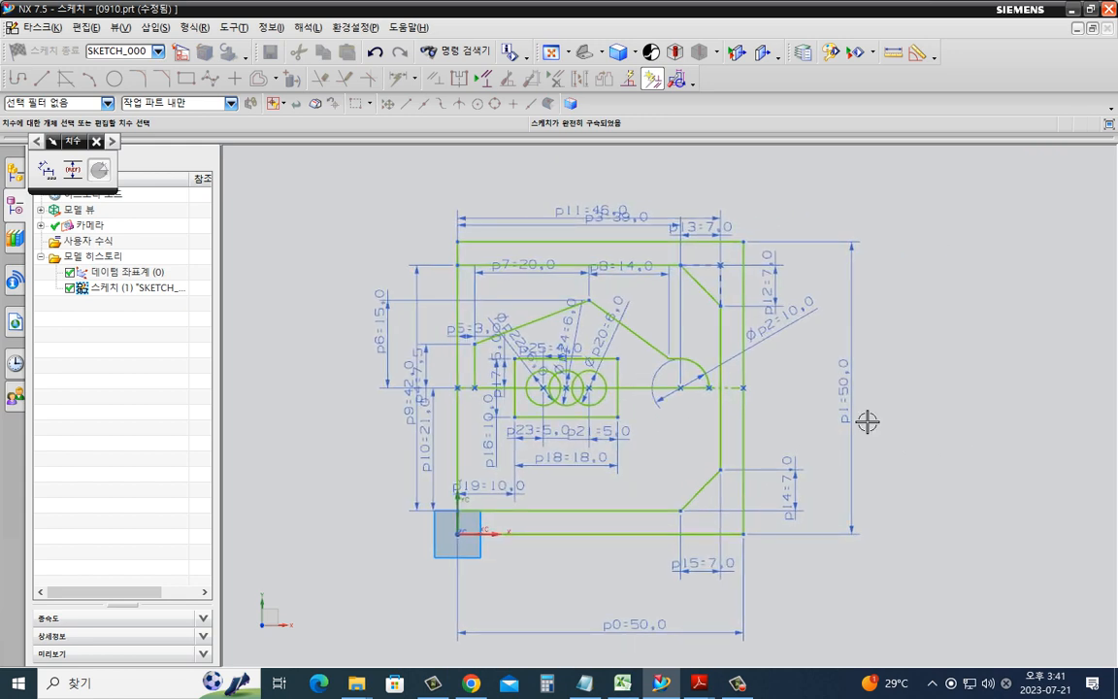
key(Escape)
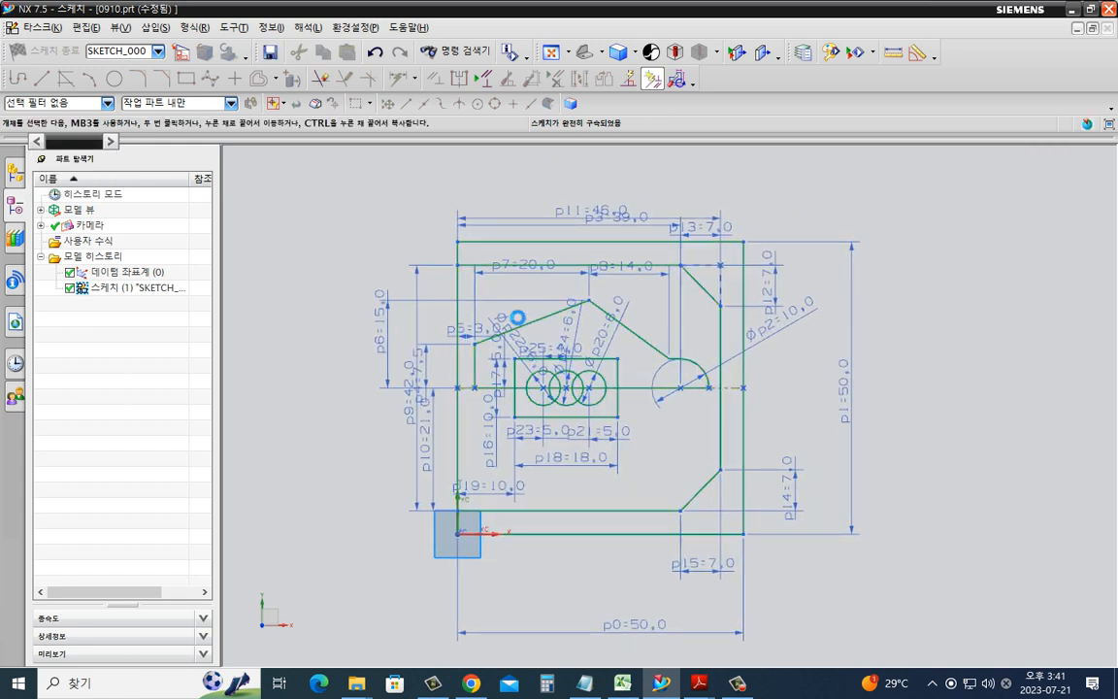
click(42, 50)
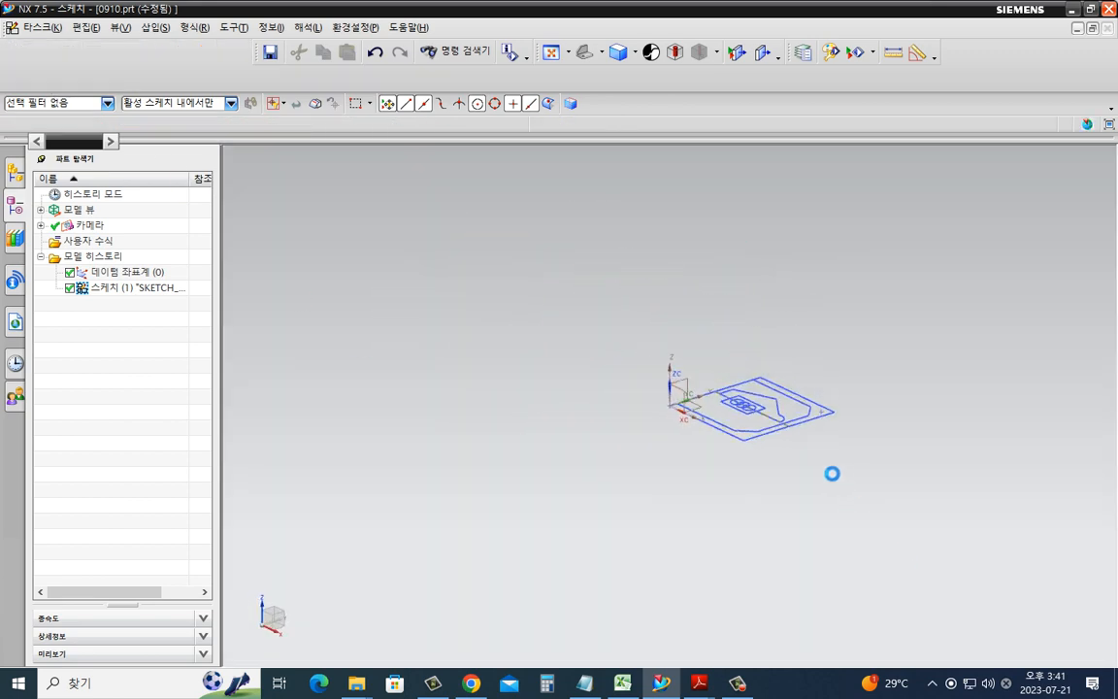
scroll(788, 426, up, 5)
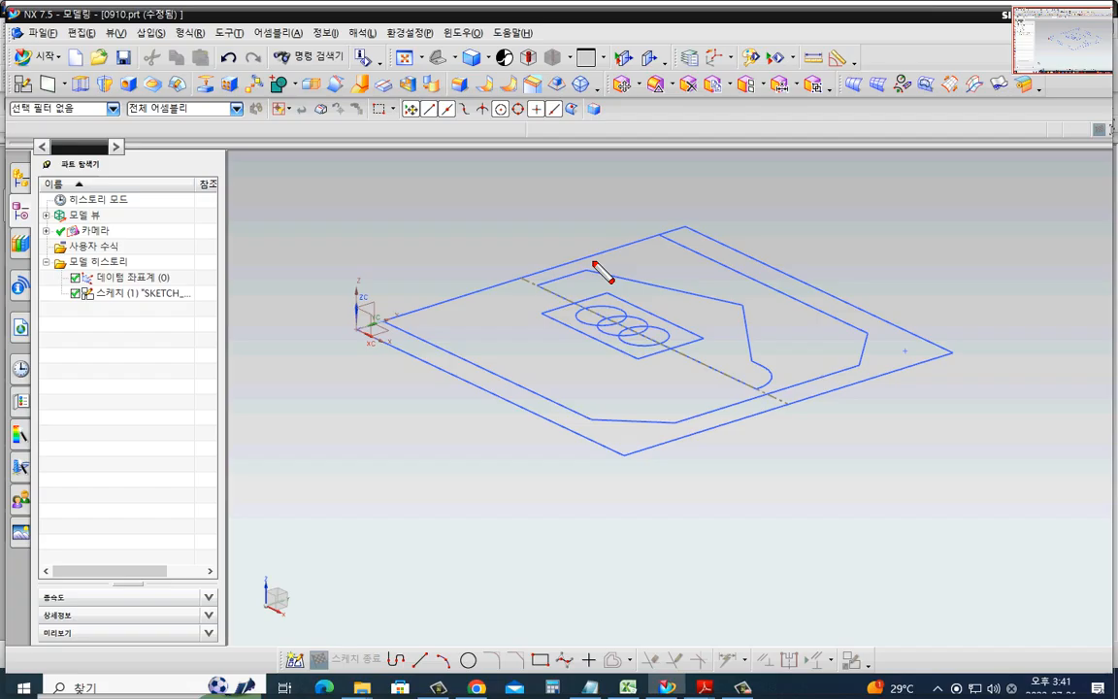
mouse_move(585, 258)
mouse_down()
mouse_move(539, 284)
mouse_move(633, 337)
mouse_up()
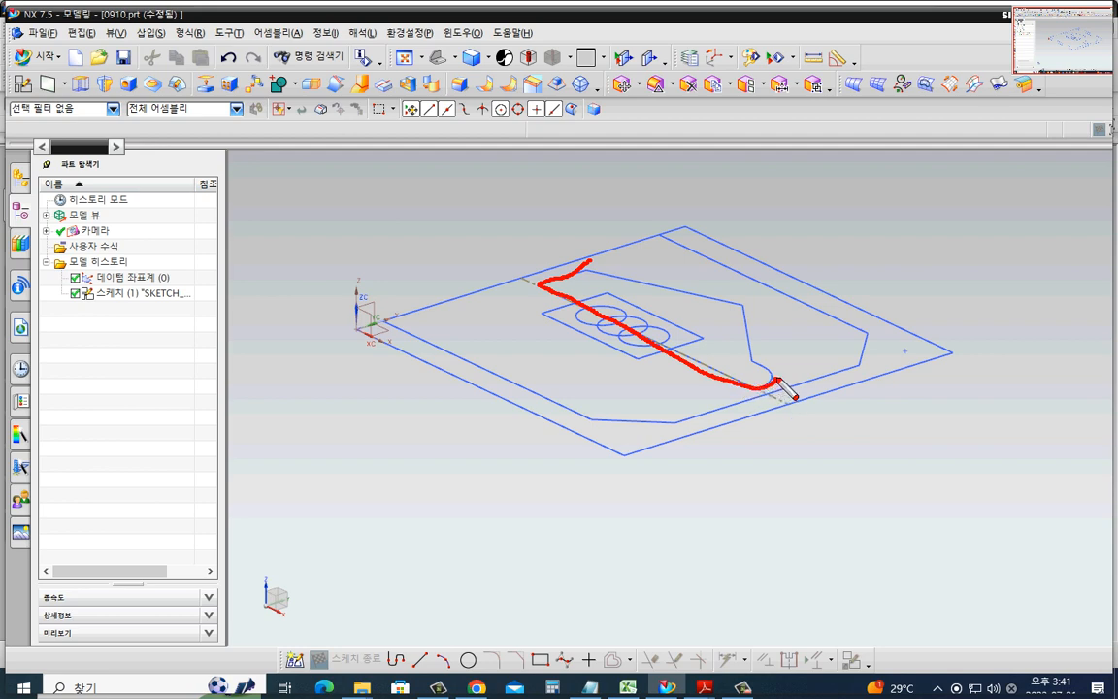
drag(752, 336, 585, 264)
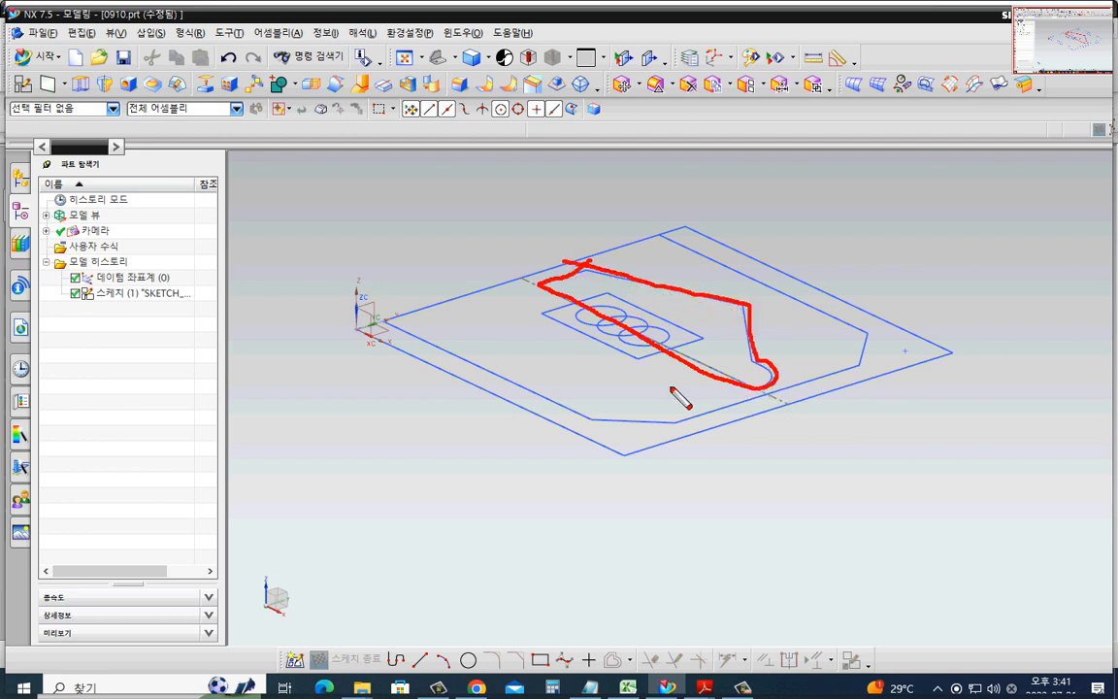
key(Escape)
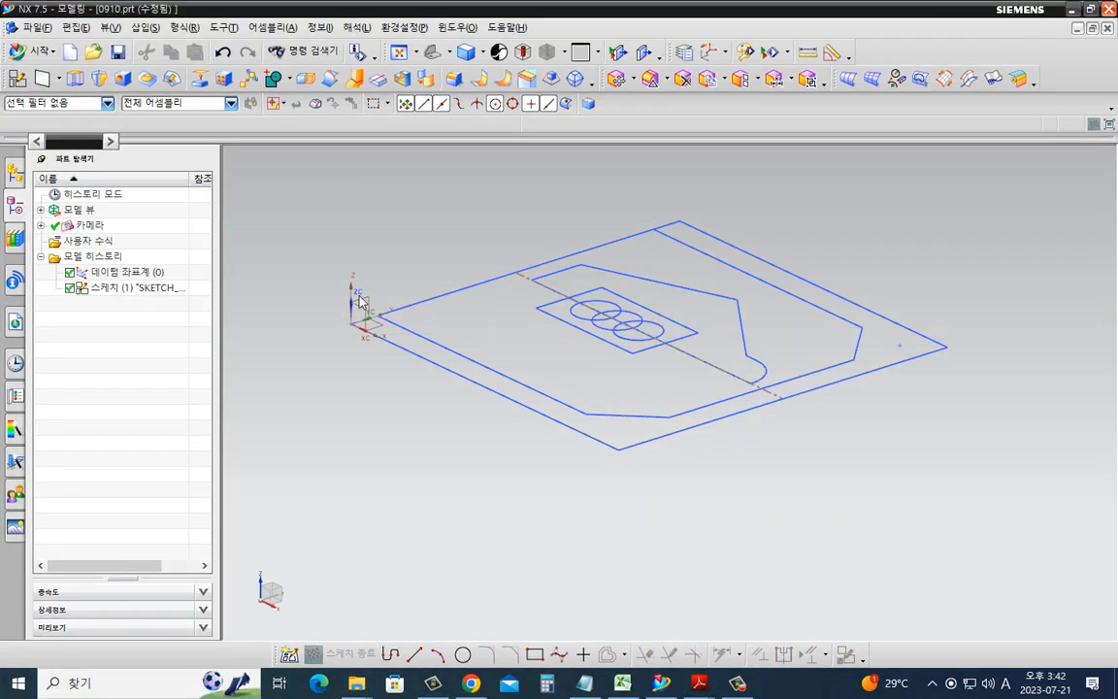
- Extrude the outer square's connected curves downward from 2 mm to 12 mm below the sketch plane as the base block
key(x)
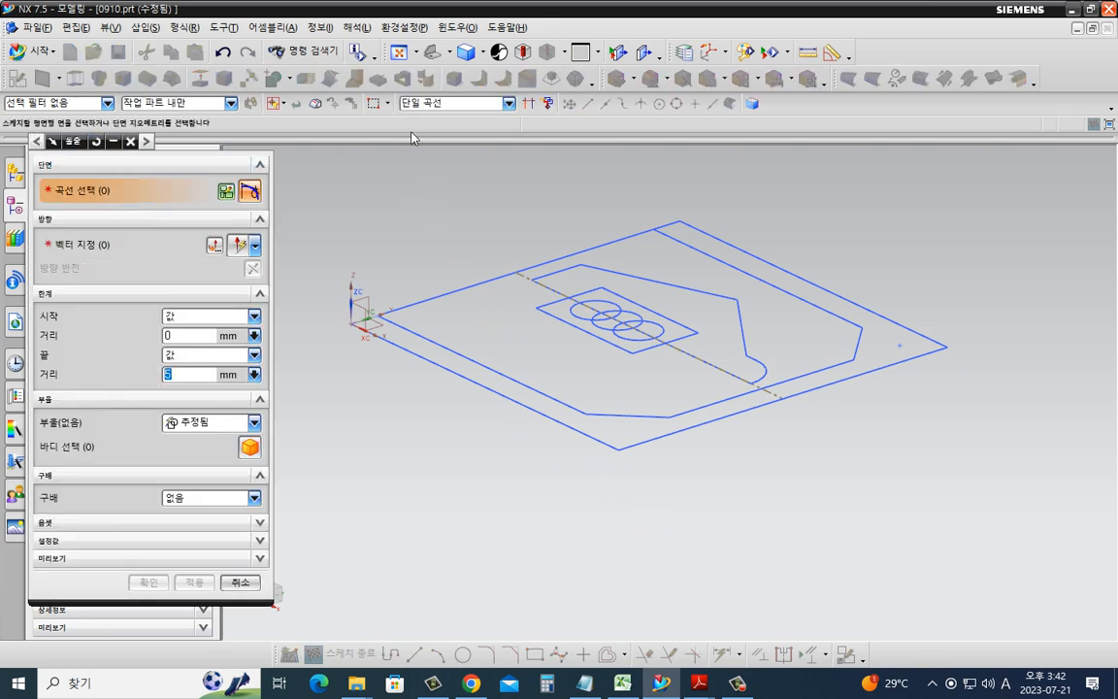
click(454, 102)
click(437, 118)
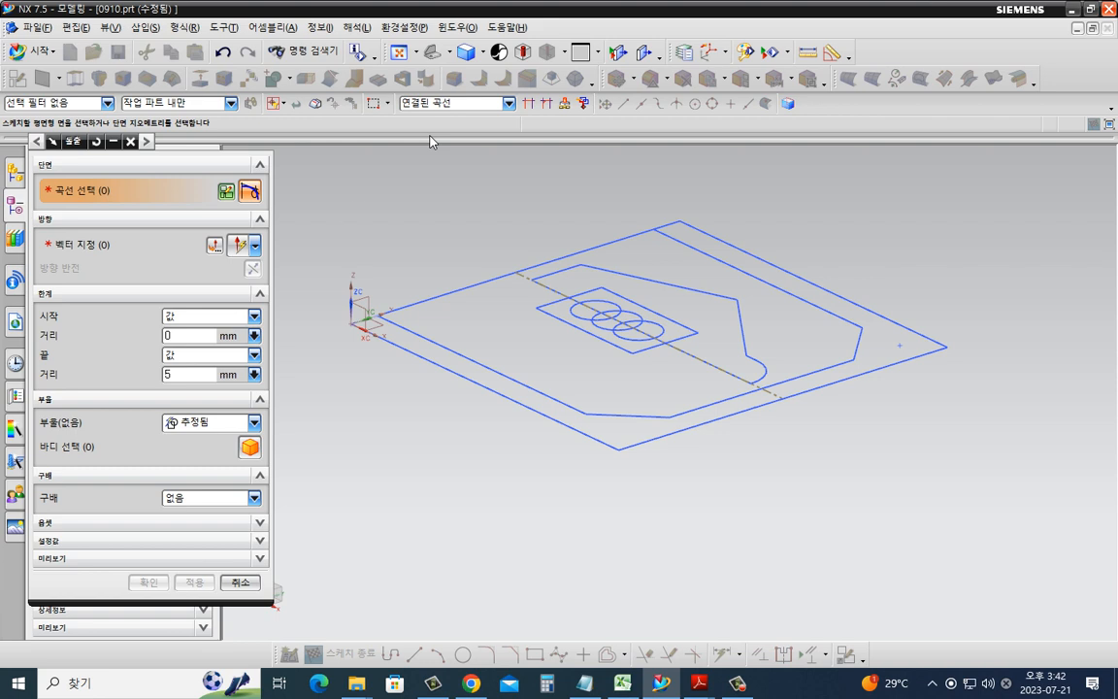
text(10)
key(Return)
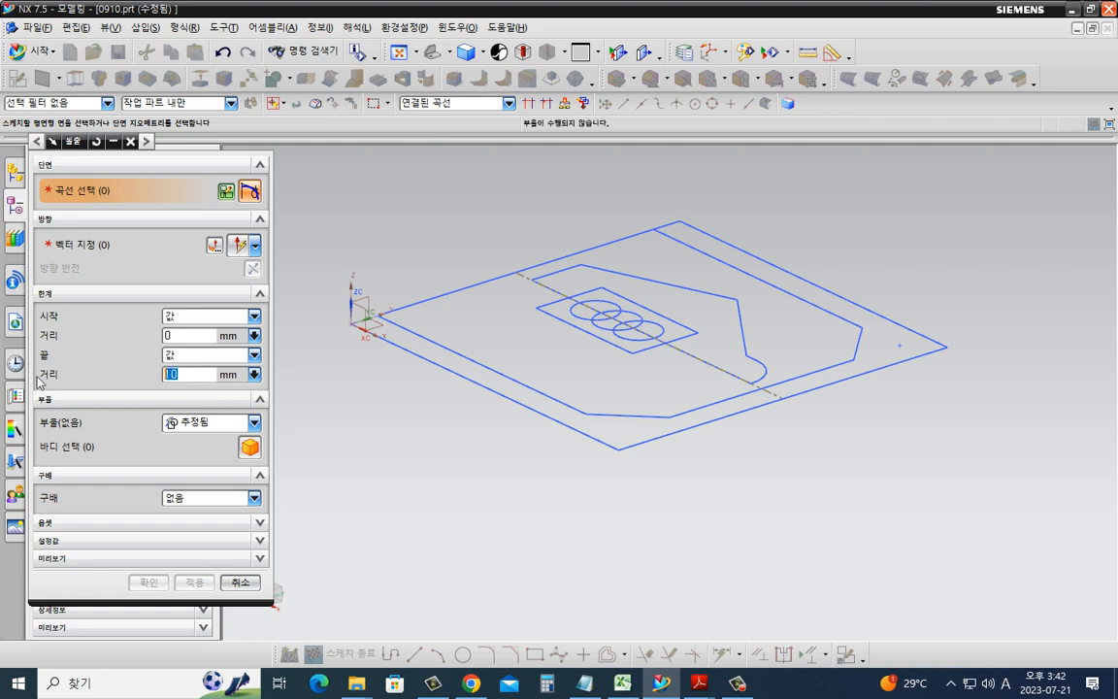
key(shift+Tab)
key(shift+Tab)
text(2)
text(12)
key(Return)
click(618, 449)
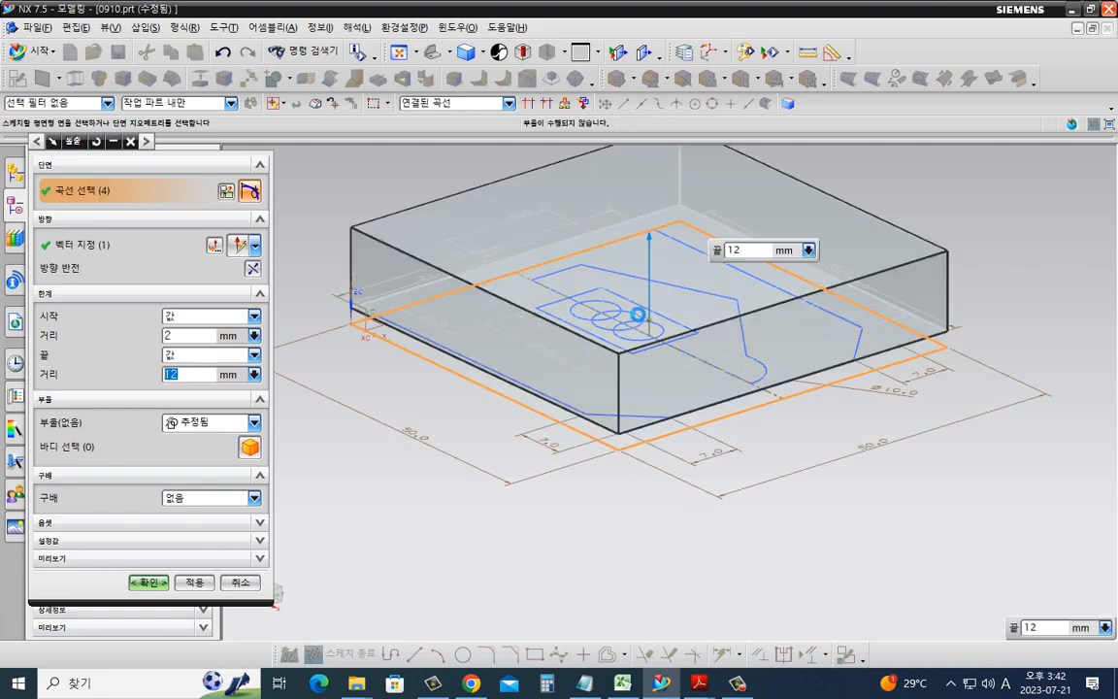
double_click(644, 239)
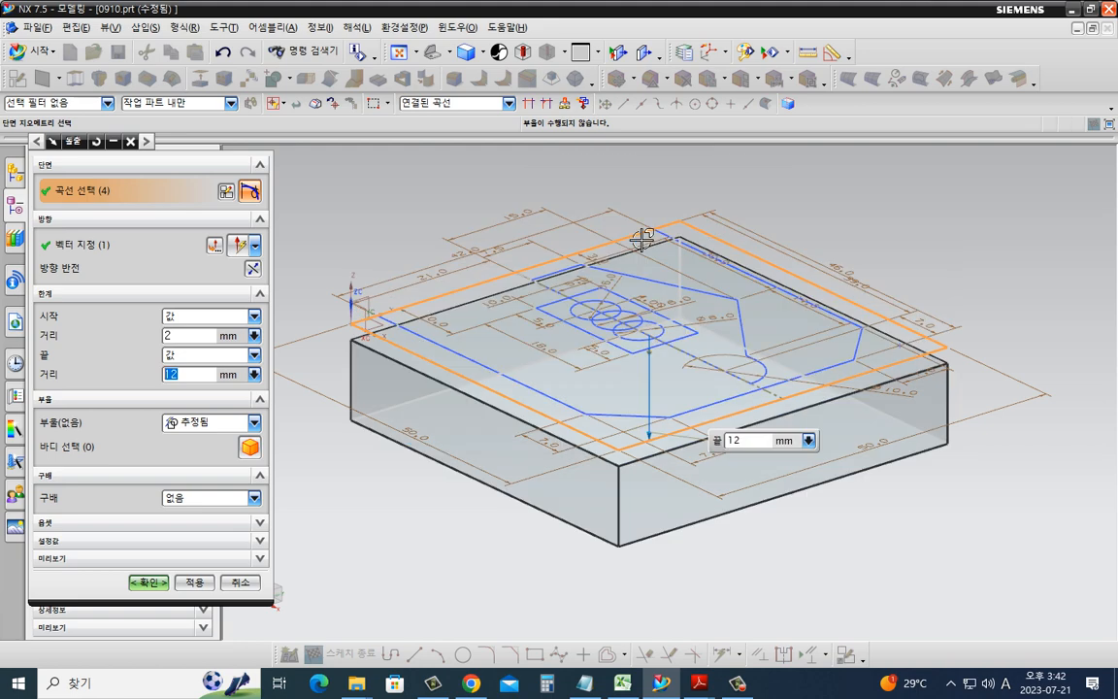
click(195, 583)
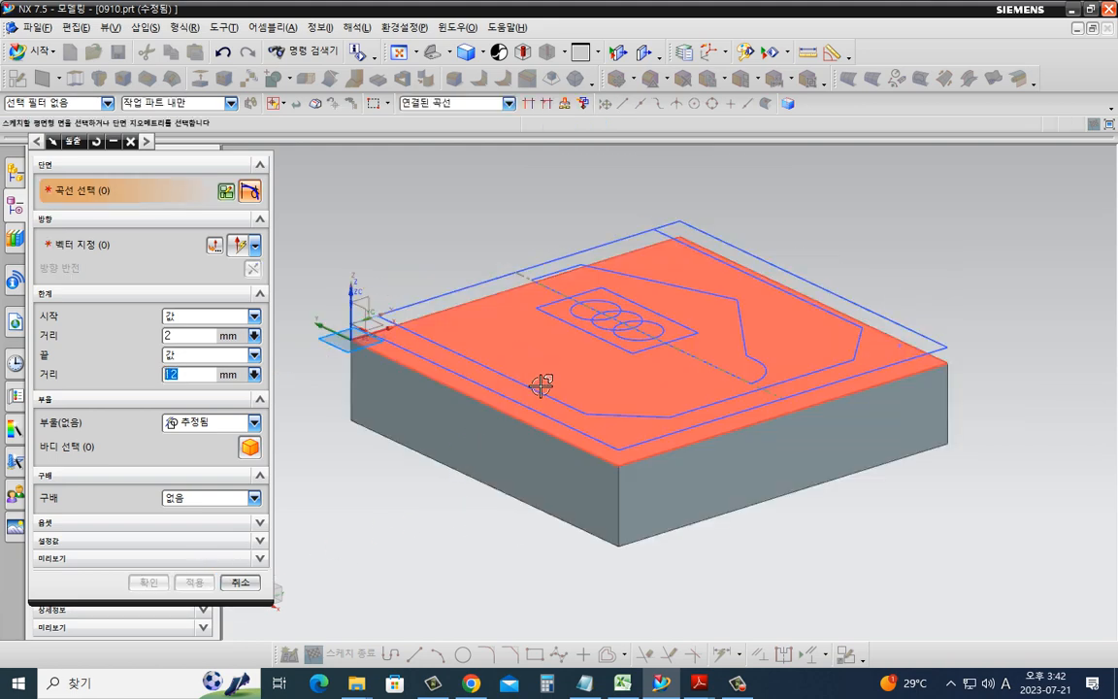
- Extrude the inner chamfered profile downward from 0 to 2 mm and unite it with the base block
click(611, 415)
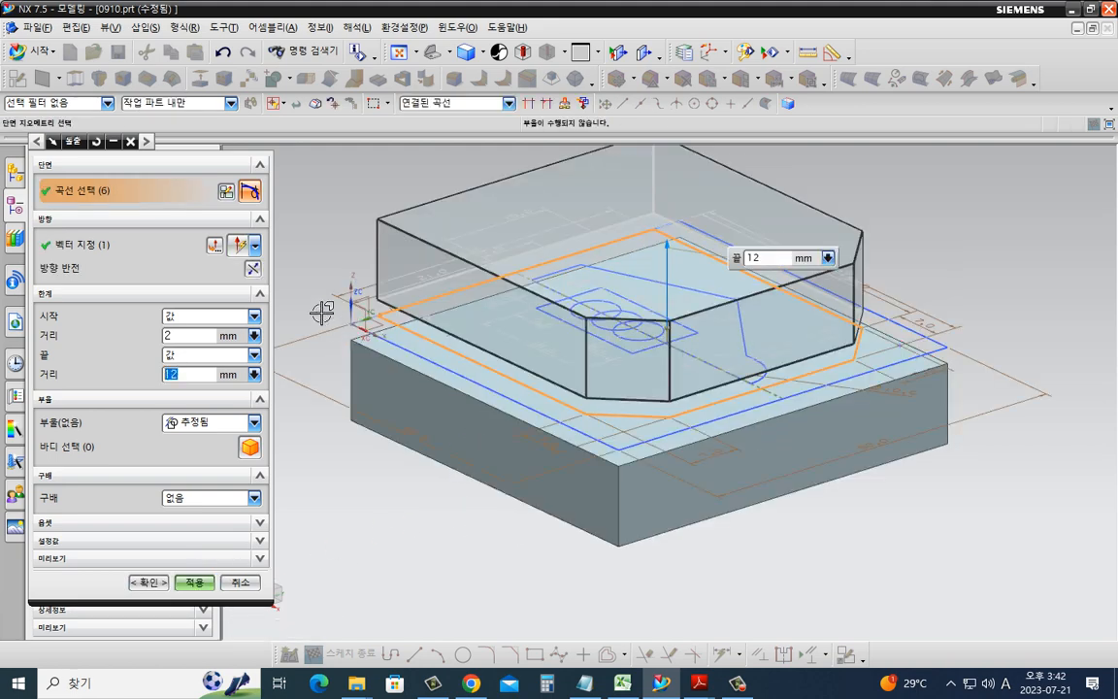
click(255, 272)
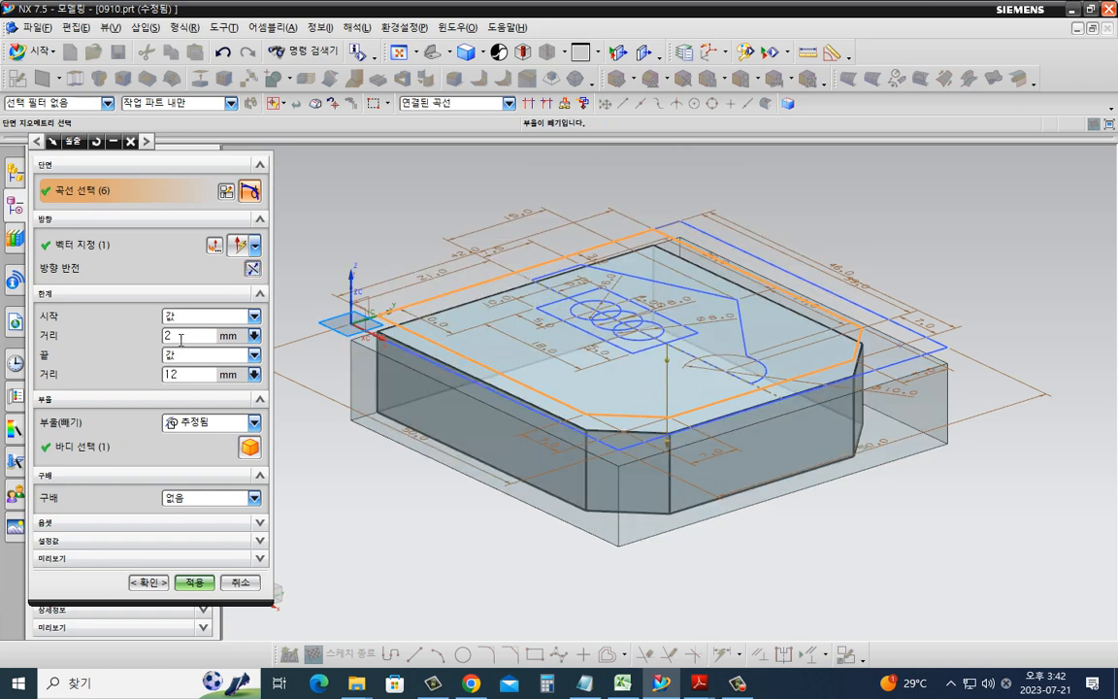
drag(181, 338, 128, 346)
text(0)
key(Tab)
key(Tab)
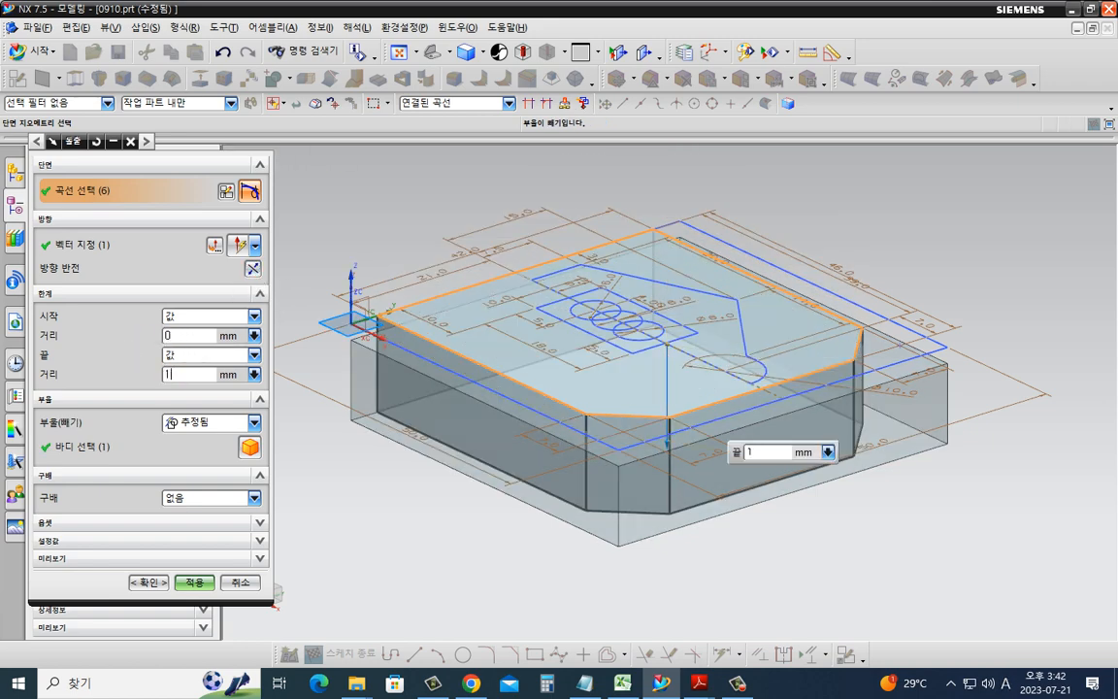
text(2)
key(Return)
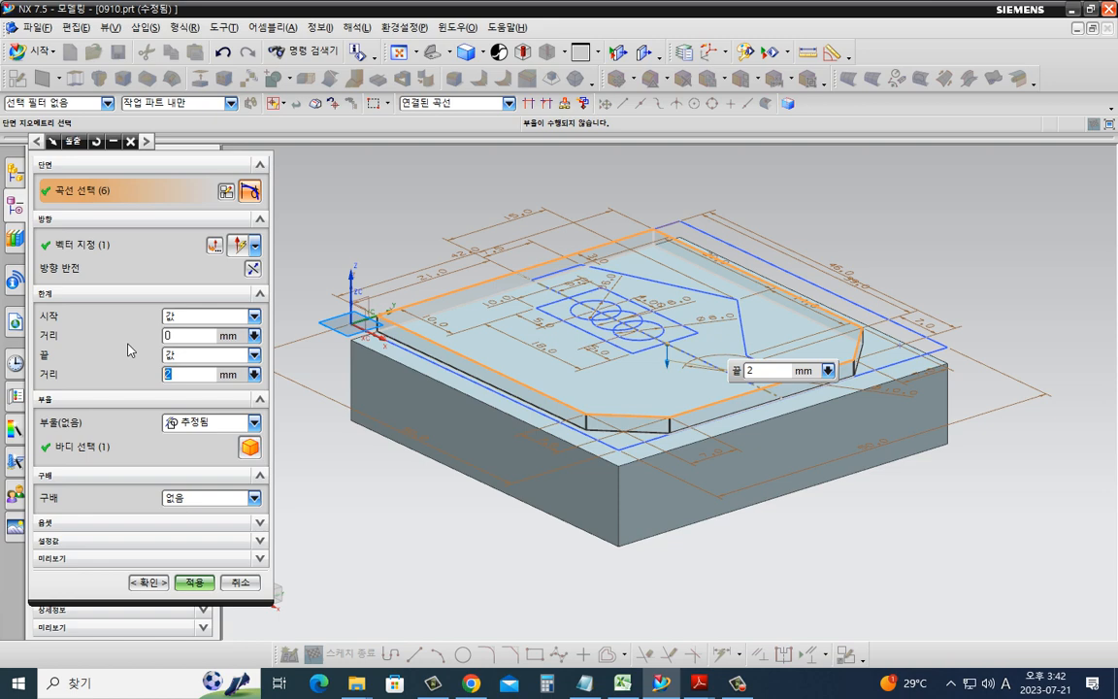
click(189, 424)
click(209, 453)
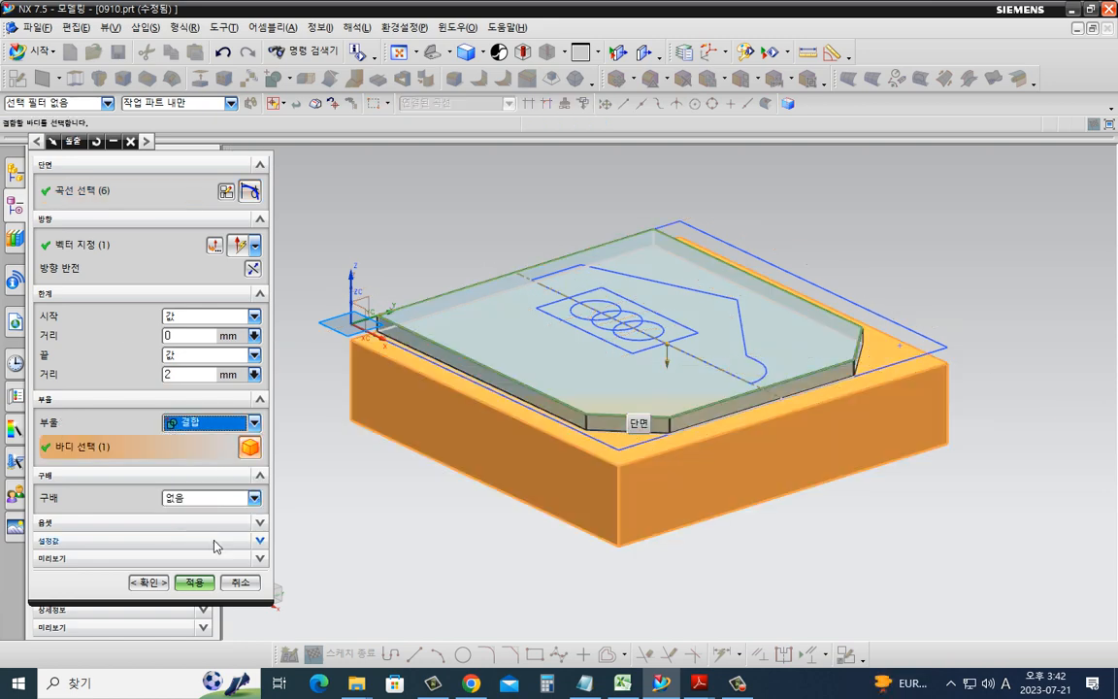
click(190, 582)
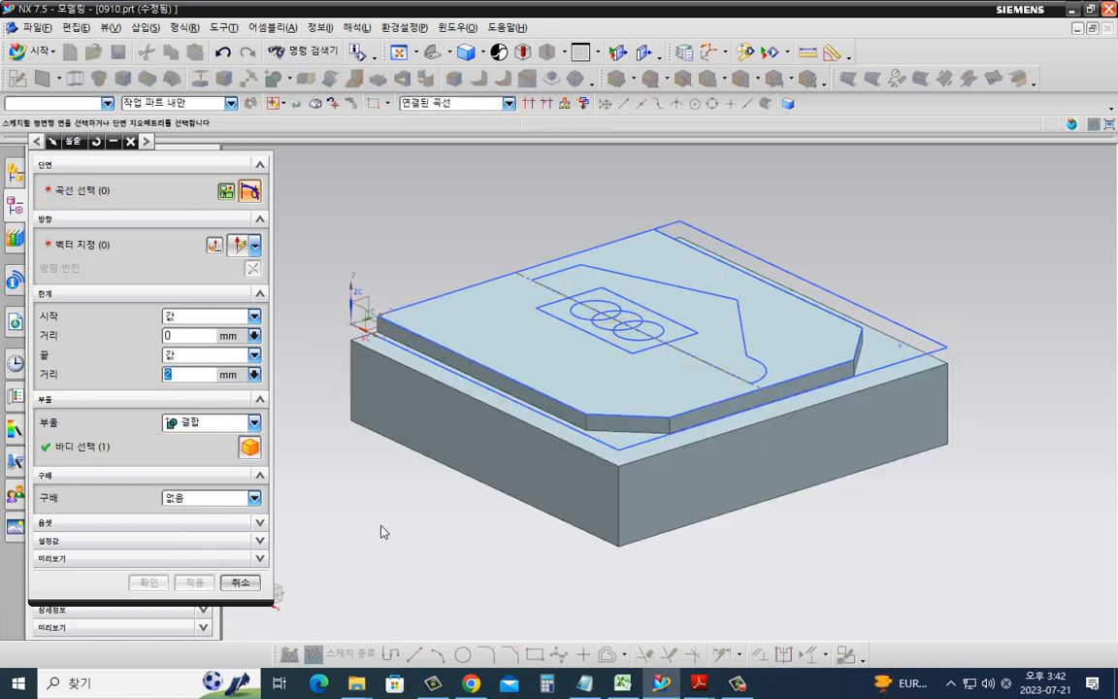
key(Escape)
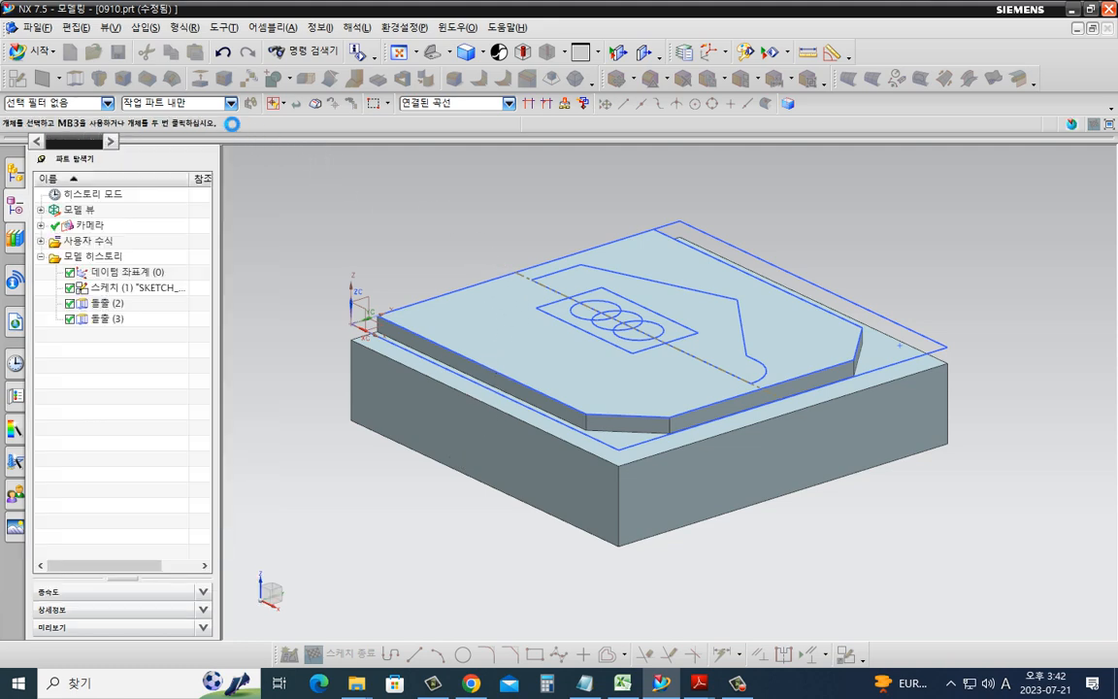
- Start a Revolve with the closed half profile's connected curves as the section
click(100, 79)
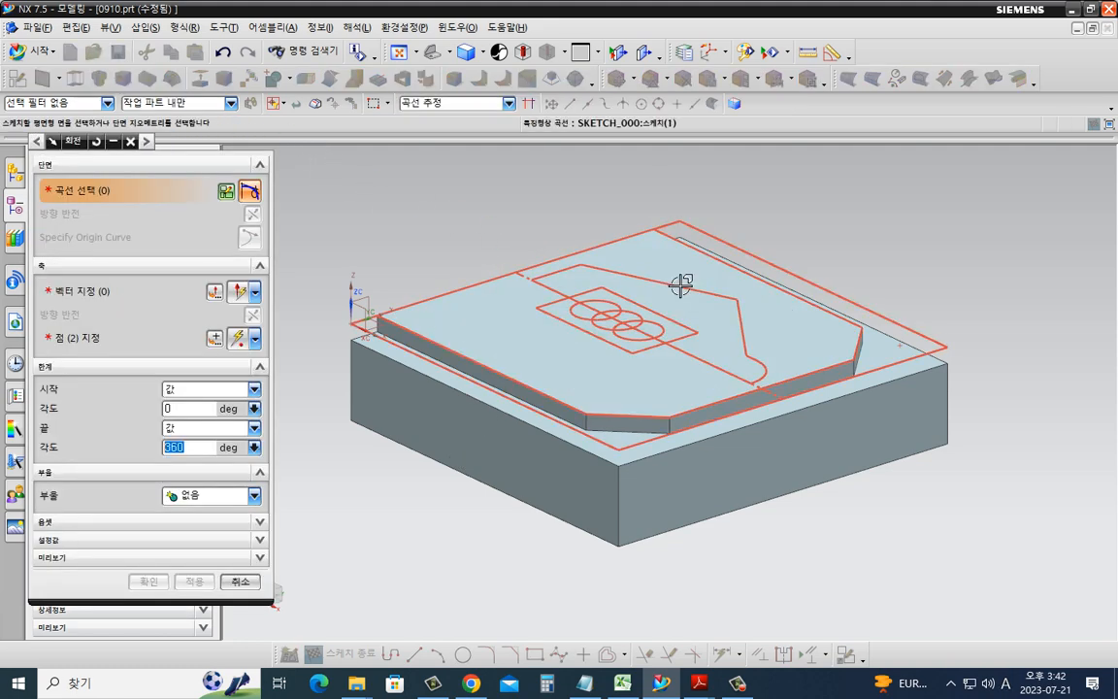
click(454, 102)
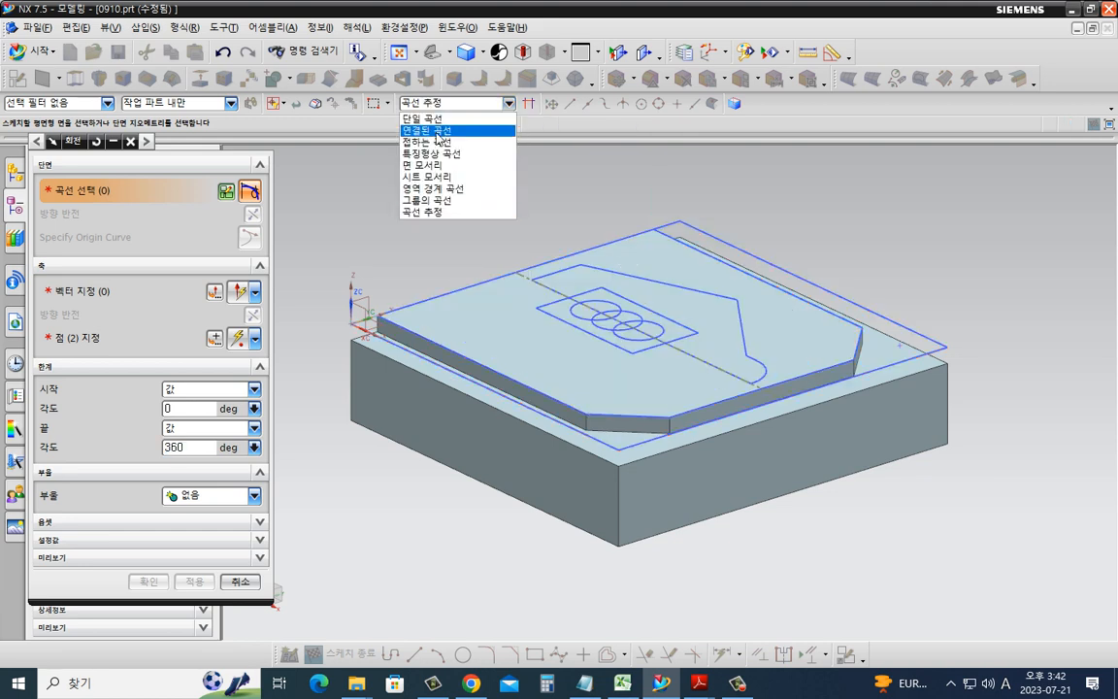
click(456, 124)
click(696, 289)
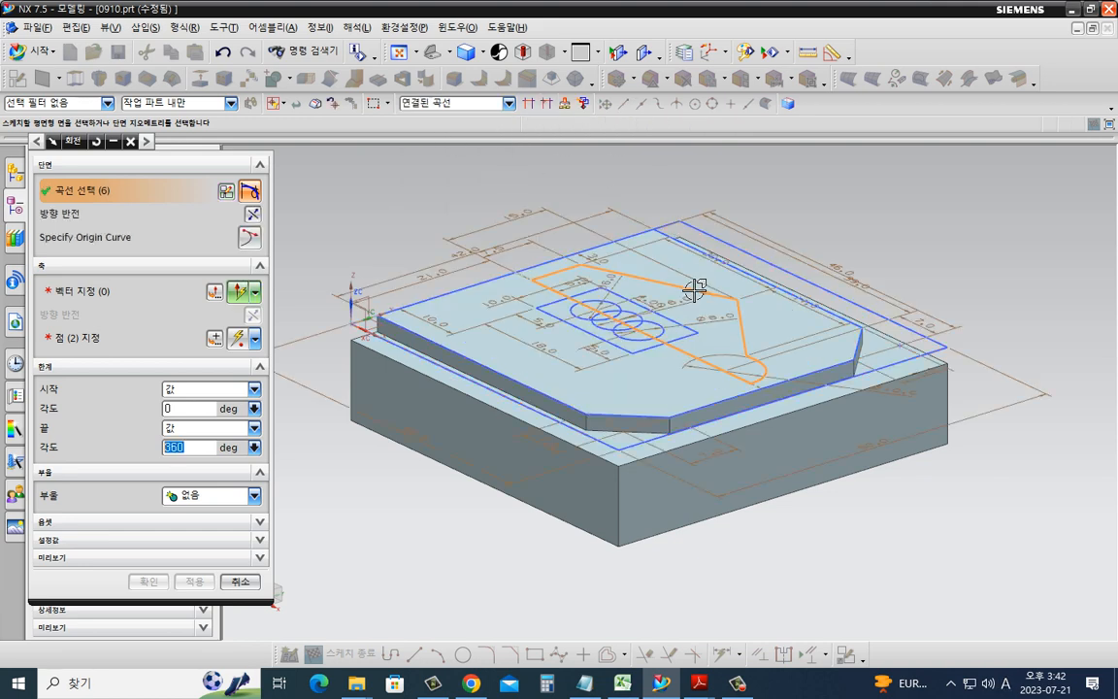
key(ctrl+2)
mouse_move(538, 290)
mouse_down()
mouse_move(757, 392)
mouse_move(676, 353)
mouse_up()
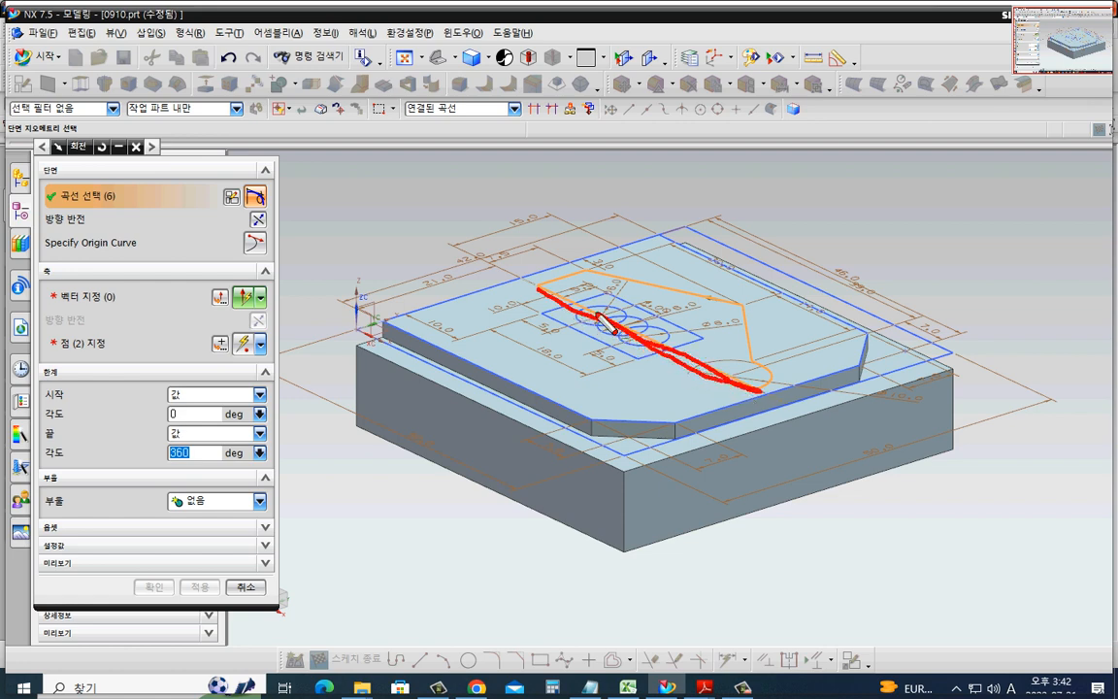
mouse_move(607, 323)
mouse_down()
mouse_move(539, 289)
mouse_move(604, 330)
mouse_move(750, 386)
mouse_up()
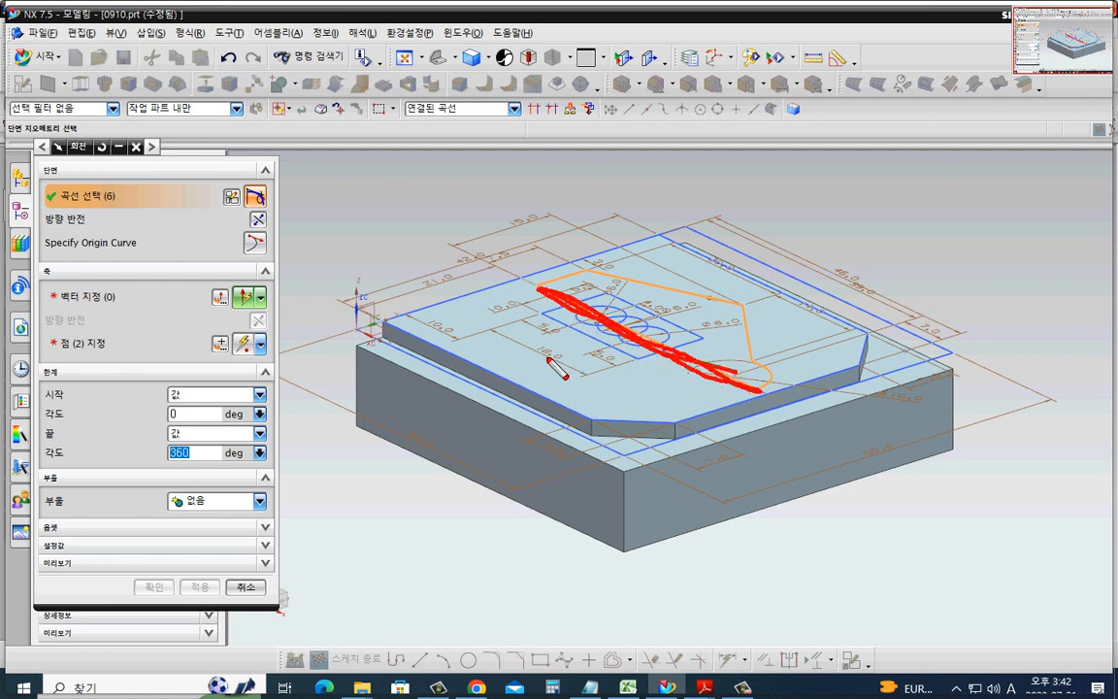
key(Escape)
- Revolve the selected profile from 0 to 180 degrees about its straight base line and unite it with the body
click(107, 295)
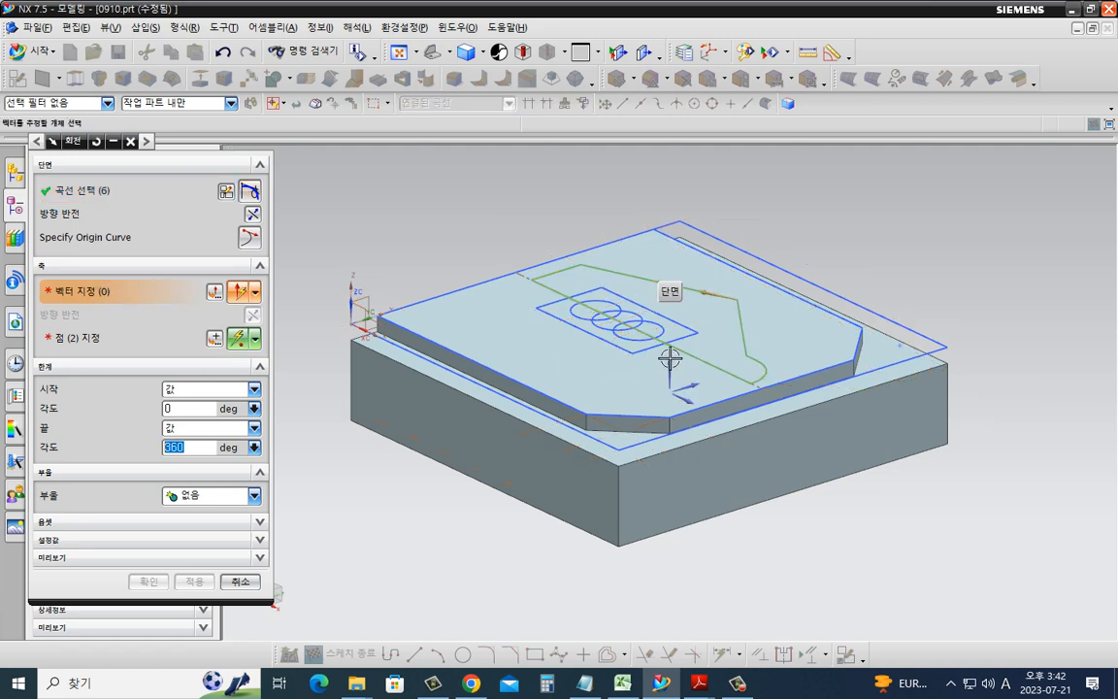
click(615, 321)
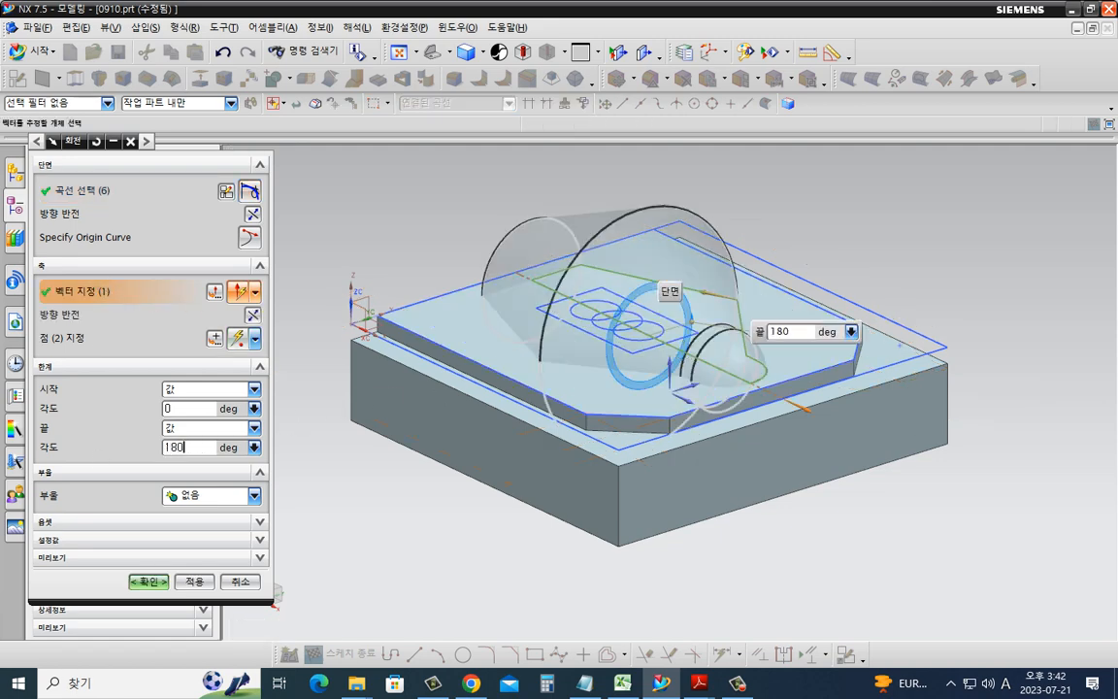
key(Return)
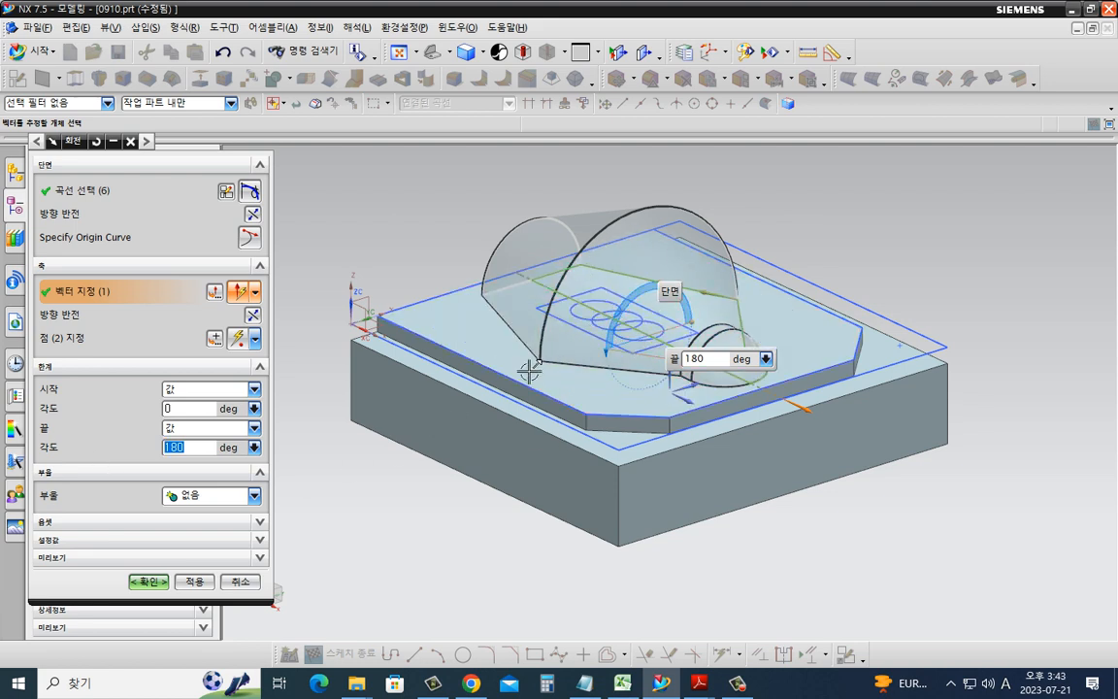
click(209, 507)
click(194, 527)
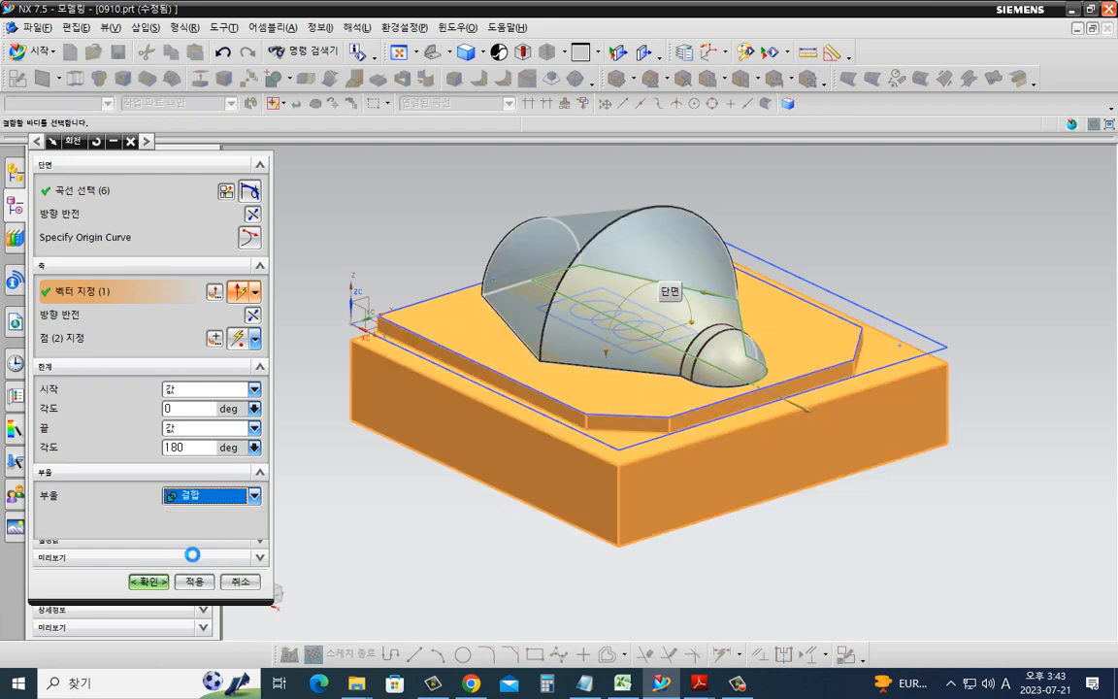
click(151, 610)
- Blend the curved edge at the revolved body's widest section with a 12 mm radius
middle_drag(420, 537, 440, 563)
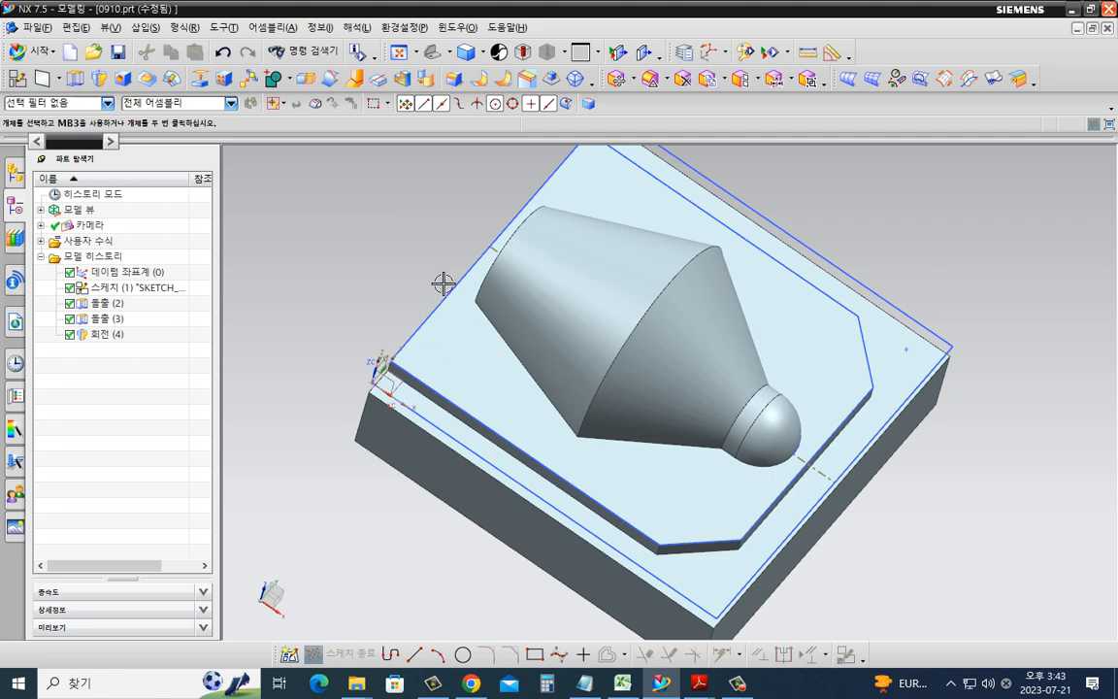
click(453, 78)
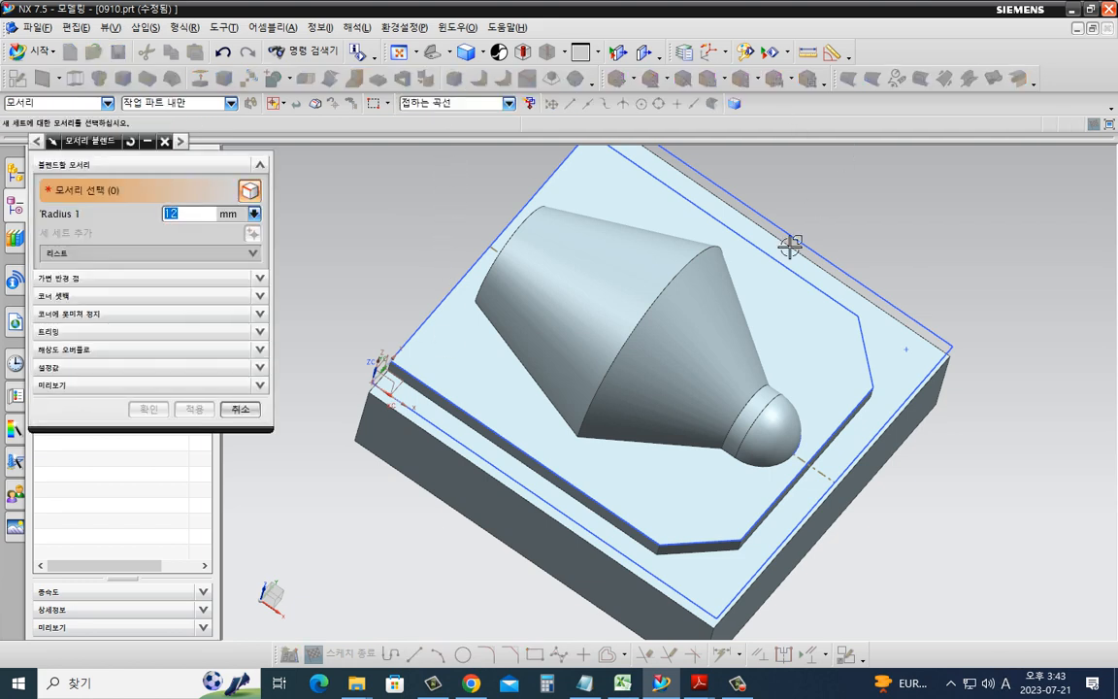
click(706, 250)
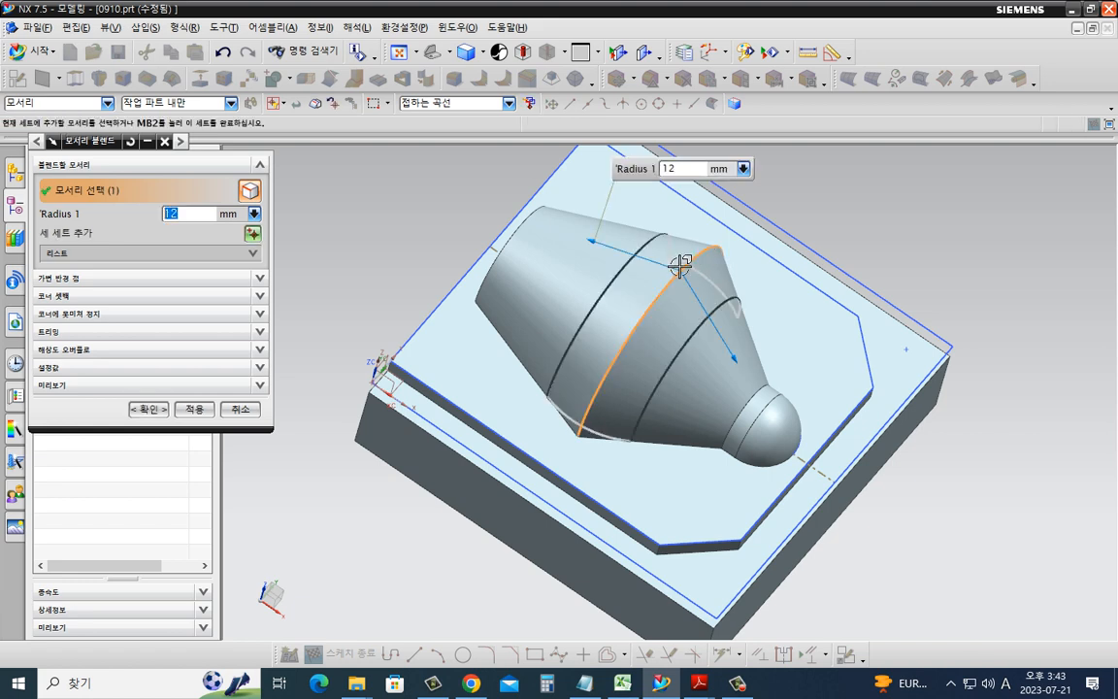
click(194, 409)
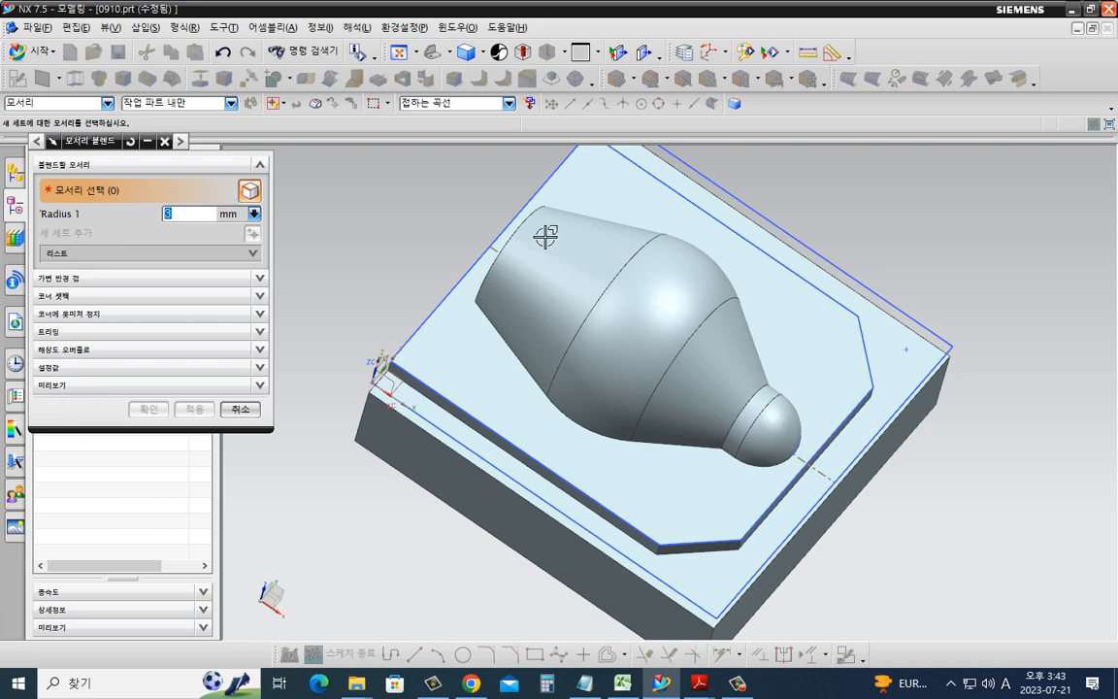
- Blend the revolved body's edge at the flat wide end with a 3 mm radius and restore the isometric view
click(527, 216)
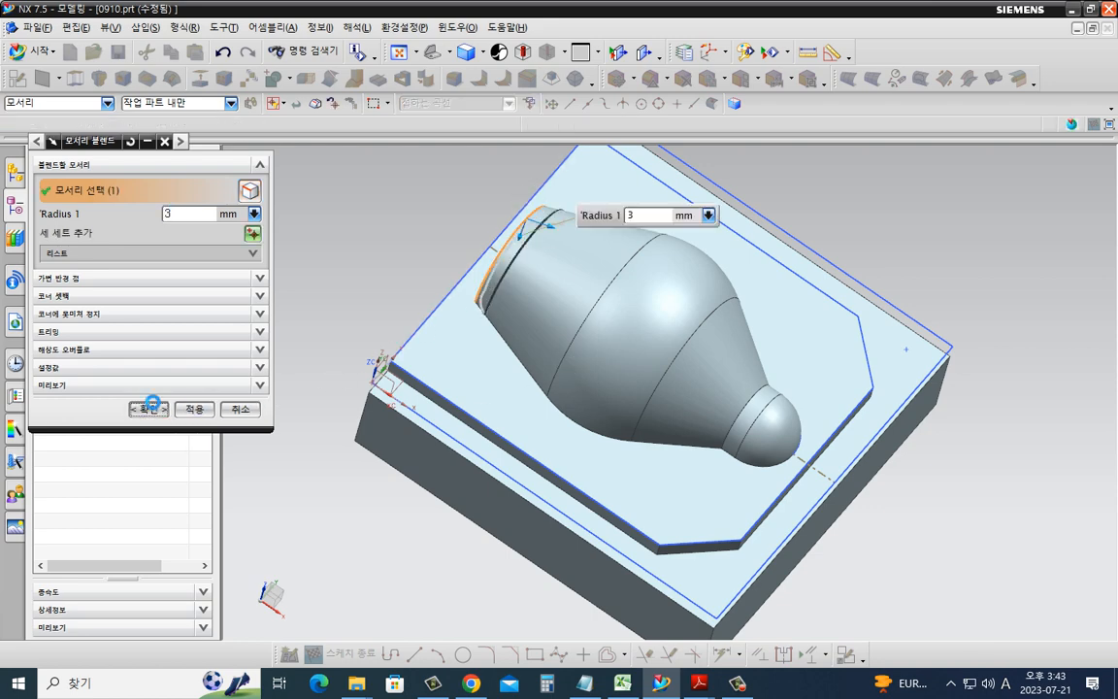
click(149, 408)
key(End)
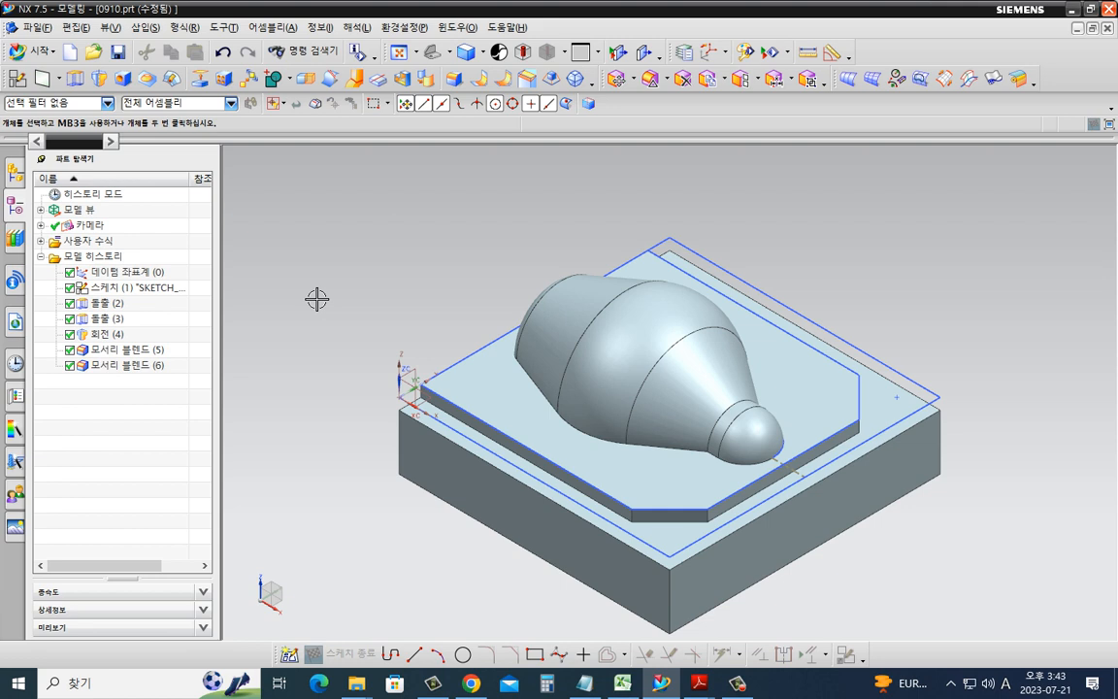
- In wireframe display, set up an upward extrusion of the small rectangle around the three circles from 5 mm to 24 mm
right_drag(319, 269, 281, 247)
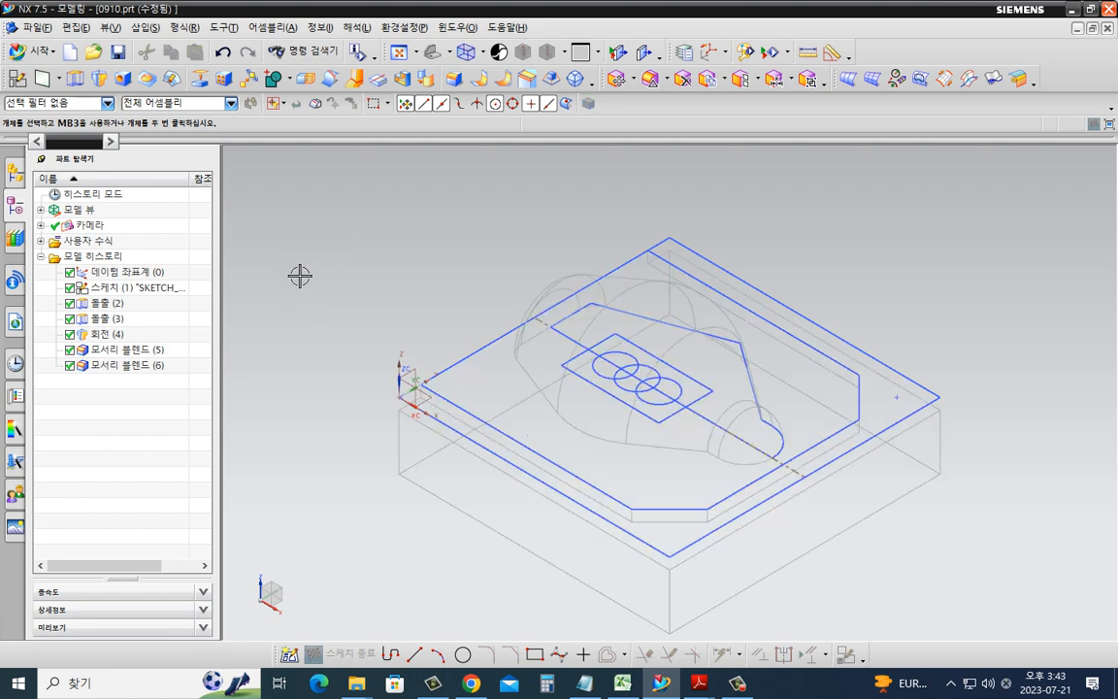
click(75, 80)
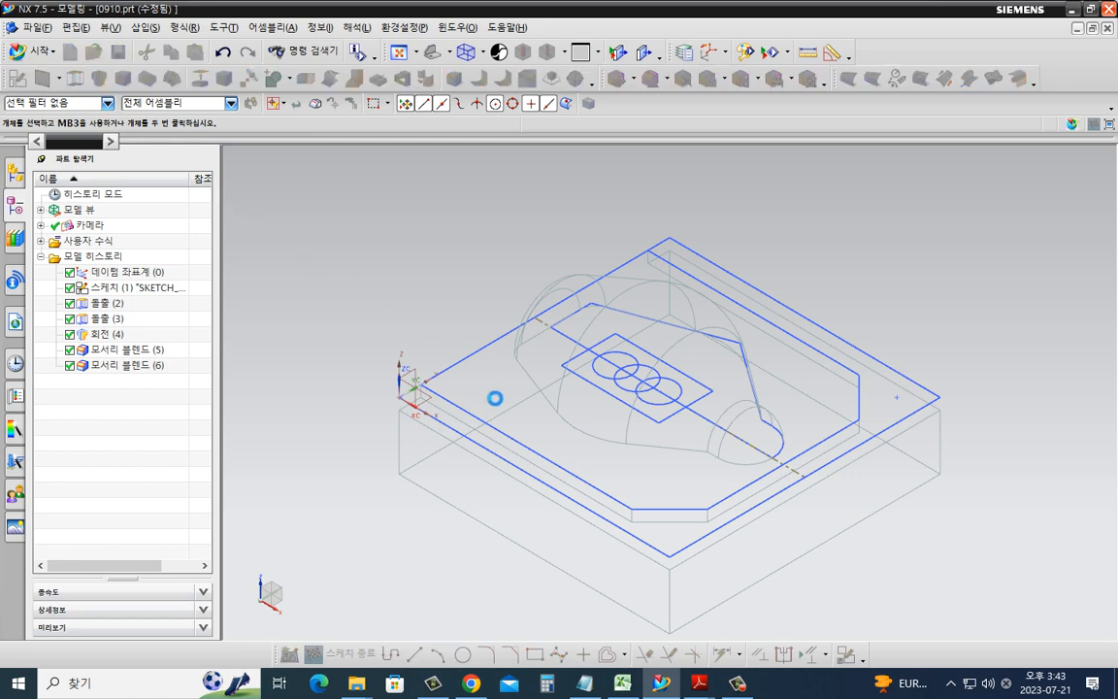
click(609, 393)
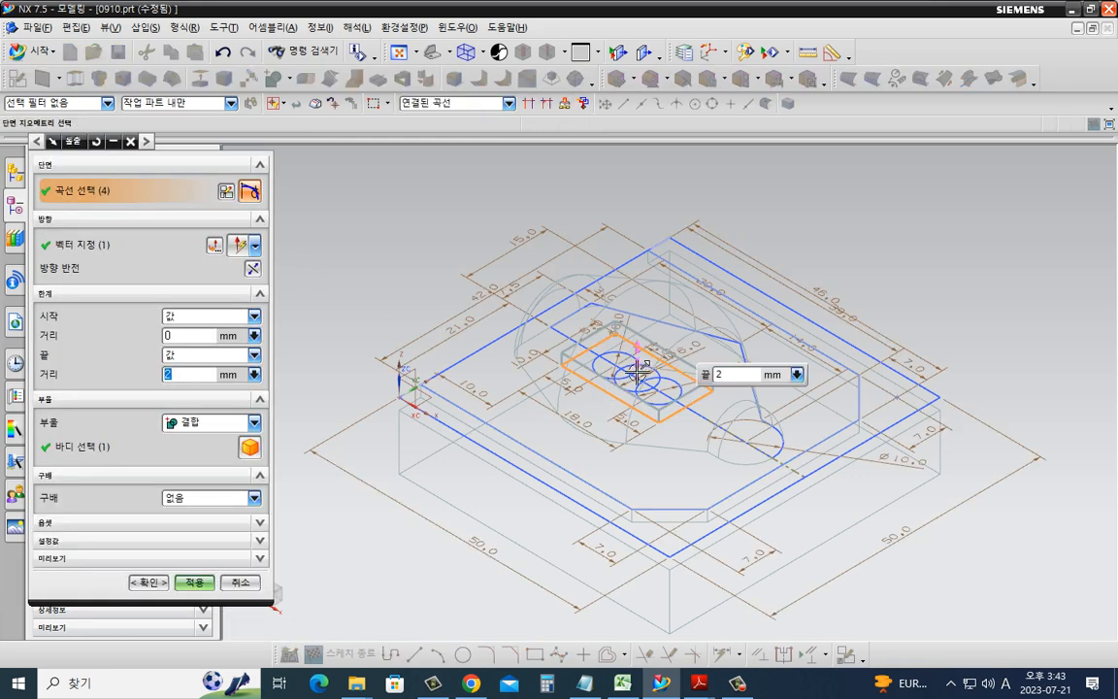
drag(636, 374, 637, 229)
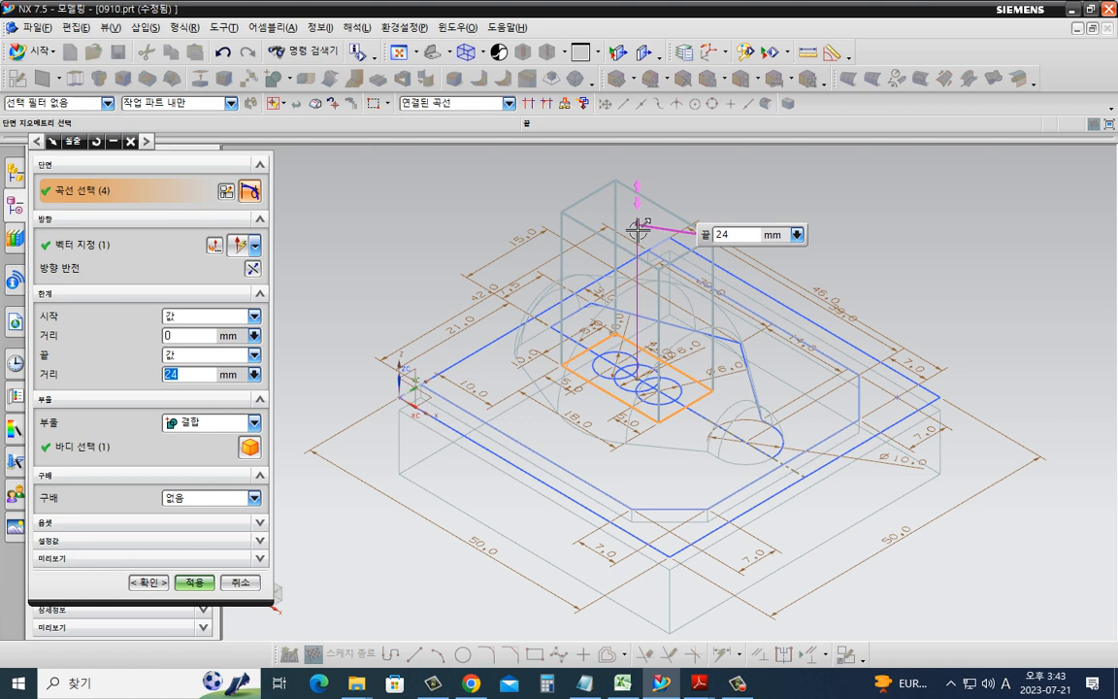
double_click(186, 335)
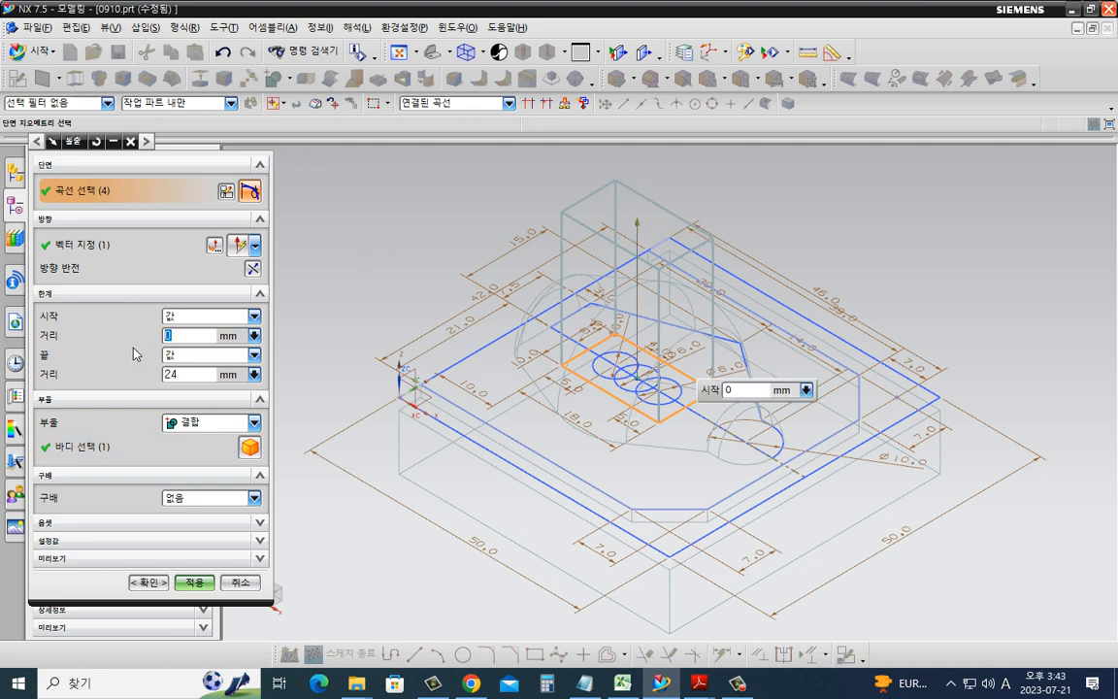
text(5)
key(Return)
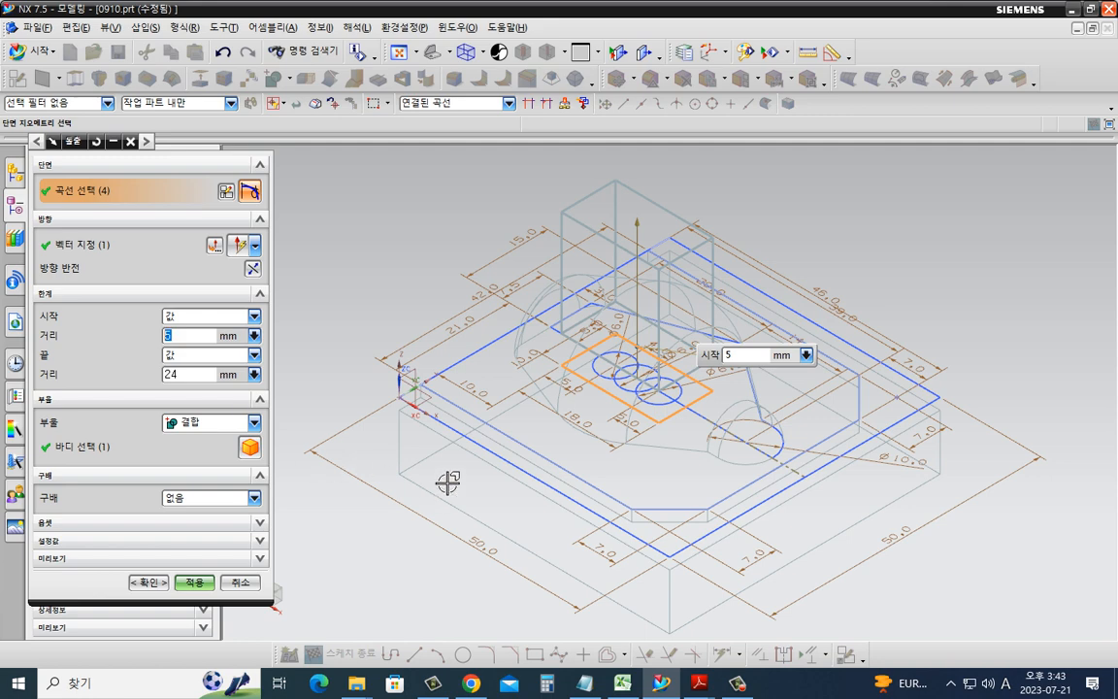
middle_drag(445, 479, 683, 462)
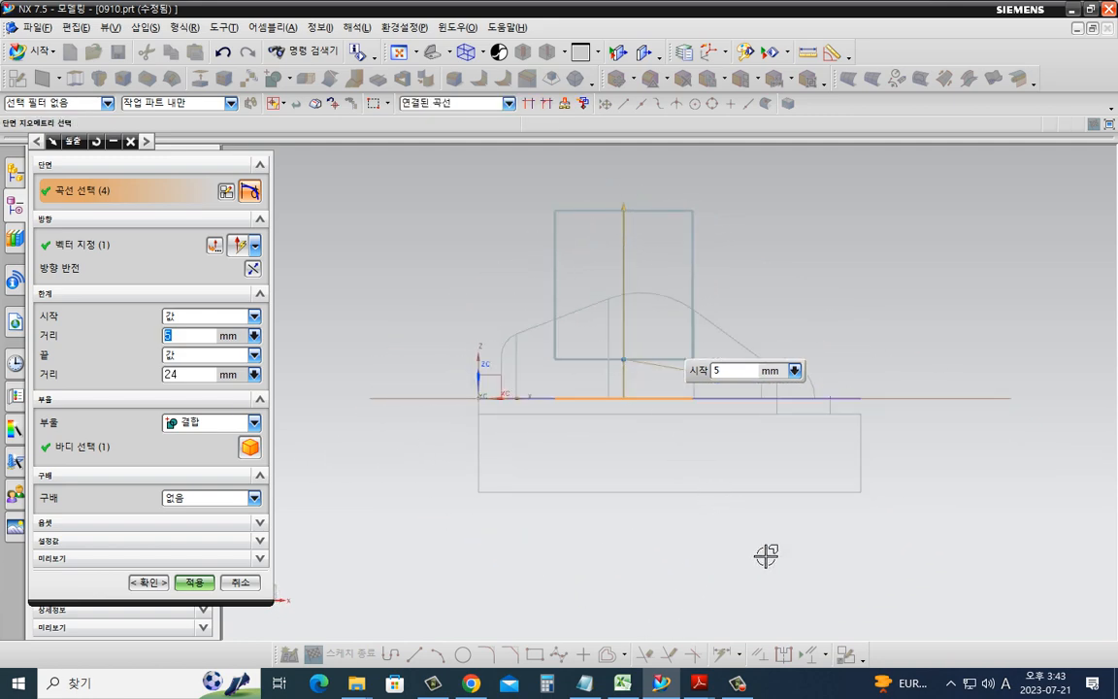
- Subtract the rectangle's extrusion from the body with a -20° draft from the start limit
click(209, 423)
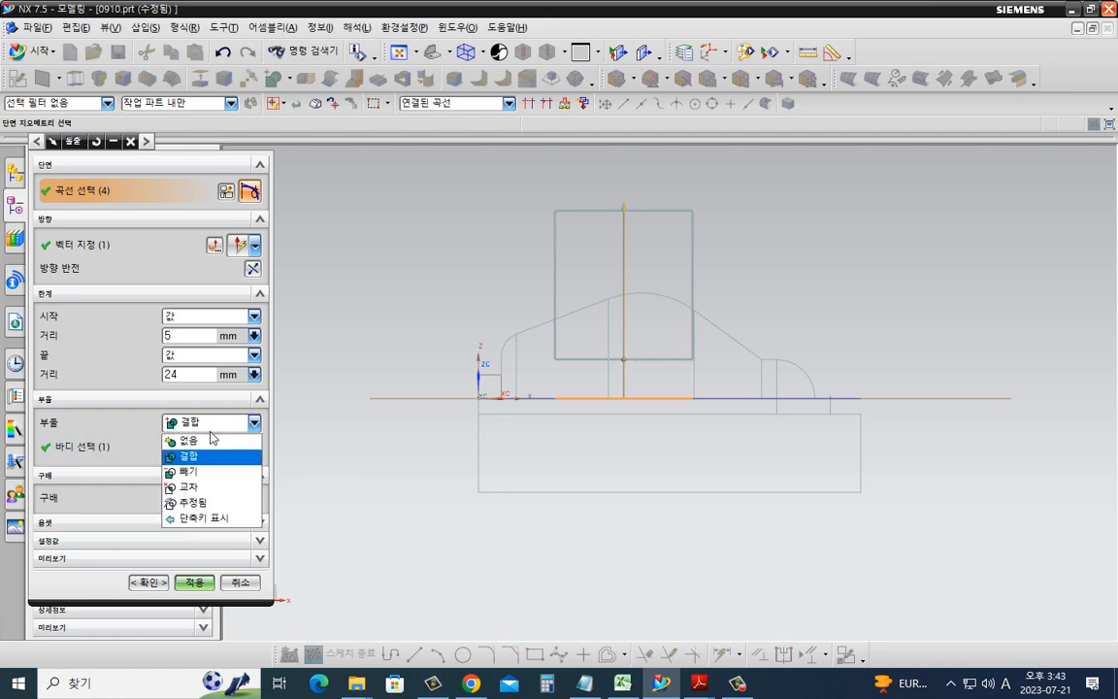
click(219, 471)
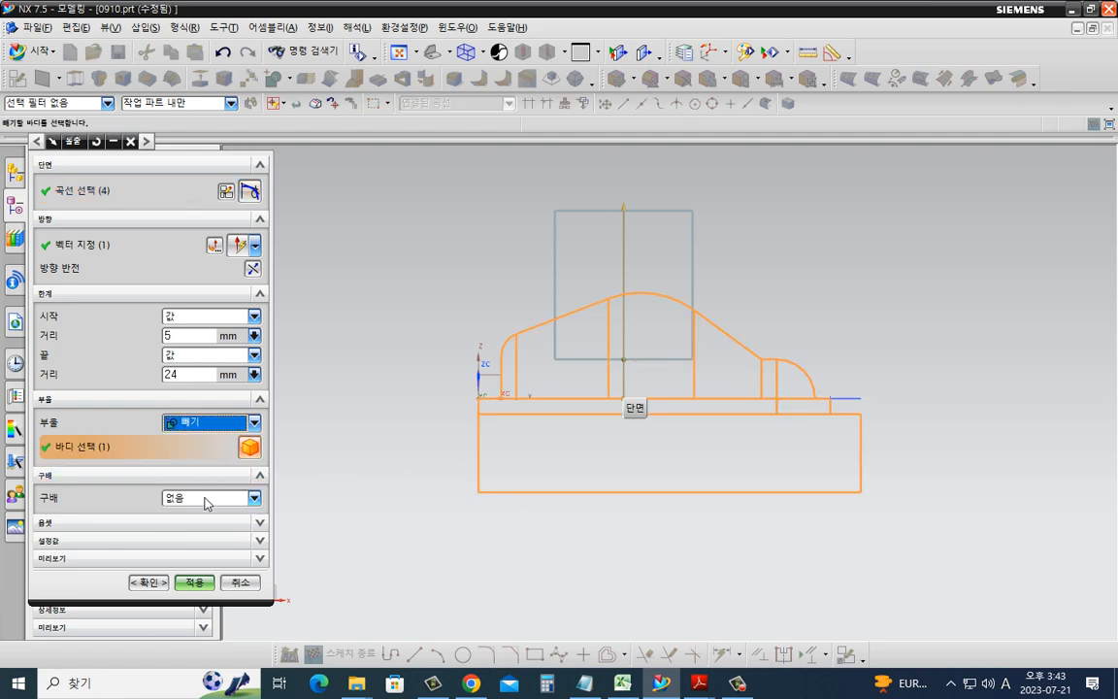
click(210, 498)
click(206, 527)
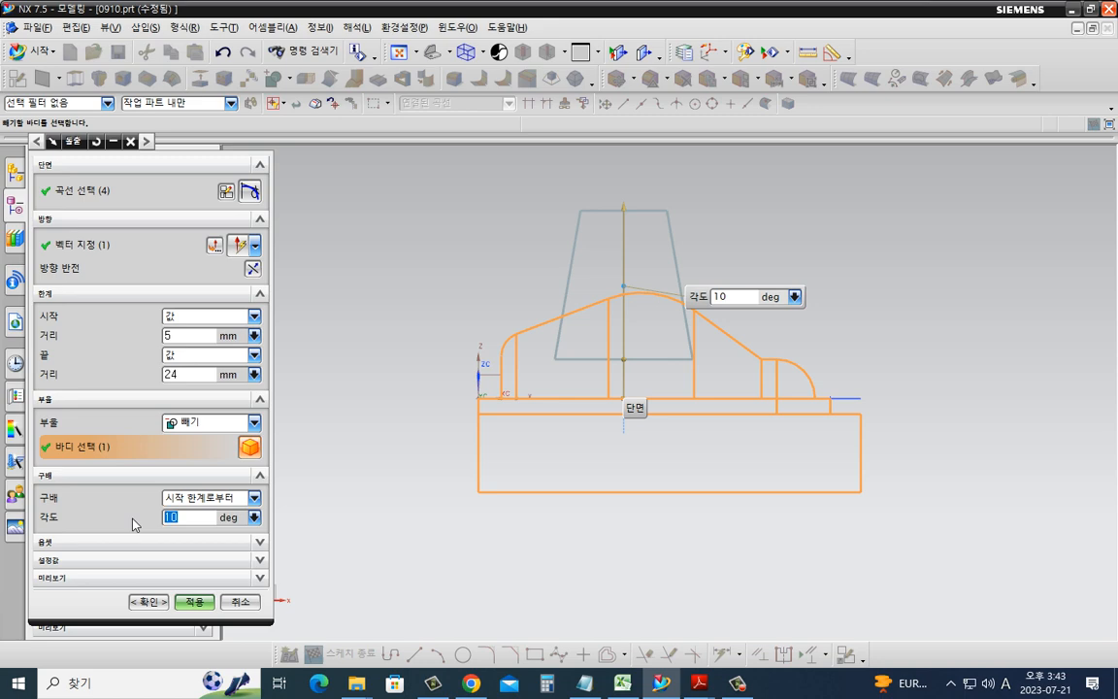
text(20)
key(Return)
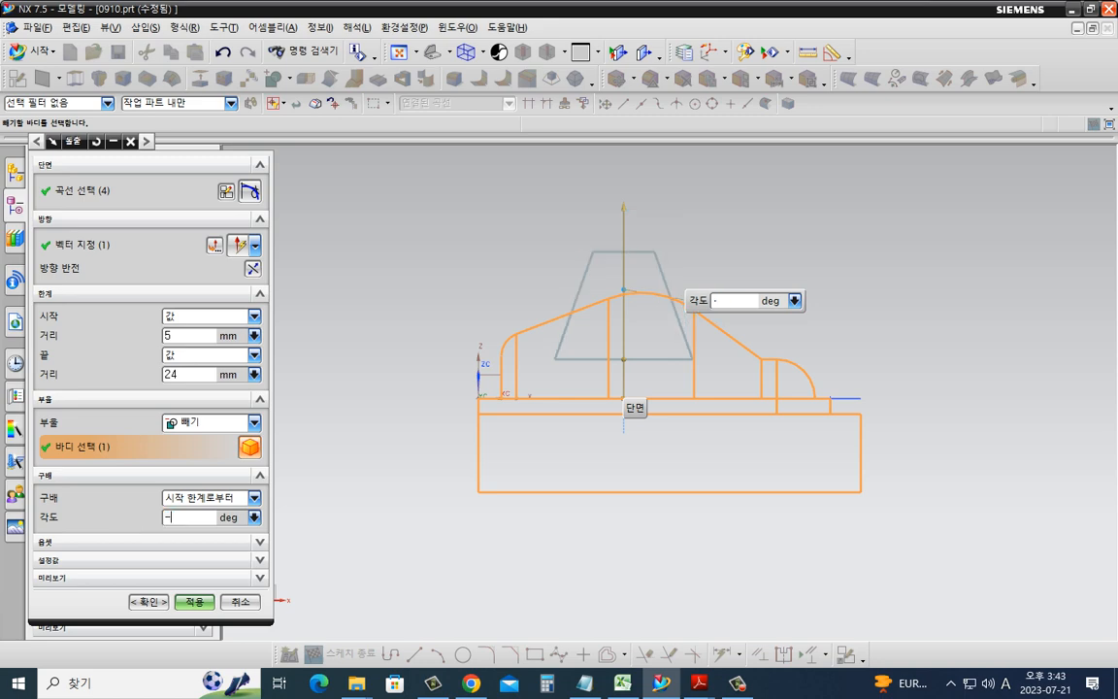
text(-20)
key(Return)
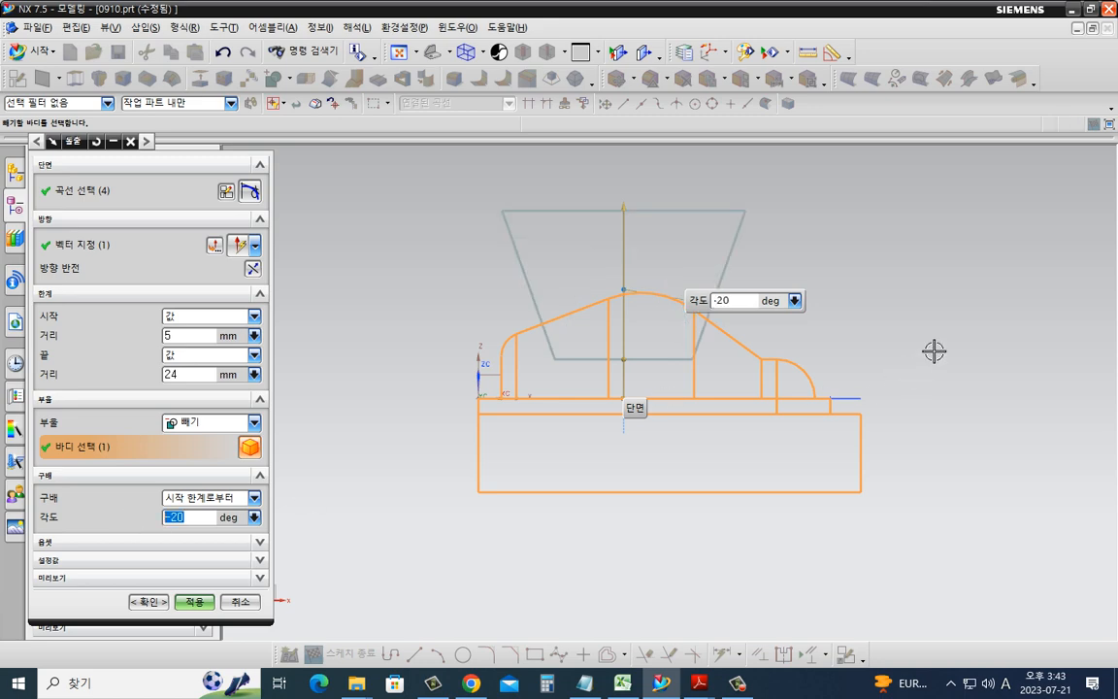
middle_drag(934, 350, 875, 380)
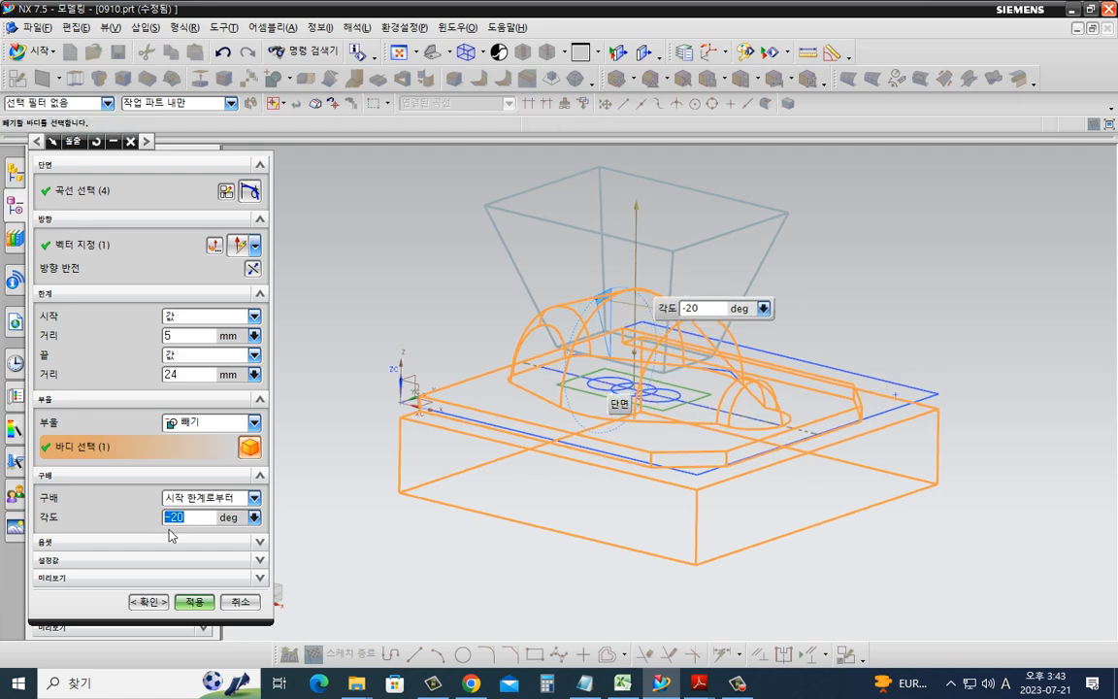
click(160, 603)
- Return to shaded display and create a new sketch on the flat floor of the tapered pocket
right_click(375, 344)
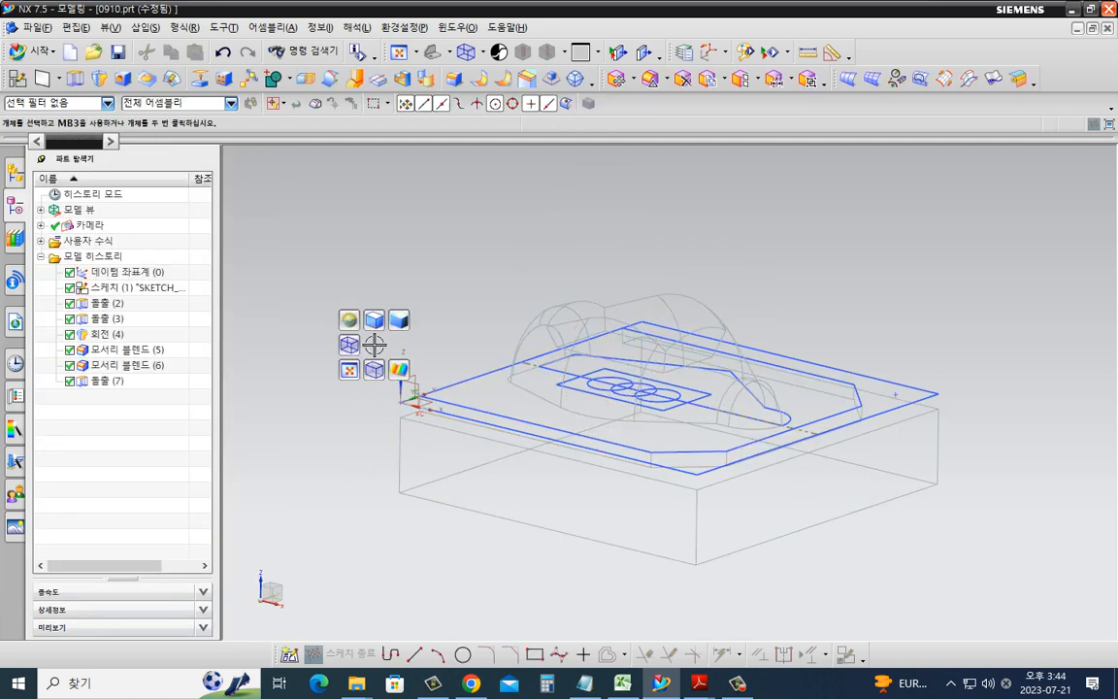
click(375, 323)
mouse_move(374, 325)
middle_down()
mouse_move(385, 328)
mouse_move(375, 363)
mouse_move(379, 347)
middle_up()
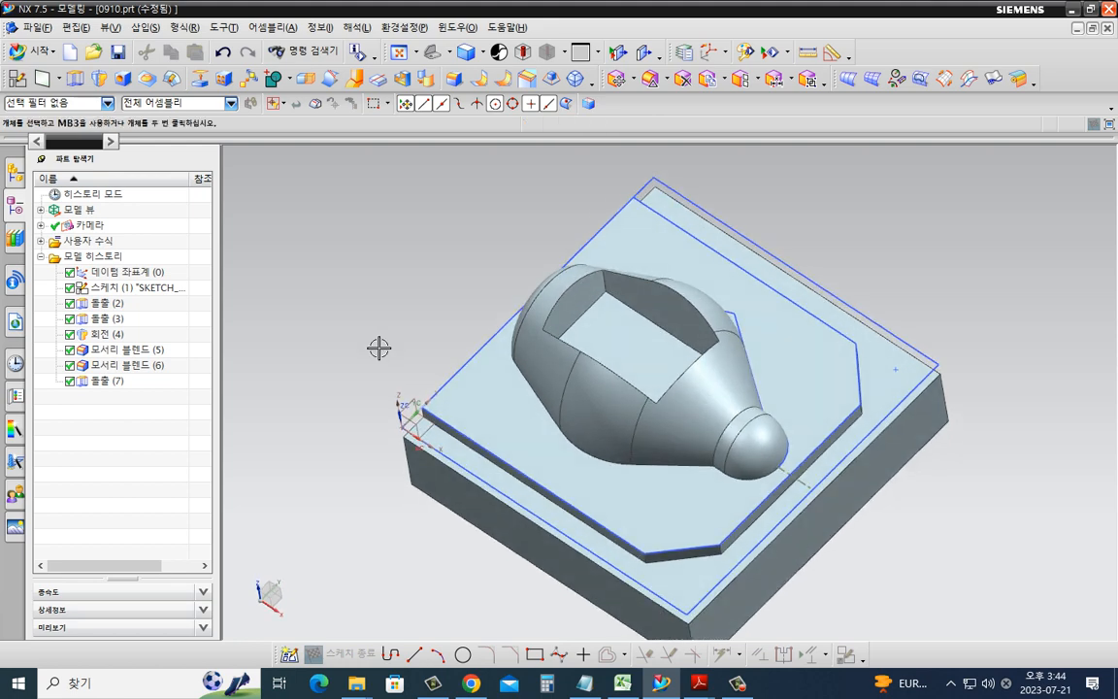
click(660, 361)
key(Escape)
middle_drag(412, 298, 419, 275)
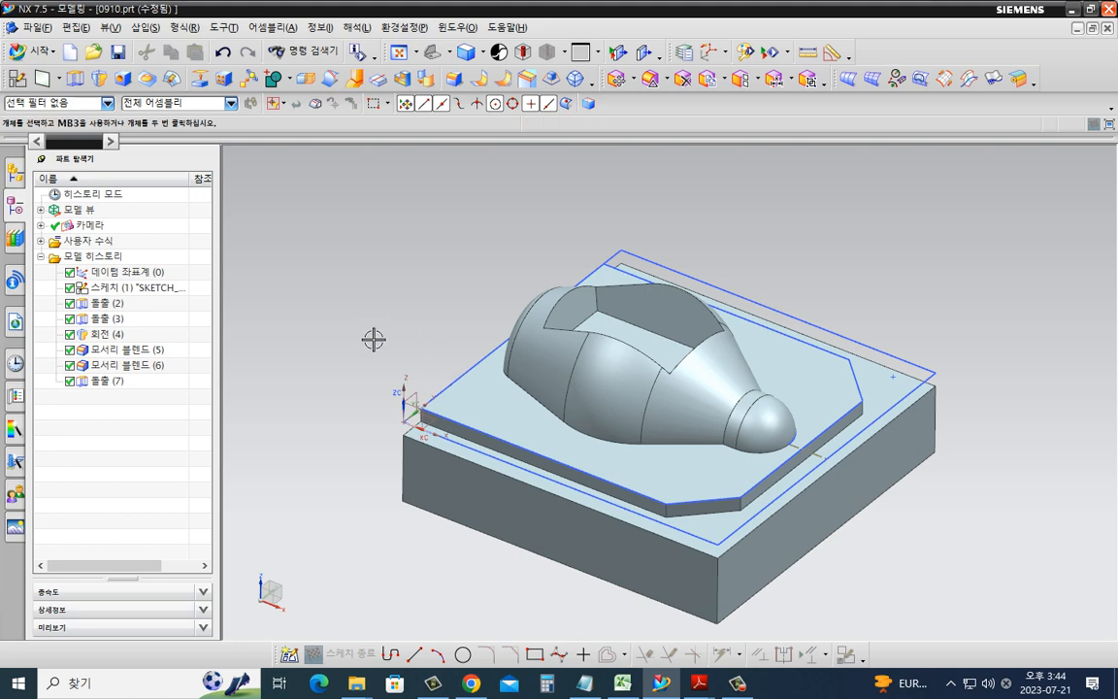
mouse_move(350, 262)
middle_down()
mouse_move(382, 297)
mouse_move(593, 353)
middle_up()
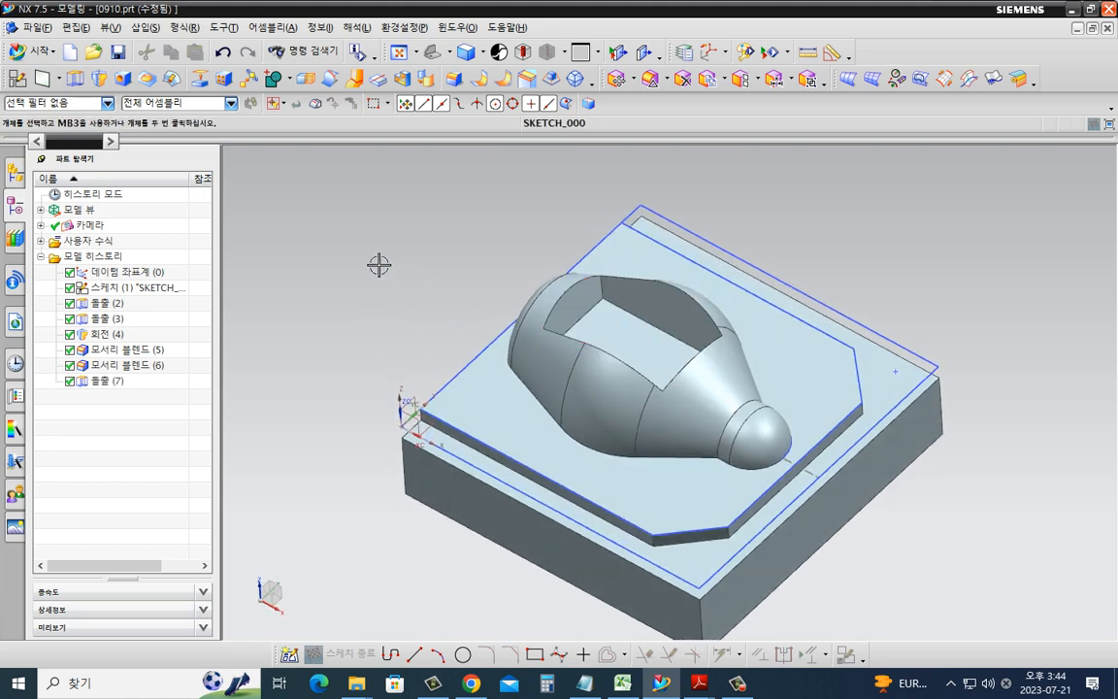
click(16, 79)
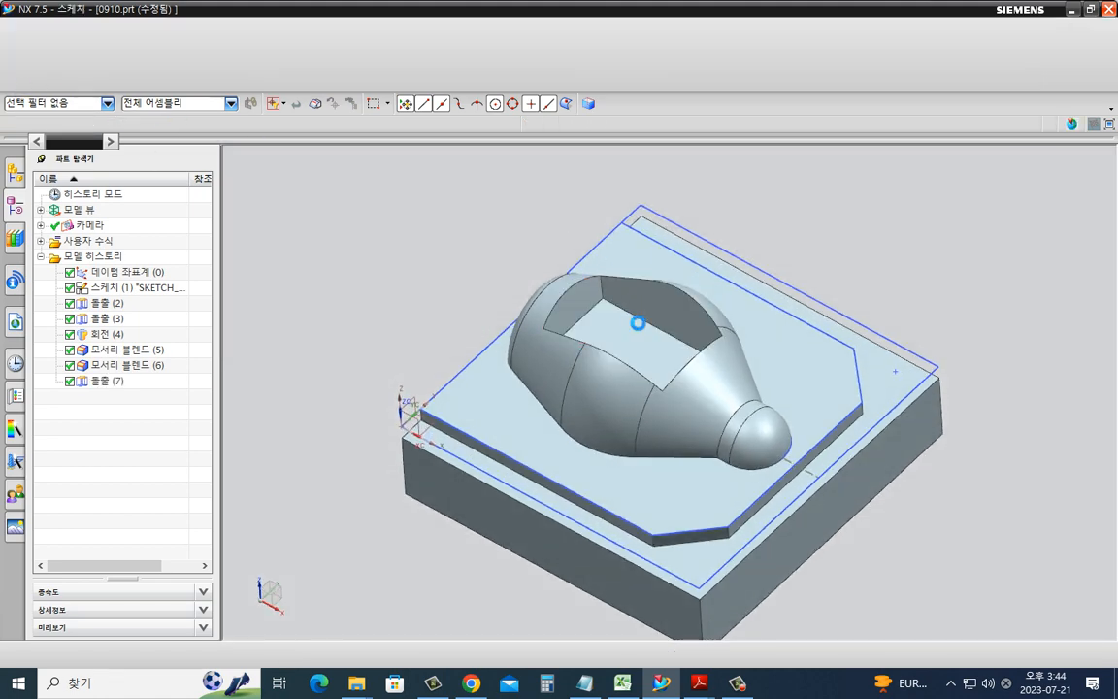
click(628, 343)
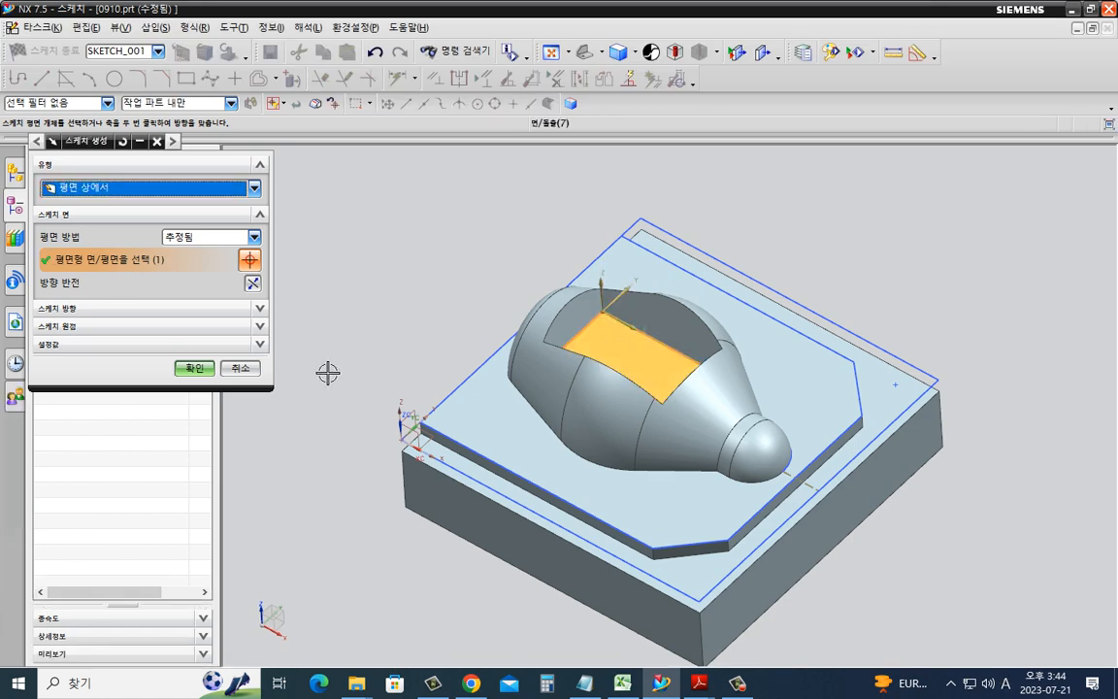
click(194, 368)
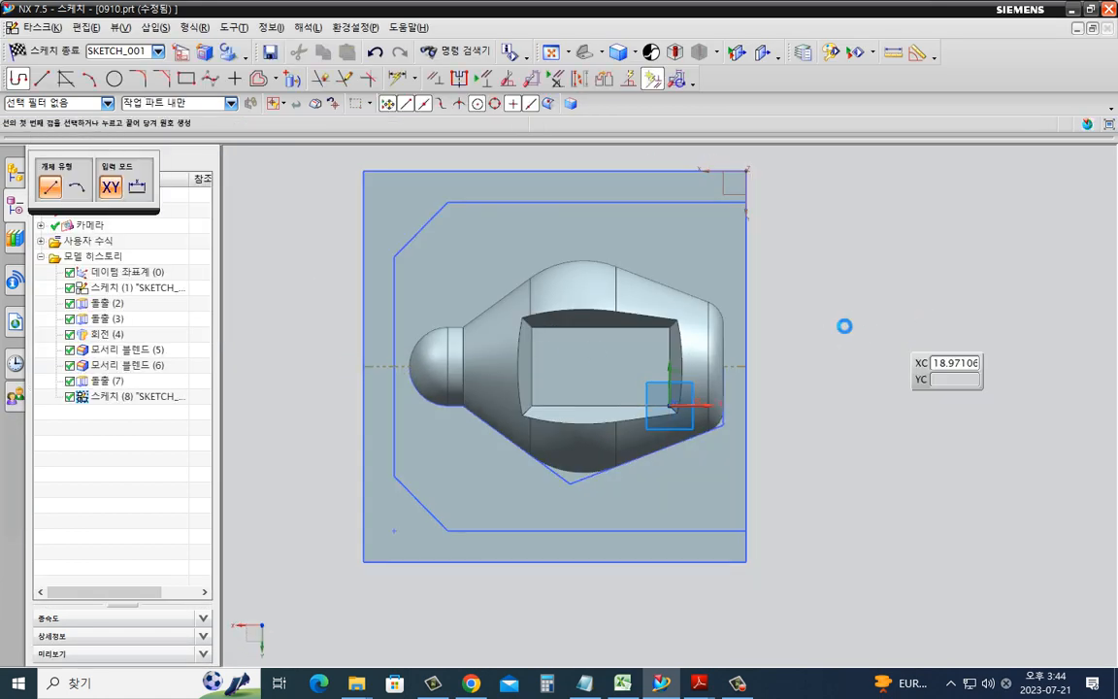
- Project the base sketch's three overlapping circles onto the pocket-floor sketch and finish the sketch
mouse_move(843, 324)
middle_down()
mouse_move(657, 407)
mouse_move(661, 537)
mouse_move(816, 358)
mouse_move(807, 464)
mouse_move(739, 473)
middle_up()
mouse_move(407, 297)
right_down()
mouse_move(386, 282)
mouse_move(381, 307)
right_up()
mouse_move(451, 404)
shift+middle_down()
mouse_move(392, 344)
mouse_move(343, 320)
shift+middle_up()
click(292, 79)
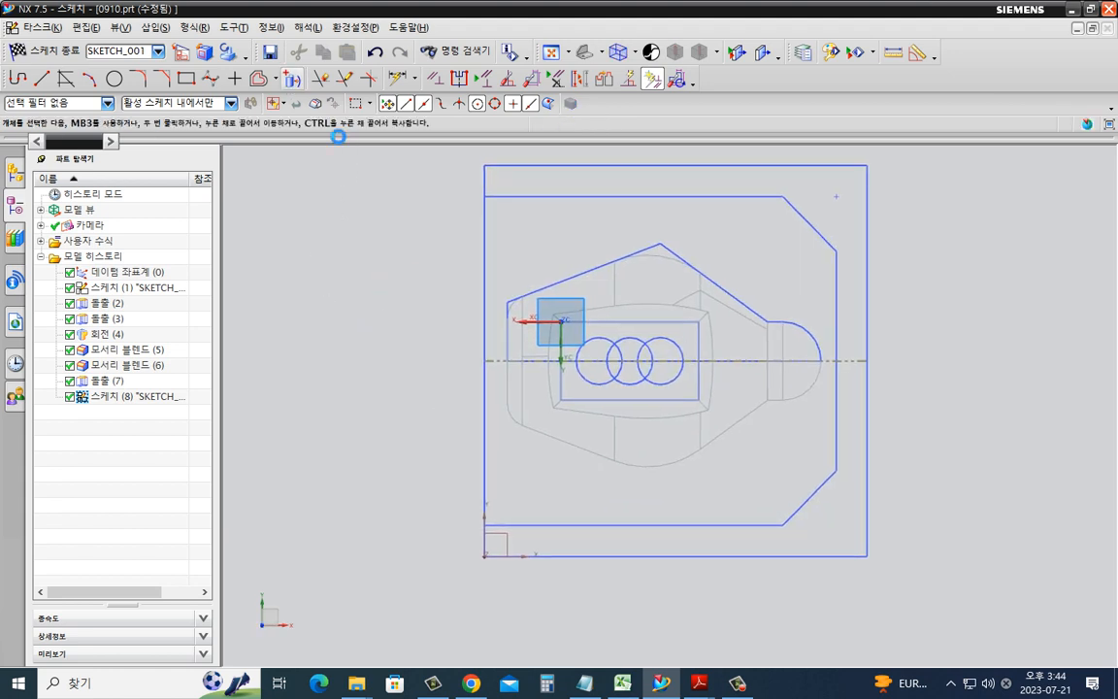
click(611, 342)
click(644, 343)
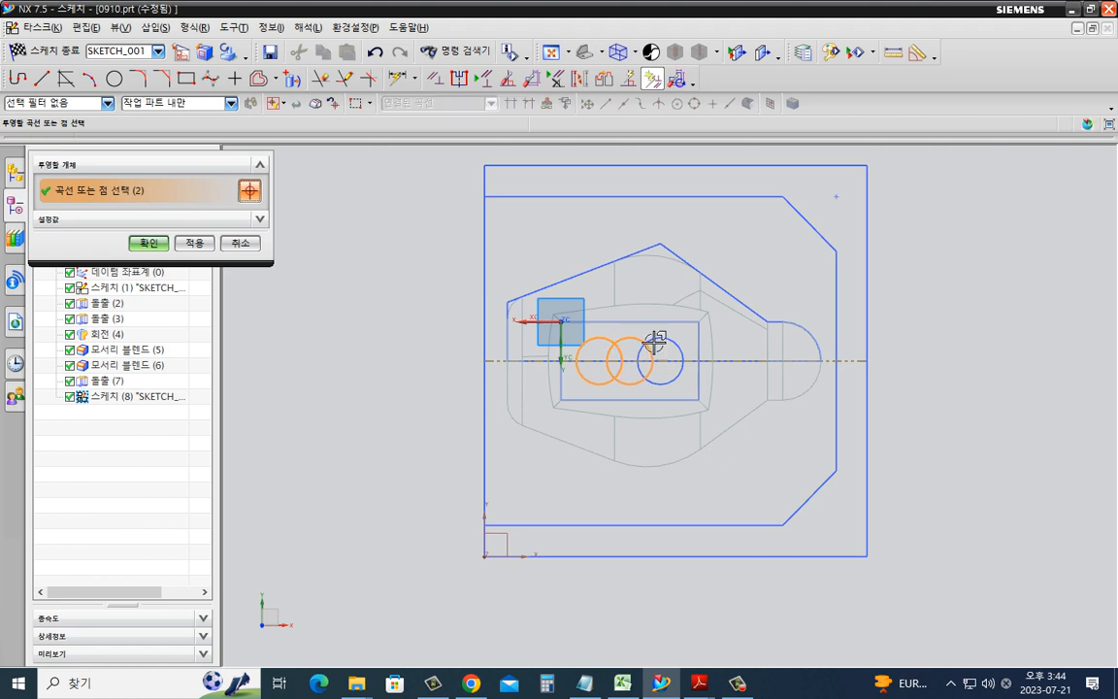
click(148, 243)
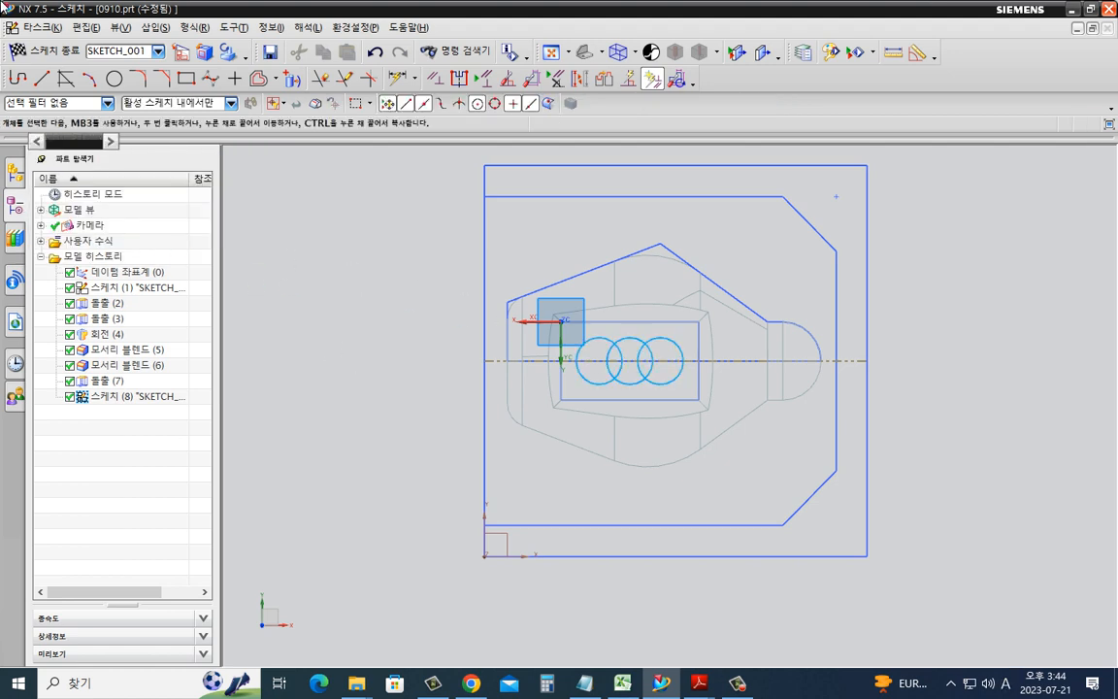
click(43, 50)
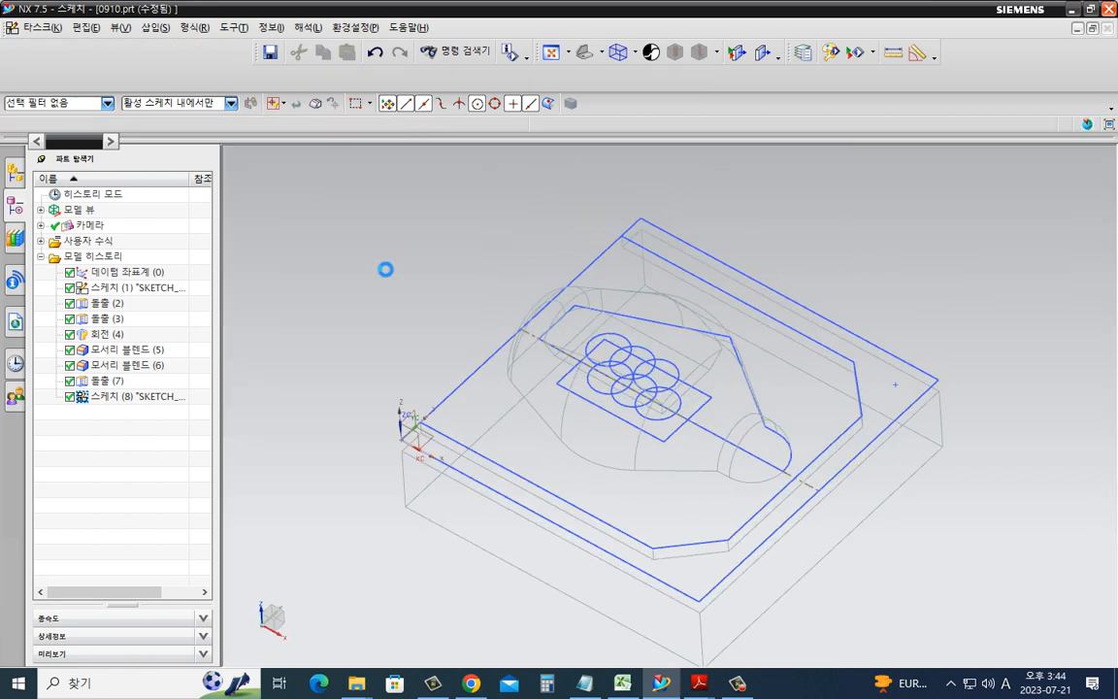
- Return to shaded display and set up the Sphere command with the arc type and a Unite boolean on the body
right_drag(369, 258, 369, 236)
mouse_move(382, 241)
middle_down()
mouse_move(385, 259)
mouse_move(372, 265)
middle_up()
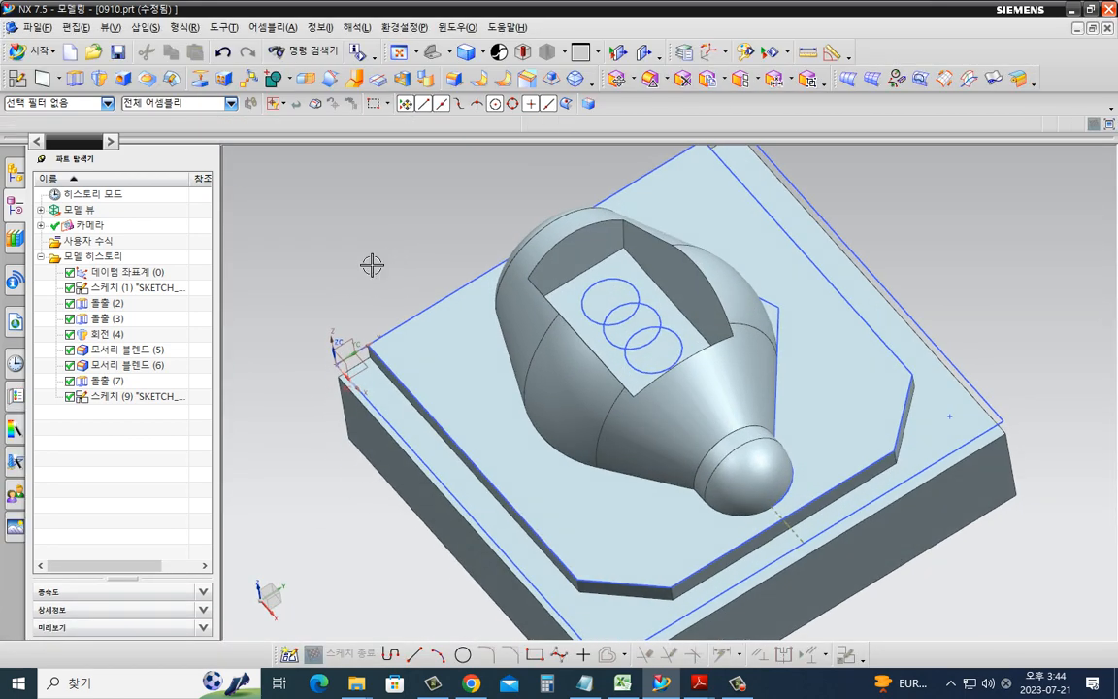
click(148, 29)
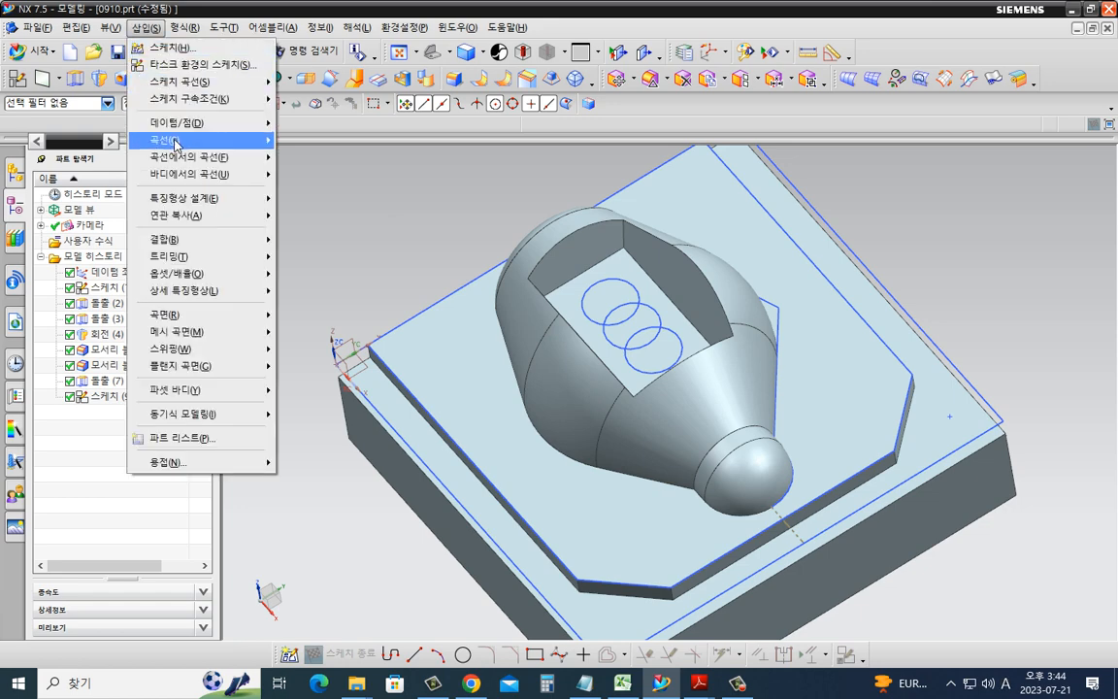
mouse_move(260, 208)
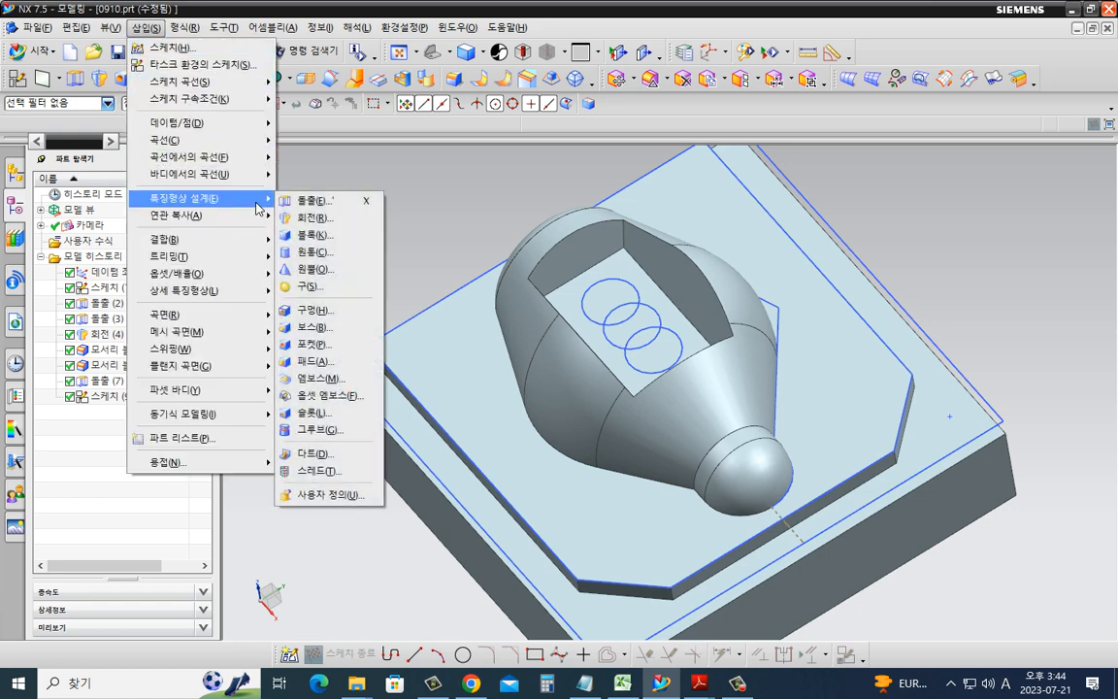
click(297, 286)
click(116, 189)
click(109, 205)
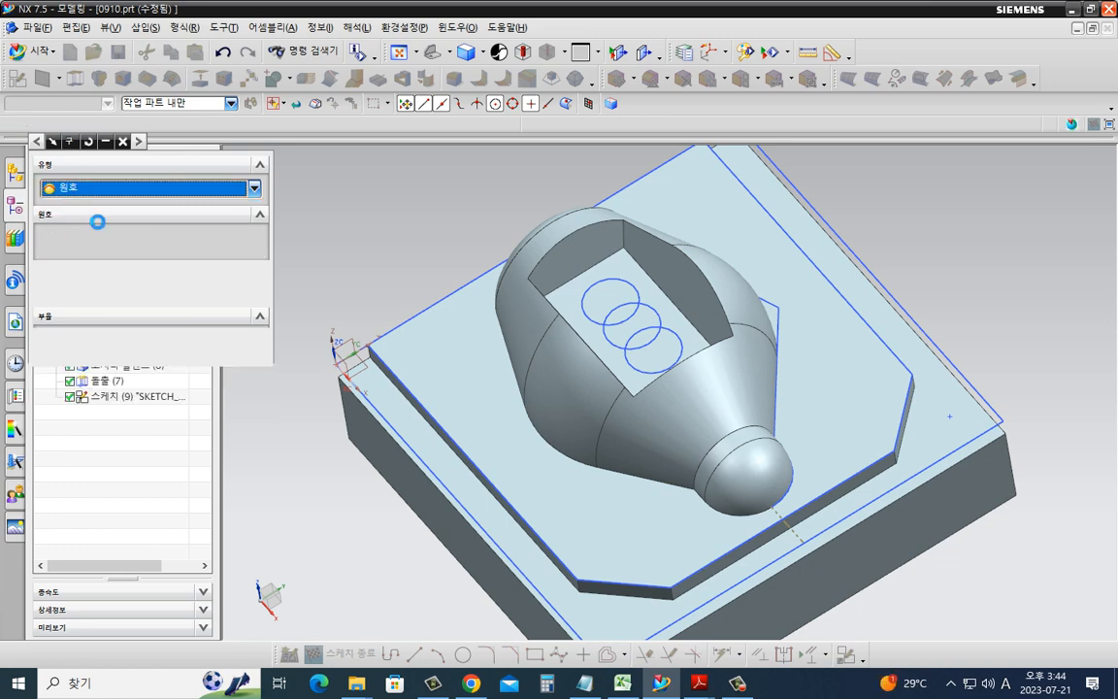
click(205, 293)
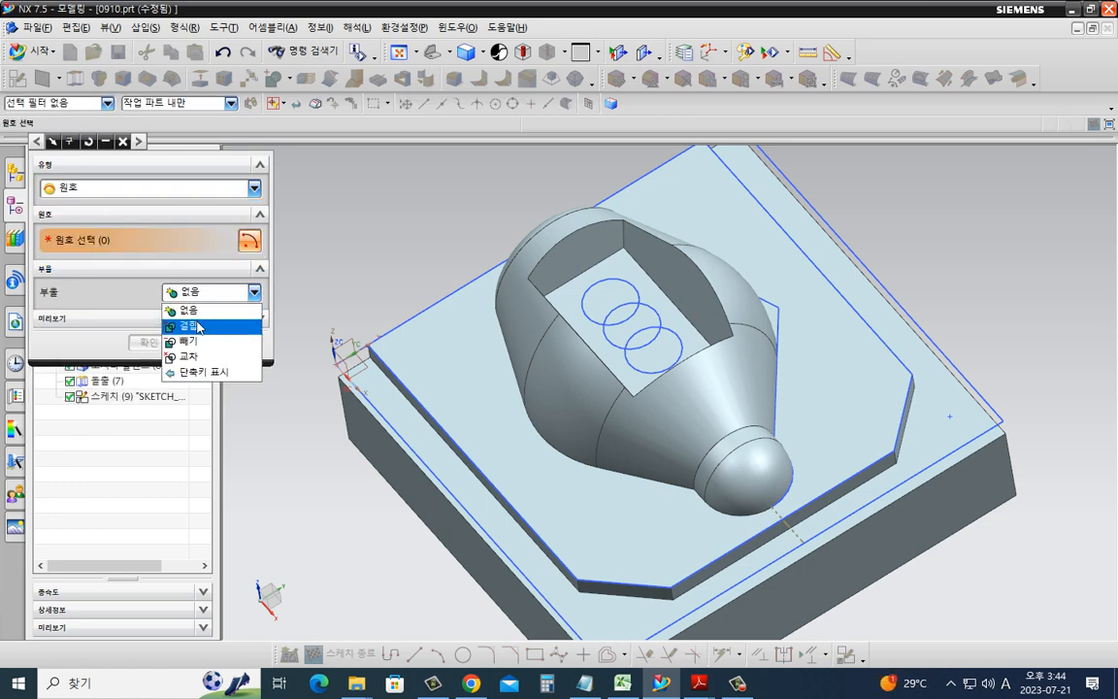
click(186, 319)
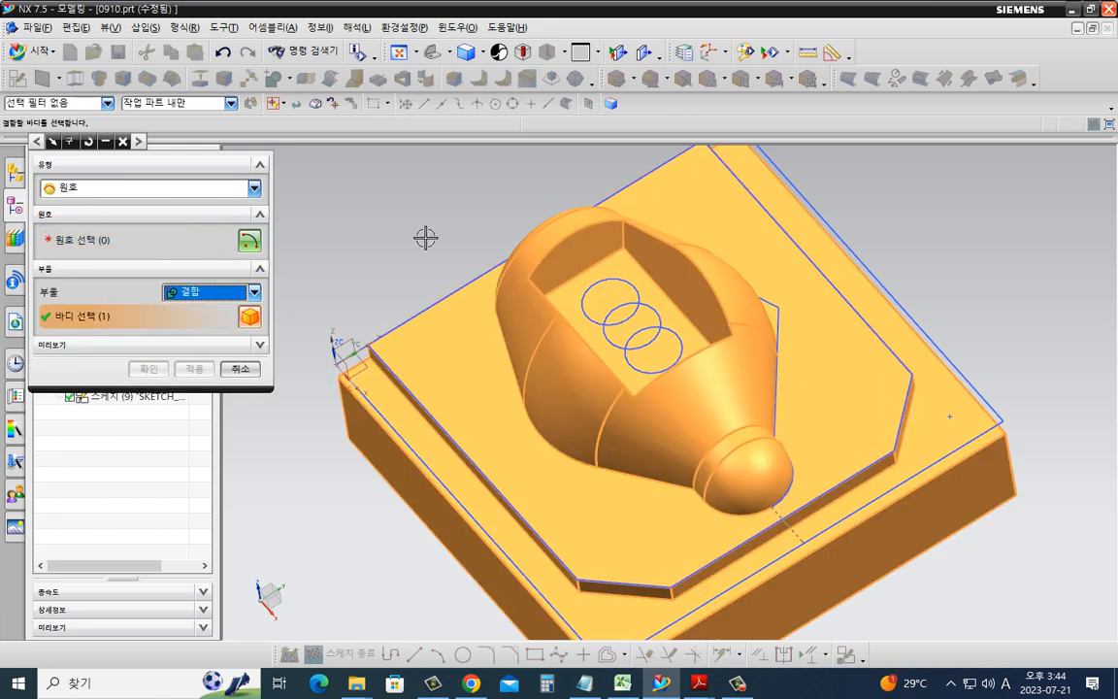
- Create a united sphere on each of the three overlapping circles on the pocket floor
click(135, 251)
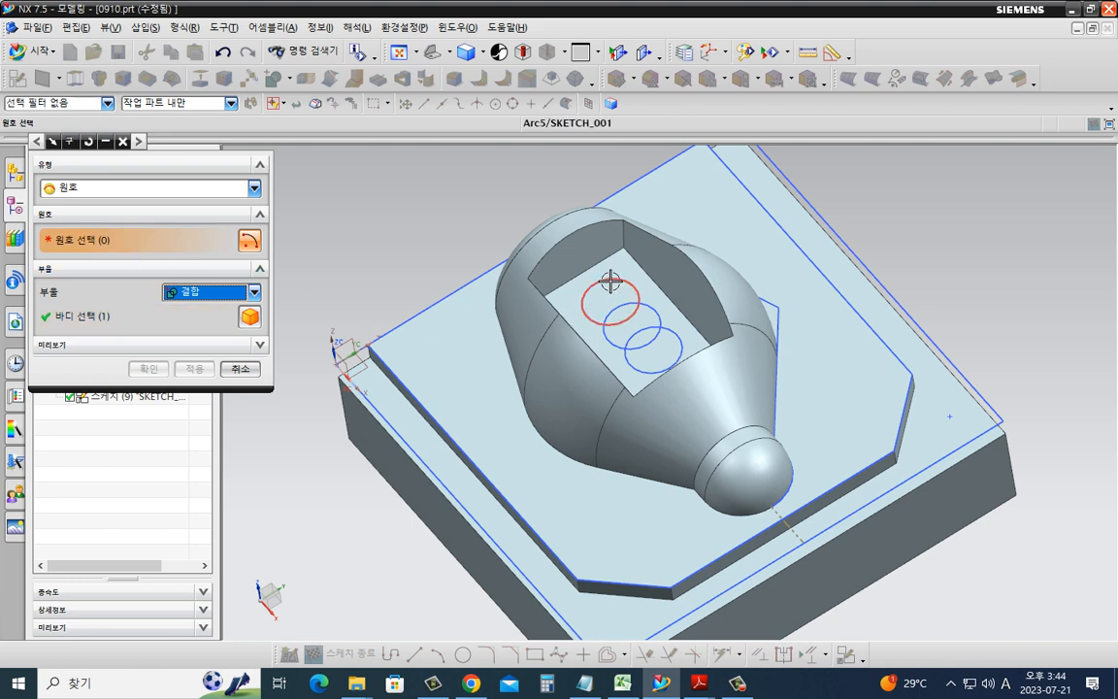
click(649, 312)
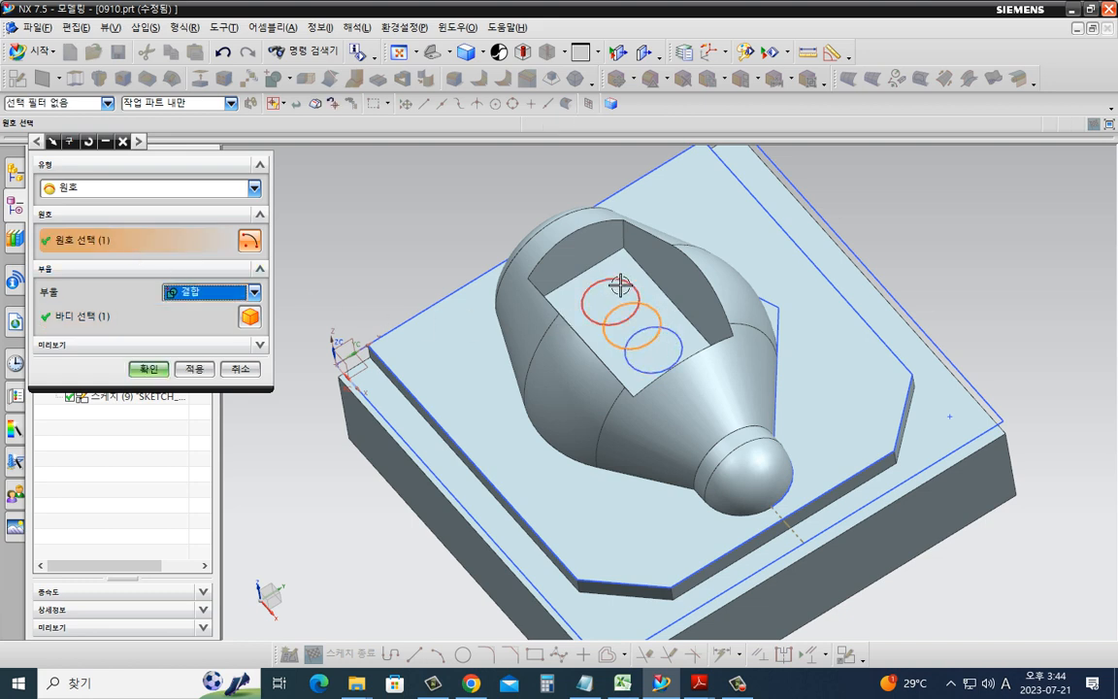
click(619, 285)
click(197, 368)
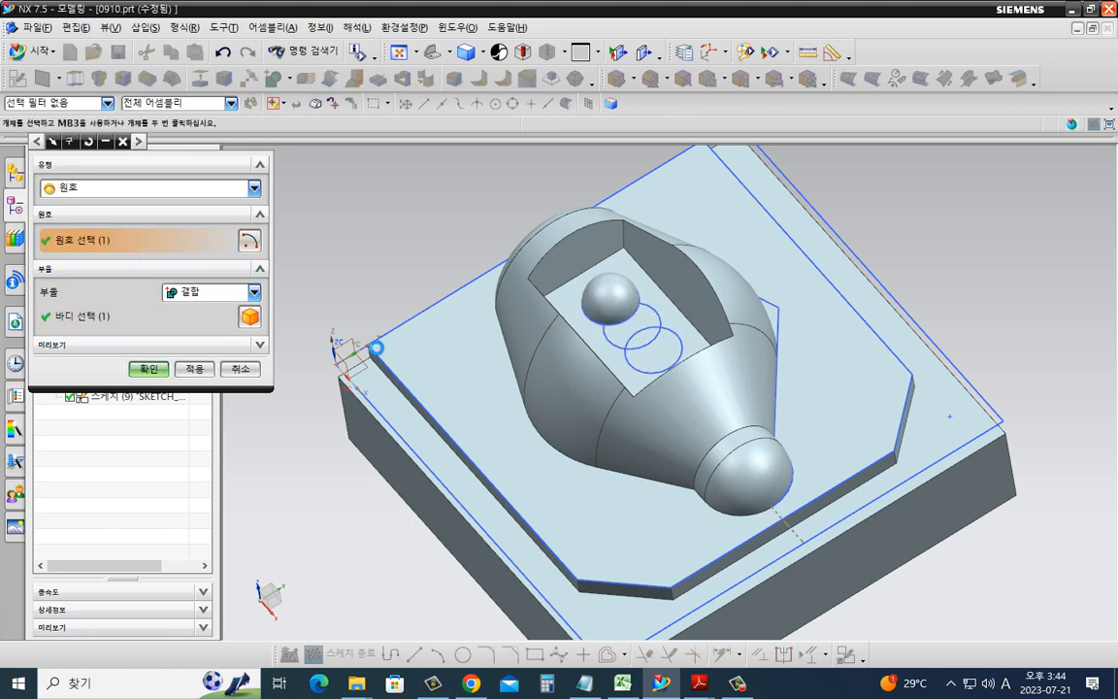
click(655, 311)
click(197, 369)
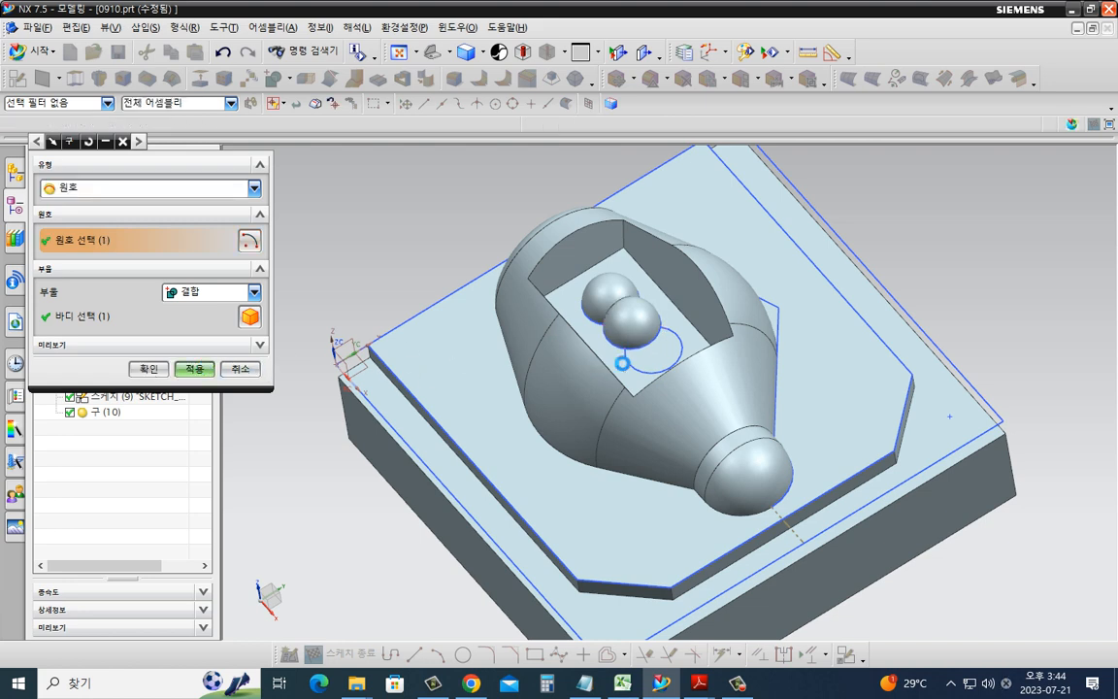
click(674, 332)
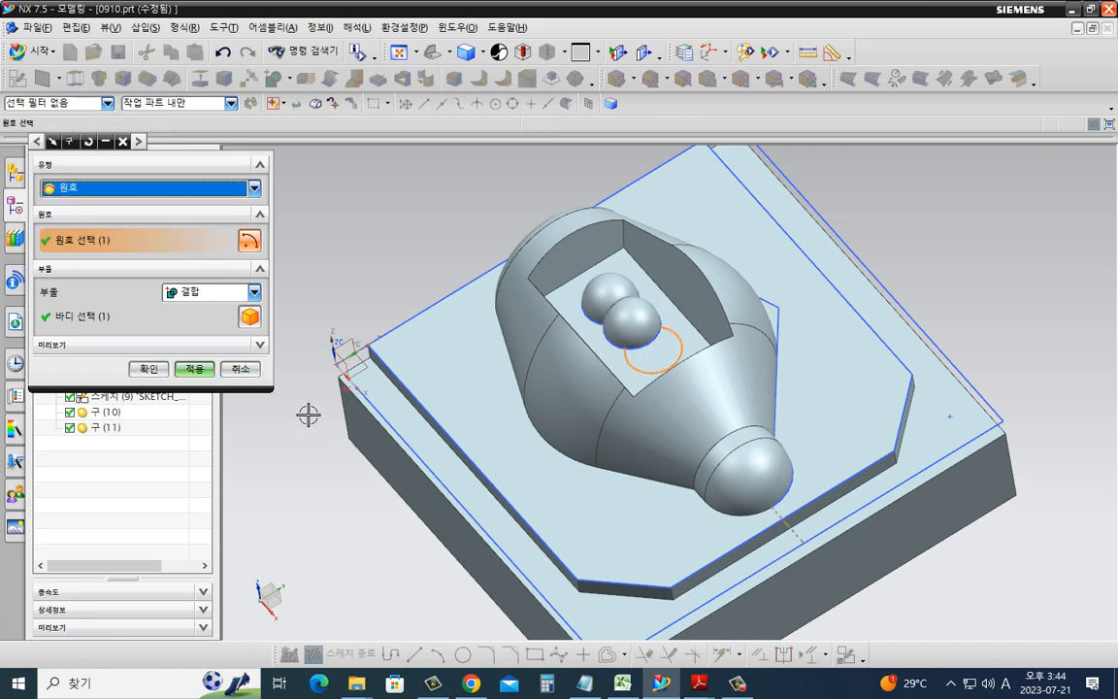
click(194, 369)
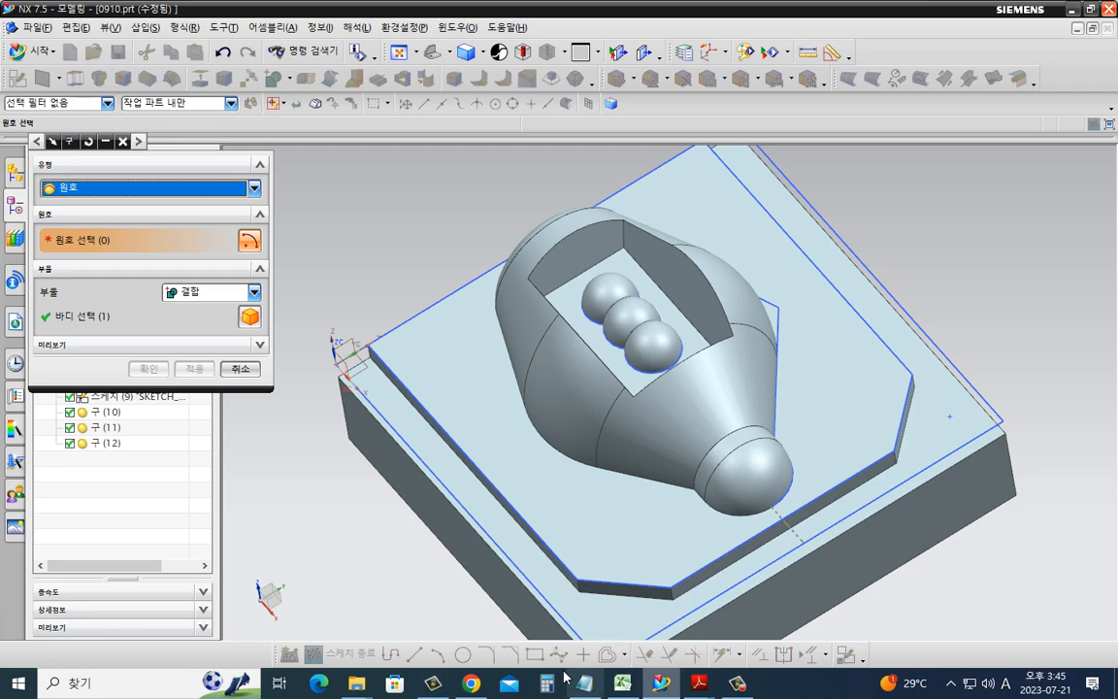
key(ctrl+2)
mouse_move(692, 252)
mouse_down()
mouse_move(743, 279)
mouse_move(770, 342)
mouse_up()
drag(549, 345, 591, 433)
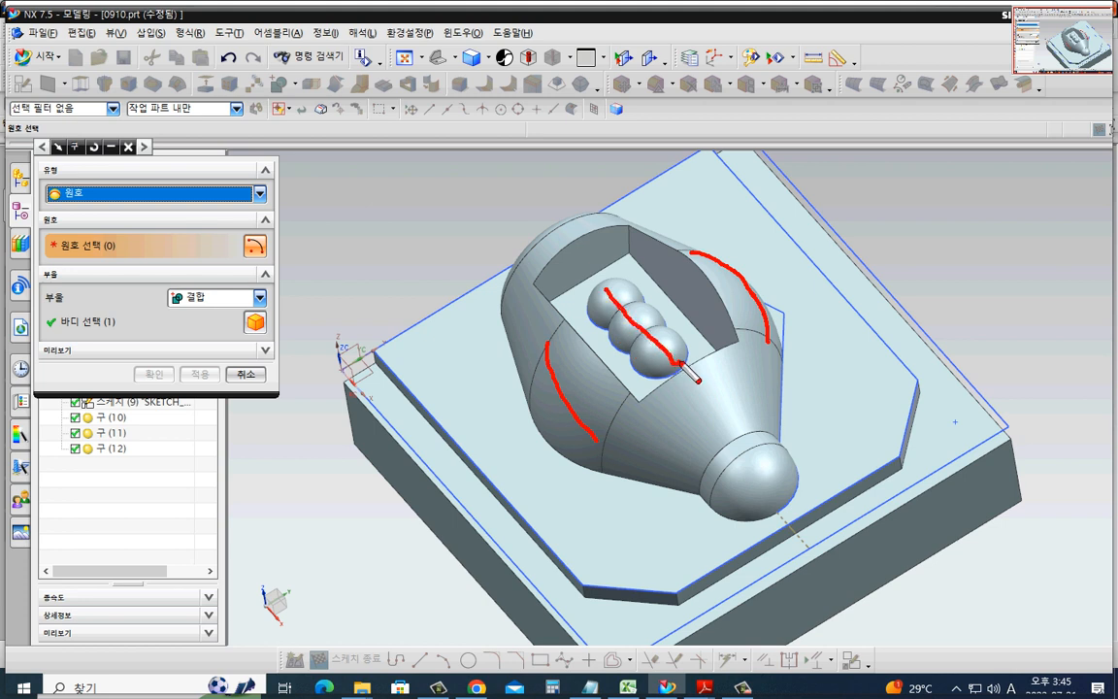
drag(678, 342, 650, 317)
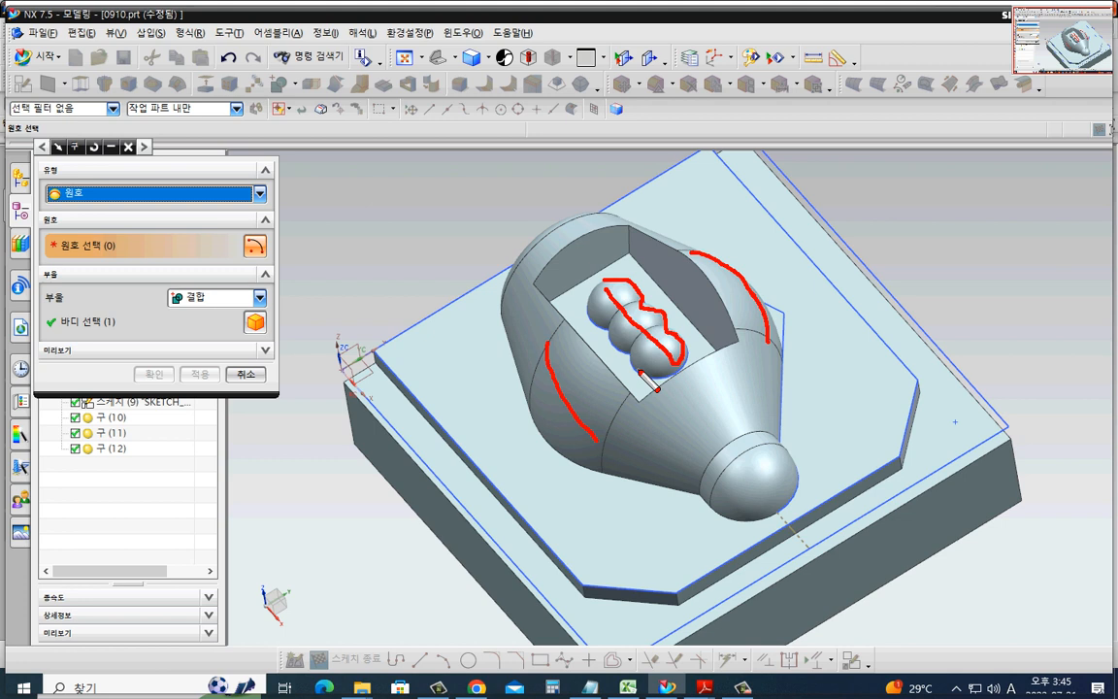
key(Escape)
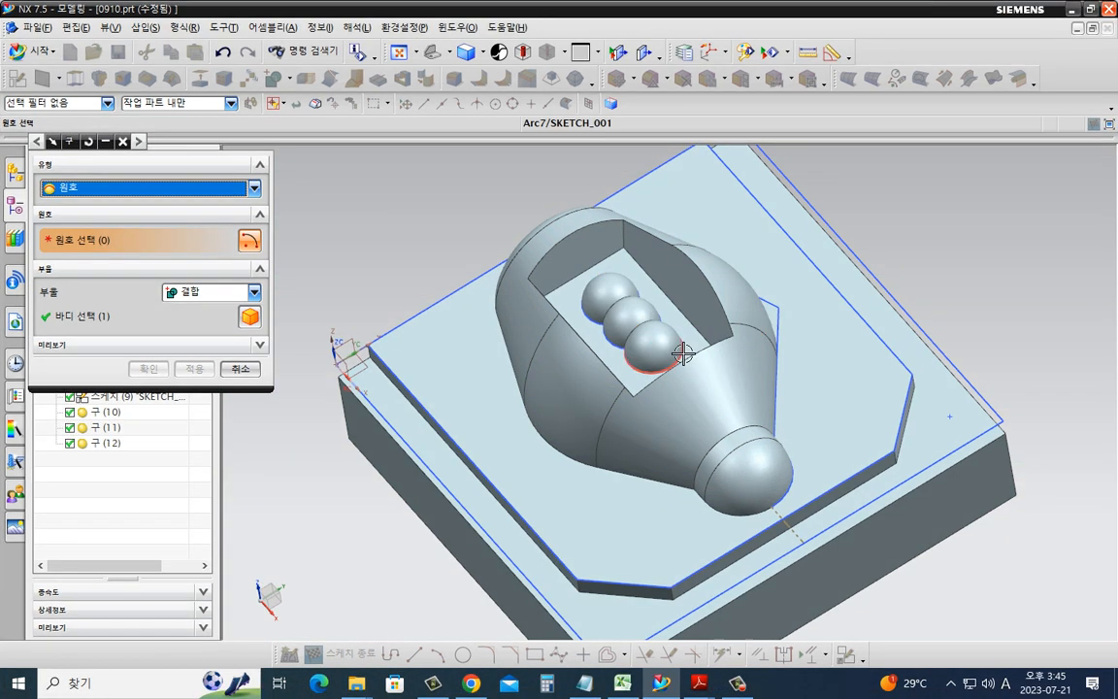
key(ctrl+2)
mouse_move(680, 359)
mouse_down()
mouse_move(607, 306)
mouse_move(626, 288)
mouse_up()
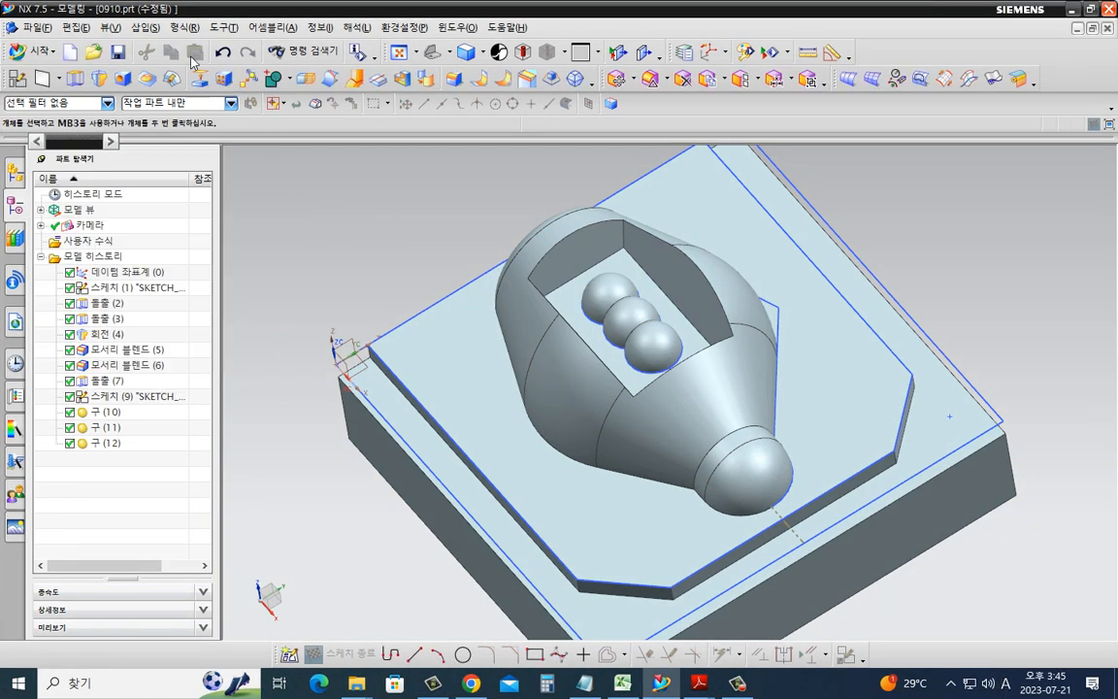
click(145, 27)
click(385, 292)
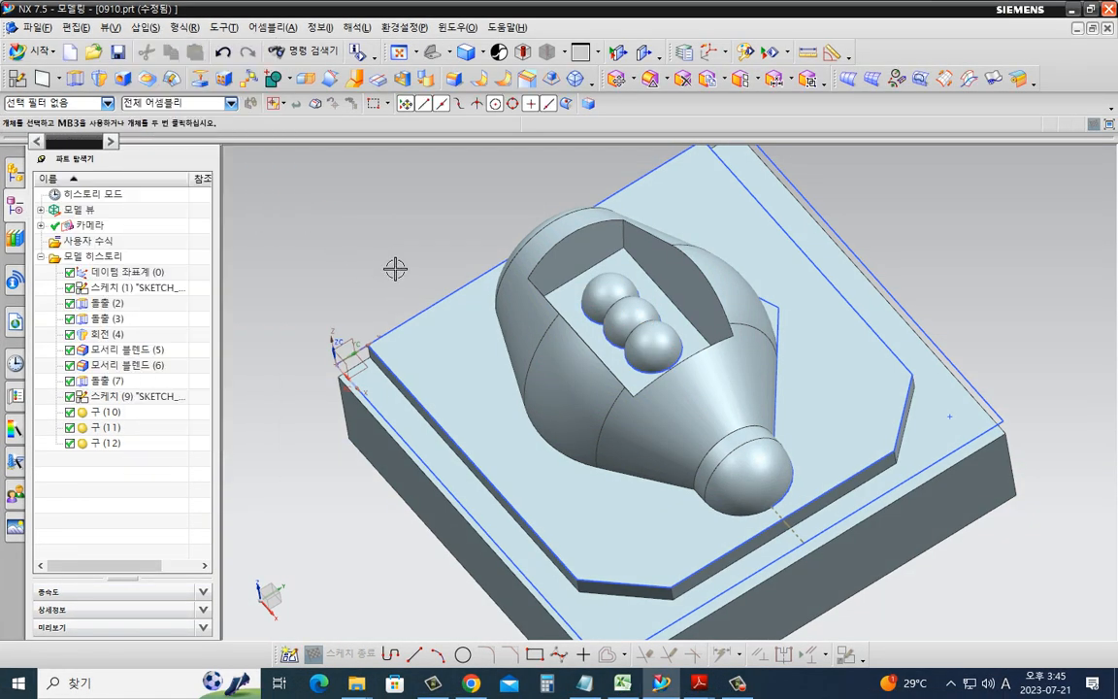
- Undo the three spheres in the pocket
key(ctrl+z)
key(ctrl+z)
key(ctrl+z)
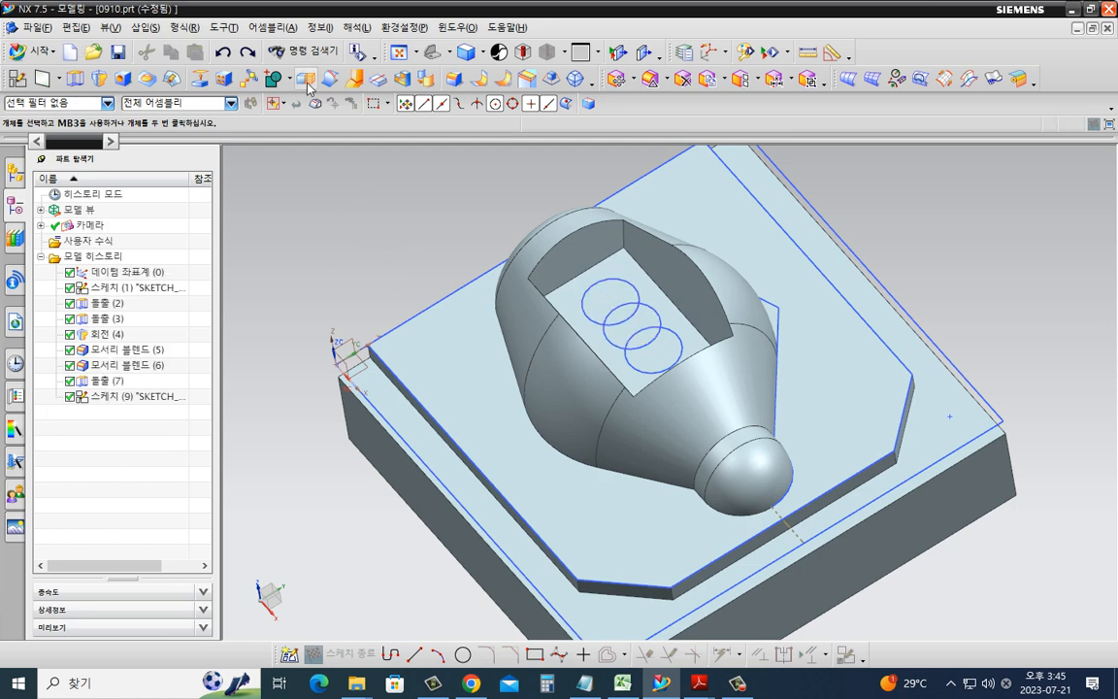
- Create an arc-type sphere united with the body on the pocket-floor circle farthest from the rounded nose
click(156, 28)
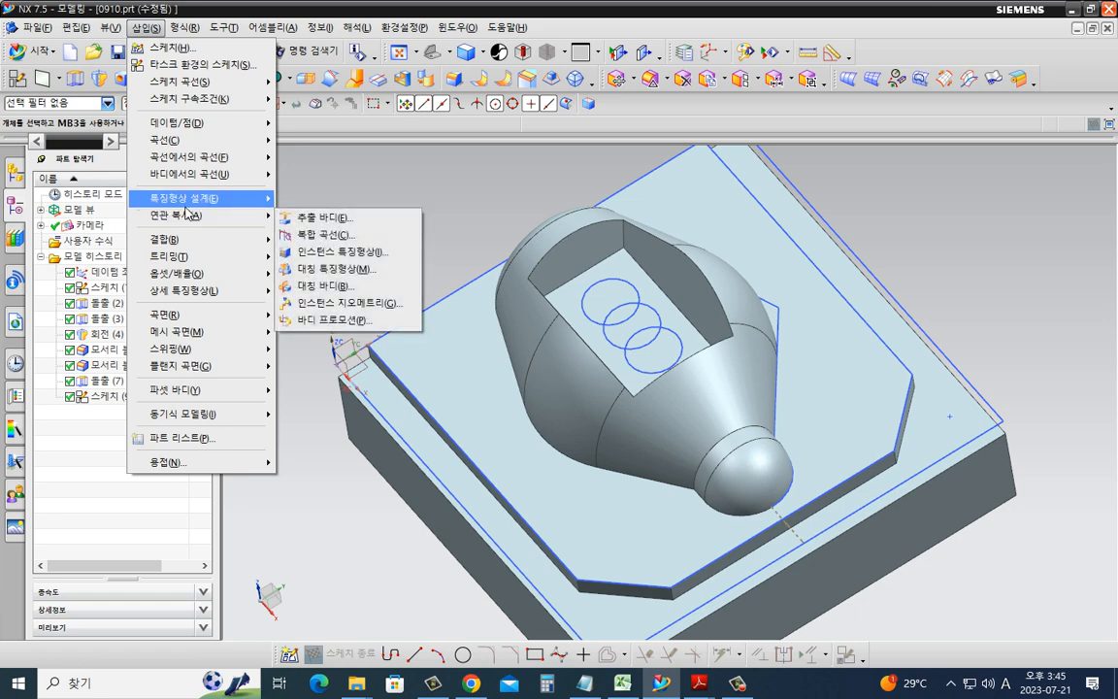
click(311, 286)
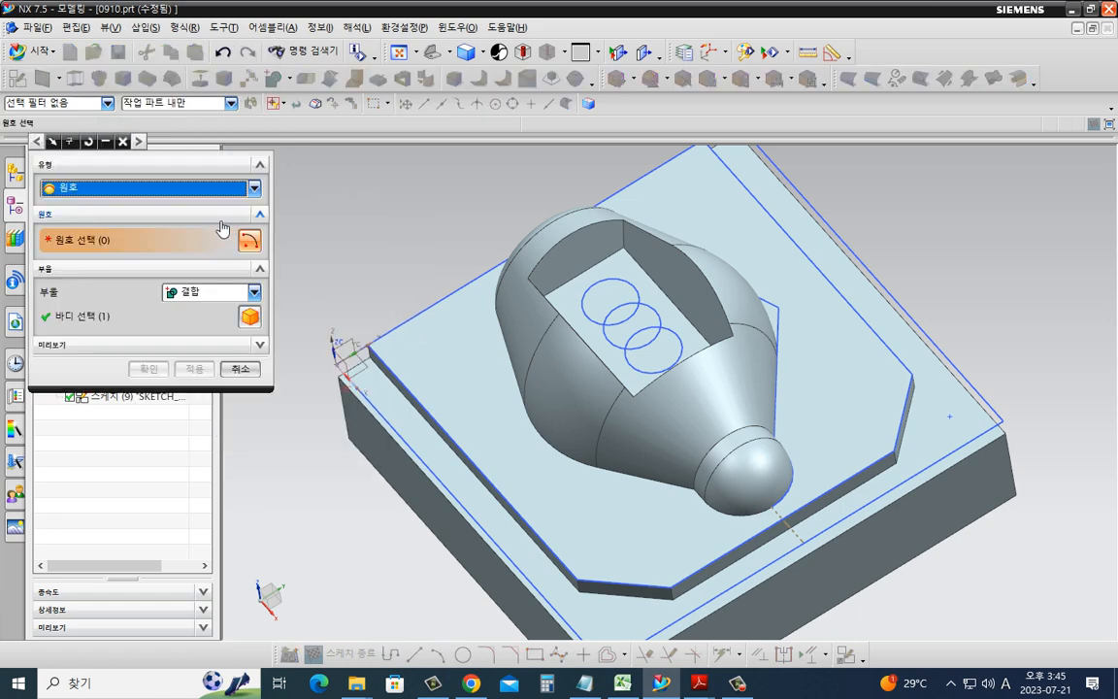
click(160, 190)
click(94, 223)
click(599, 279)
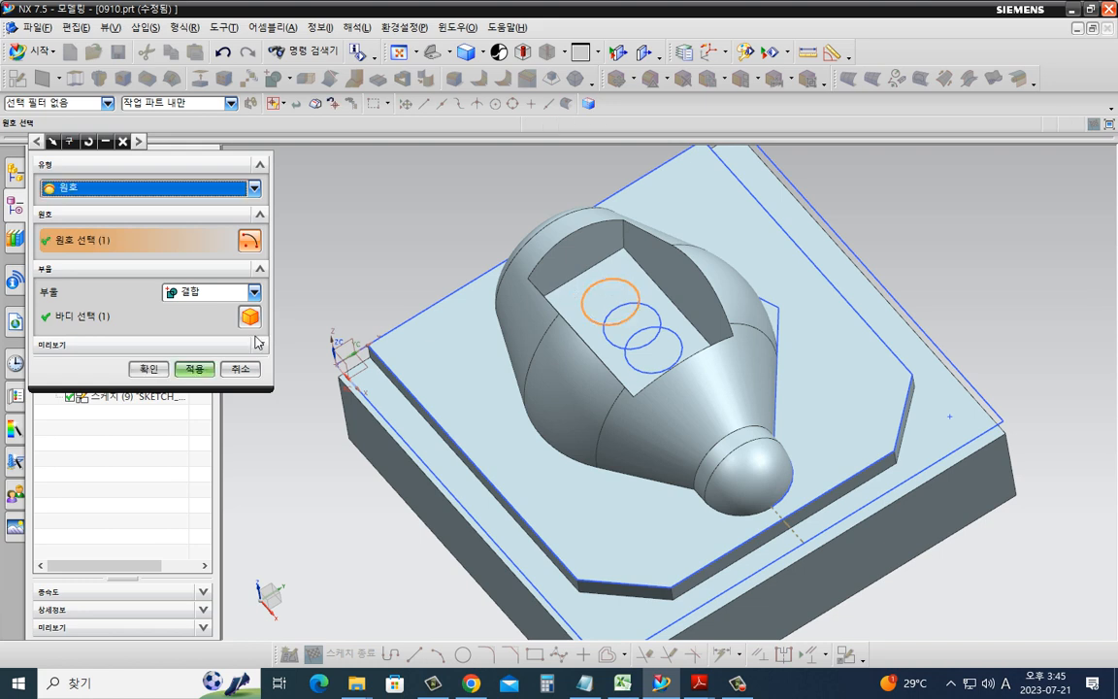
click(184, 369)
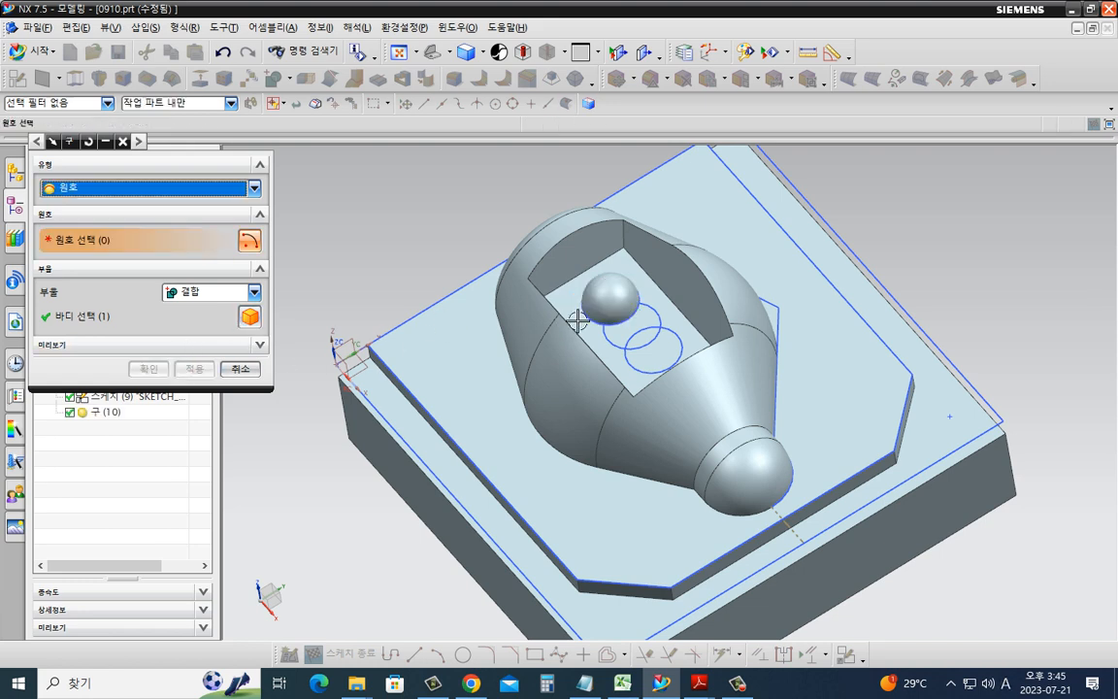
- Create united arc-type spheres on the middle circle and on the circle nearest the rounded nose
click(648, 304)
click(207, 345)
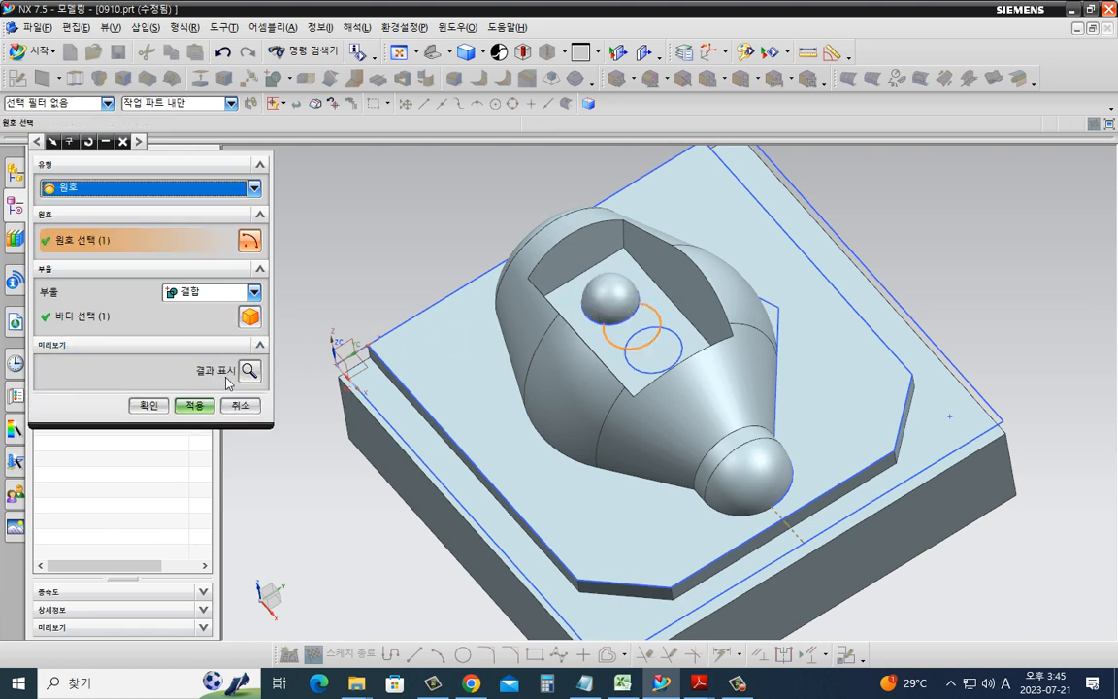
click(250, 372)
click(250, 372)
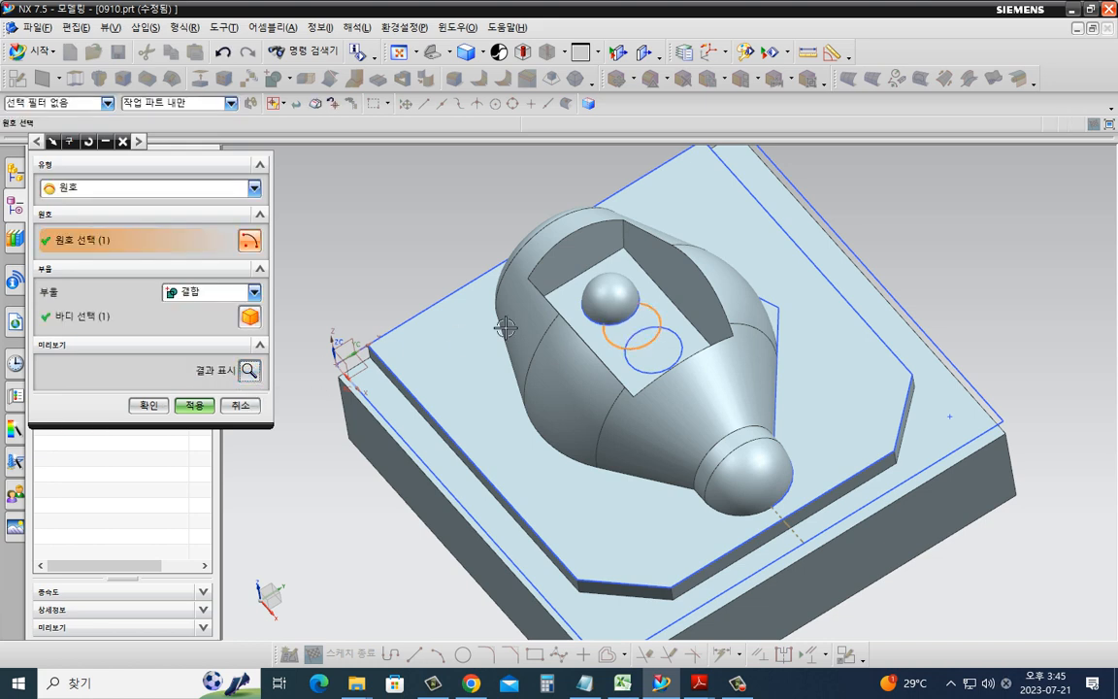
click(181, 408)
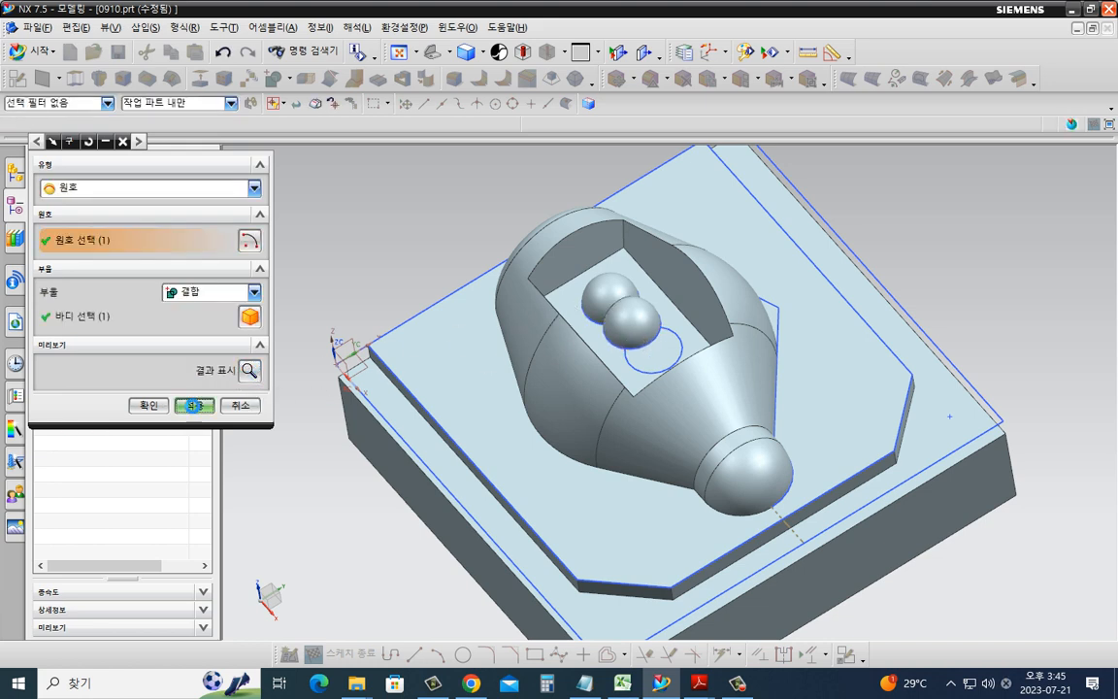
click(626, 348)
click(149, 405)
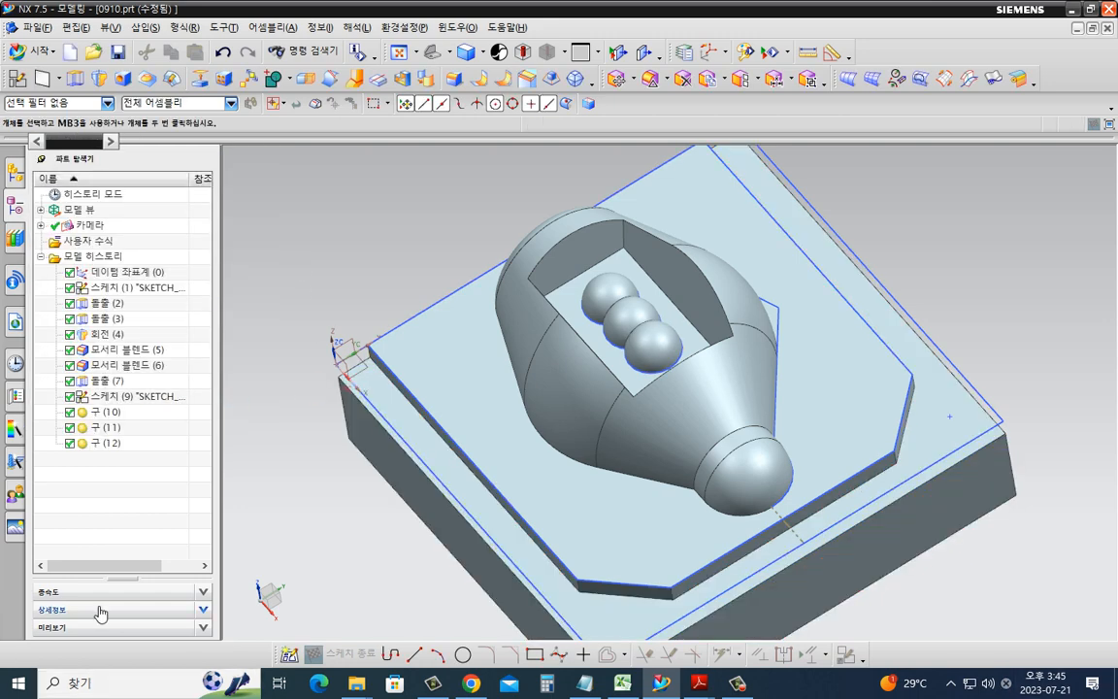
- Hide all objects and show only the solid bodies
scroll(684, 398, down, 2)
middle_drag(681, 415, 696, 399)
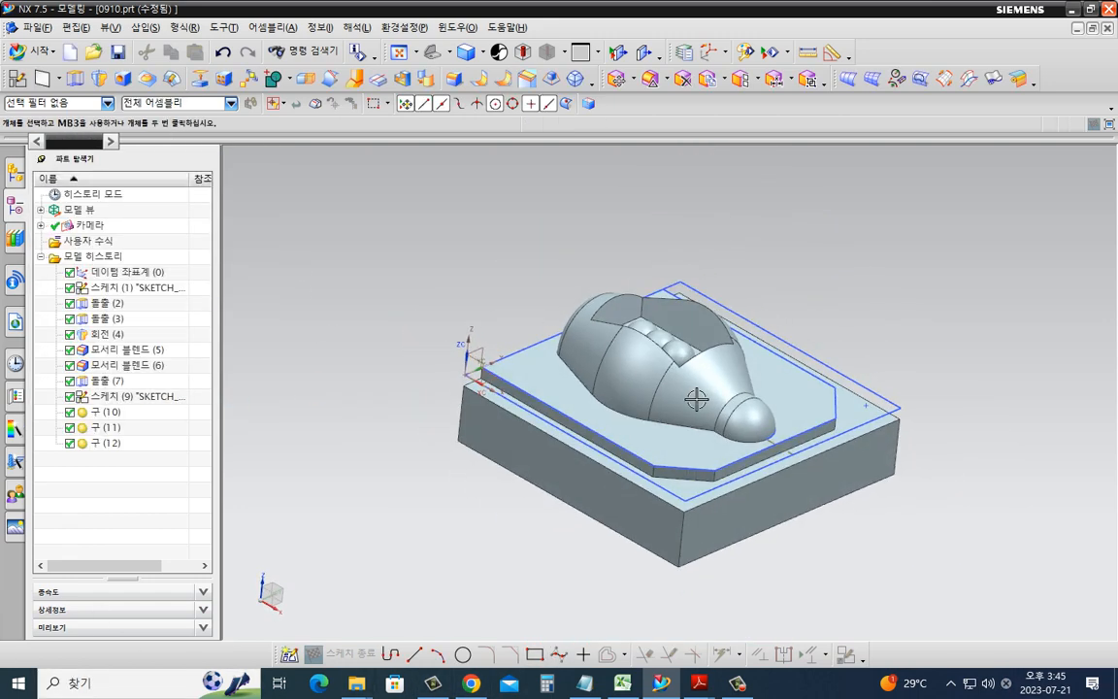
key(ctrl+w)
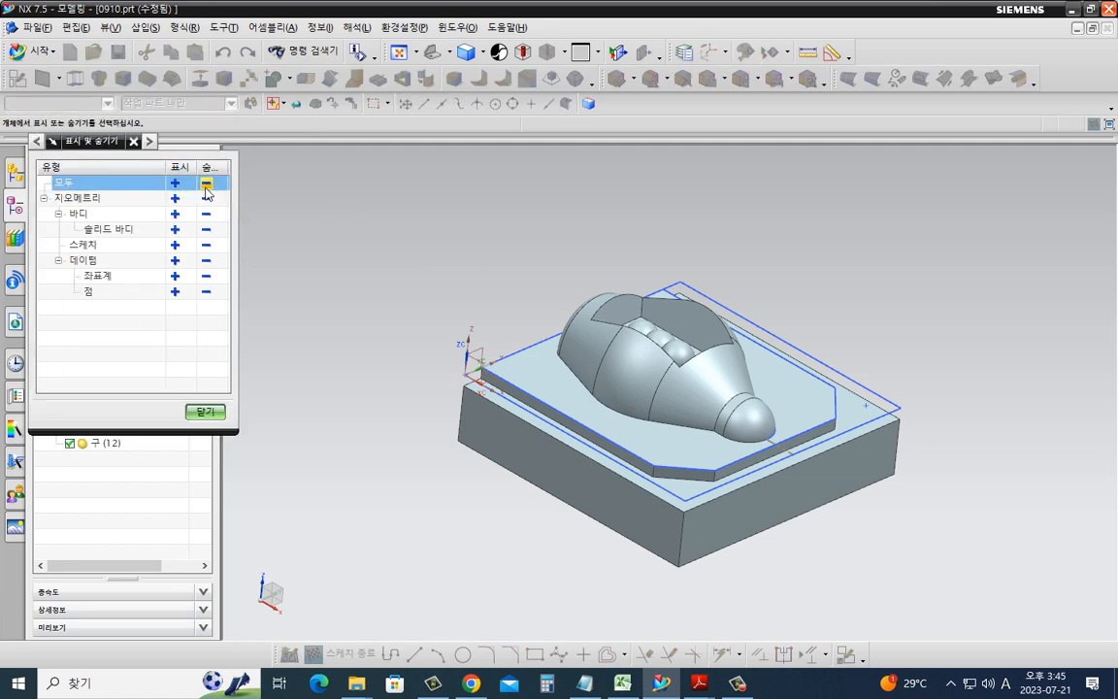
click(205, 182)
click(175, 229)
click(206, 412)
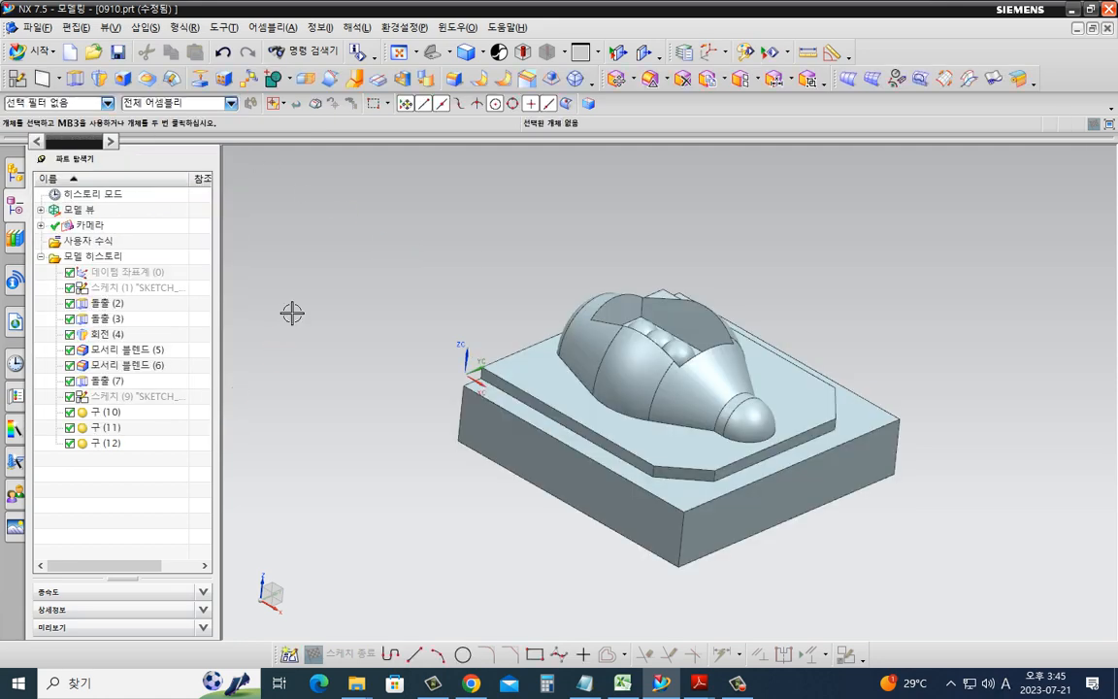
middle_drag(293, 312, 392, 306)
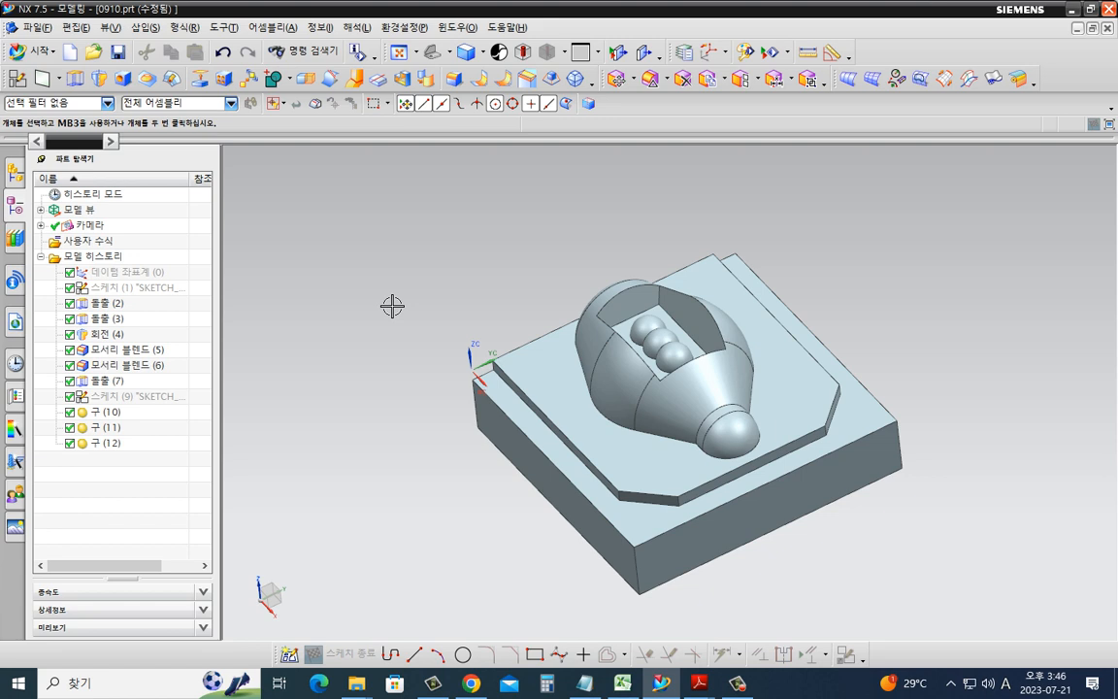
- Blend the four upright corner edges of the pocket with a 3 mm radius
click(453, 83)
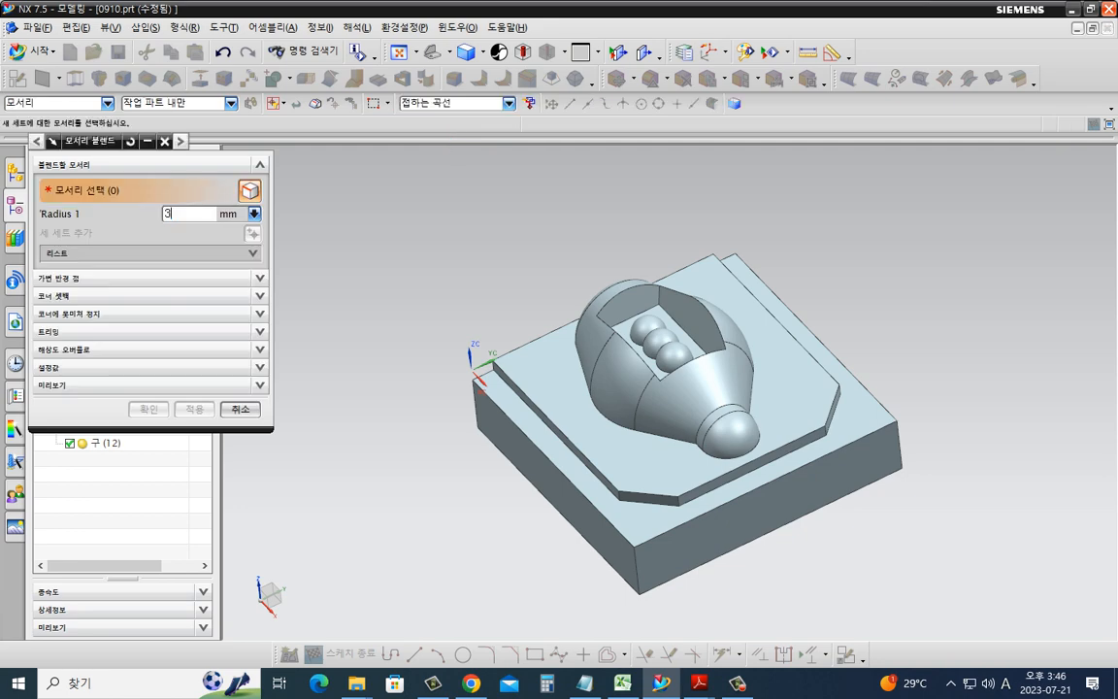
click(622, 317)
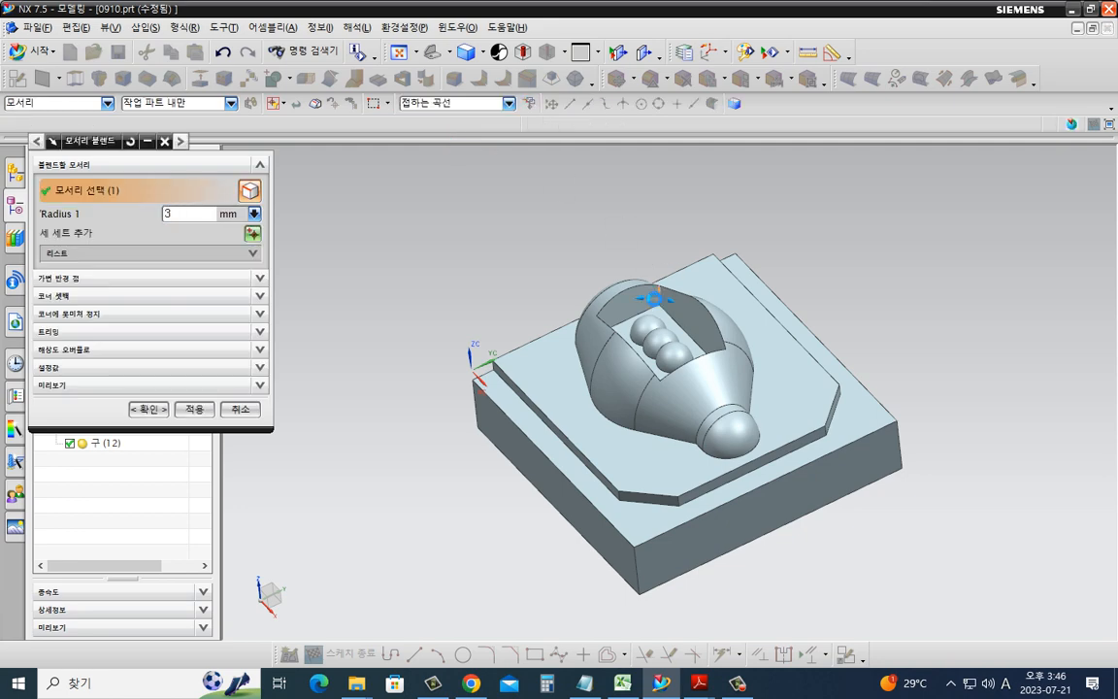
scroll(603, 317, up, 3)
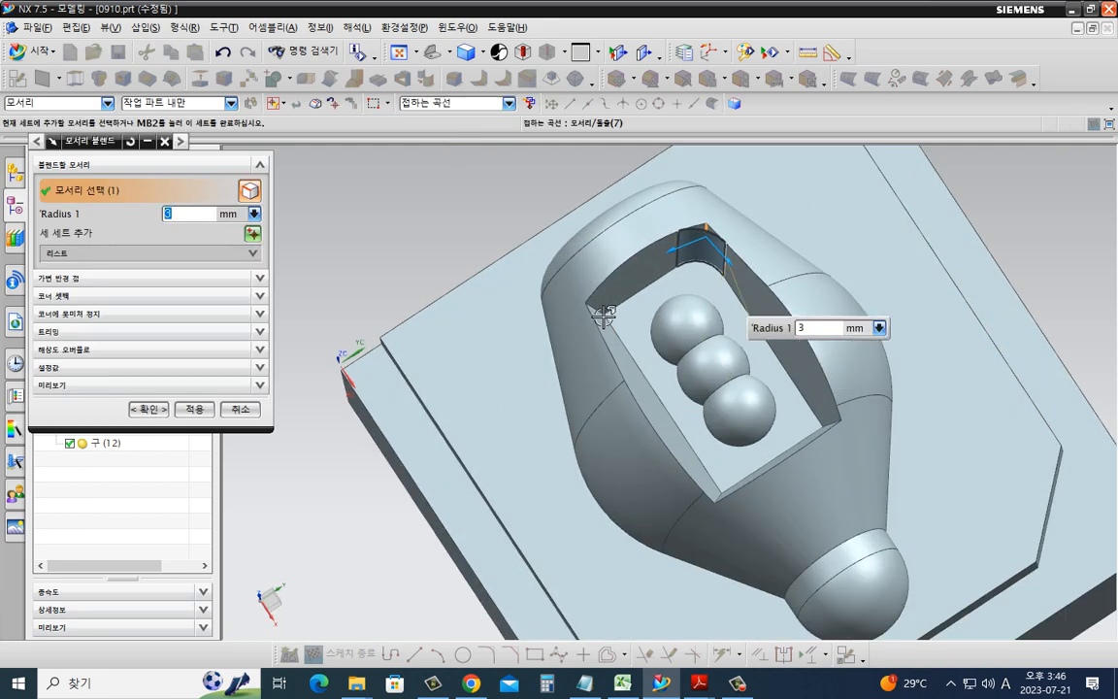
click(717, 501)
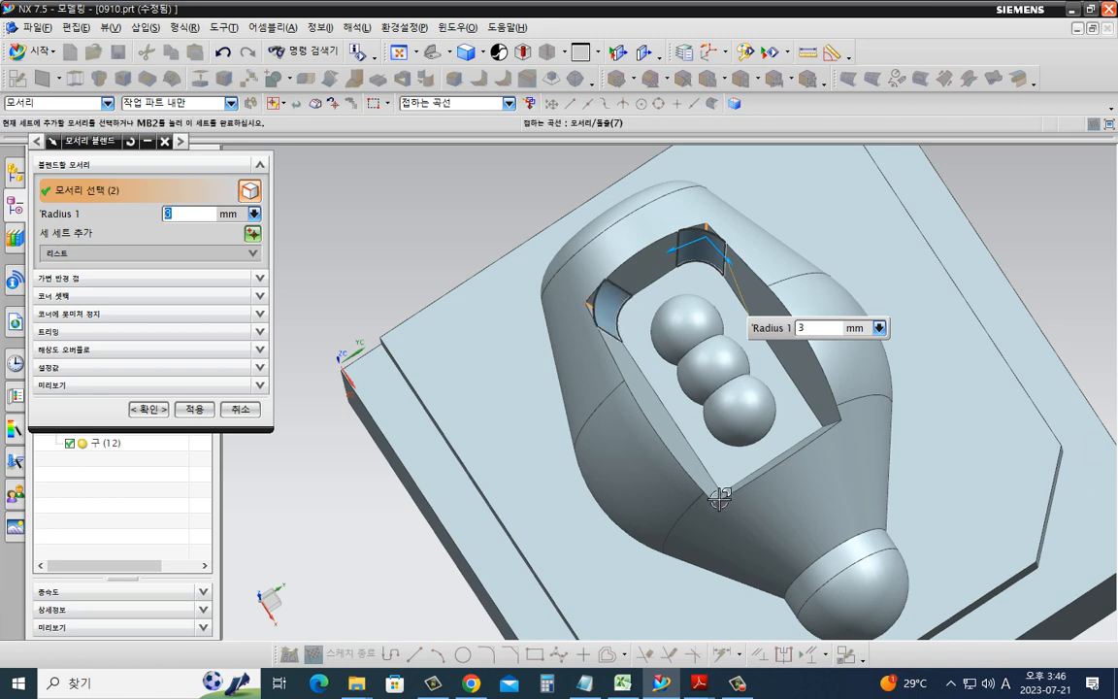
scroll(717, 501, up, 3)
click(726, 492)
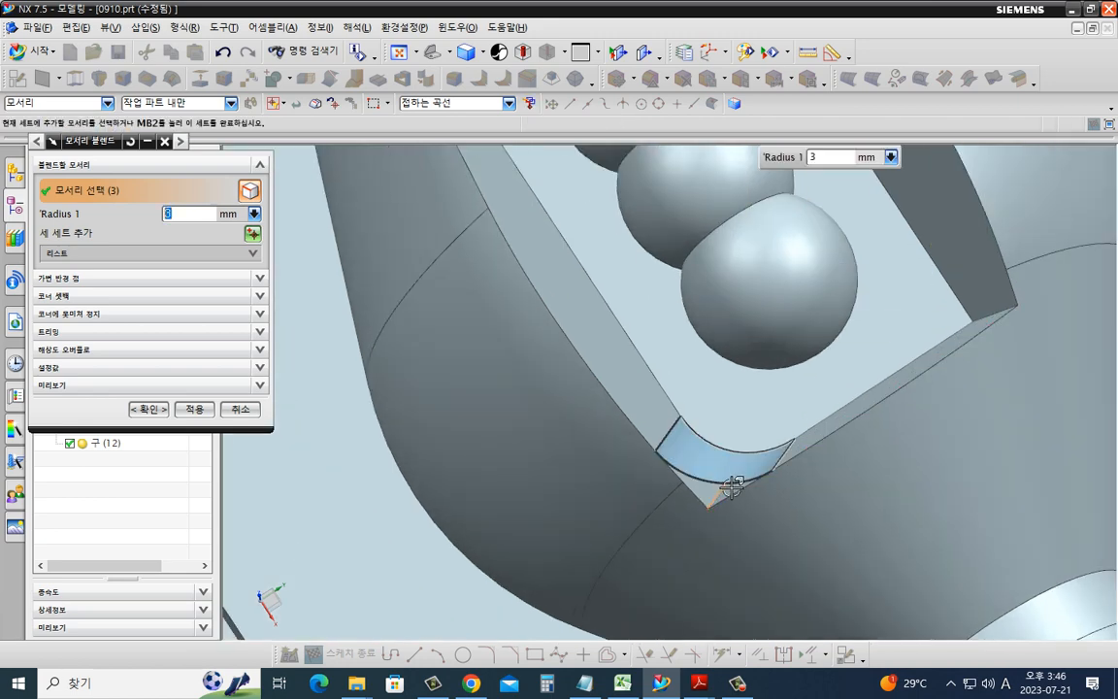
click(986, 313)
scroll(986, 312, down, 5)
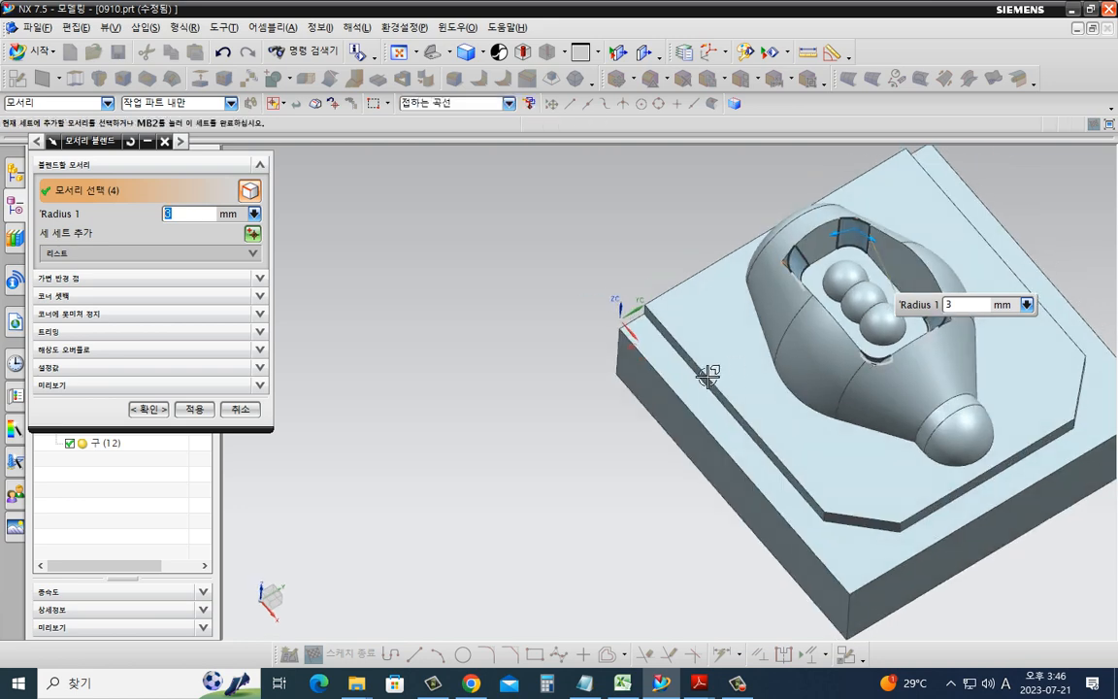
click(194, 409)
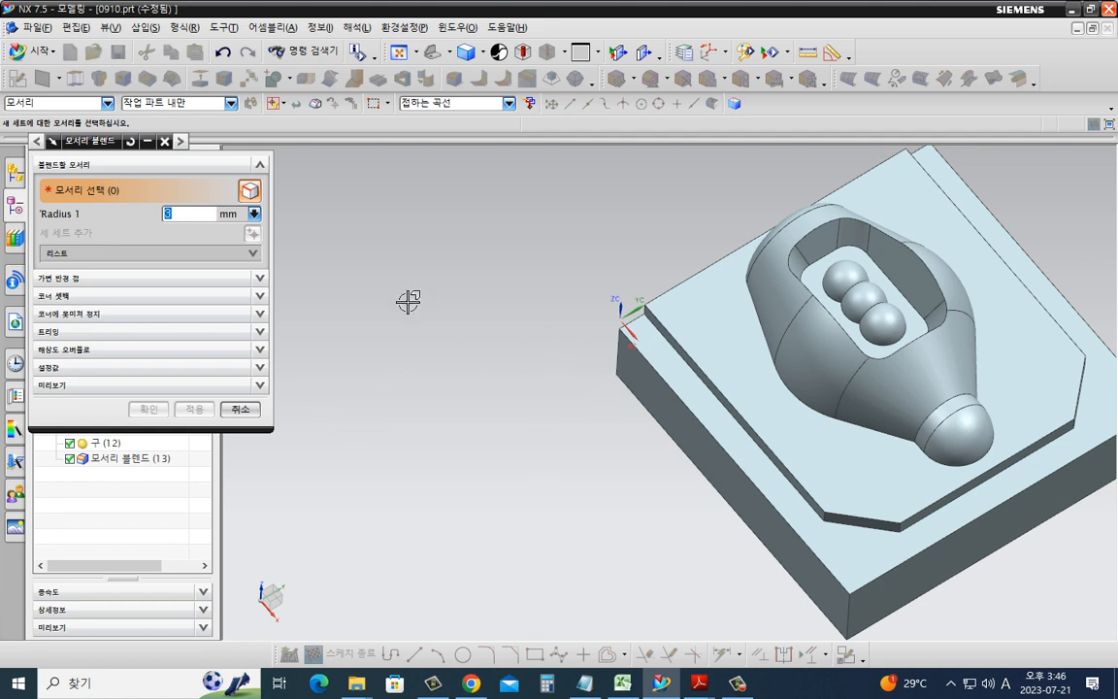
- Blend the edge loop around the pocket floor with a 1 mm radius
scroll(790, 233, up, 3)
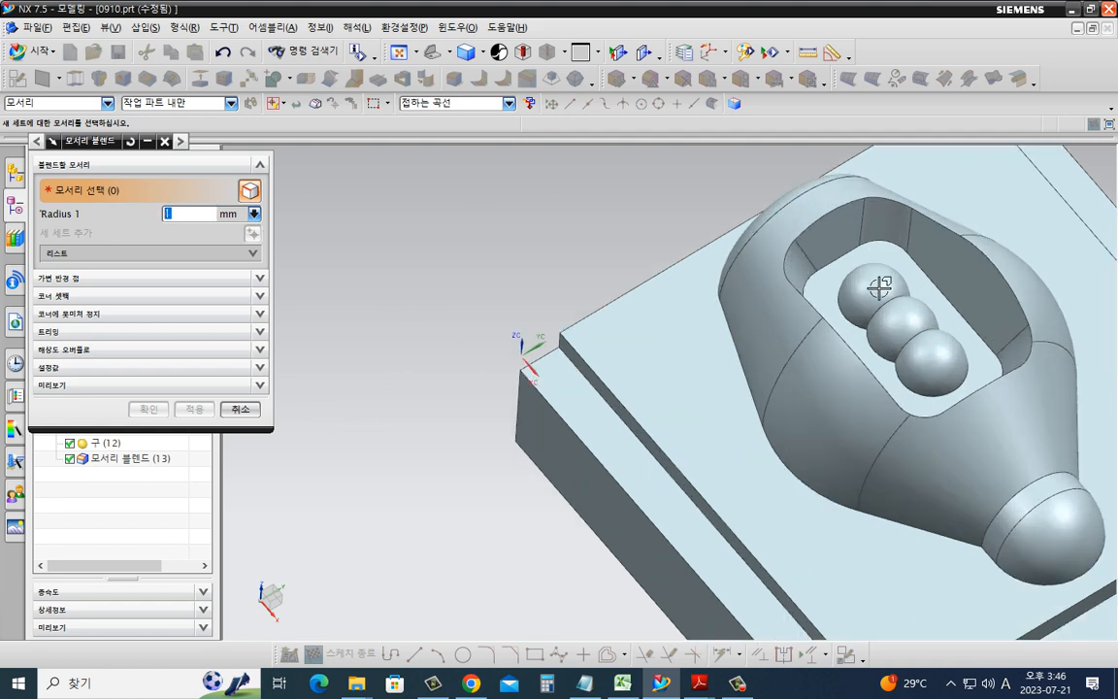
click(889, 242)
scroll(701, 330, down, 3)
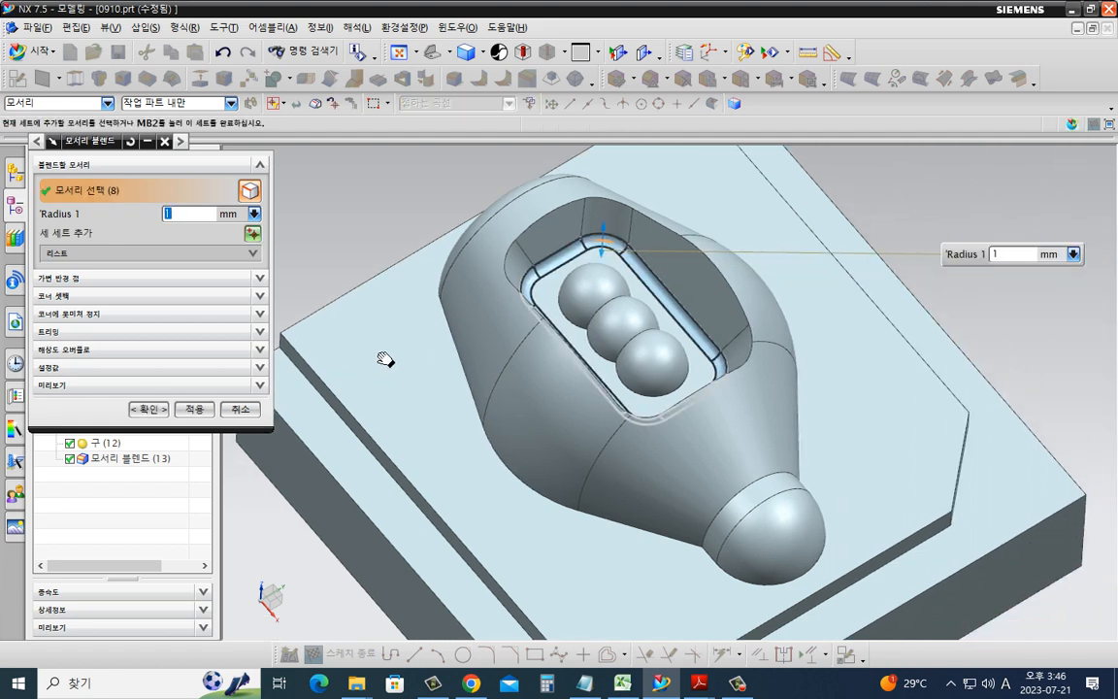
click(194, 409)
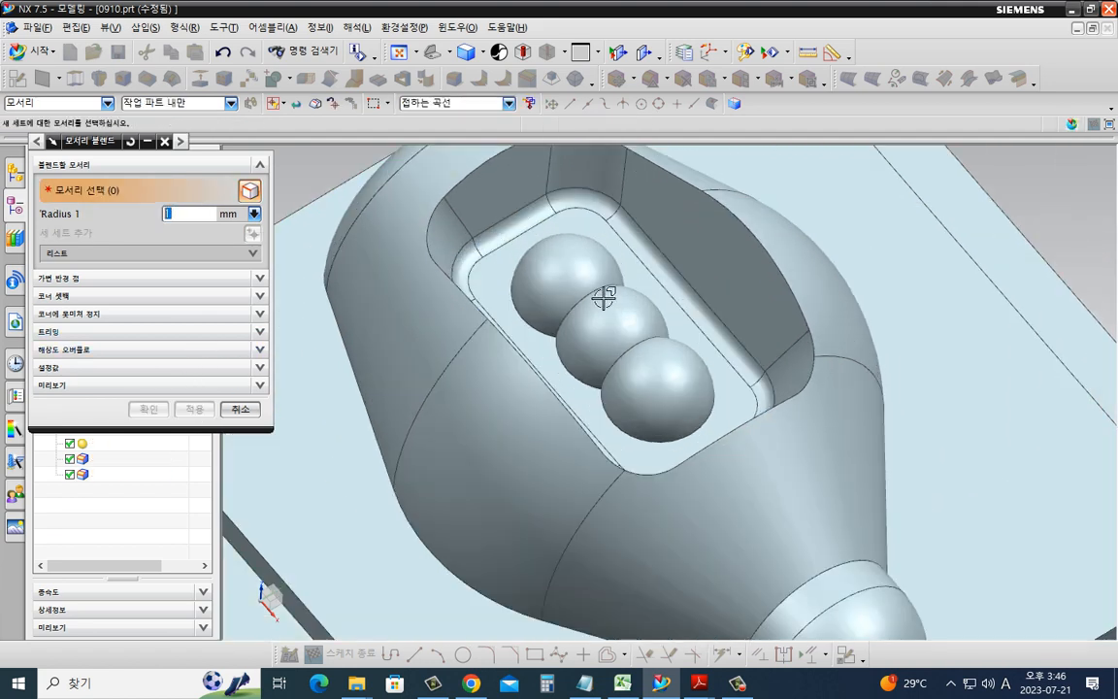
- Blend the two seams between the spheres, followed by the spheres' outline on the pocket floor, each with a 1 mm radius
scroll(597, 297, up, 2)
click(593, 296)
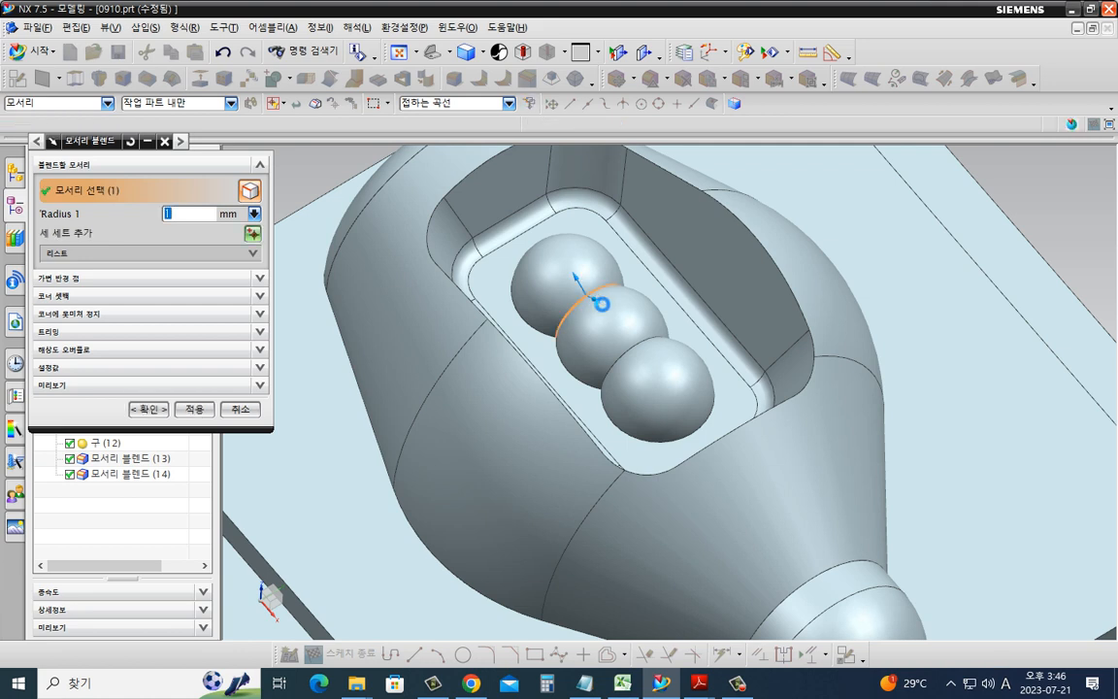
click(633, 332)
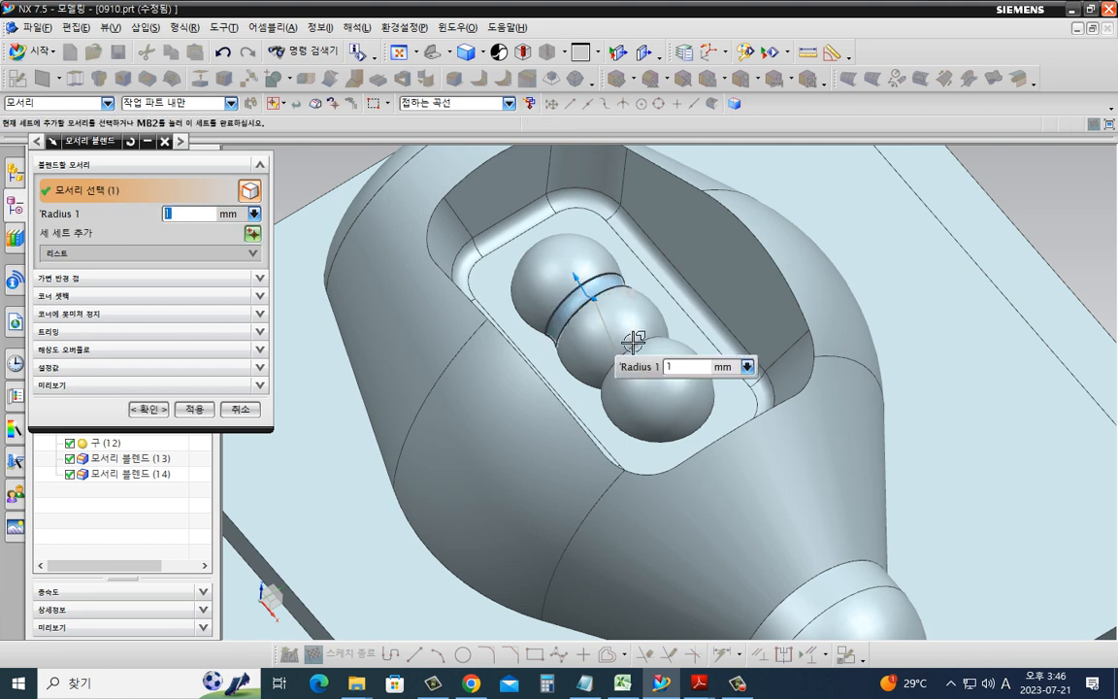
click(195, 409)
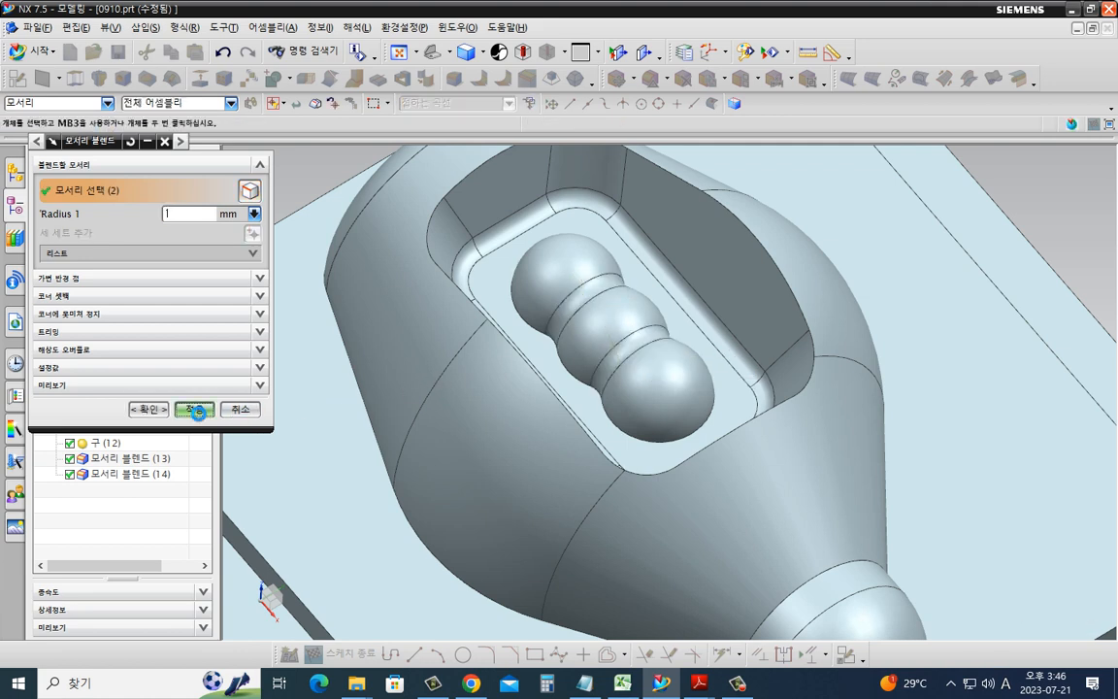
click(521, 316)
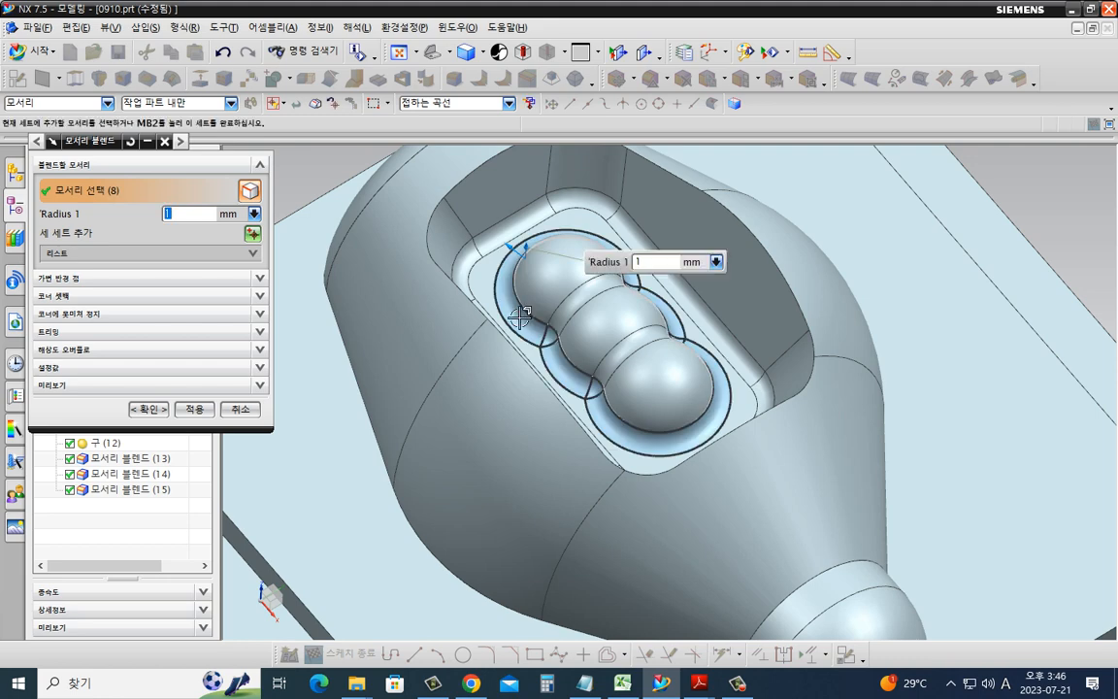
click(195, 409)
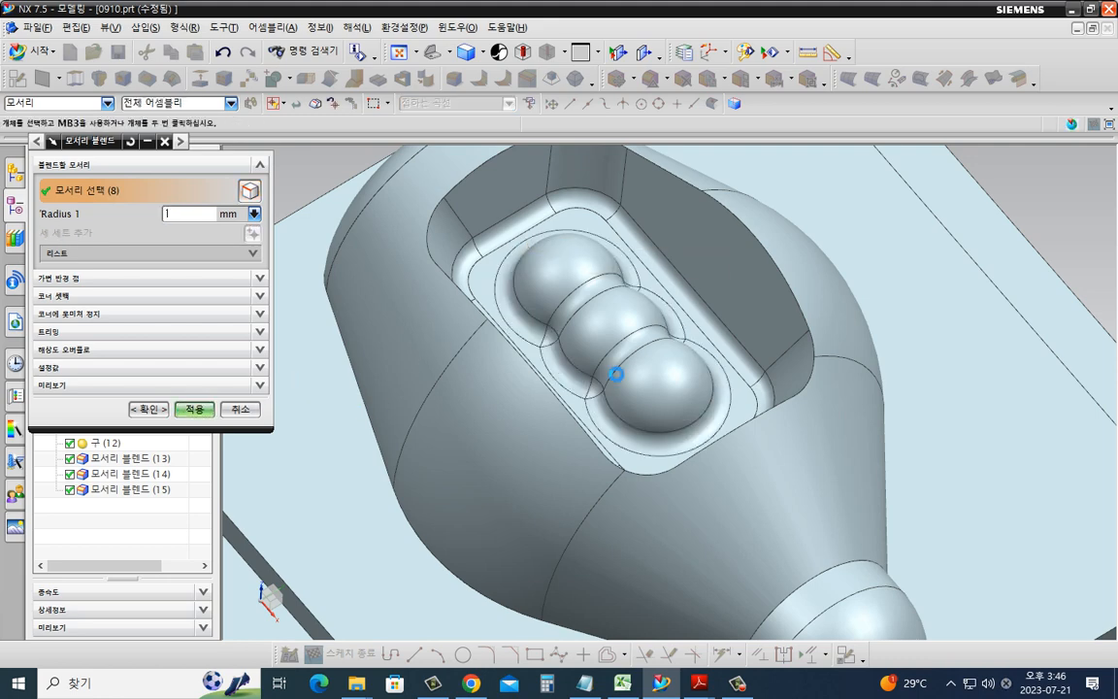
- Blend the upper rim of the pocket with a 1 mm radius
scroll(805, 478, down, 3)
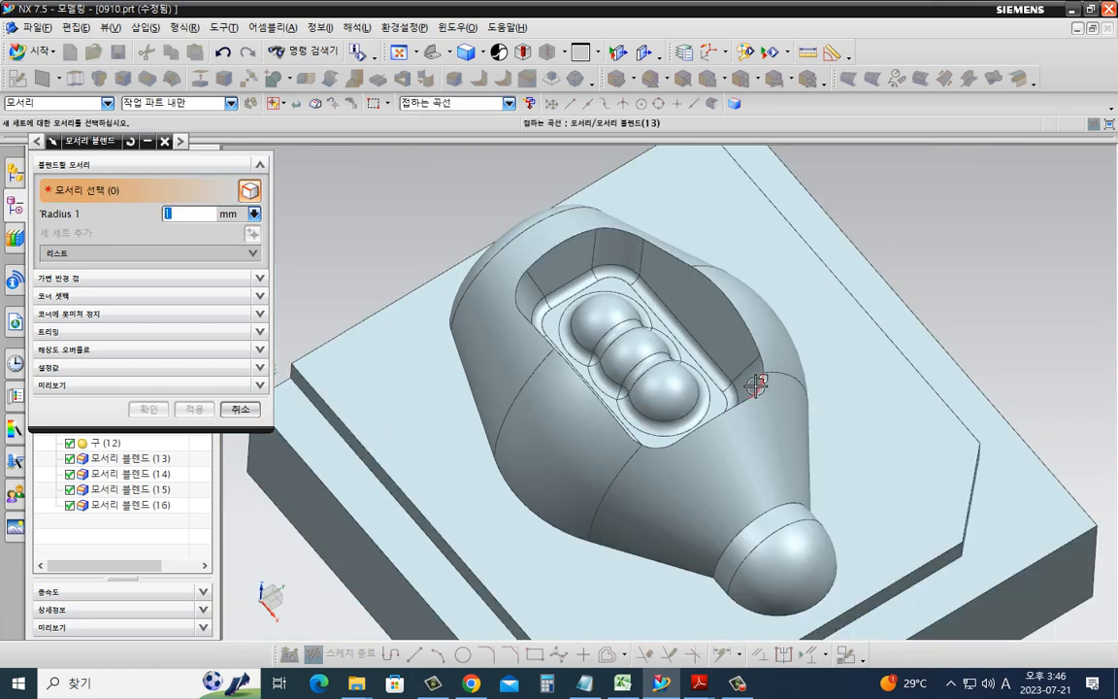
click(756, 385)
click(194, 409)
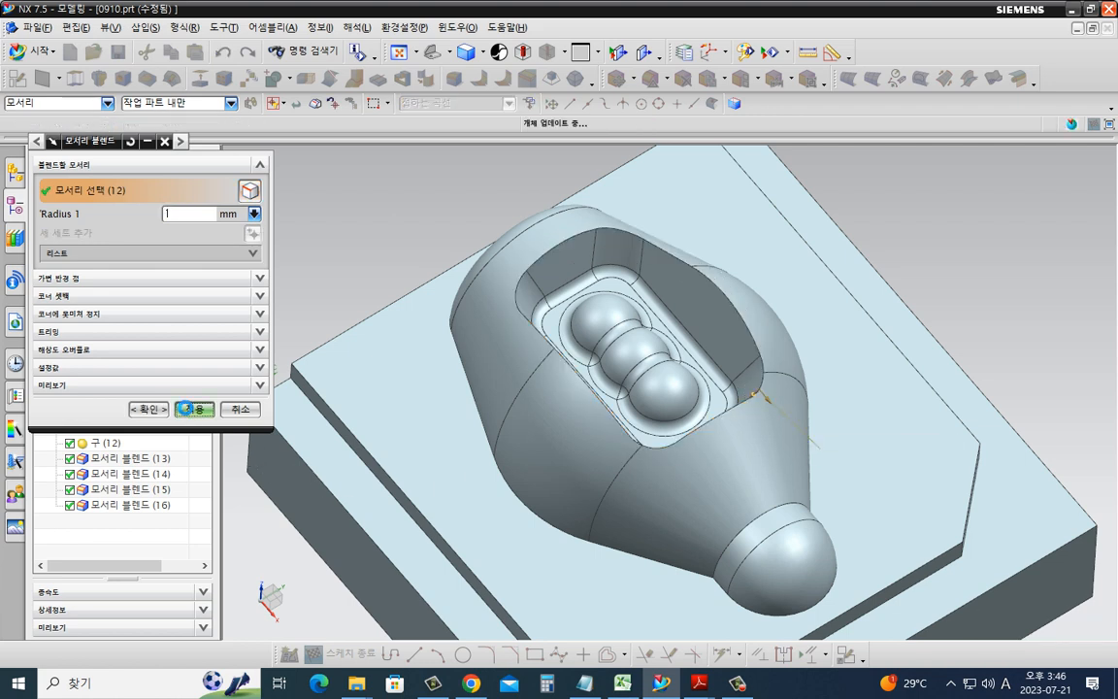
click(520, 501)
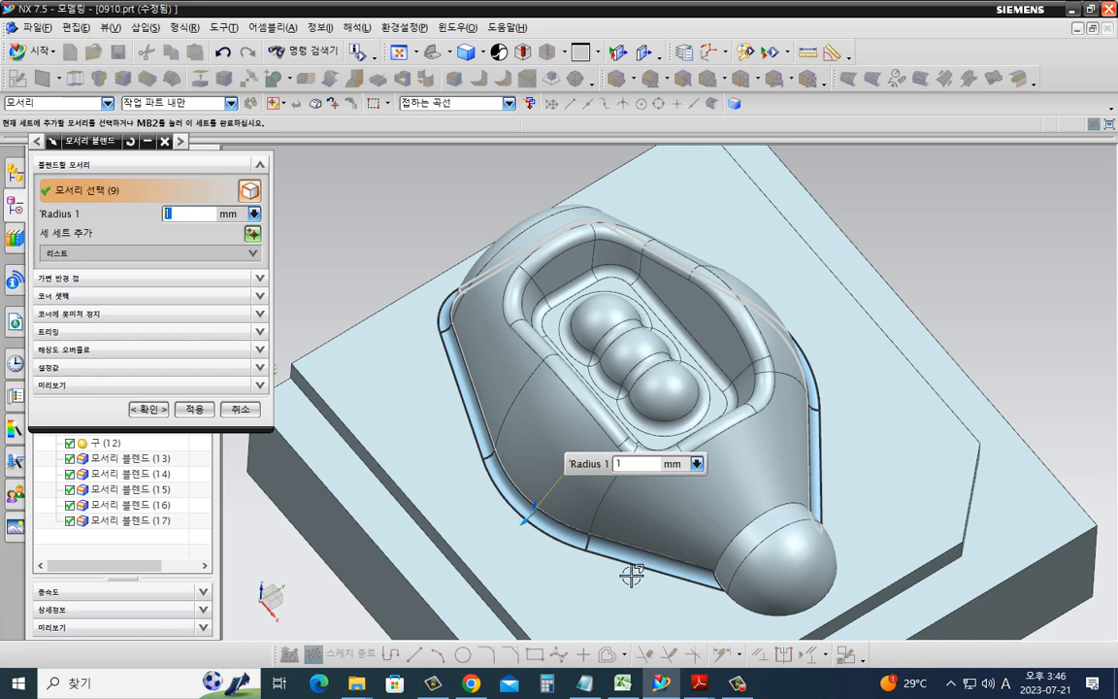
shift+click(559, 531)
key(Escape)
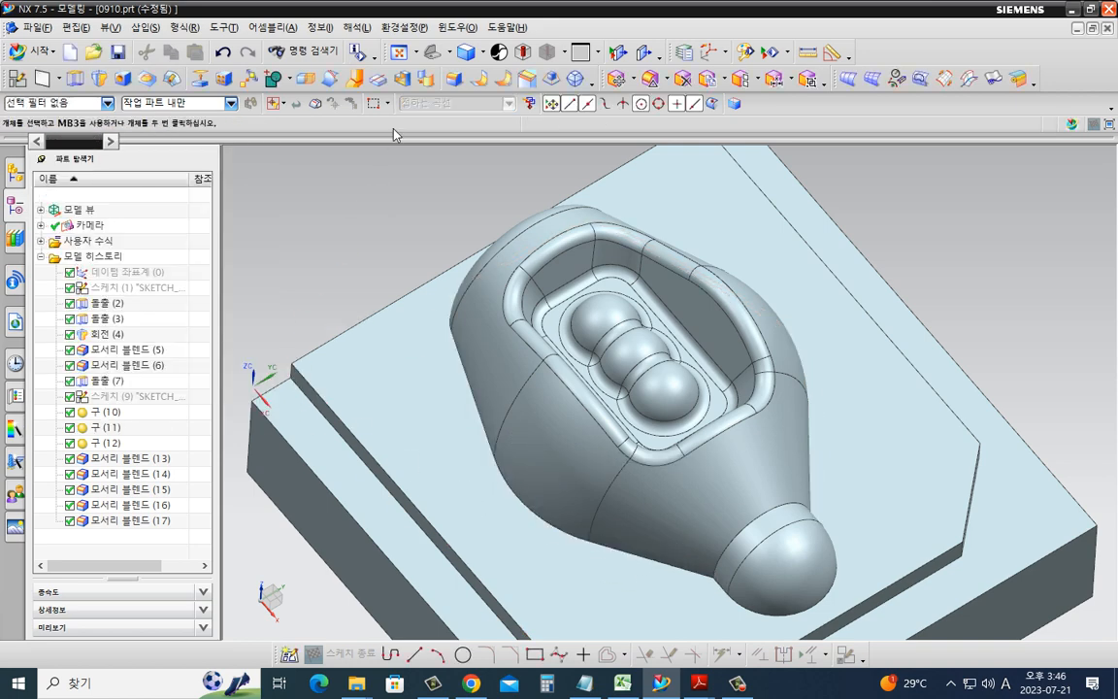
- Blend the edge where the tapered body meets the rounded nose with a 1 mm radius
key(F4)
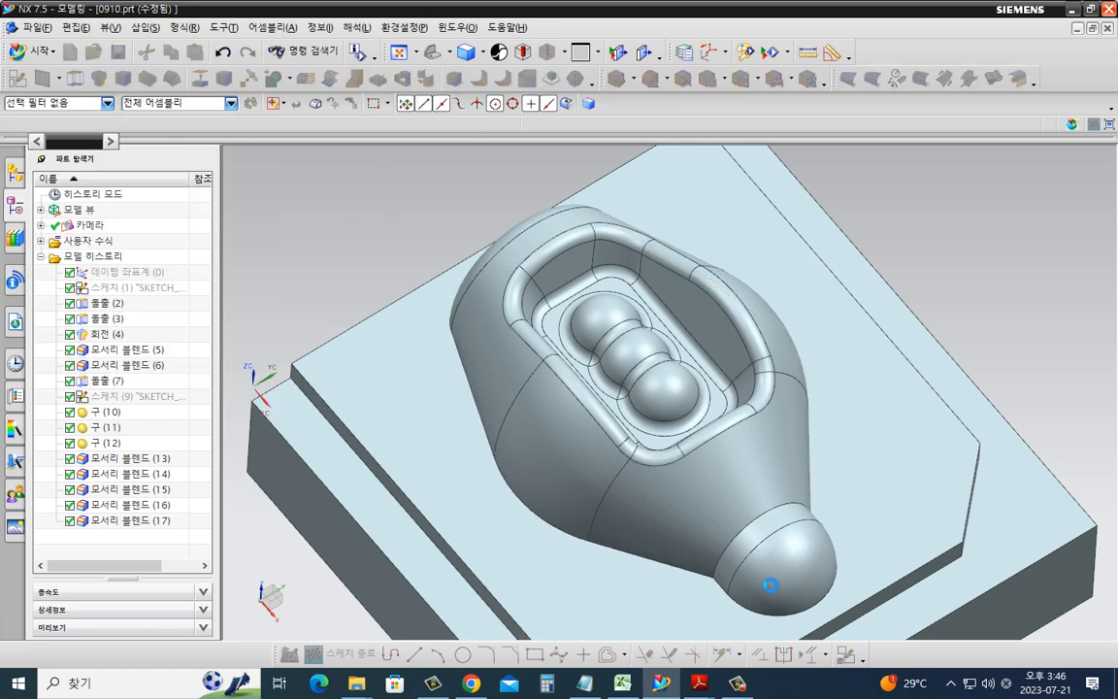
scroll(769, 585, up, 1)
shift+middle_drag(755, 549, 738, 417)
scroll(730, 403, up, 2)
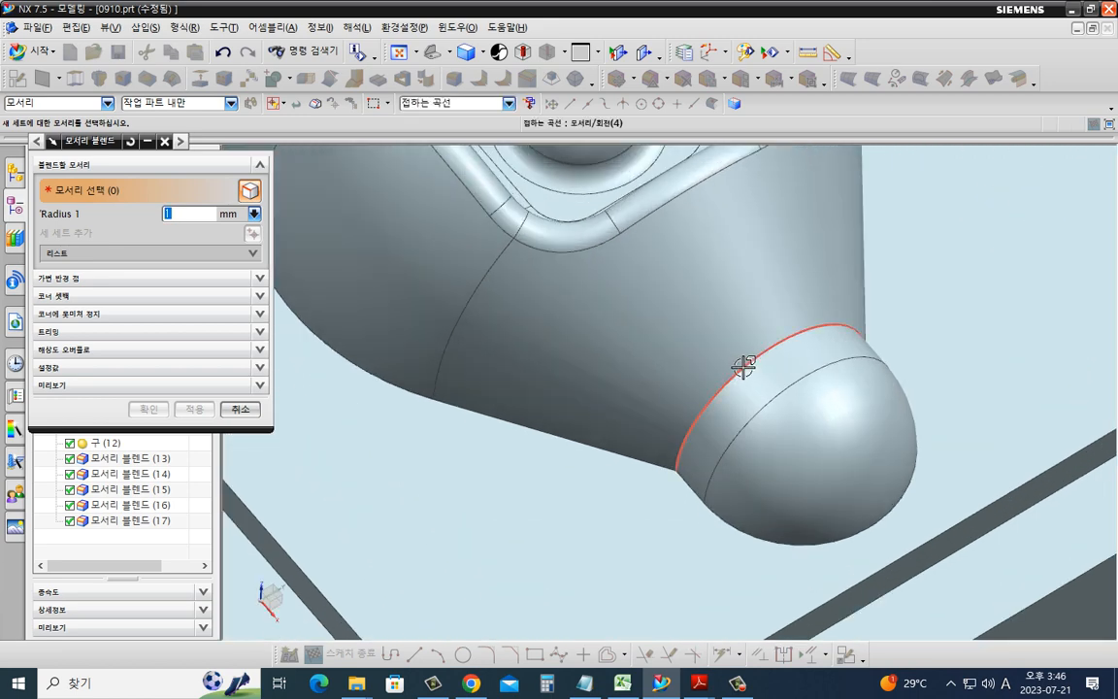
click(743, 368)
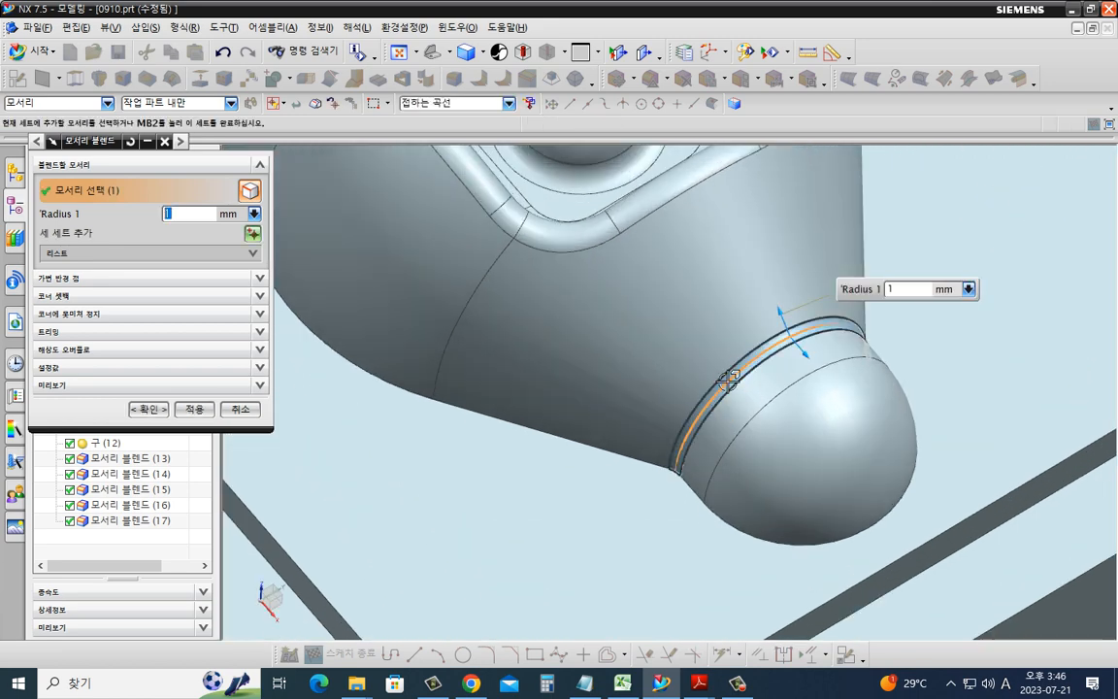
click(194, 409)
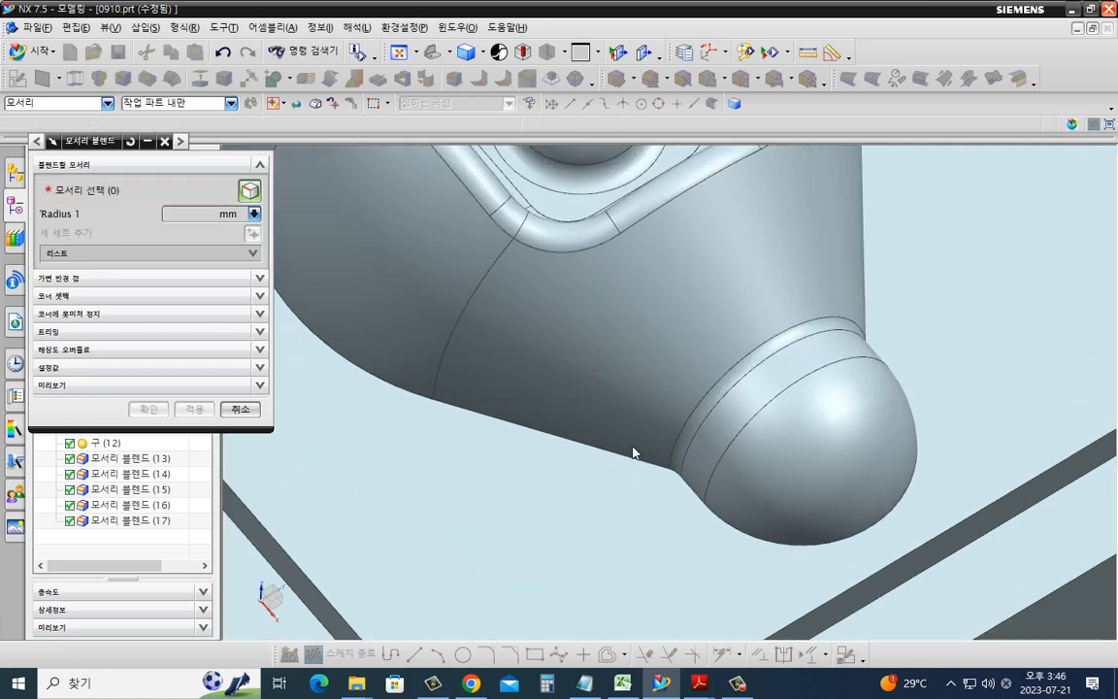
- Blend the whole outline where the revolved body meets the base plate with a 1 mm radius
scroll(740, 527, down, 3)
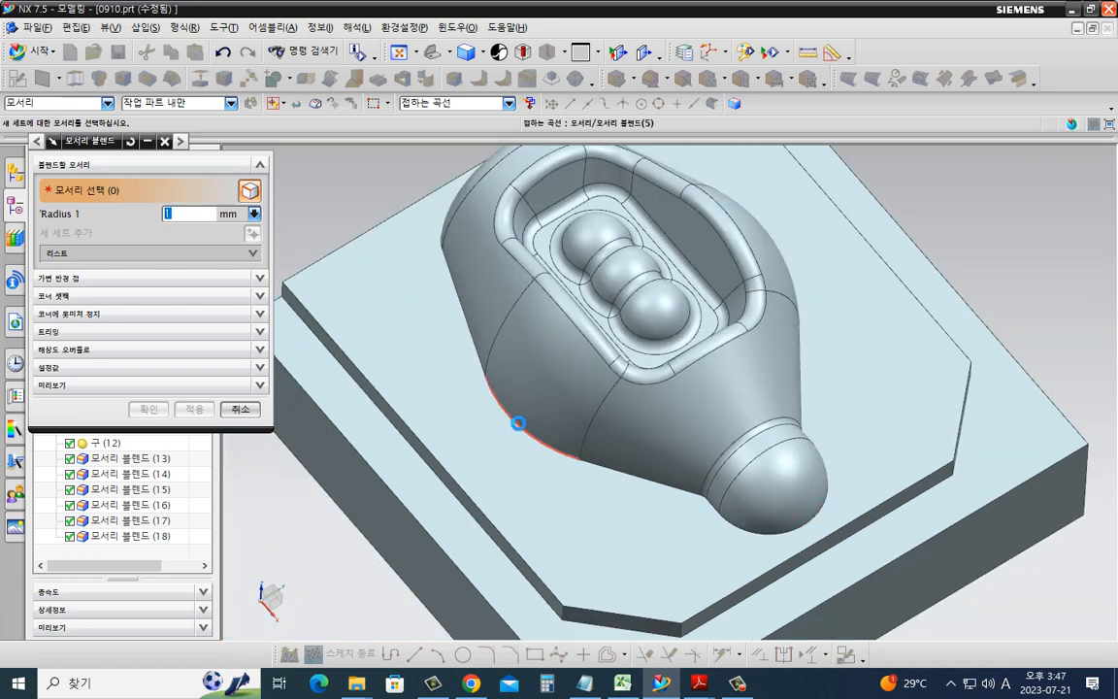
click(519, 425)
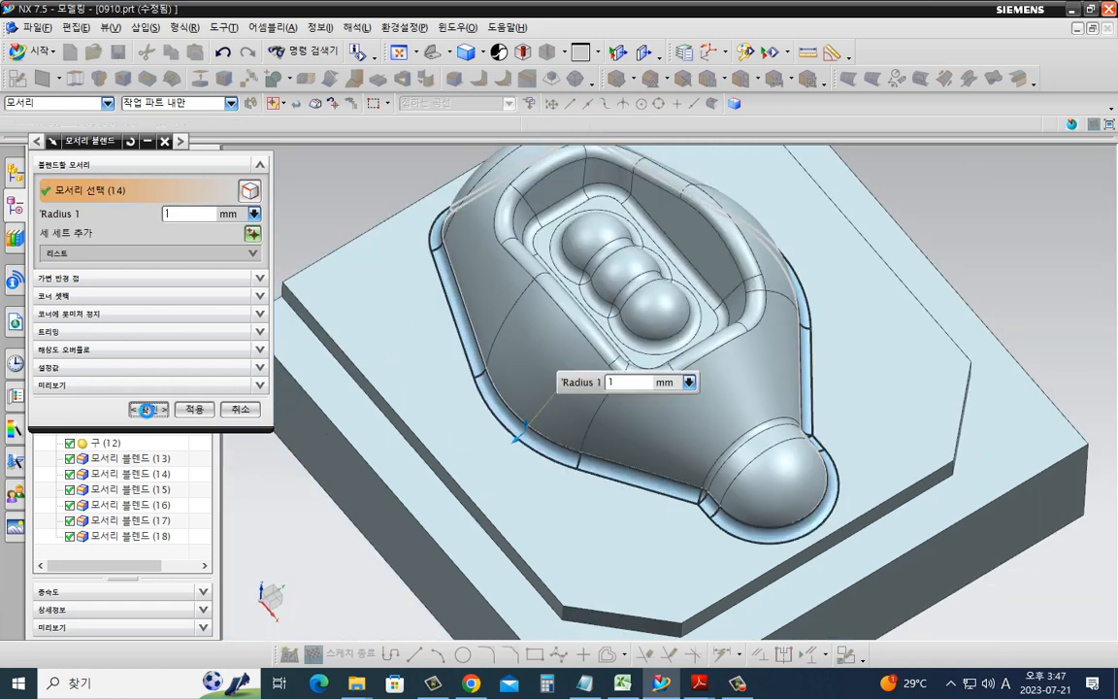
click(148, 409)
- Inspect the blended pocket and spheres up close and save the part
key(End)
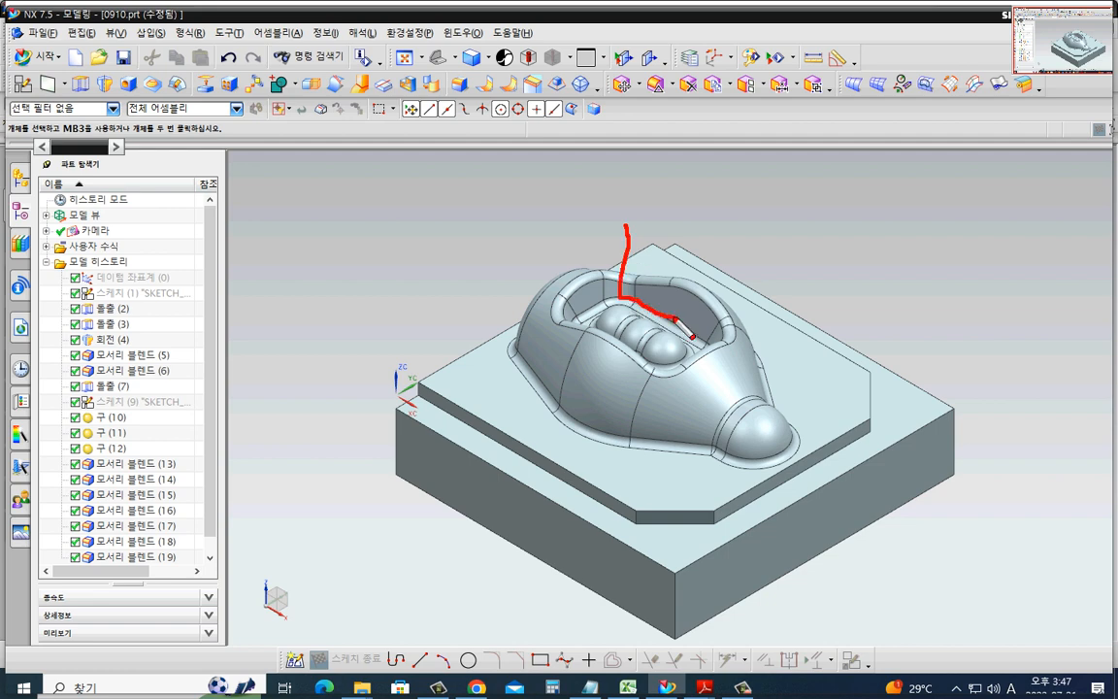
key(Escape)
middle_drag(709, 334, 653, 315)
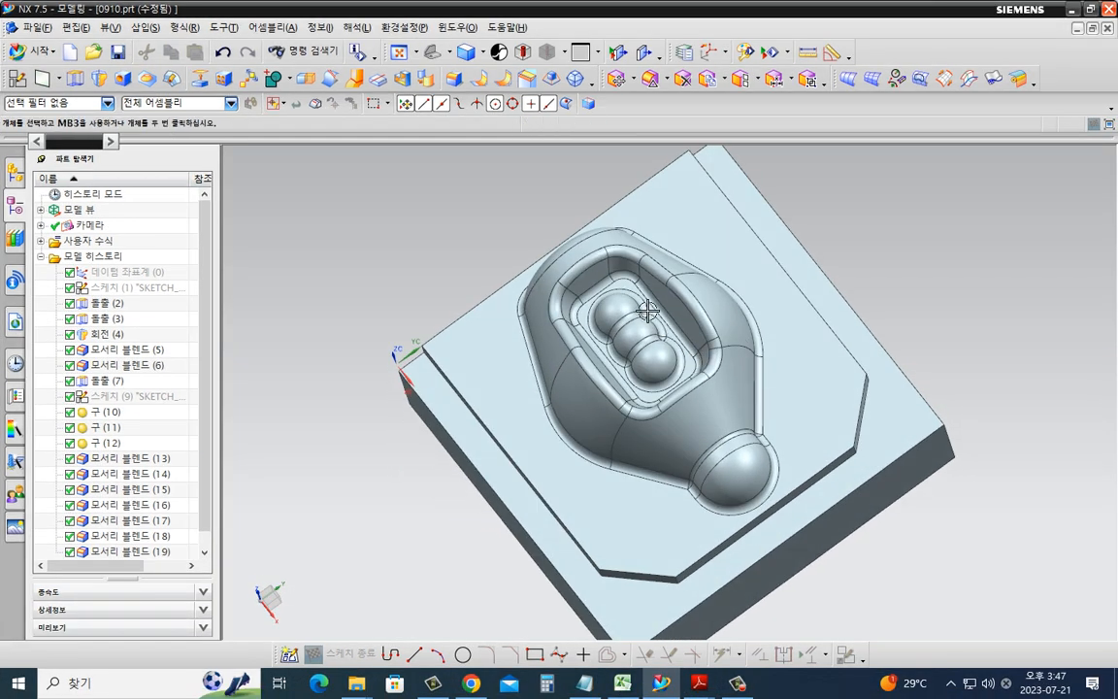
scroll(650, 311, up, 3)
key(ctrl+2)
key(Escape)
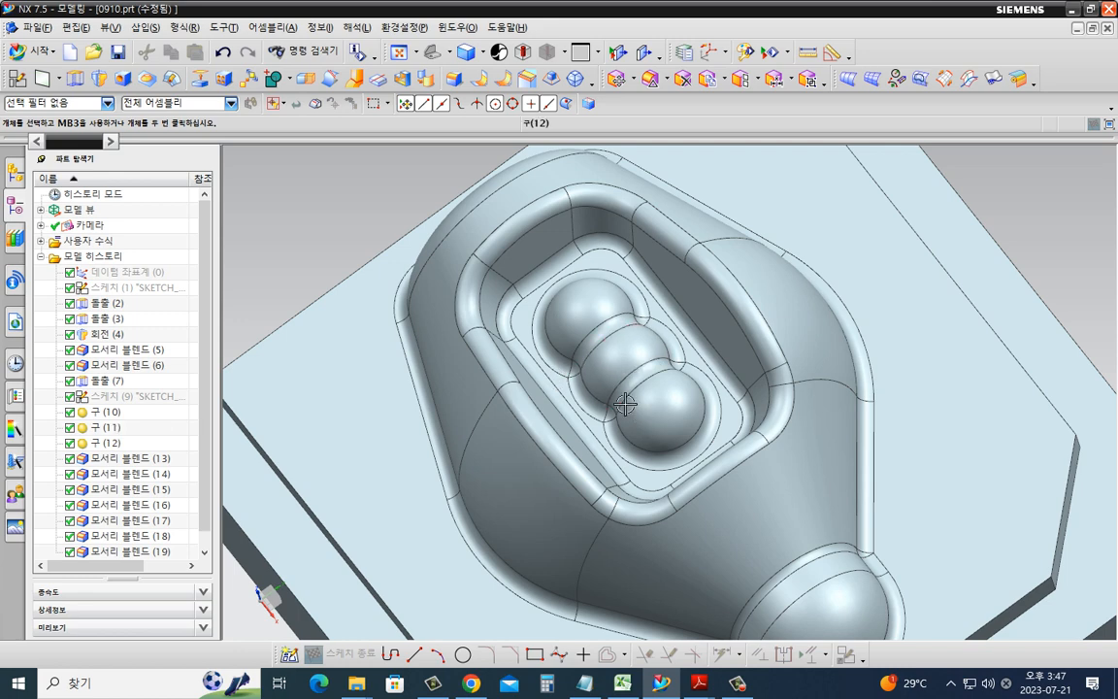
key(End)
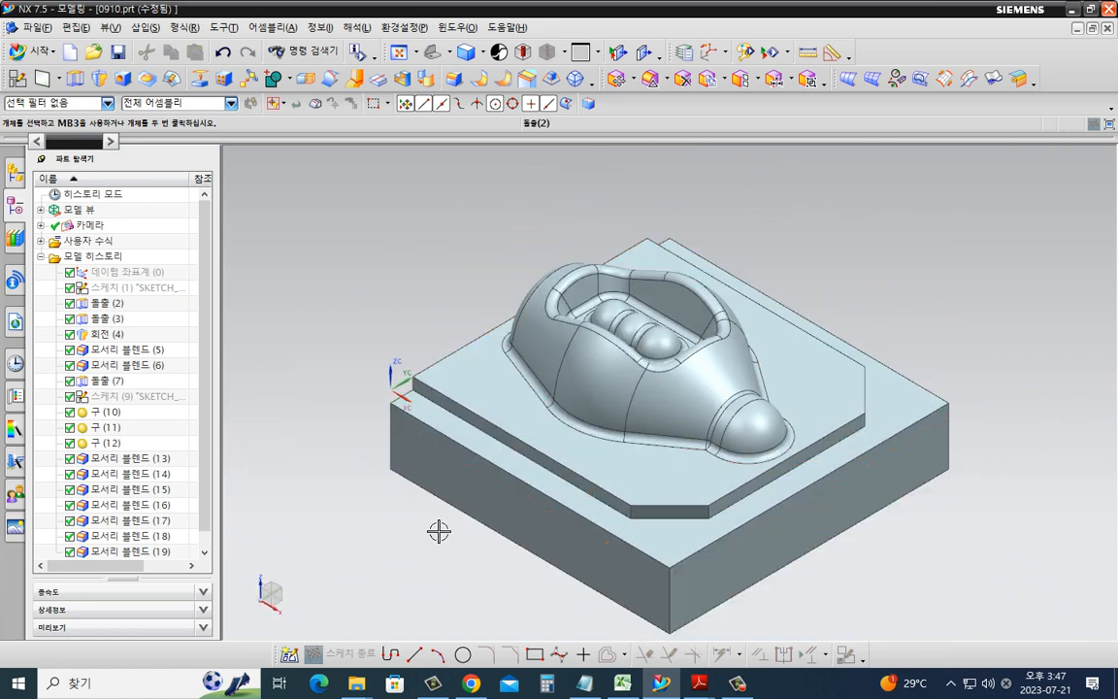
shift+middle_drag(439, 531, 447, 490)
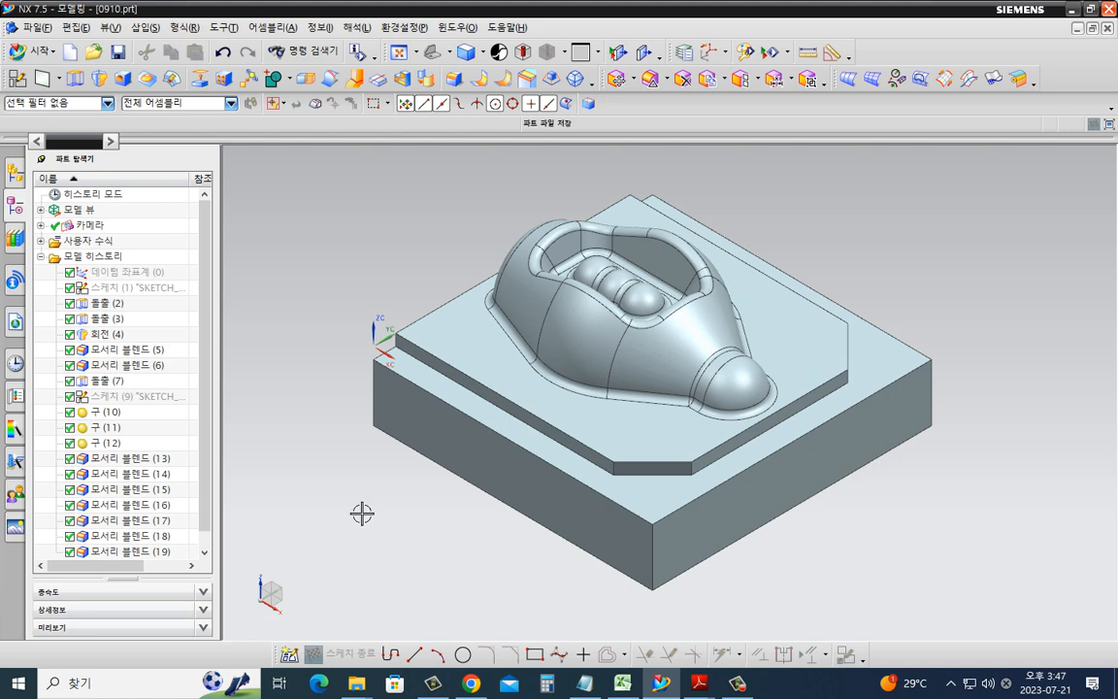
- Reopen the first sketch with rollback to examine the closed profile of the revolved body, and exit the sketch
click(141, 288)
right_click(140, 288)
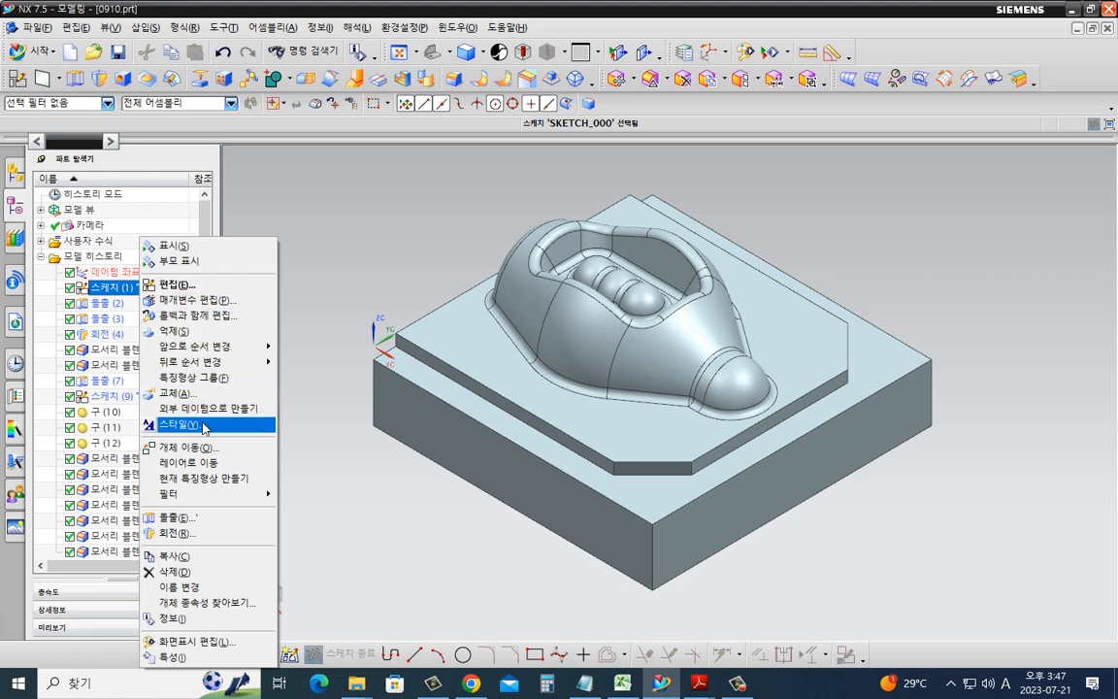
click(194, 315)
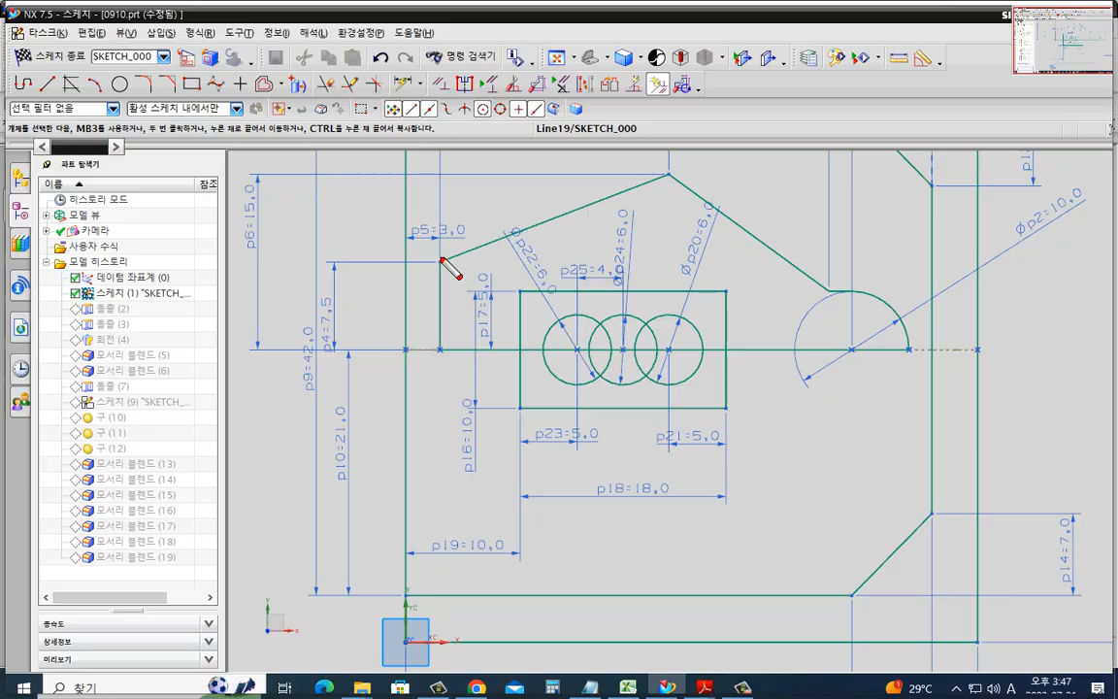
drag(442, 260, 438, 330)
mouse_move(442, 259)
mouse_down()
mouse_move(662, 179)
mouse_move(826, 290)
mouse_up()
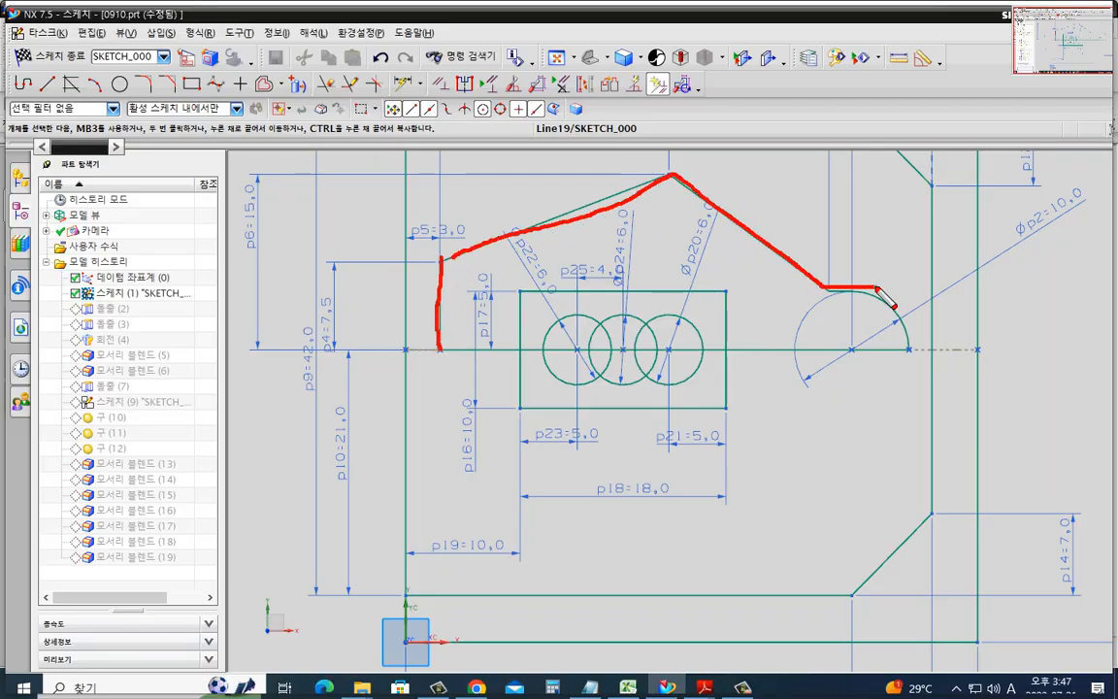
drag(907, 337, 892, 352)
drag(817, 347, 463, 355)
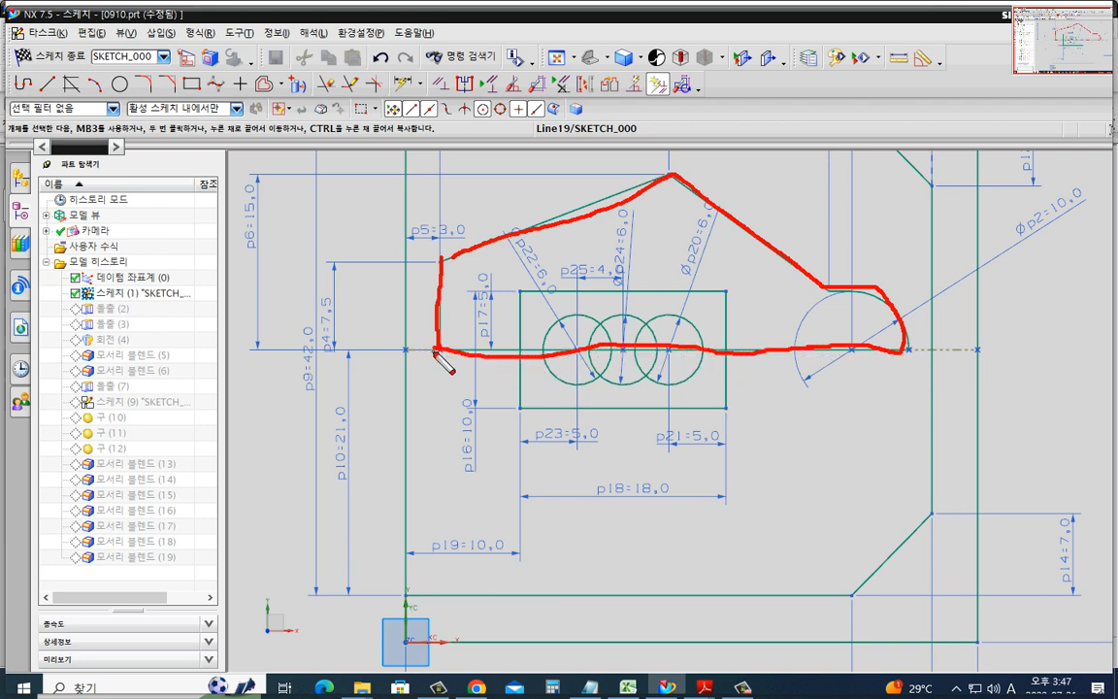
key(Escape)
key(ctrl+q)
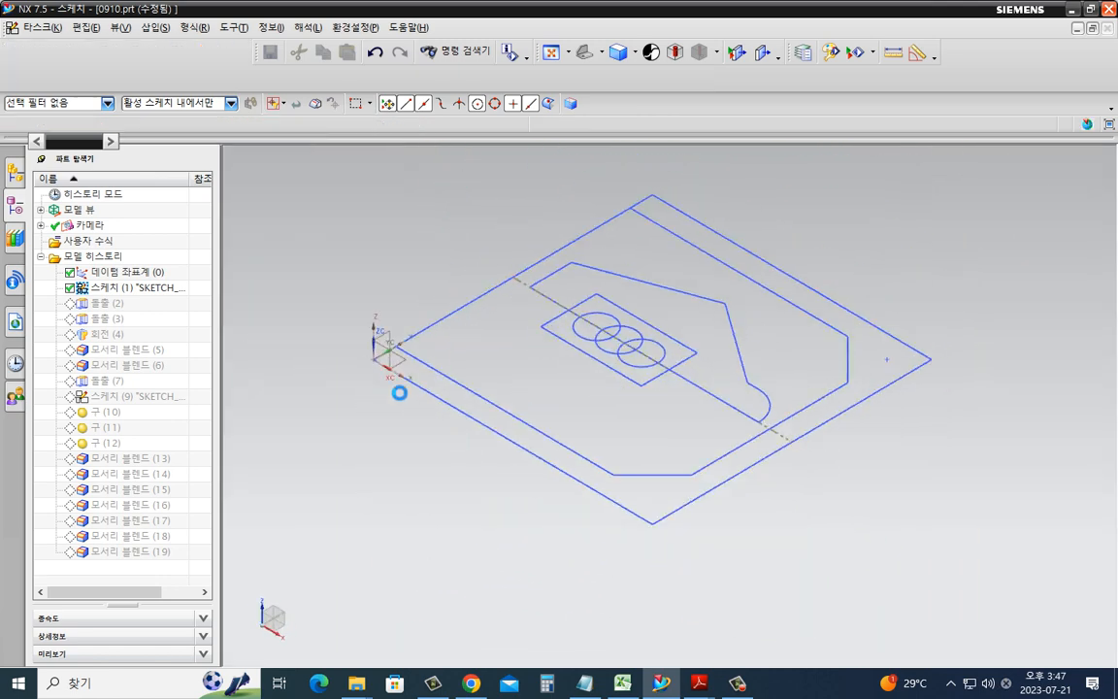